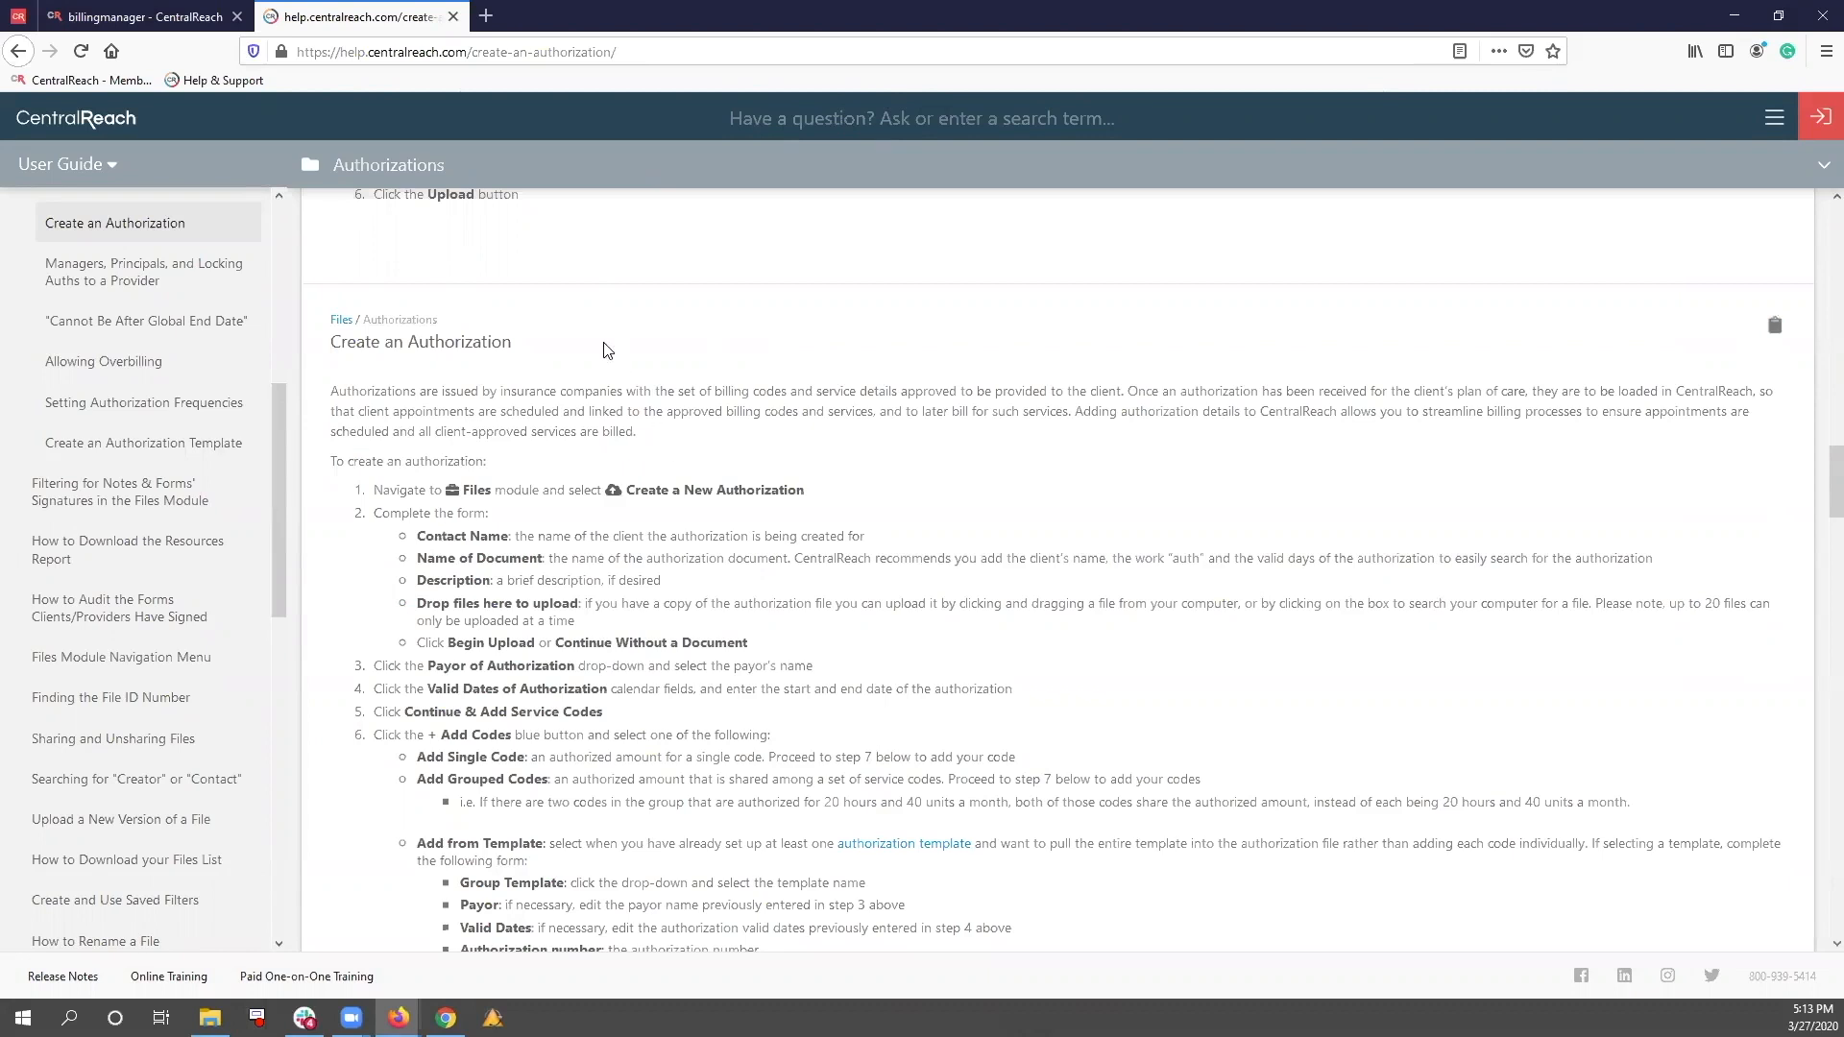
Add a new billable service code 97151 with the description "TELEHEALTH-Behavior Identification Assessment"
{"action": "left_click", "coordinate": [144, 17]}
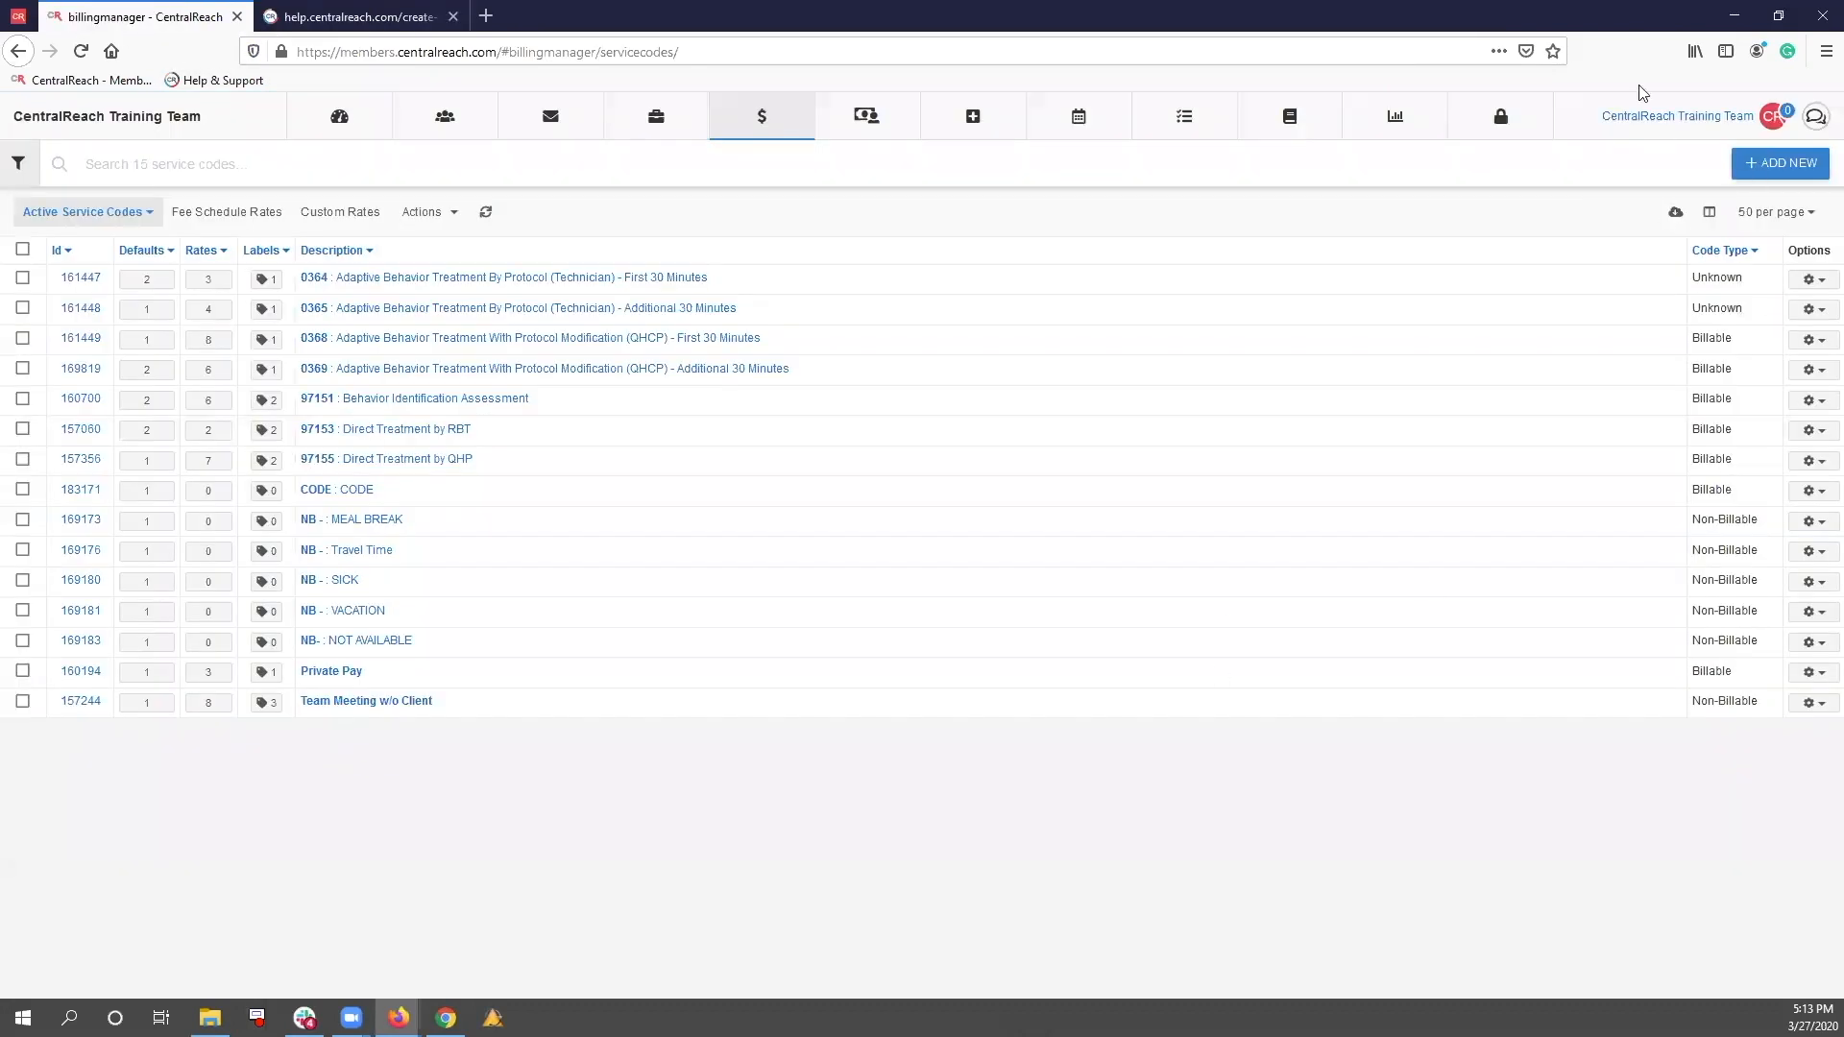
{"action": "mouse_move", "coordinate": [1634, 120]}
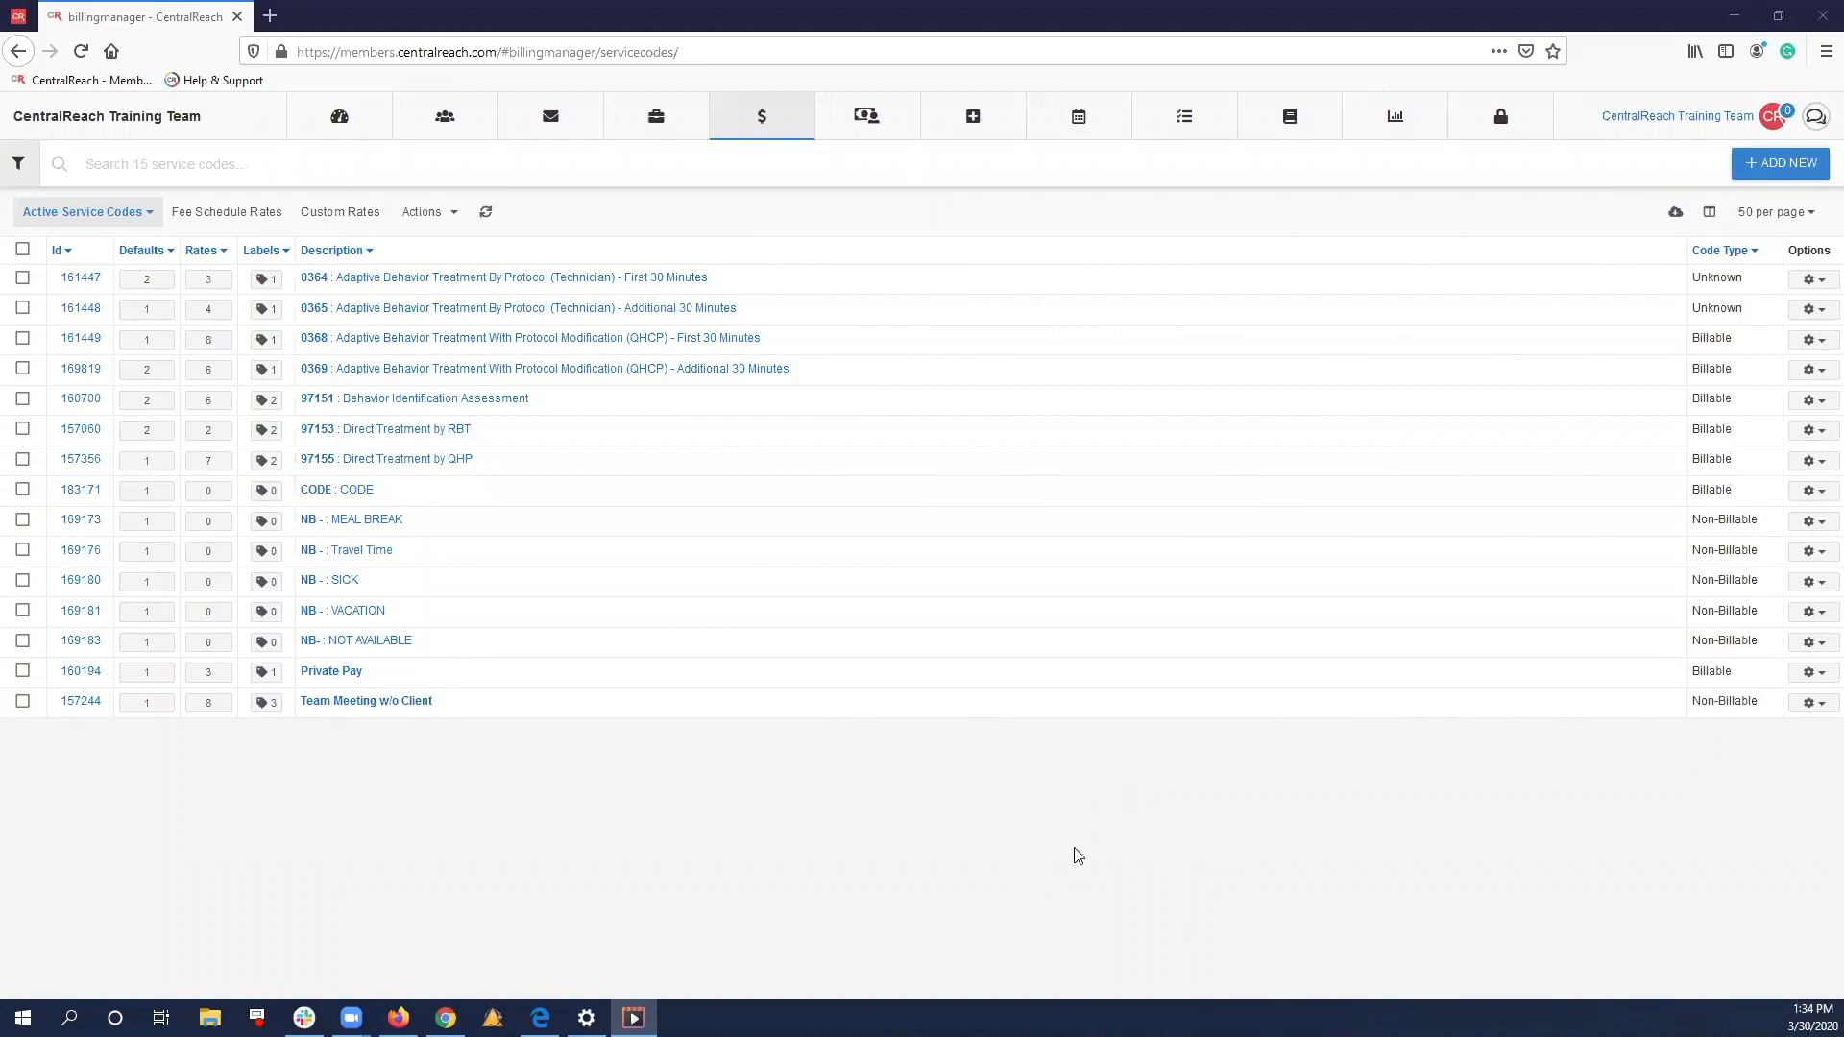
{"action": "left_click", "coordinate": [1768, 170]}
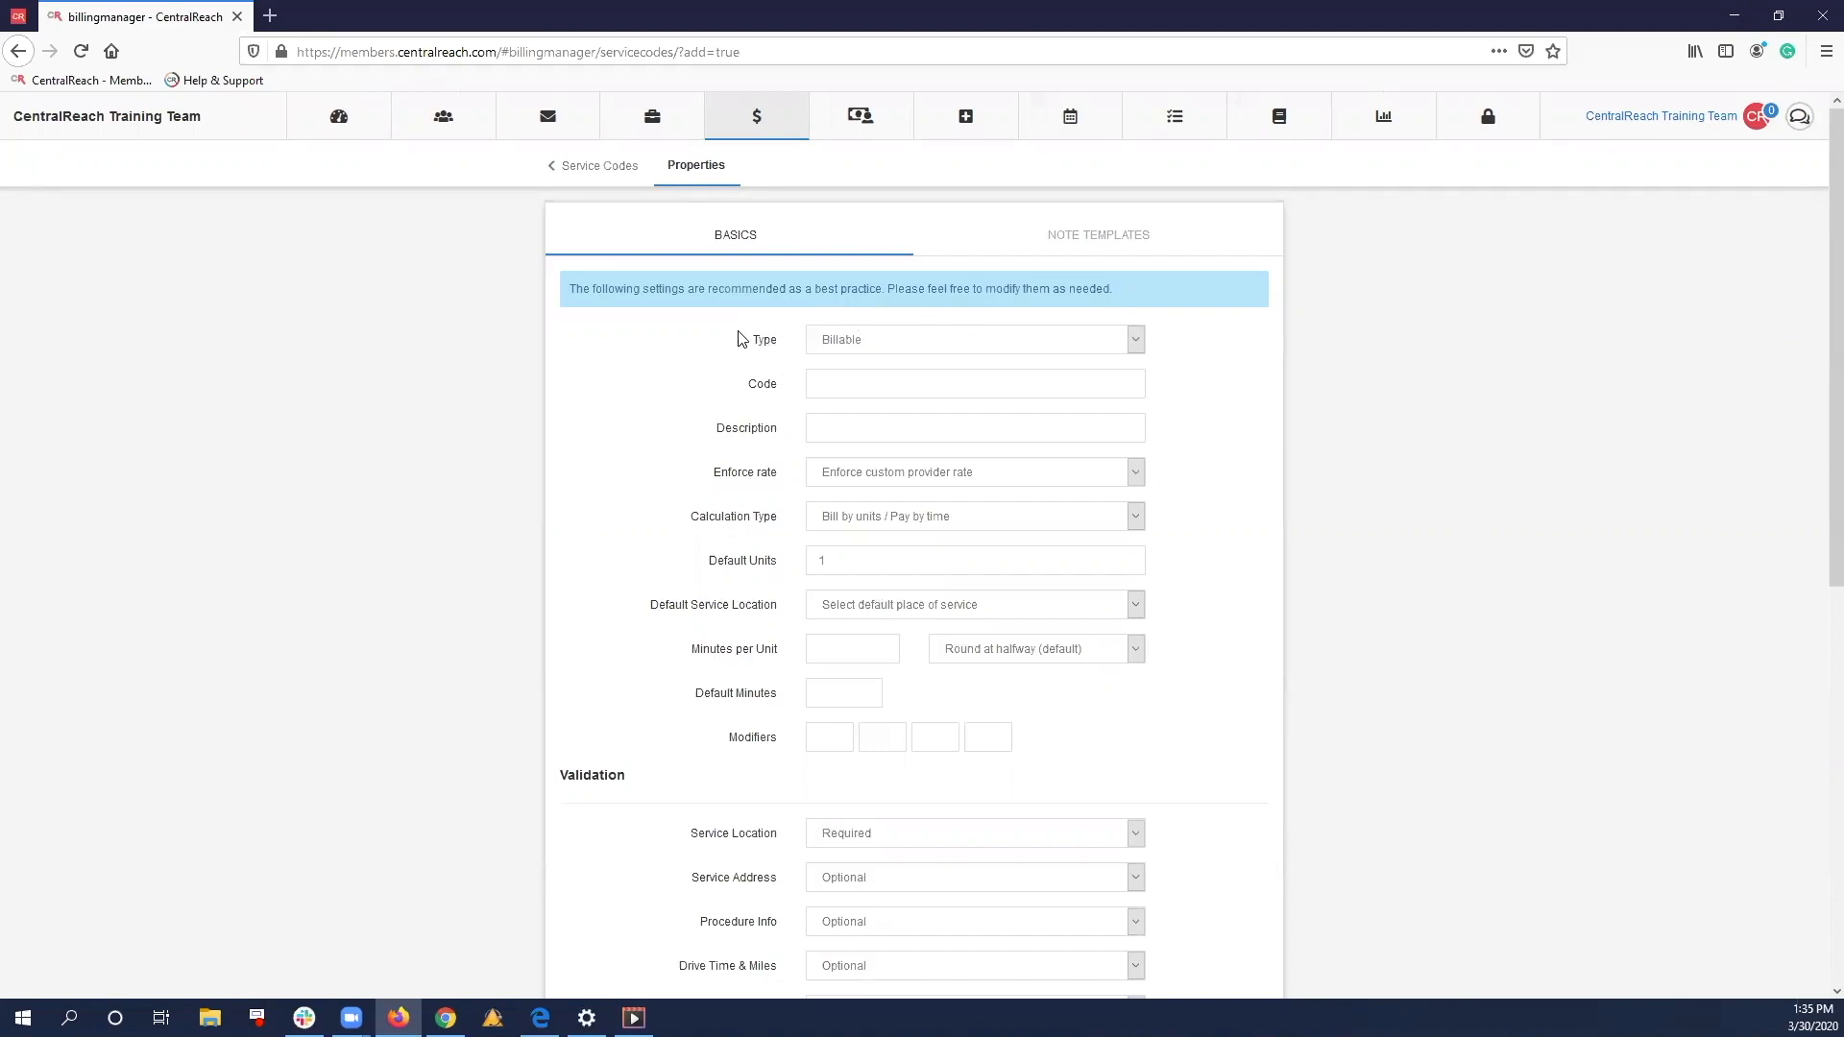
{"action": "left_click", "coordinate": [857, 384]}
{"action": "left_click", "coordinate": [888, 421]}
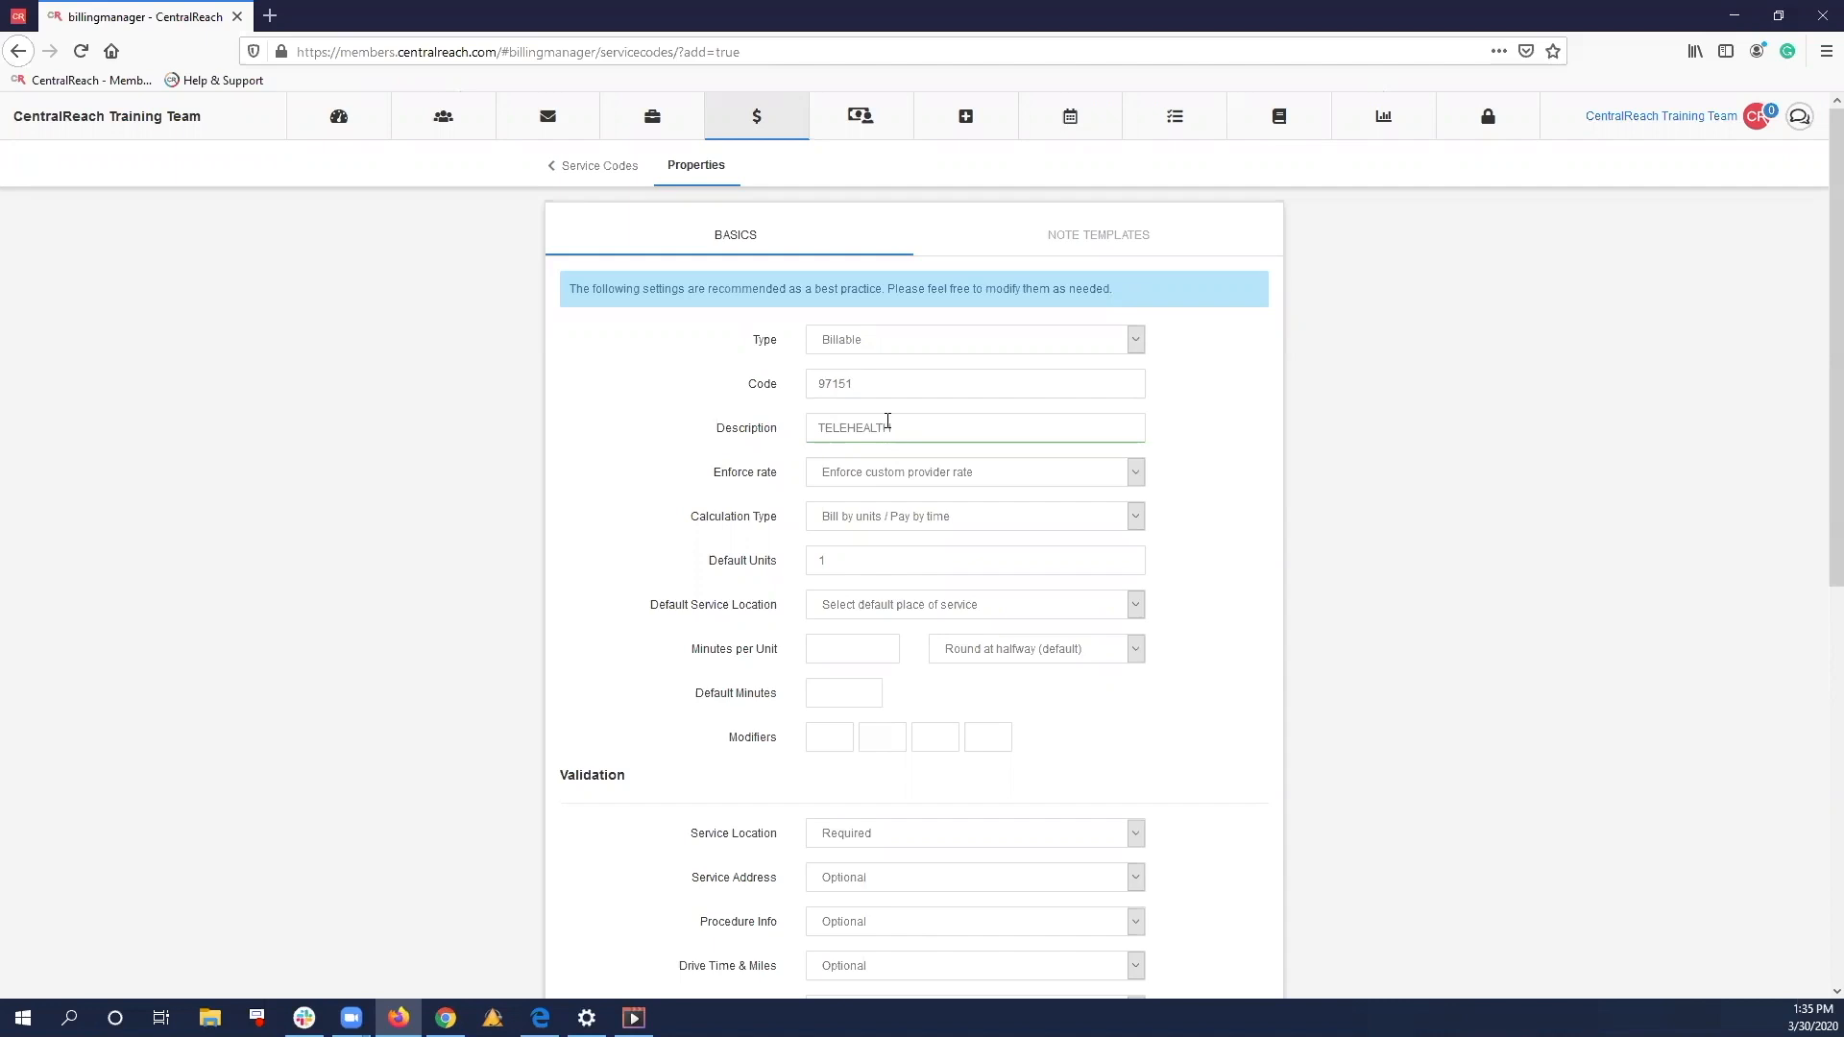
{"action": "key", "text": "Tab"}
{"action": "left_click", "coordinate": [963, 420]}
{"action": "type", "text": "-"}
{"action": "right_click", "coordinate": [964, 428]}
{"action": "left_click", "coordinate": [1082, 496]}
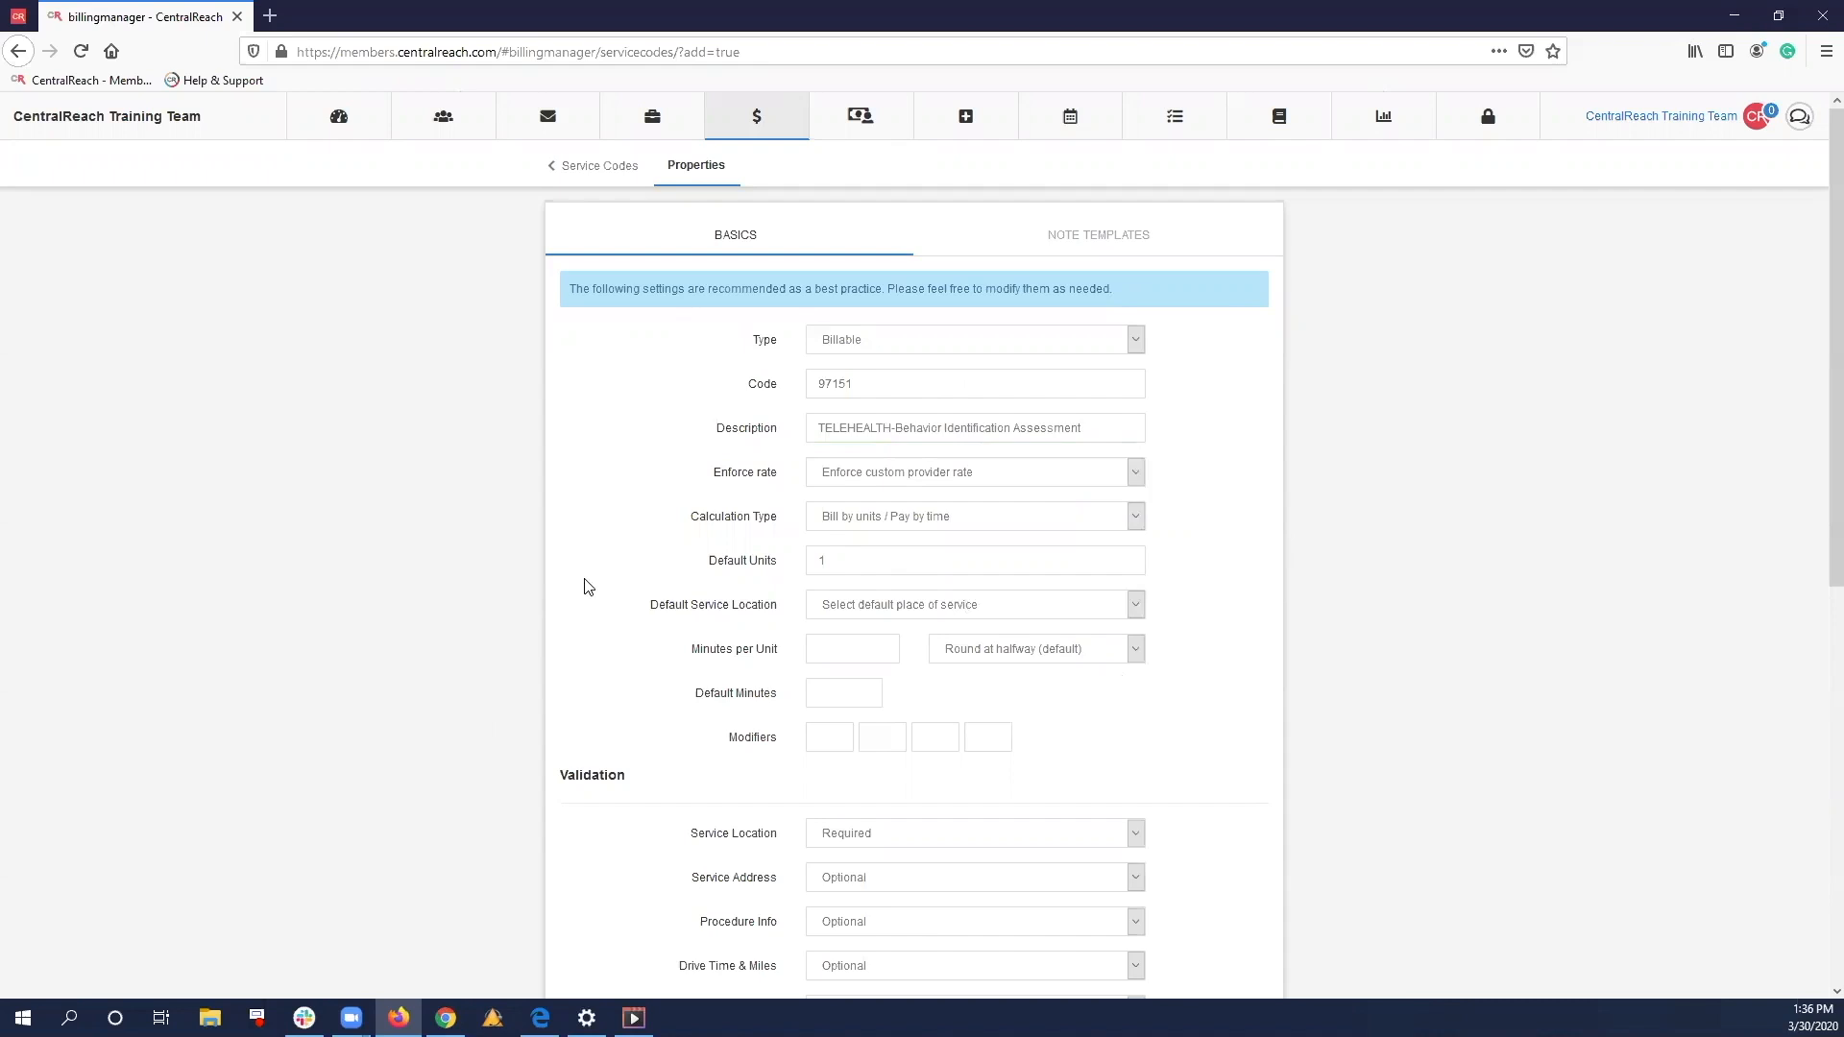
Set the service code to 15 minutes per unit with 02 - Telehealth as its default service location
{"action": "left_click_drag", "start_coordinate": [712, 471], "coordinate": [773, 533]}
{"action": "left_click", "coordinate": [779, 482]}
{"action": "left_click", "coordinate": [774, 535]}
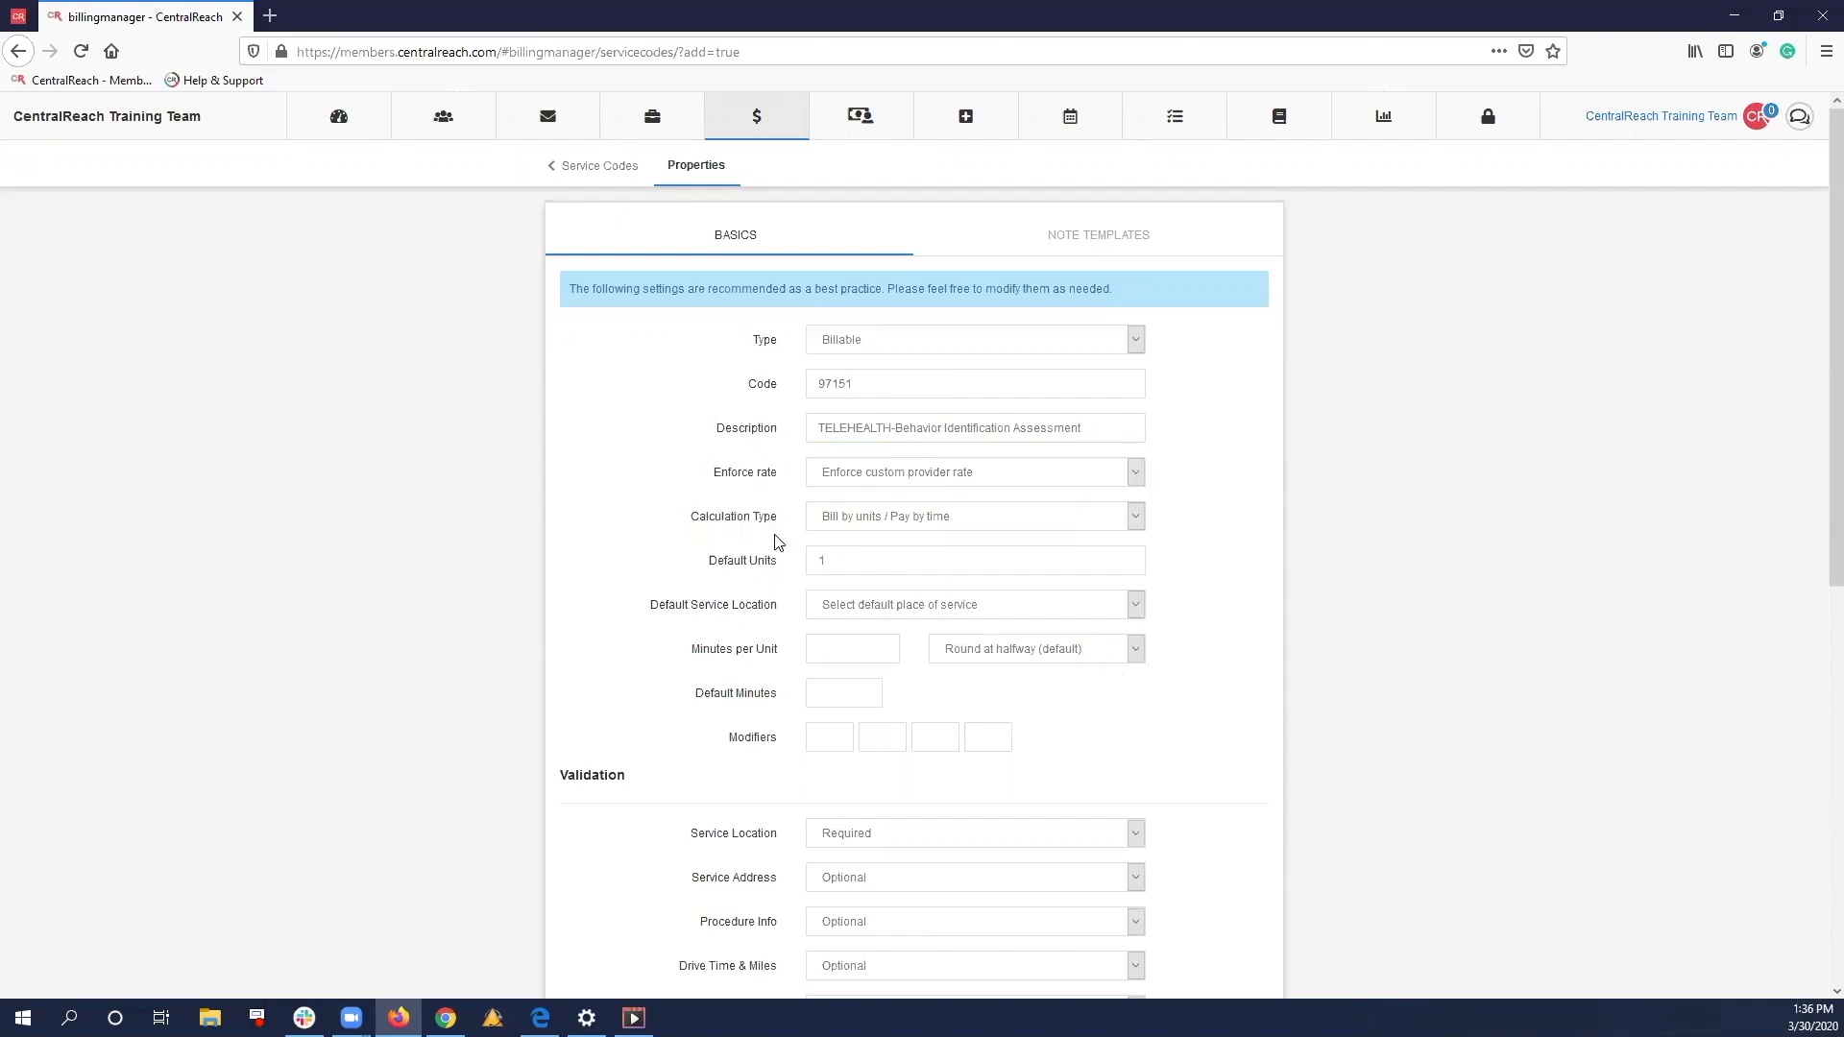
{"action": "left_click", "coordinate": [826, 640]}
{"action": "left_click", "coordinate": [782, 660]}
{"action": "left_click_drag", "start_coordinate": [641, 605], "coordinate": [775, 618]}
{"action": "left_click", "coordinate": [814, 607]}
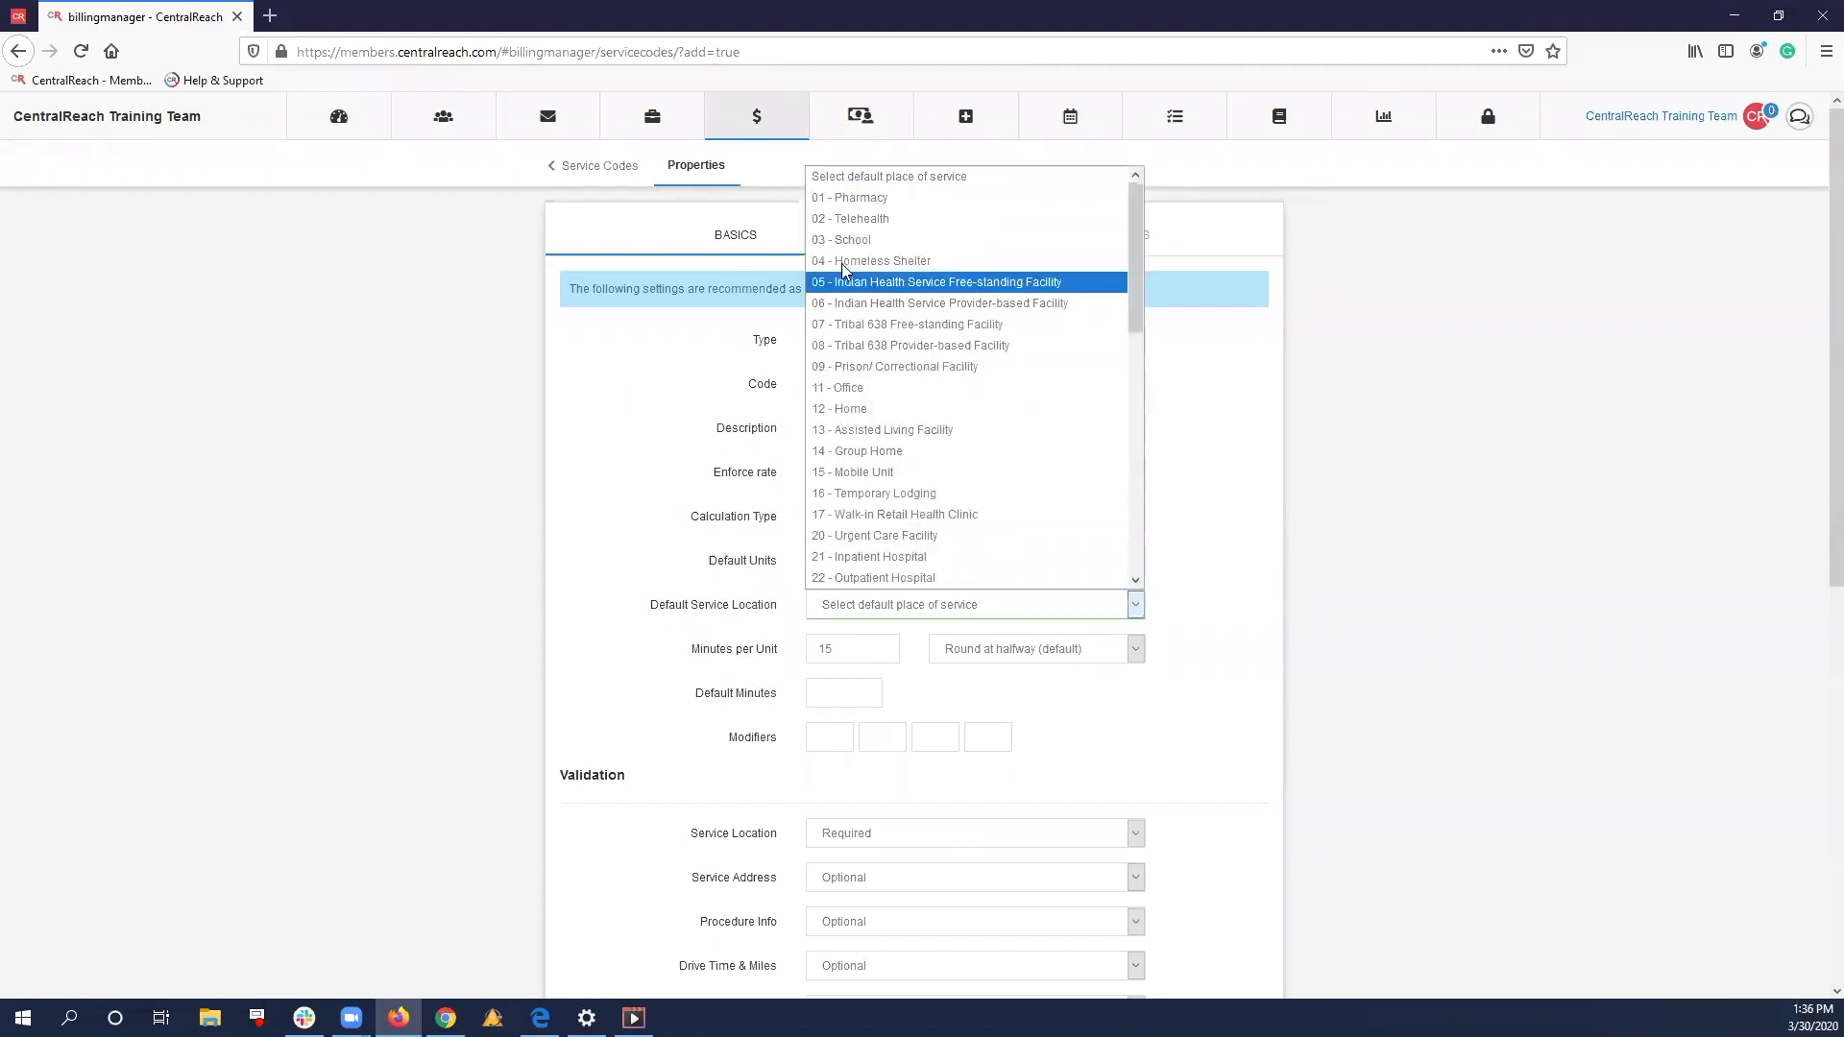
{"action": "left_click", "coordinate": [858, 222]}
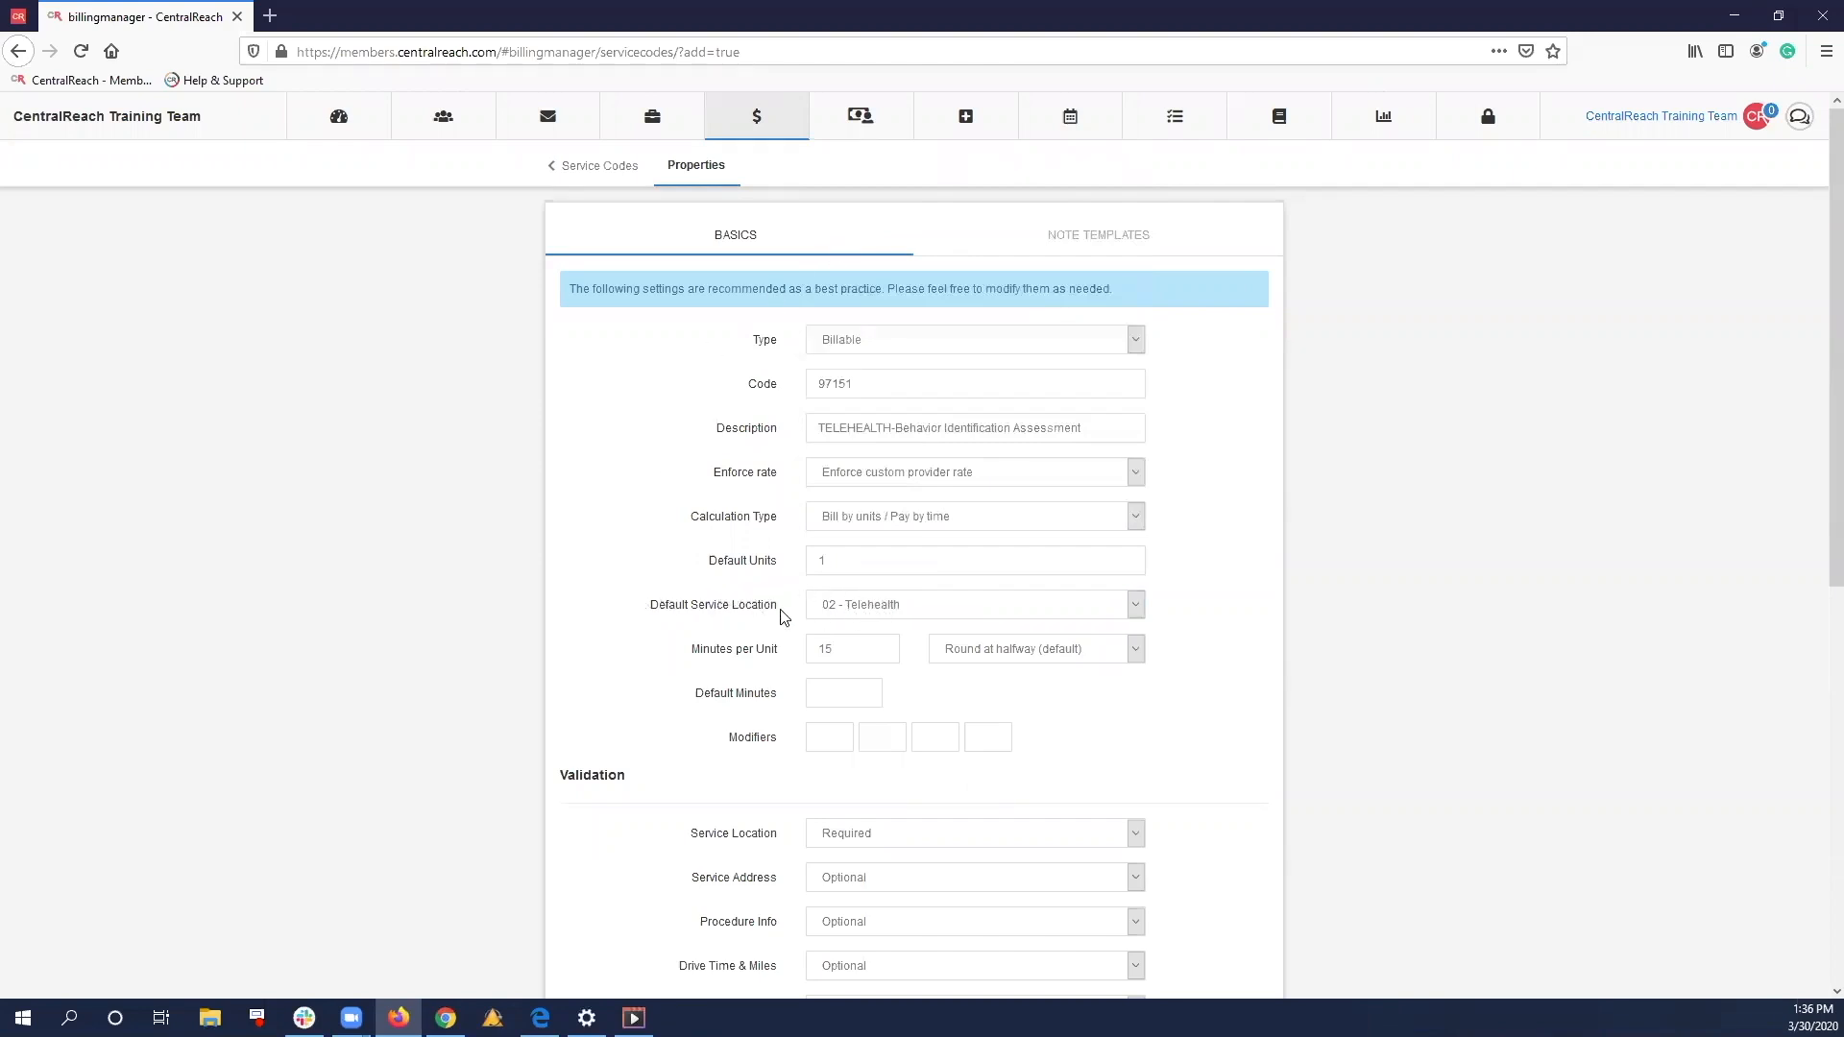
{"action": "left_click_drag", "start_coordinate": [648, 610], "coordinate": [725, 624]}
{"action": "left_click", "coordinate": [726, 626]}
Set Procedure Info to Optional in the service code's validation settings
{"action": "scroll", "coordinate": [718, 595], "scroll_direction": "down", "scroll_amount": 1}
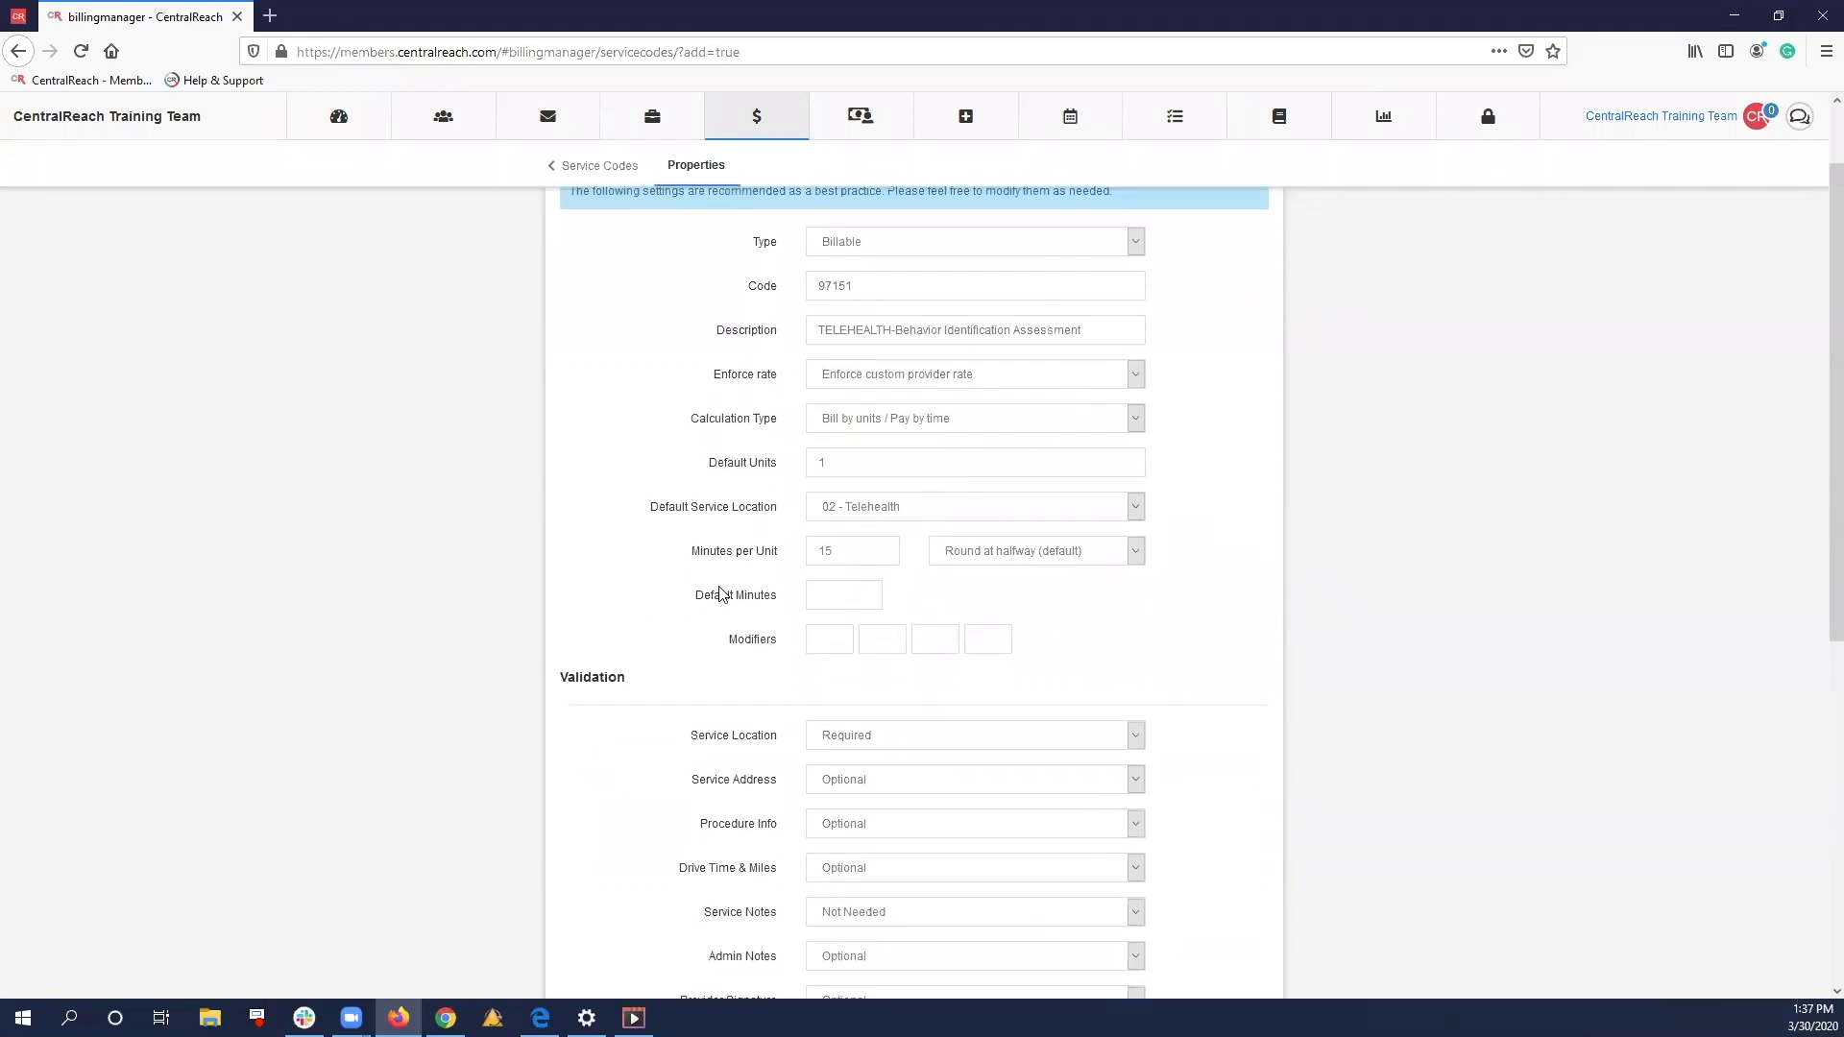
{"action": "scroll", "coordinate": [721, 593], "scroll_direction": "down", "scroll_amount": 1}
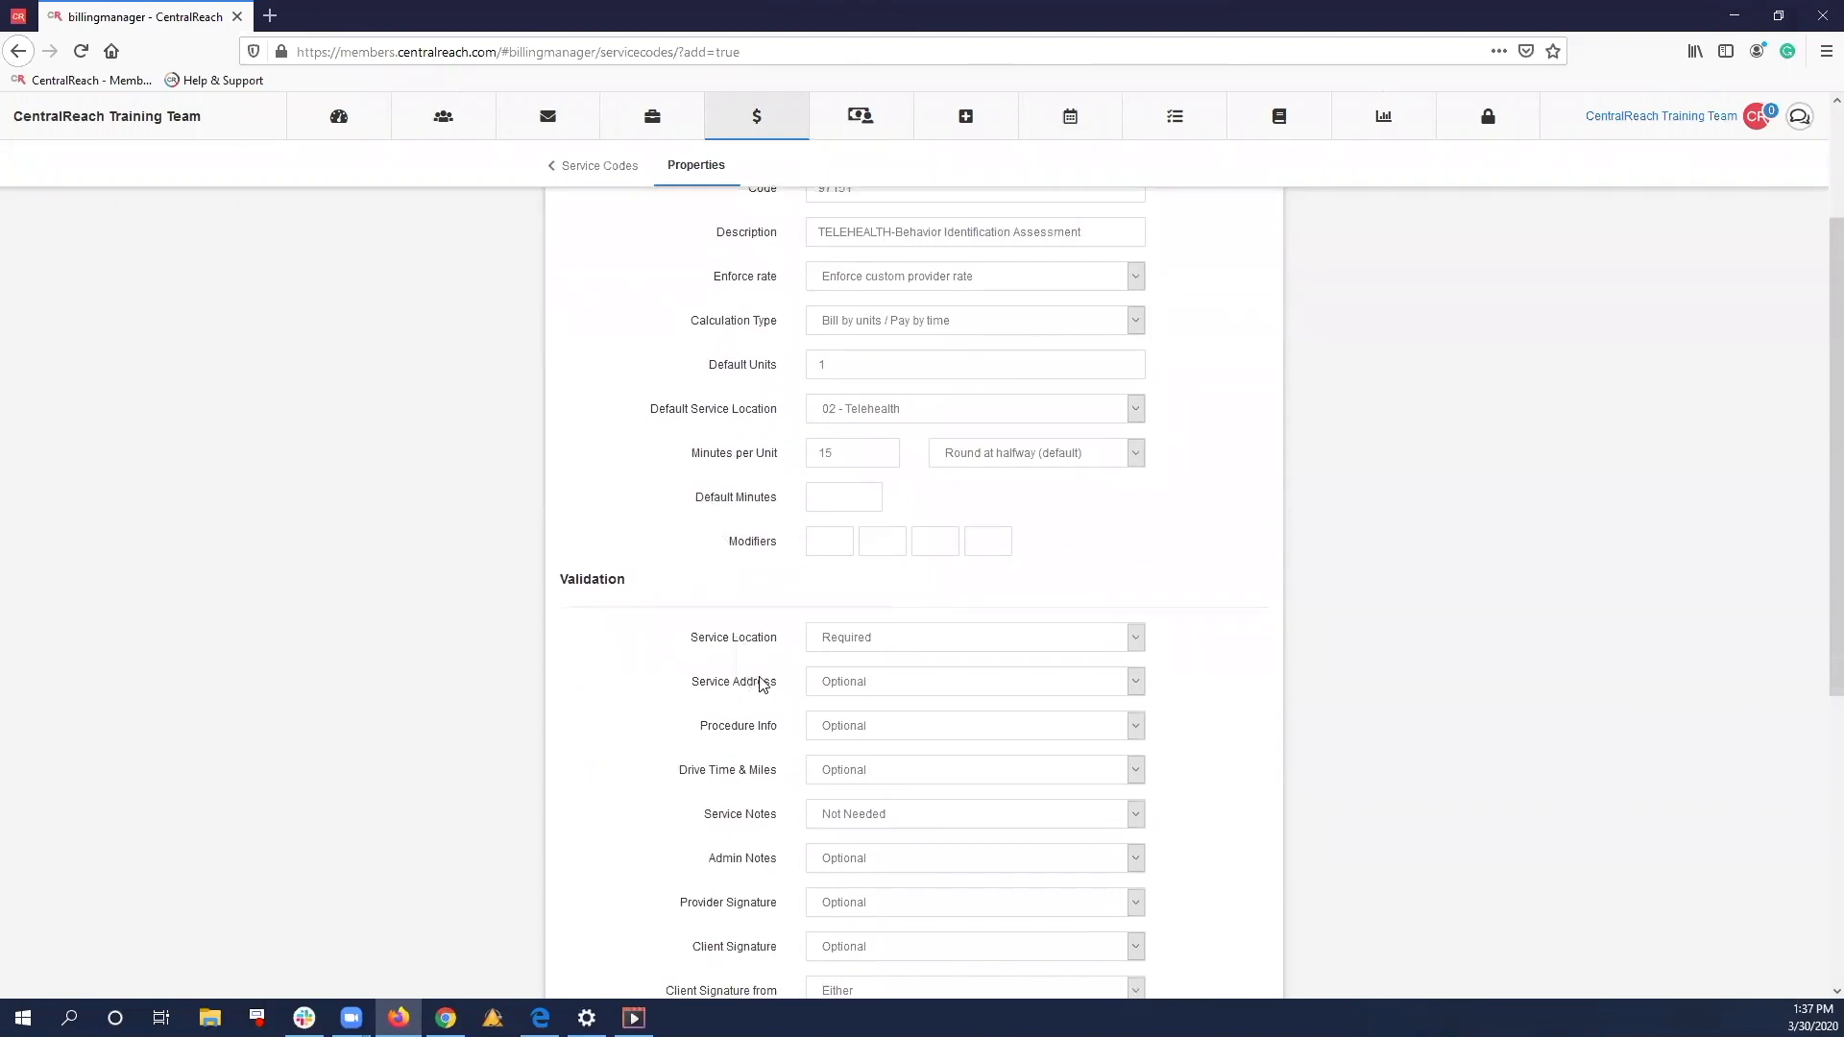
{"action": "scroll", "coordinate": [759, 682], "scroll_direction": "down", "scroll_amount": 2}
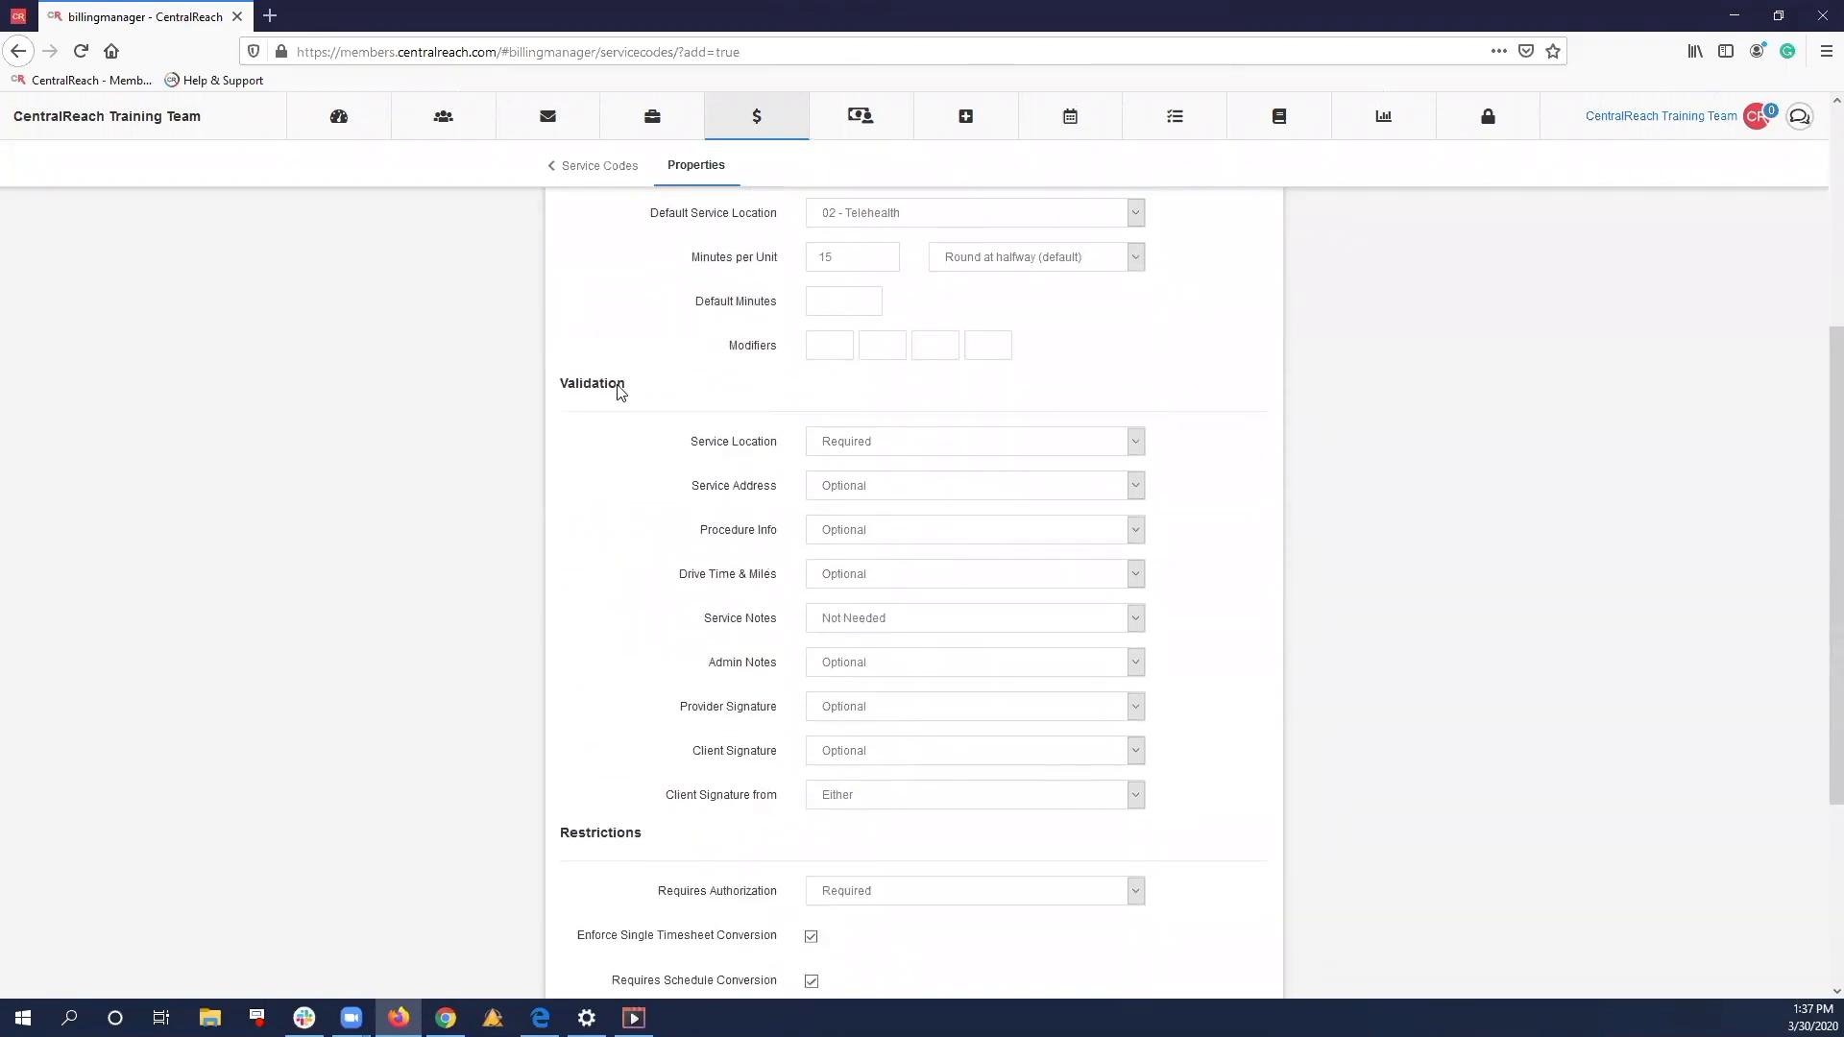
{"action": "scroll", "coordinate": [559, 807], "scroll_direction": "down", "scroll_amount": 2}
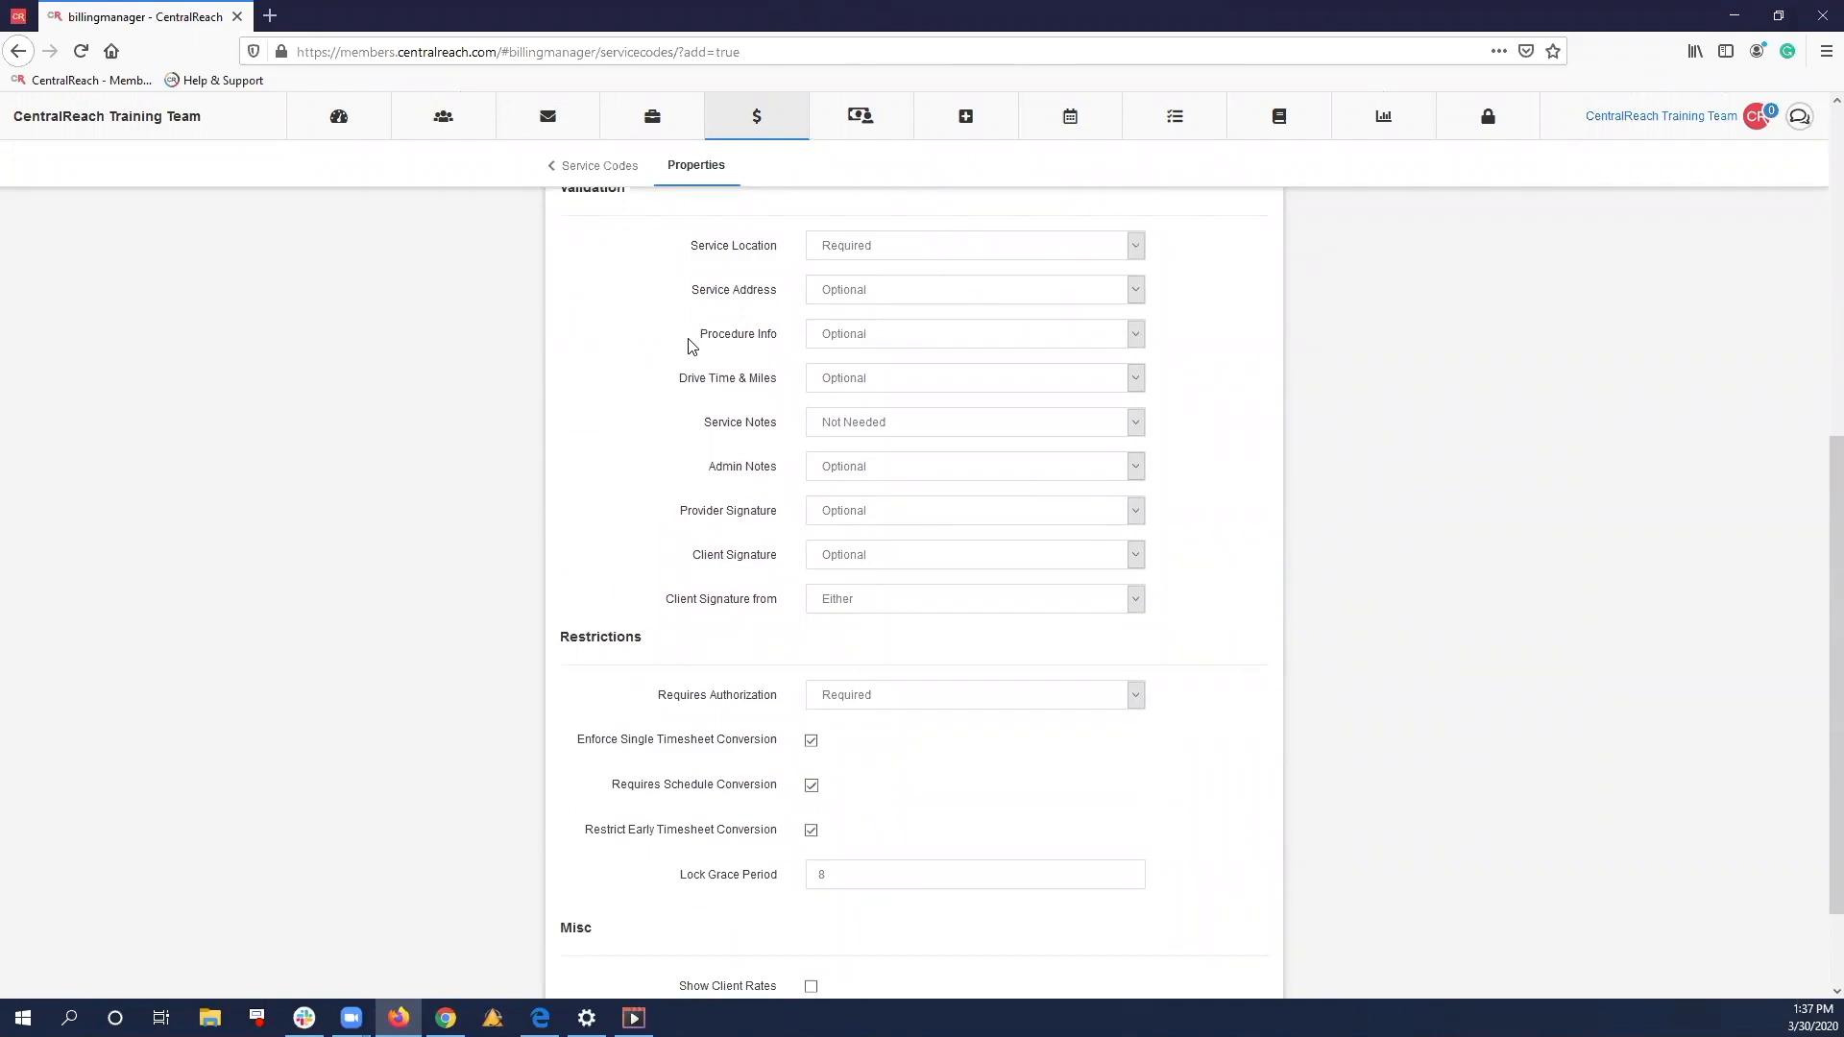
{"action": "left_click_drag", "start_coordinate": [699, 339], "coordinate": [783, 357]}
{"action": "left_click", "coordinate": [783, 358]}
{"action": "left_click", "coordinate": [826, 336]}
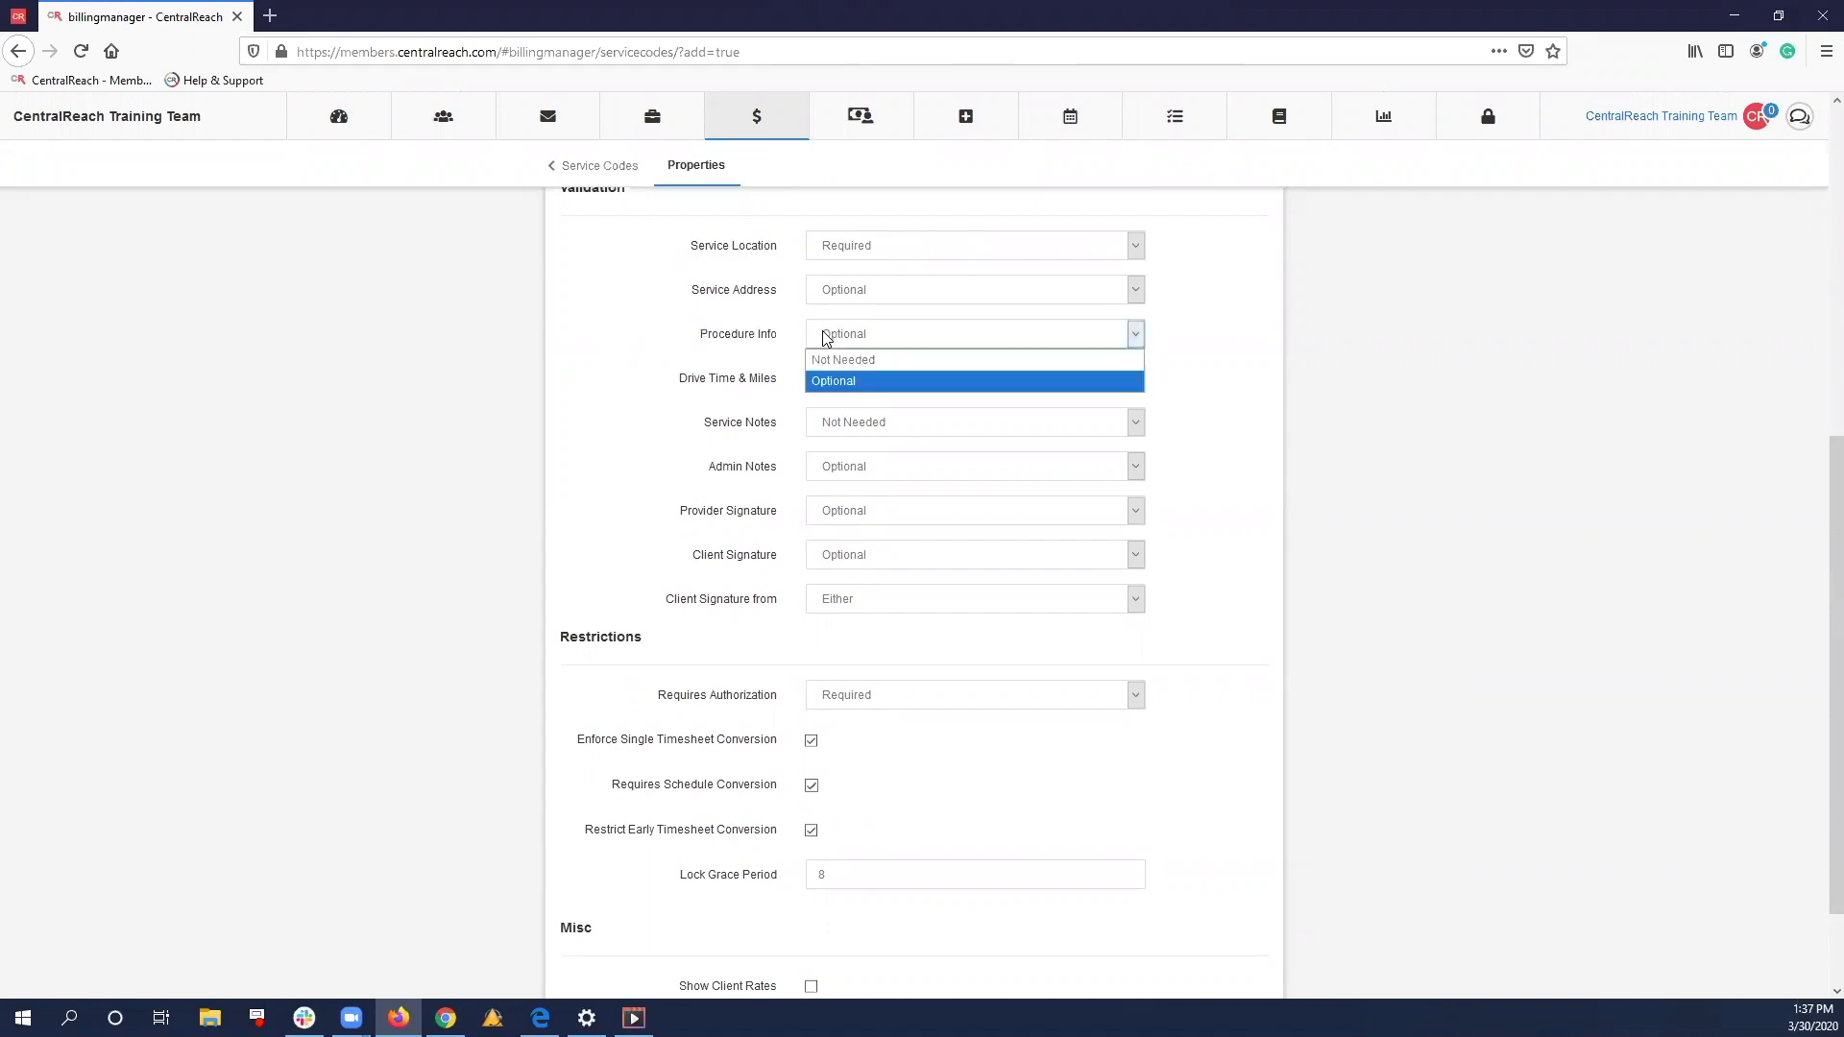
{"action": "left_click", "coordinate": [845, 381]}
{"action": "left_click_drag", "start_coordinate": [783, 336], "coordinate": [713, 341]}
{"action": "left_click", "coordinate": [713, 341]}
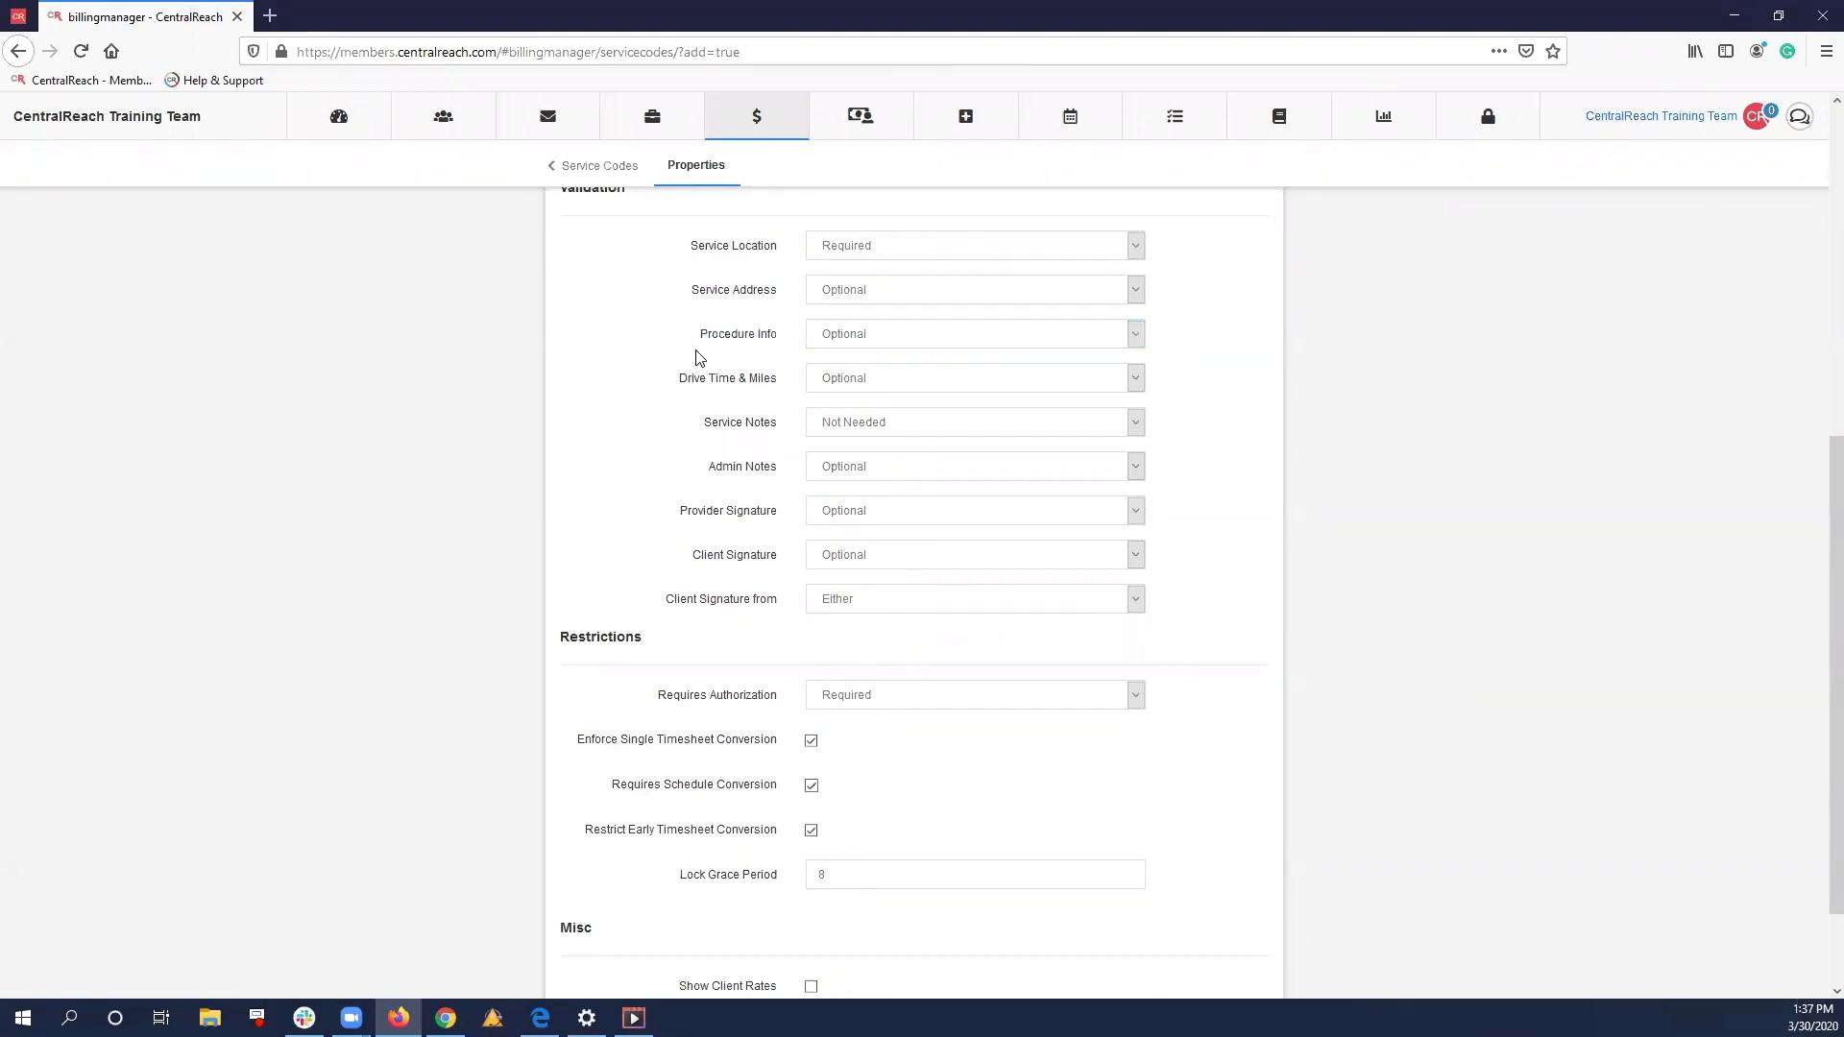
Attach the CR Training Team Session Note as an optional note template and save the service code
{"action": "scroll", "coordinate": [709, 459], "scroll_direction": "down", "scroll_amount": 3}
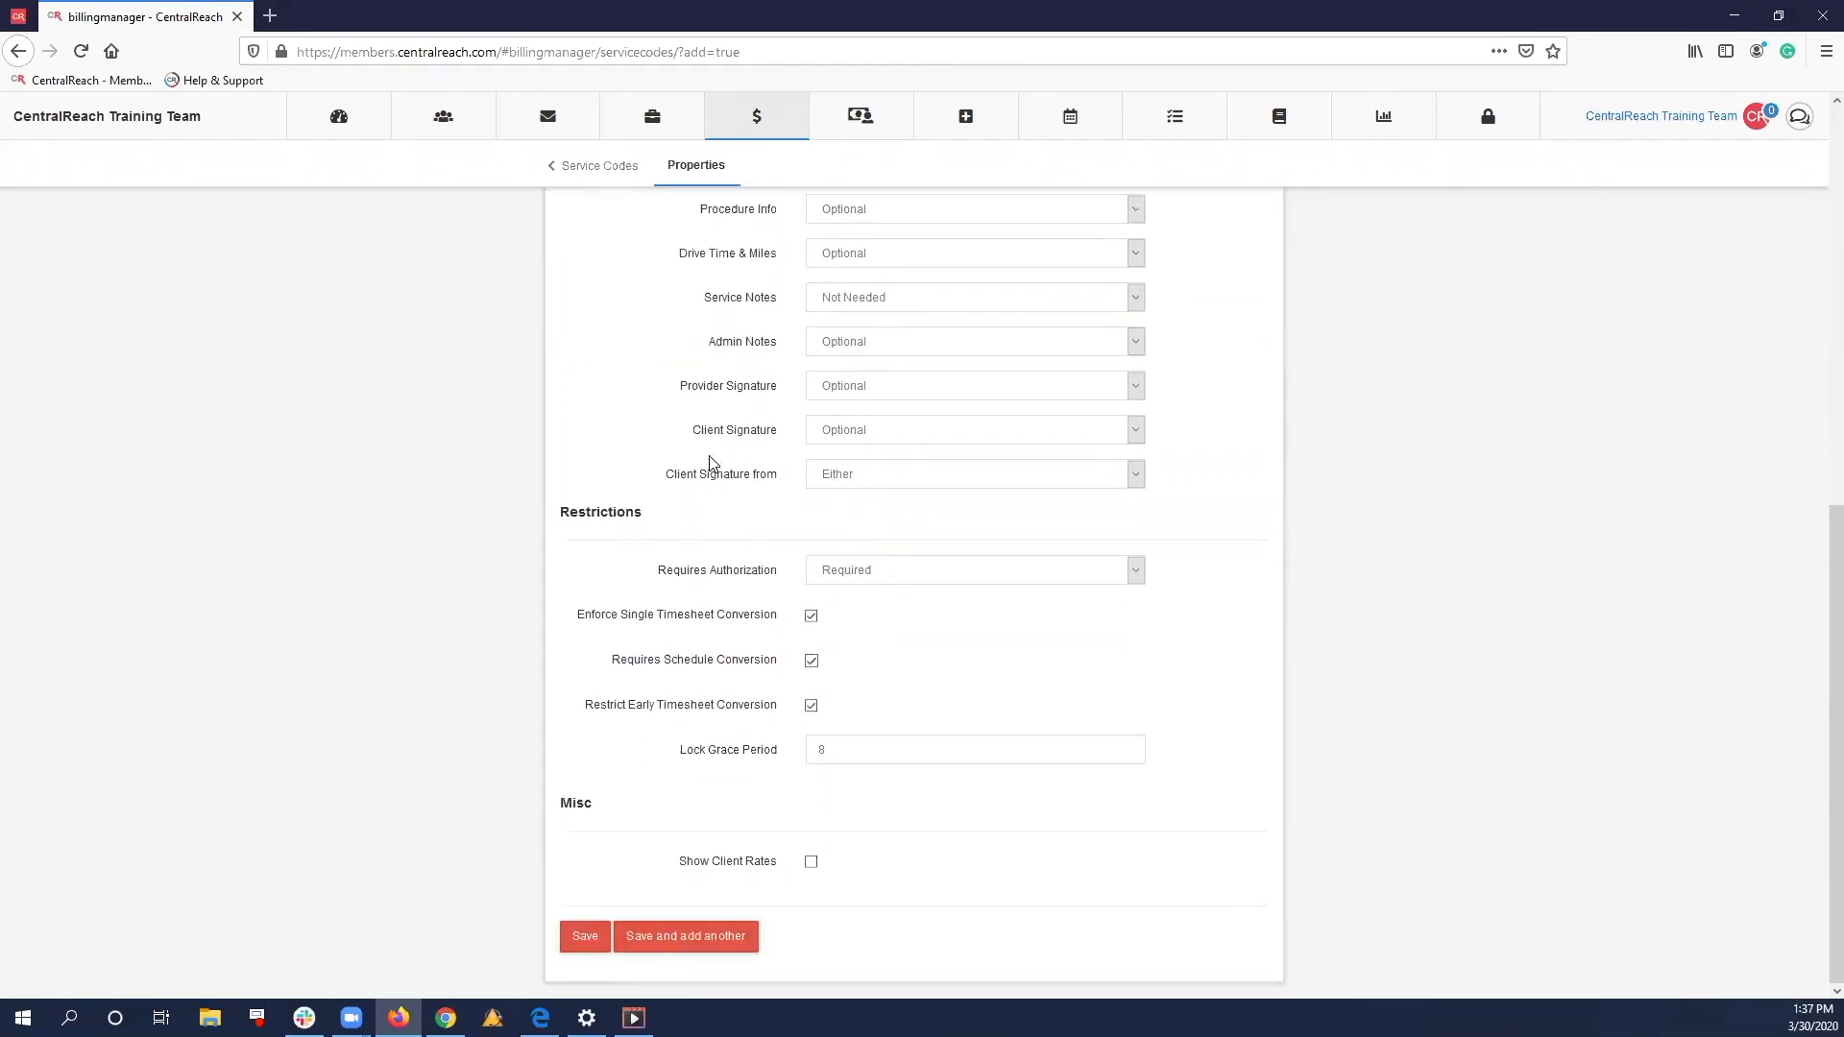
{"action": "scroll", "coordinate": [659, 524], "scroll_direction": "up", "scroll_amount": 2}
{"action": "scroll", "coordinate": [659, 524], "scroll_direction": "up", "scroll_amount": 5}
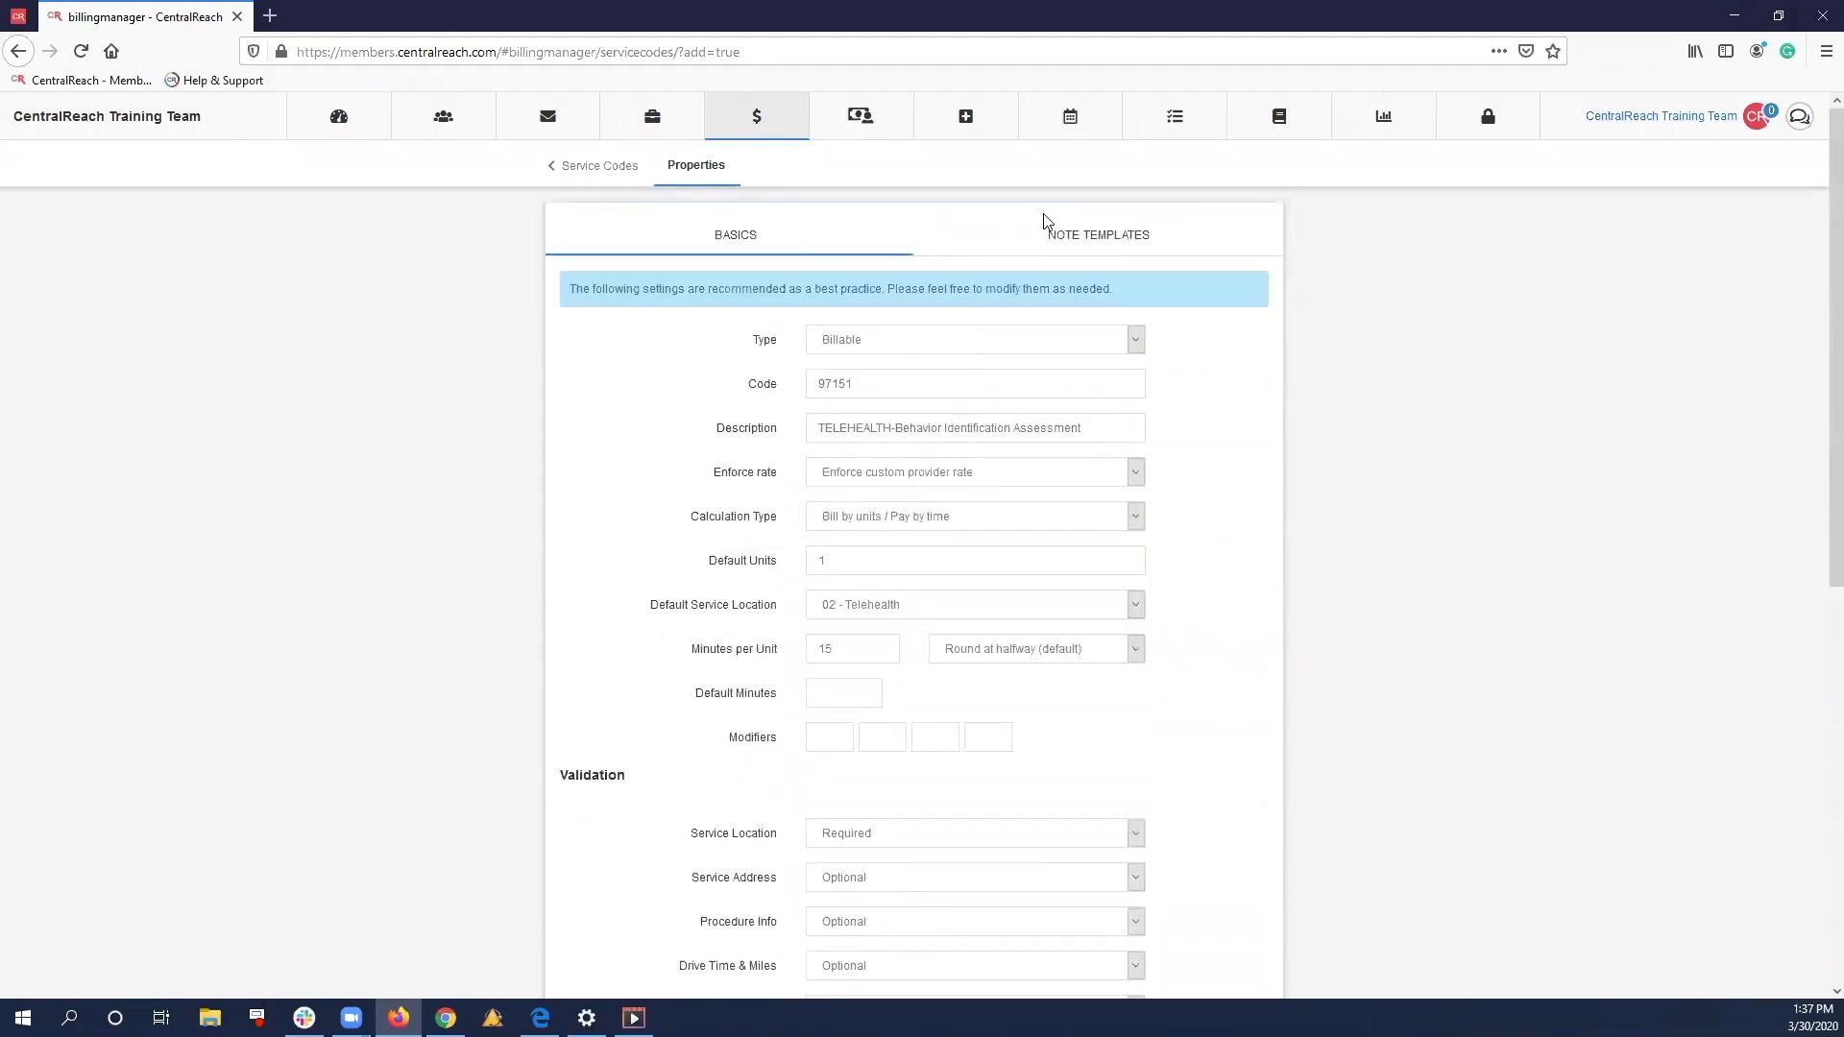
{"action": "left_click", "coordinate": [1068, 246]}
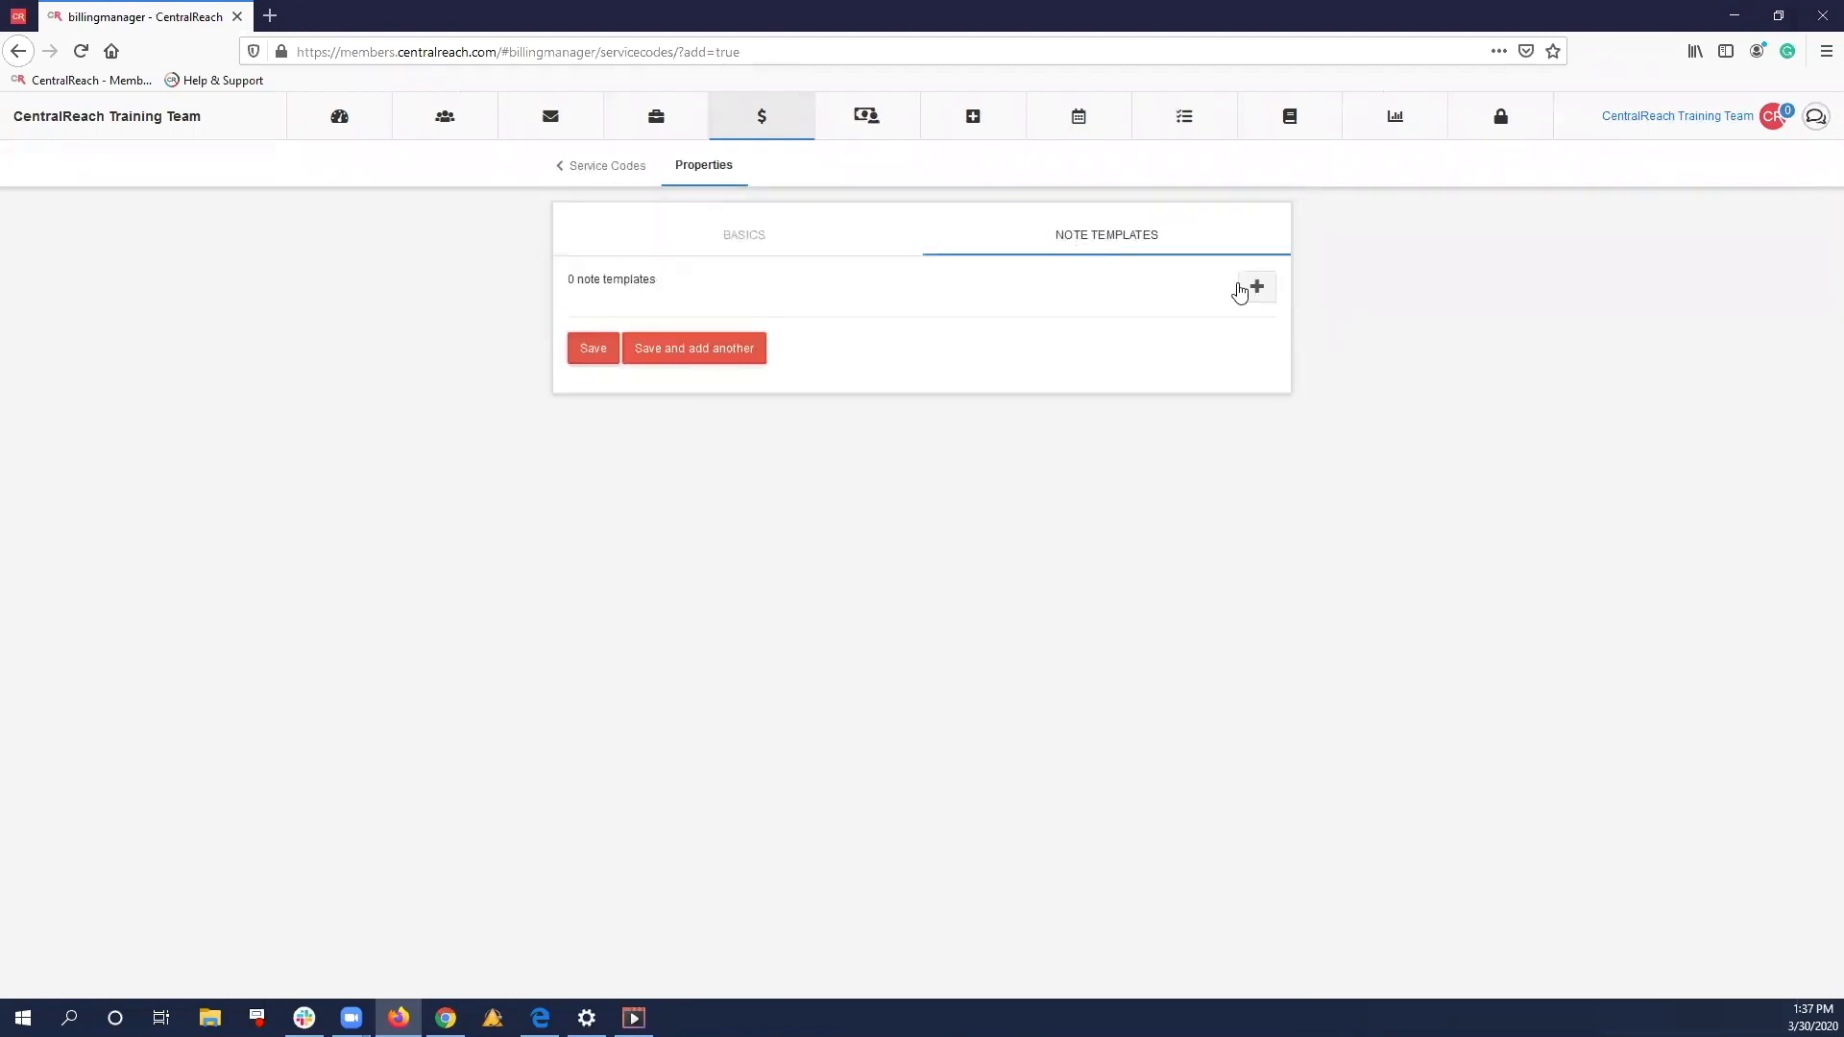
{"action": "left_click", "coordinate": [1252, 287]}
{"action": "left_click", "coordinate": [638, 342]}
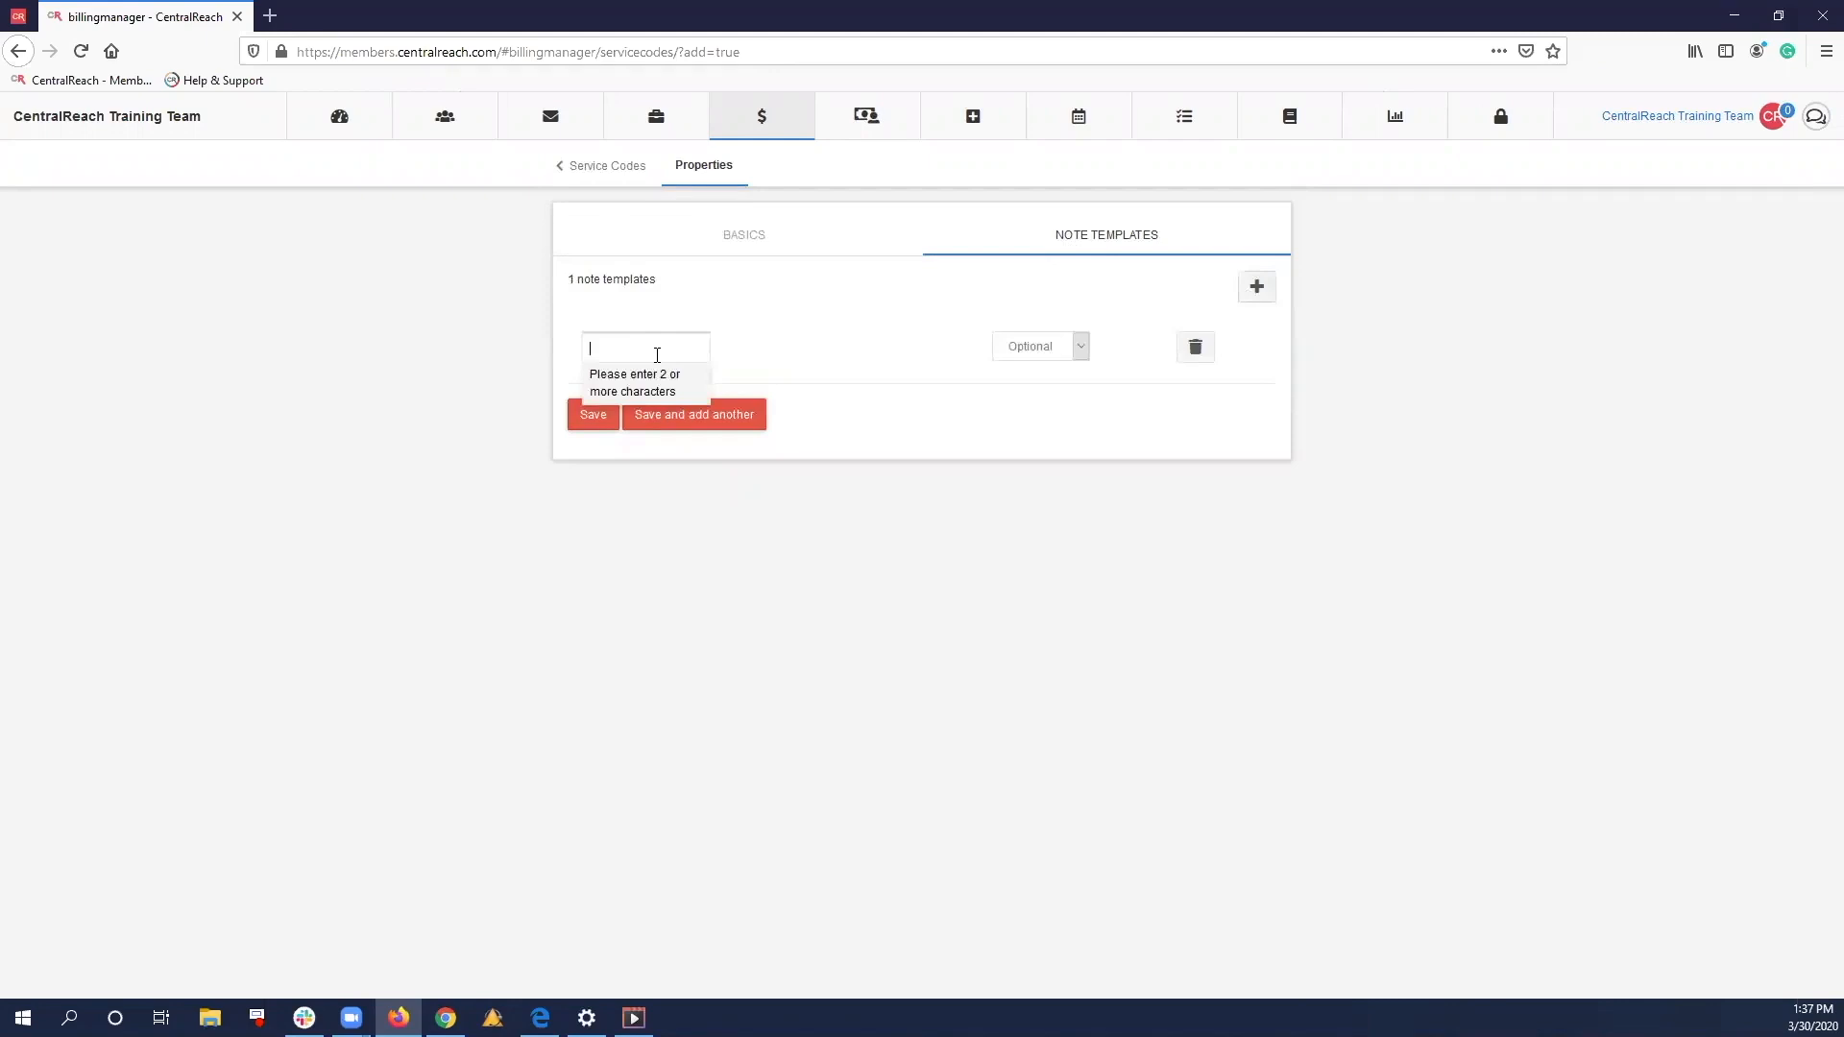
{"action": "type", "text": "sess"}
{"action": "scroll", "coordinate": [623, 480], "scroll_direction": "down", "scroll_amount": 5}
{"action": "type", "text": "sion"}
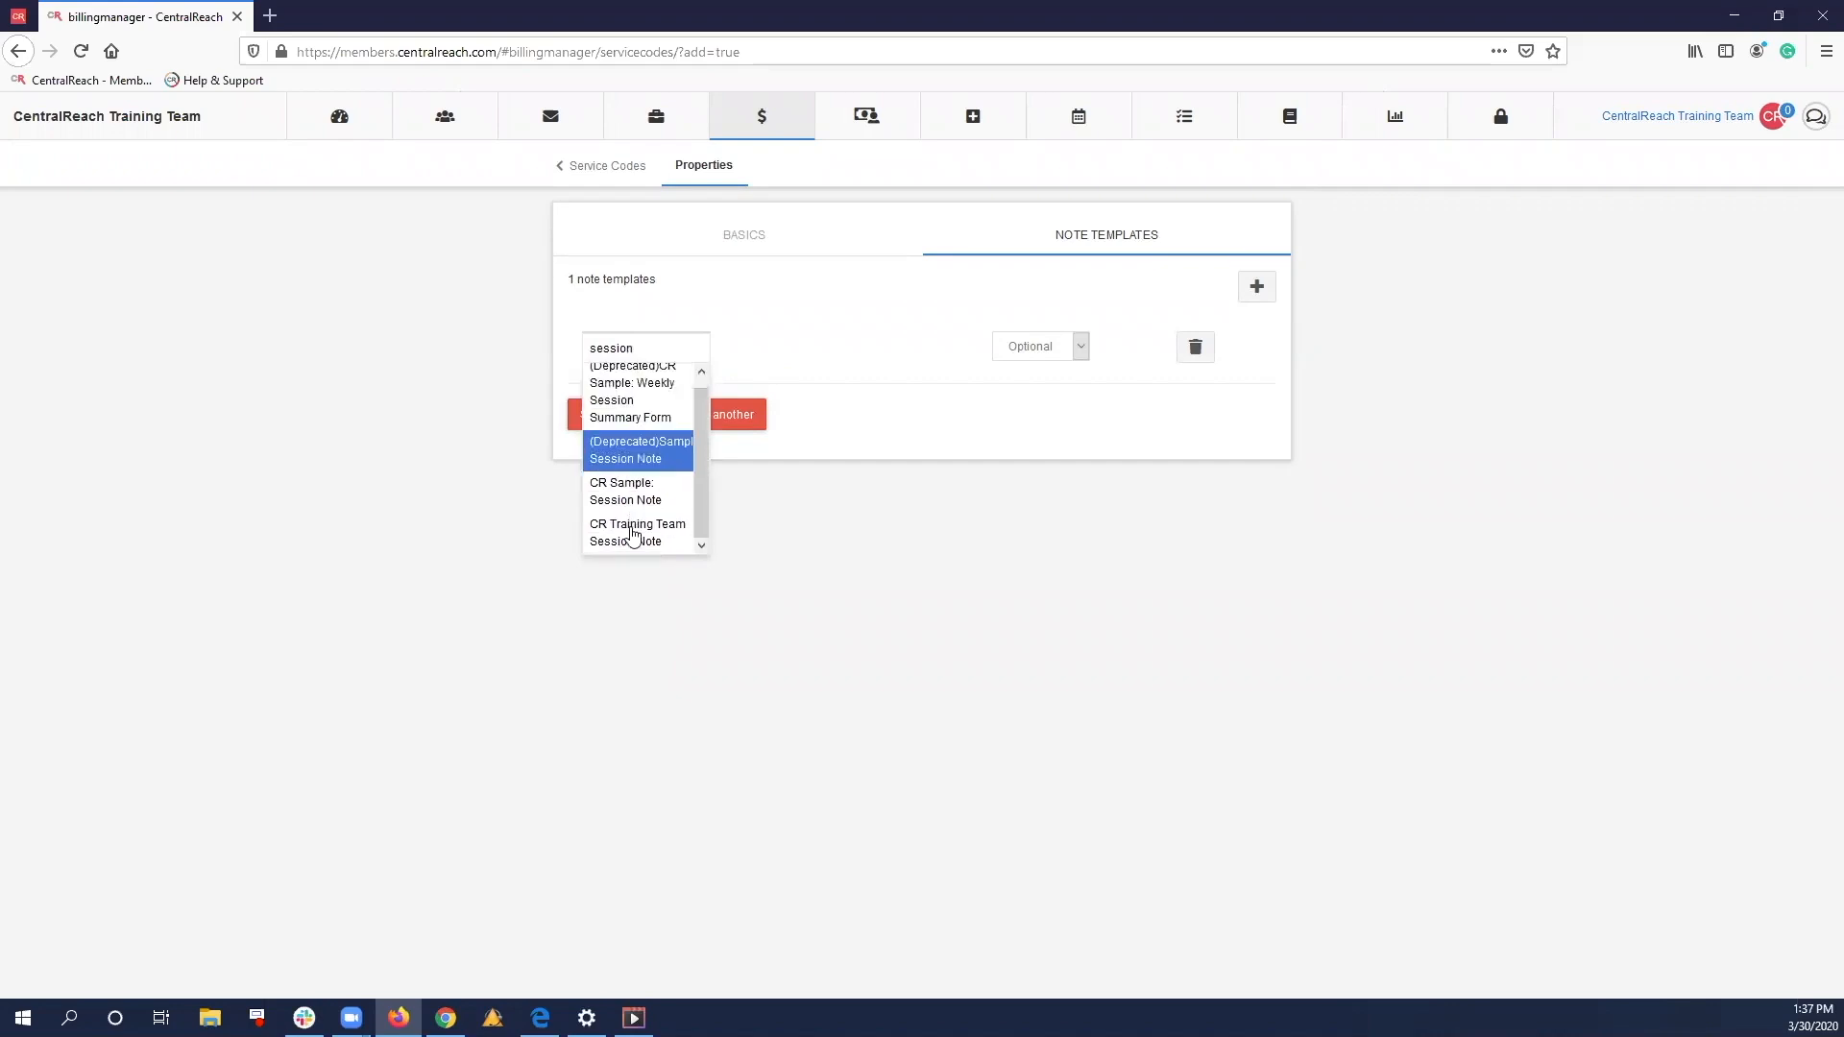
{"action": "left_click", "coordinate": [632, 534]}
{"action": "left_click", "coordinate": [593, 409]}
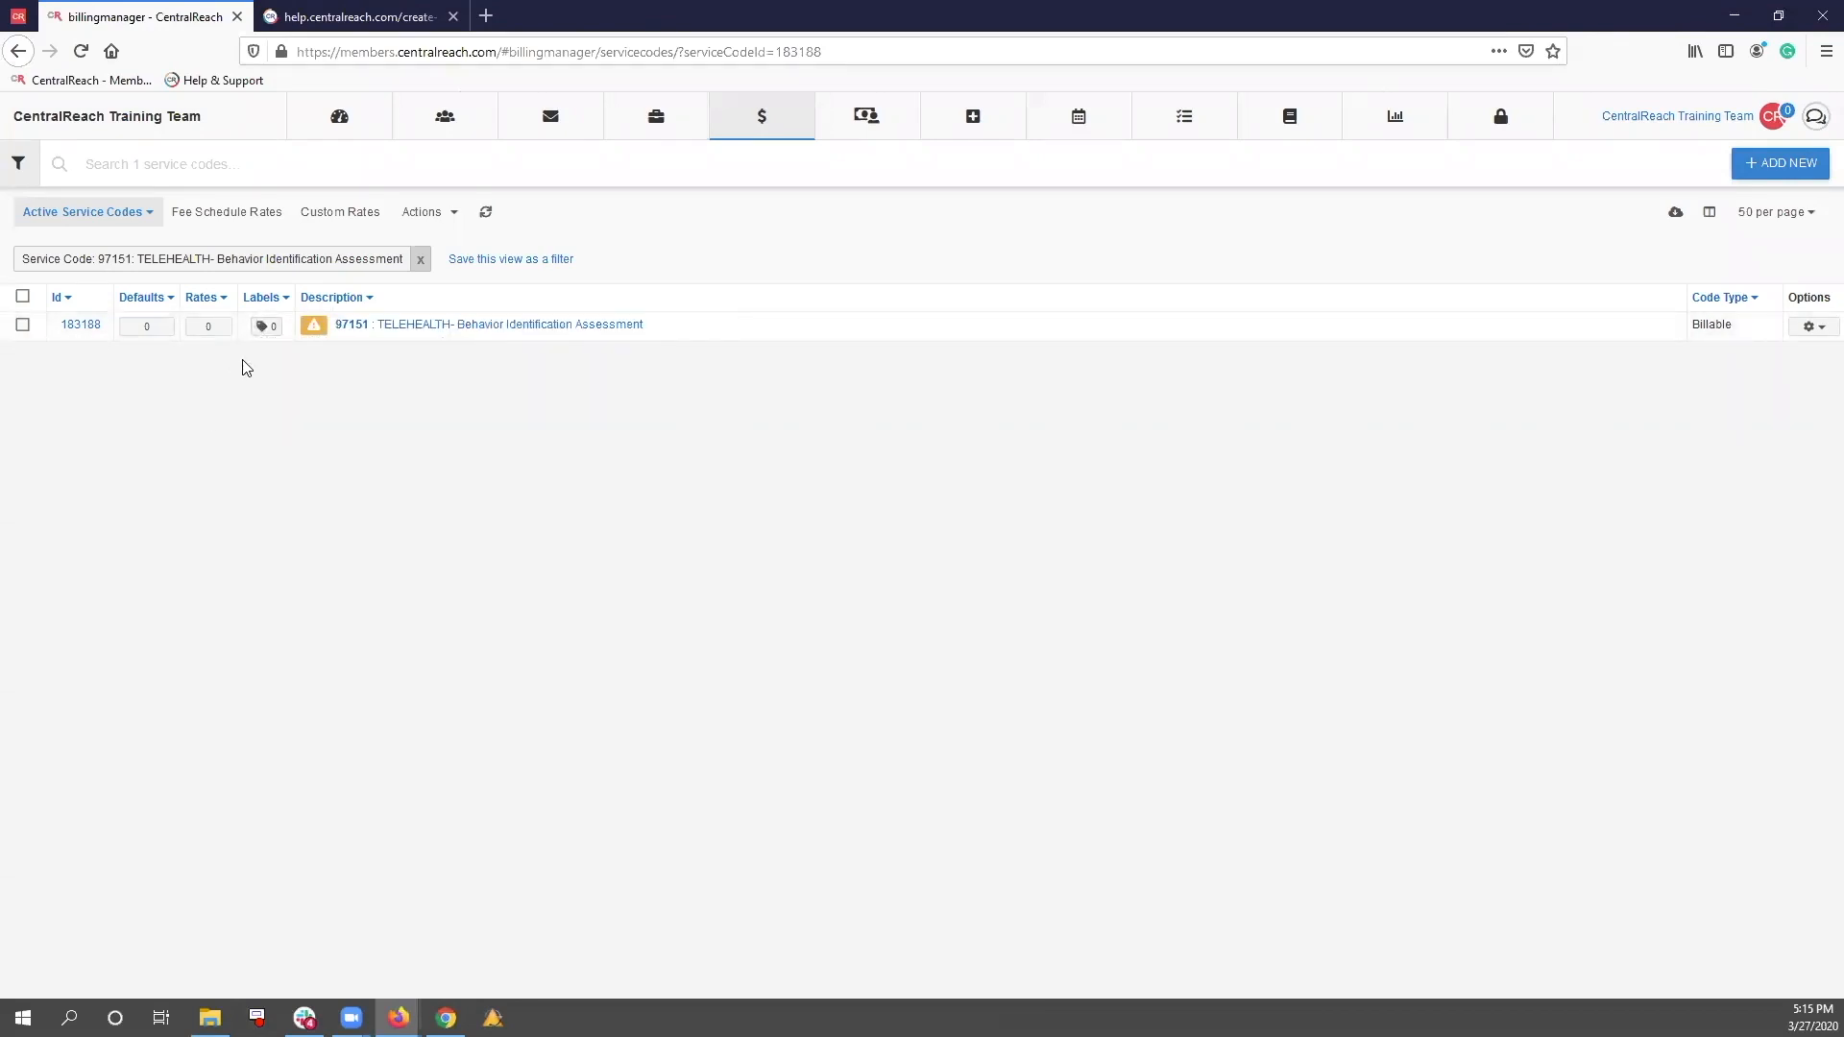
Add a default fee schedule rate to the telehealth 97151 code for Aetna, with rate and agreed rate both $150
{"action": "mouse_move", "coordinate": [313, 329]}
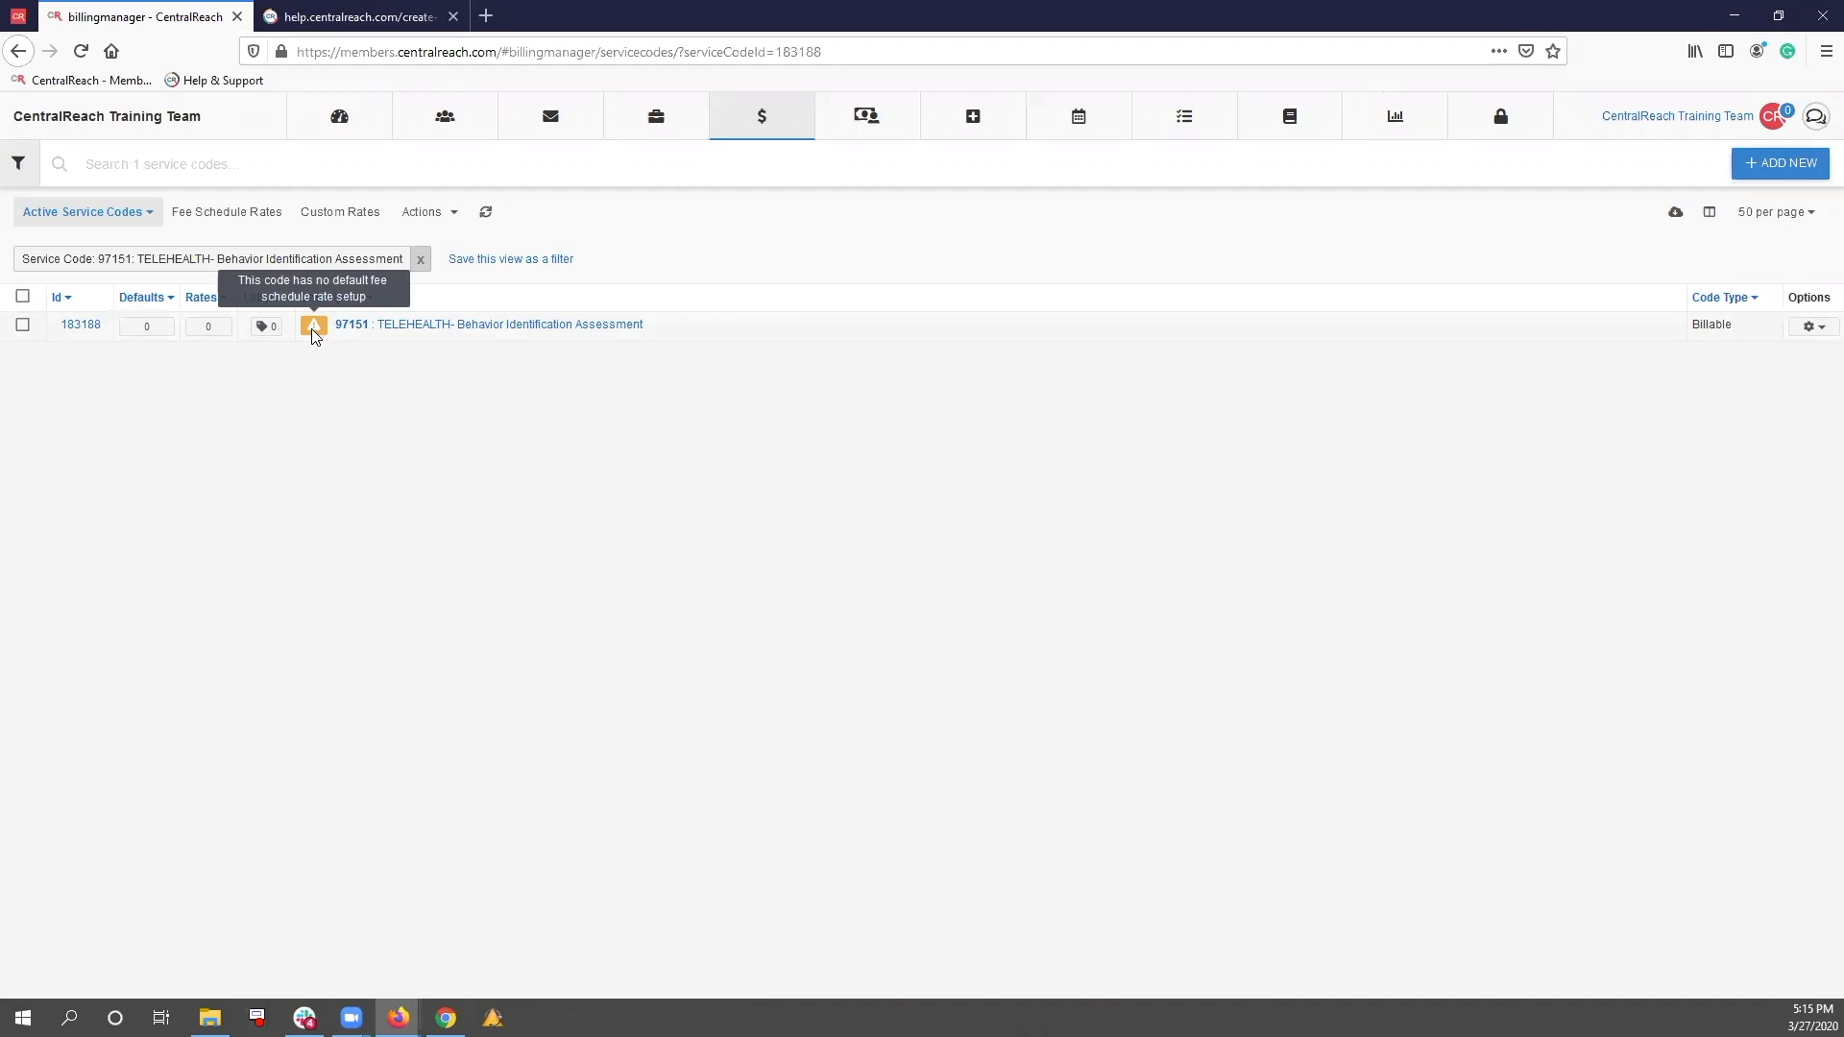
{"action": "left_click", "coordinate": [142, 327]}
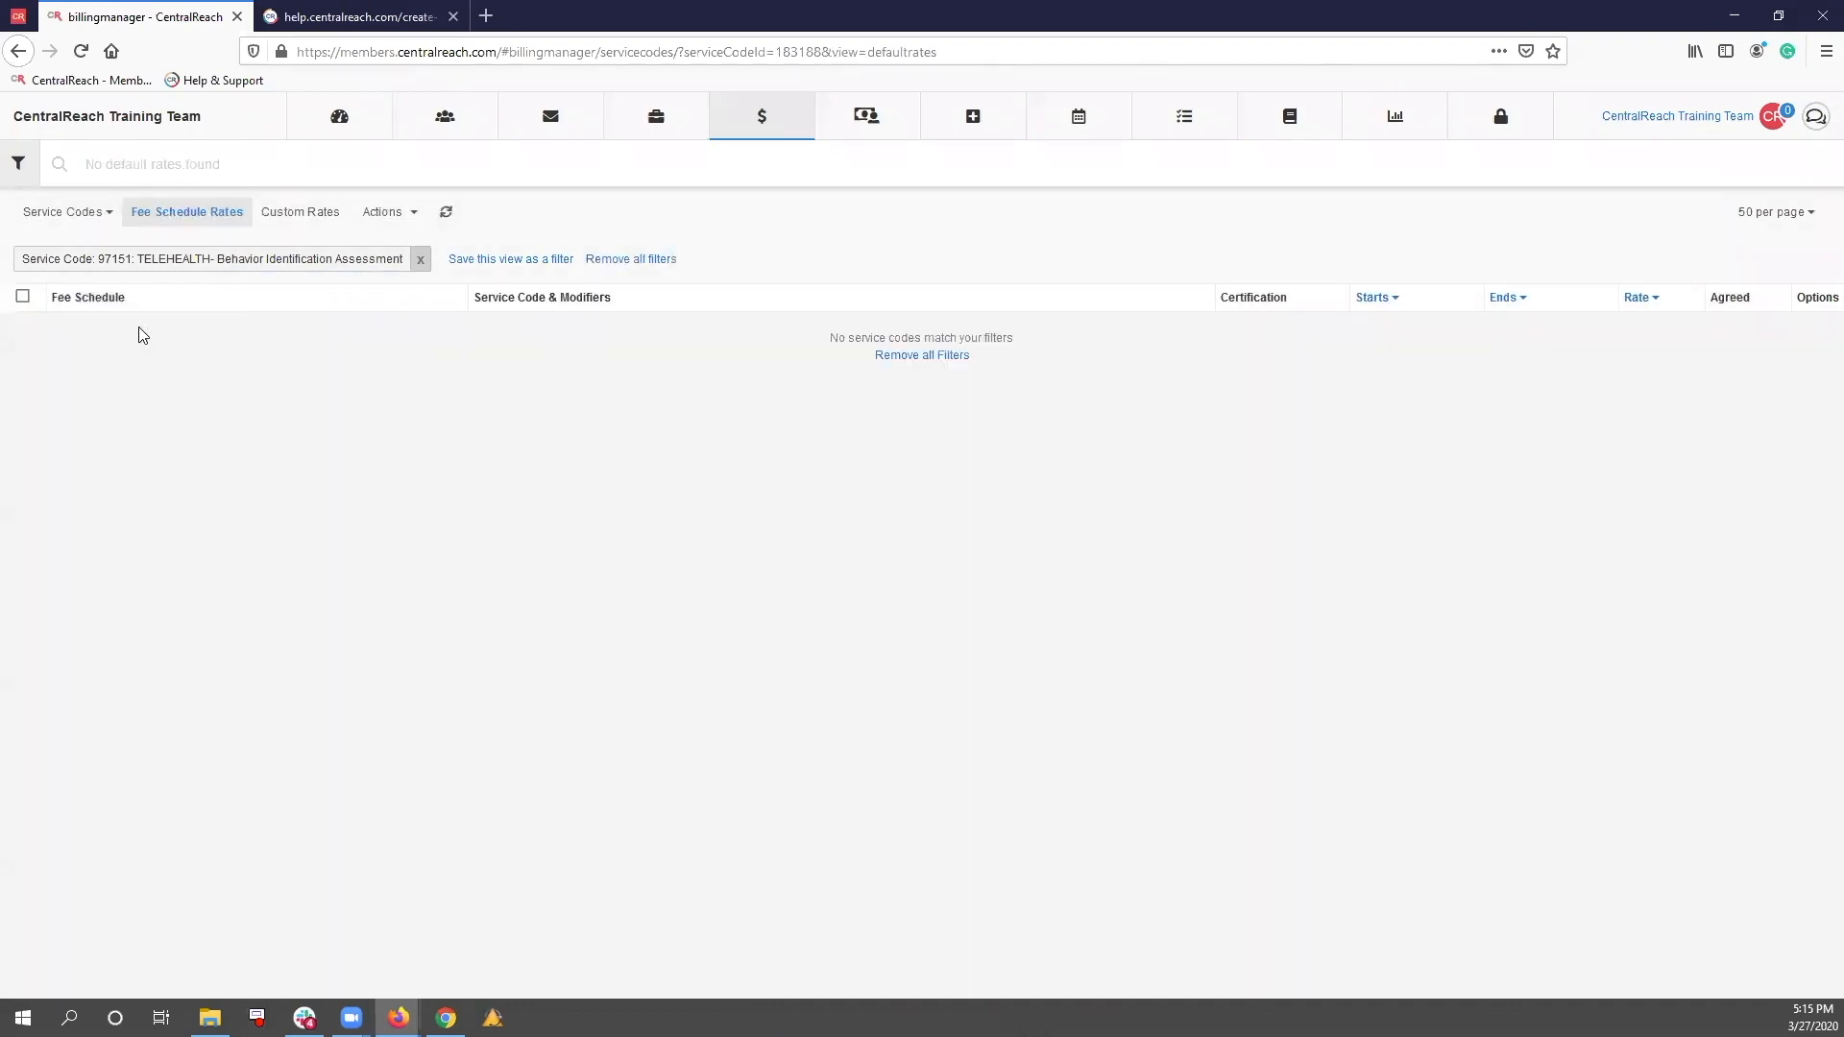
{"action": "left_click", "coordinate": [383, 213]}
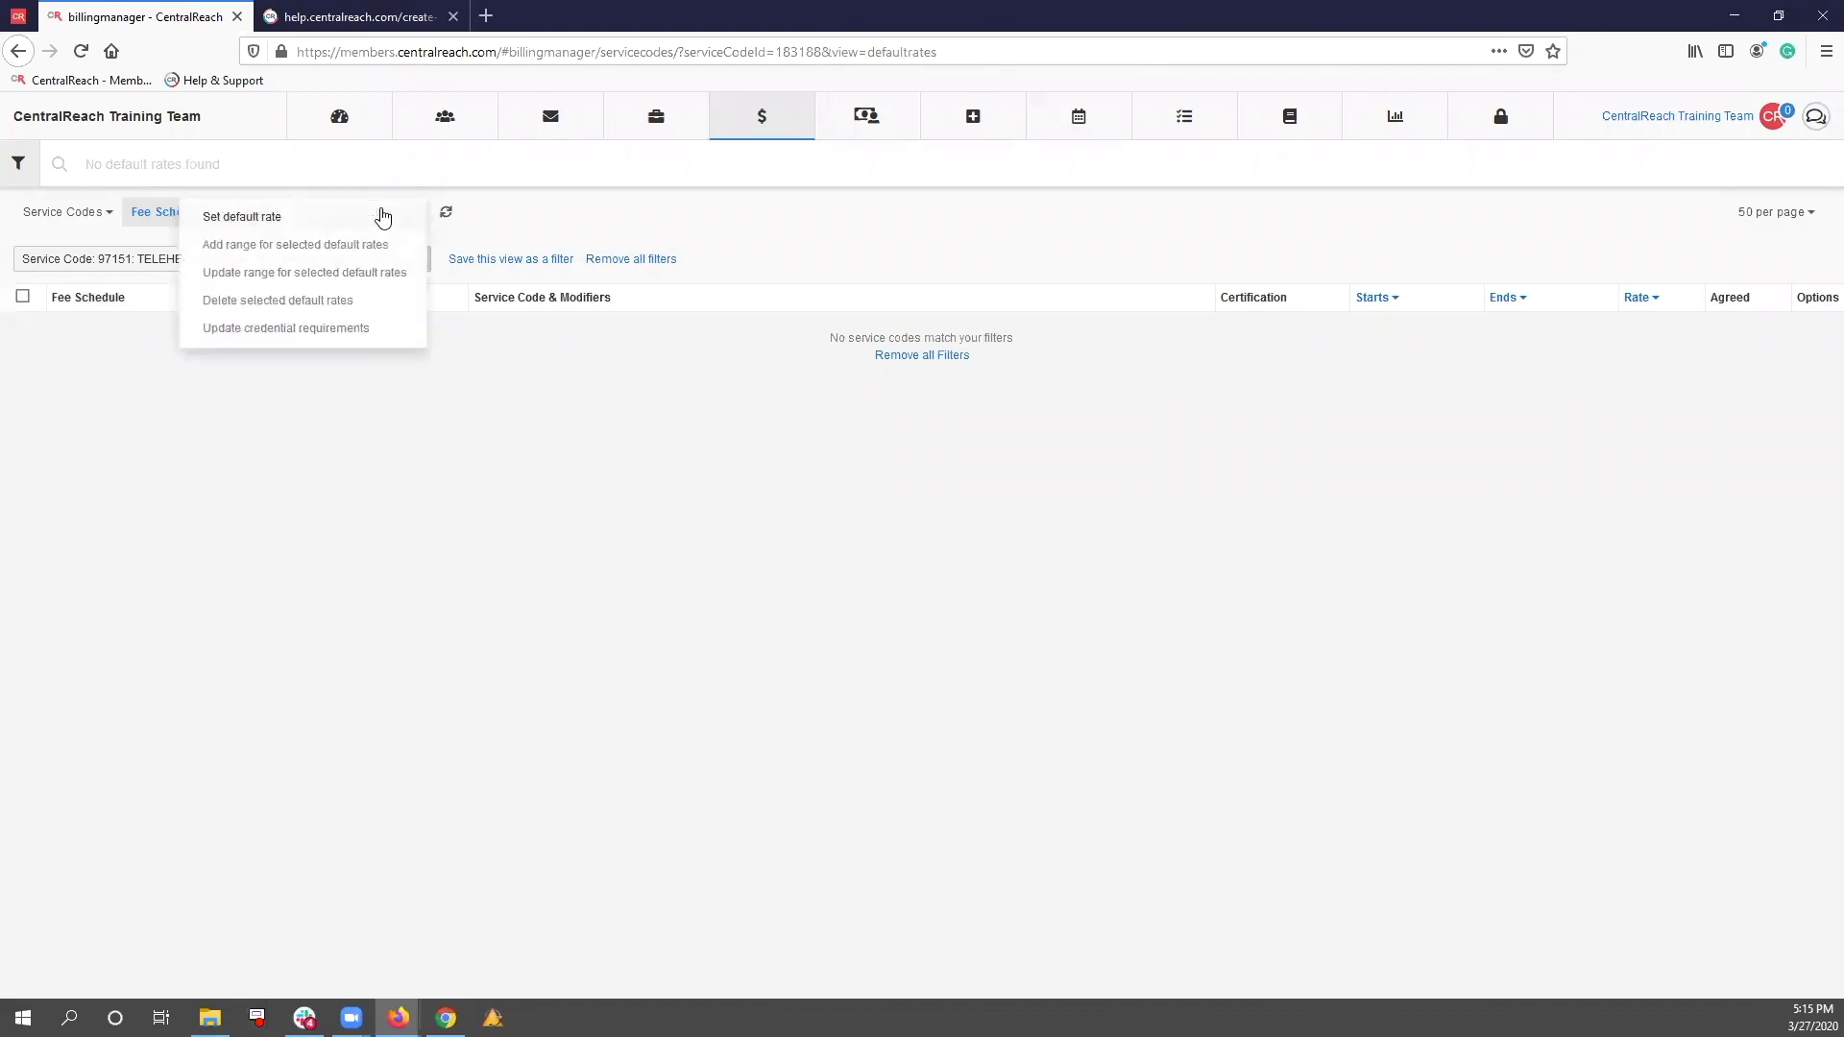
{"action": "left_click", "coordinate": [296, 219]}
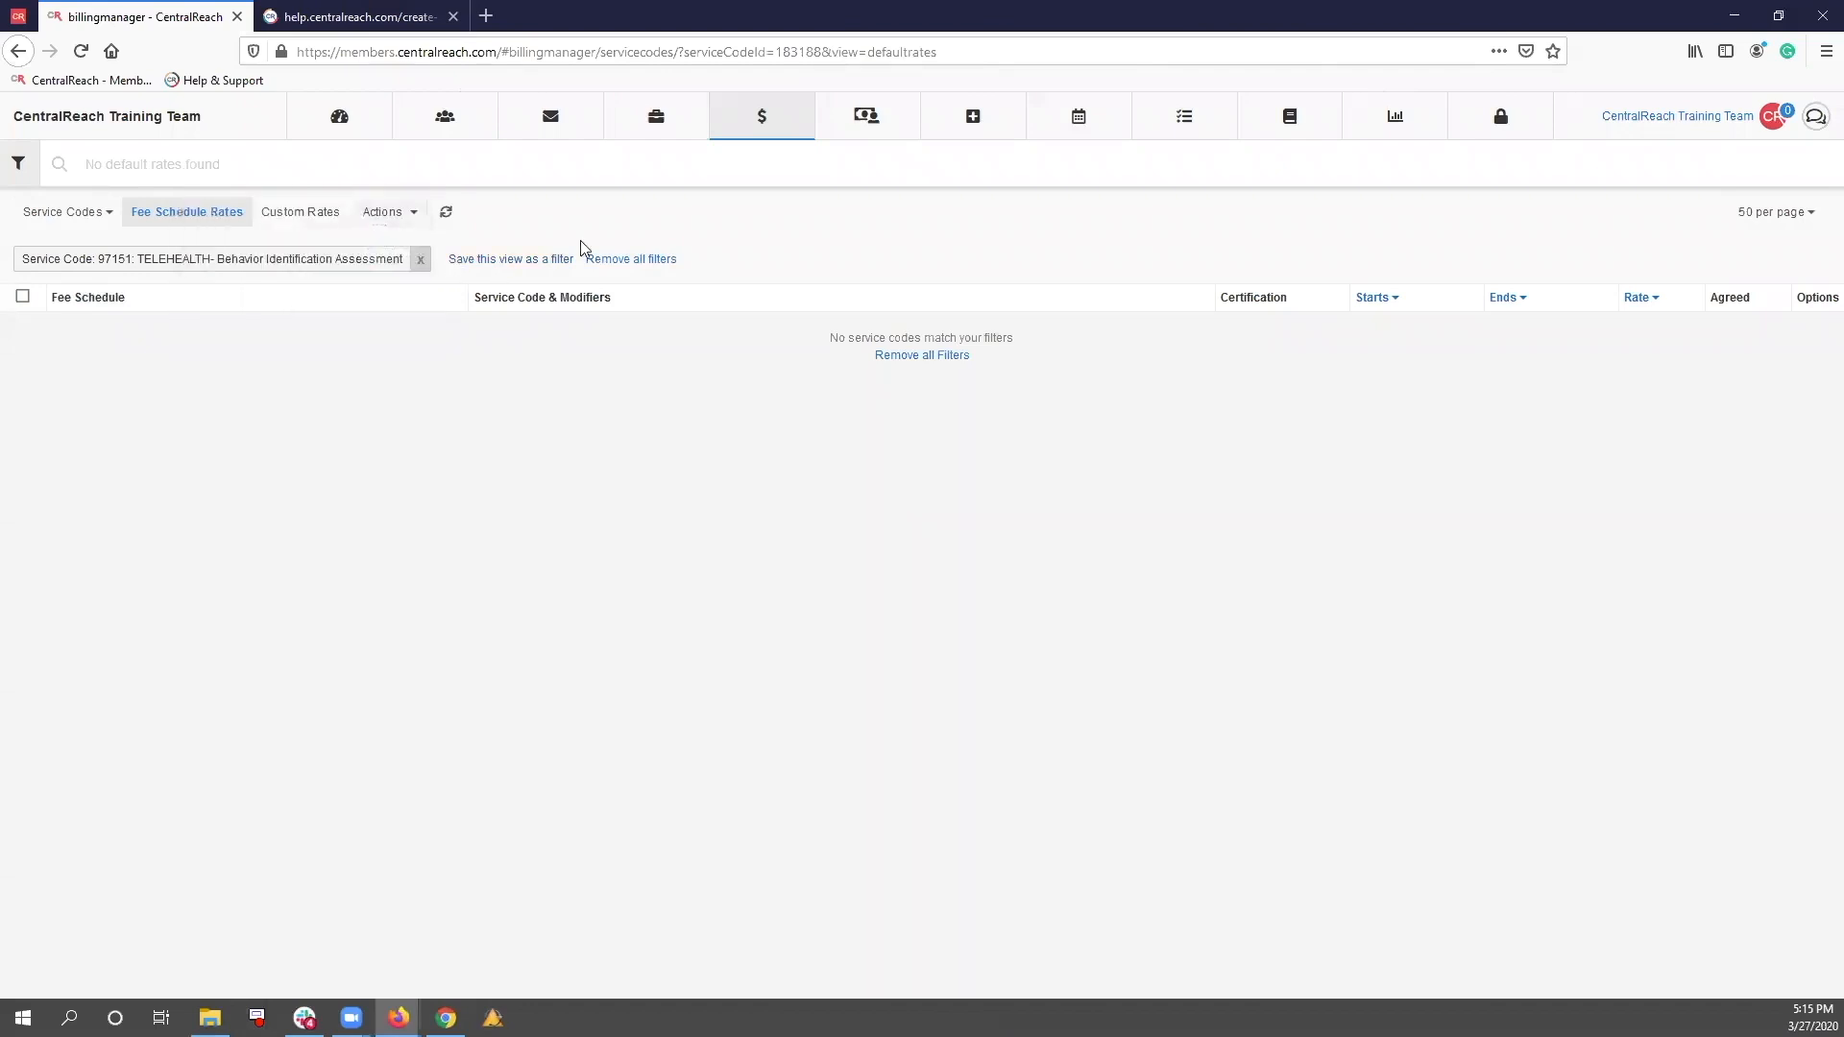
{"action": "left_click", "coordinate": [875, 261]}
{"action": "left_click", "coordinate": [889, 310]}
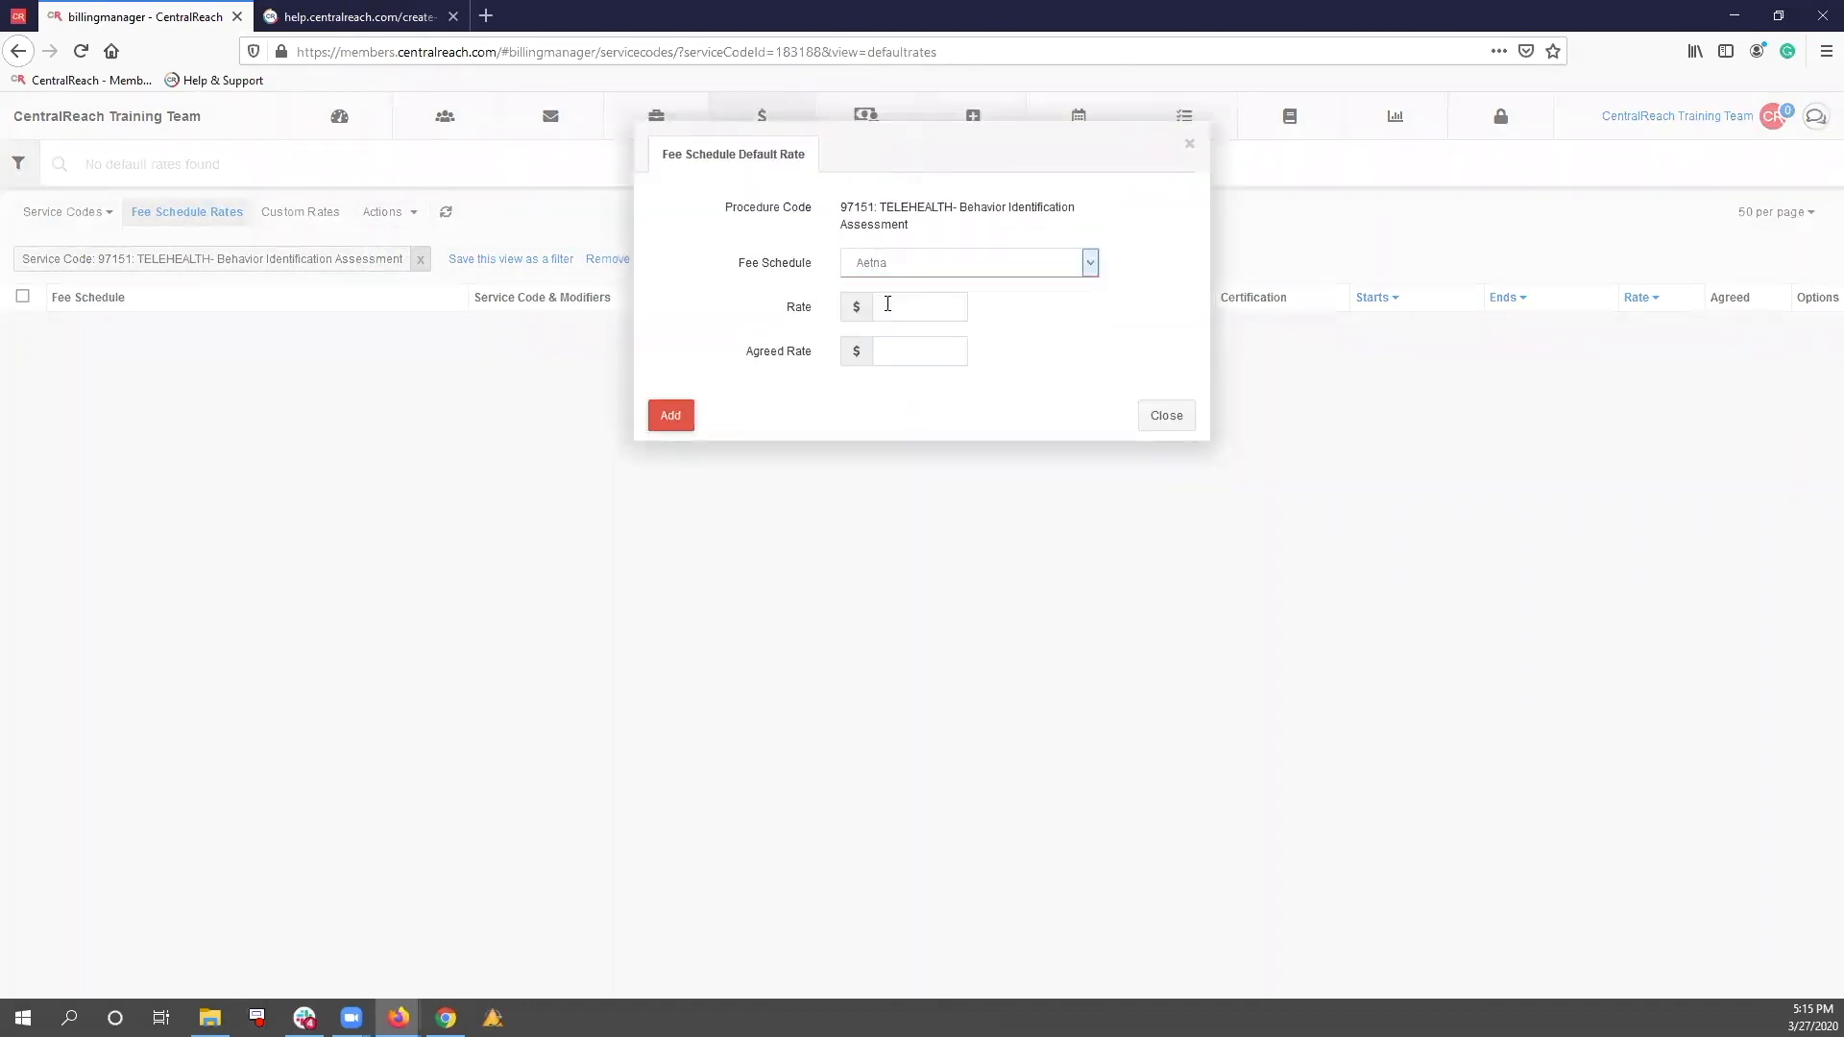
{"action": "left_click", "coordinate": [899, 307]}
{"action": "type", "text": "1"}
{"action": "type", "text": "150"}
{"action": "left_click_drag", "start_coordinate": [733, 352], "coordinate": [836, 346]}
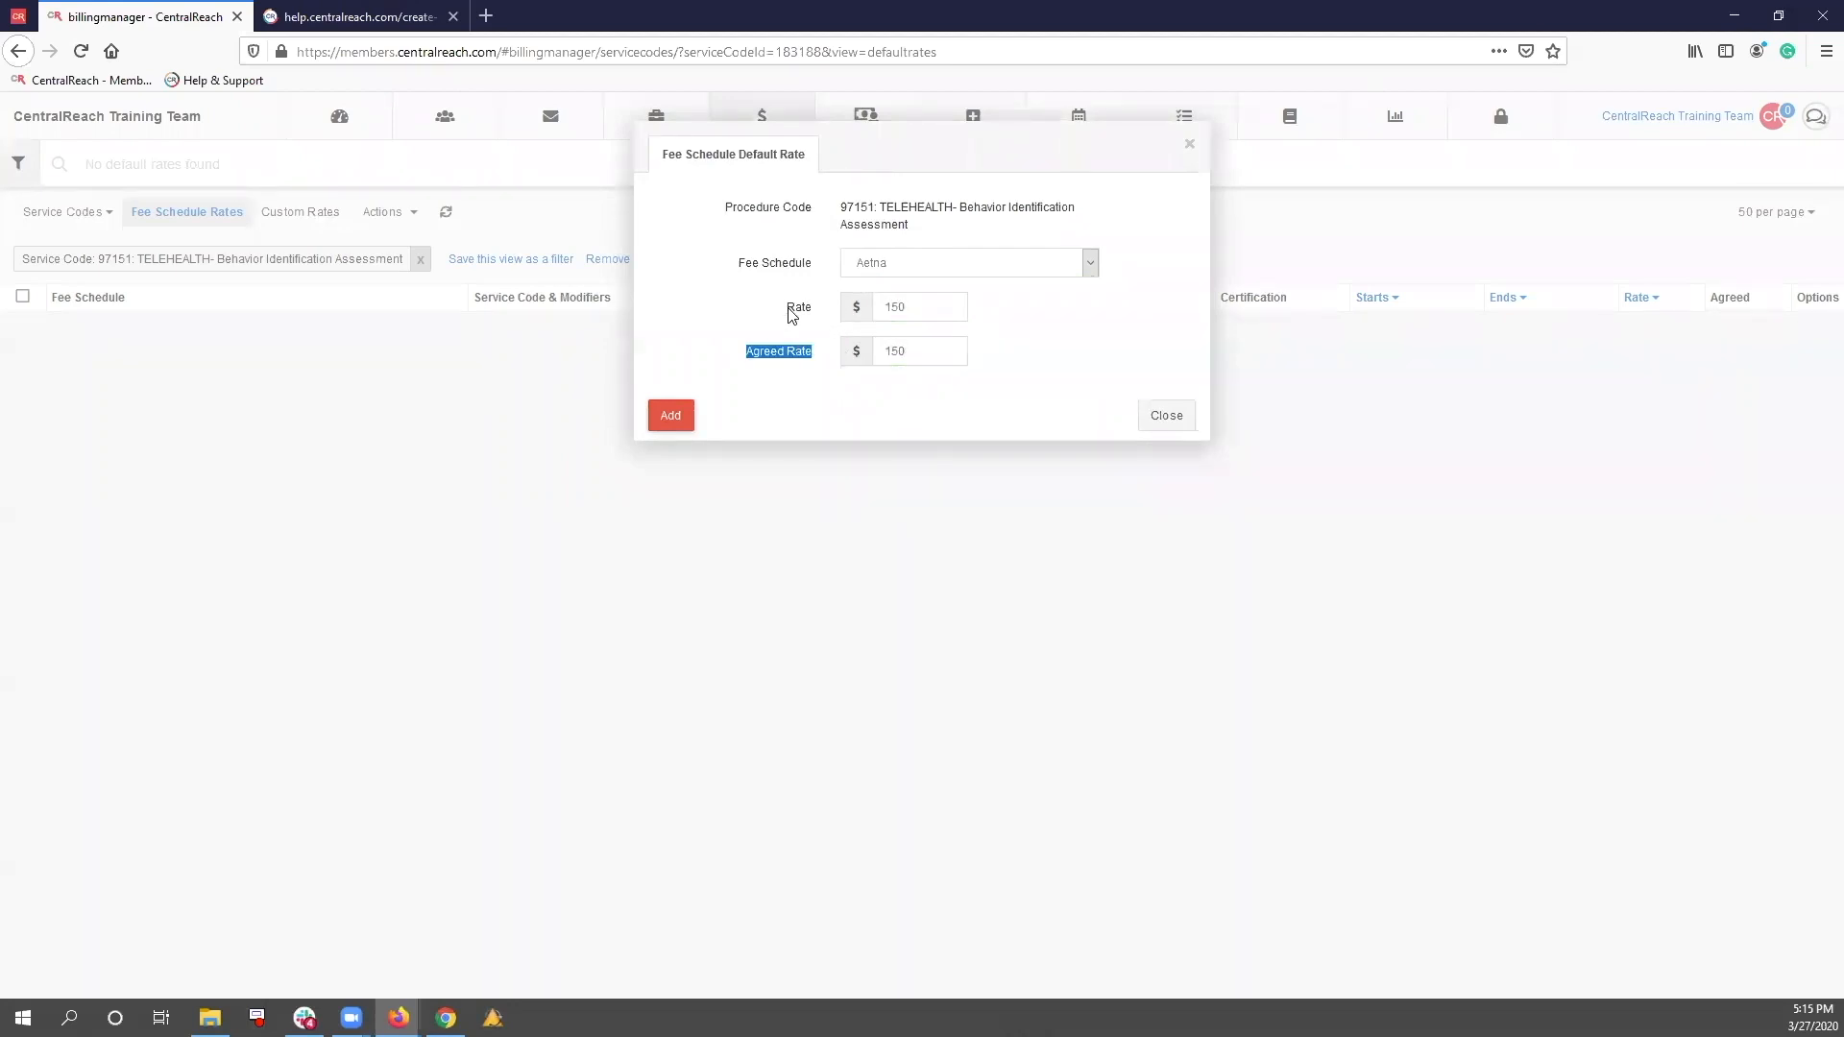
{"action": "left_click", "coordinate": [793, 313]}
{"action": "left_click_drag", "start_coordinate": [742, 351], "coordinate": [865, 339]}
{"action": "left_click", "coordinate": [775, 350]}
{"action": "left_click", "coordinate": [674, 413]}
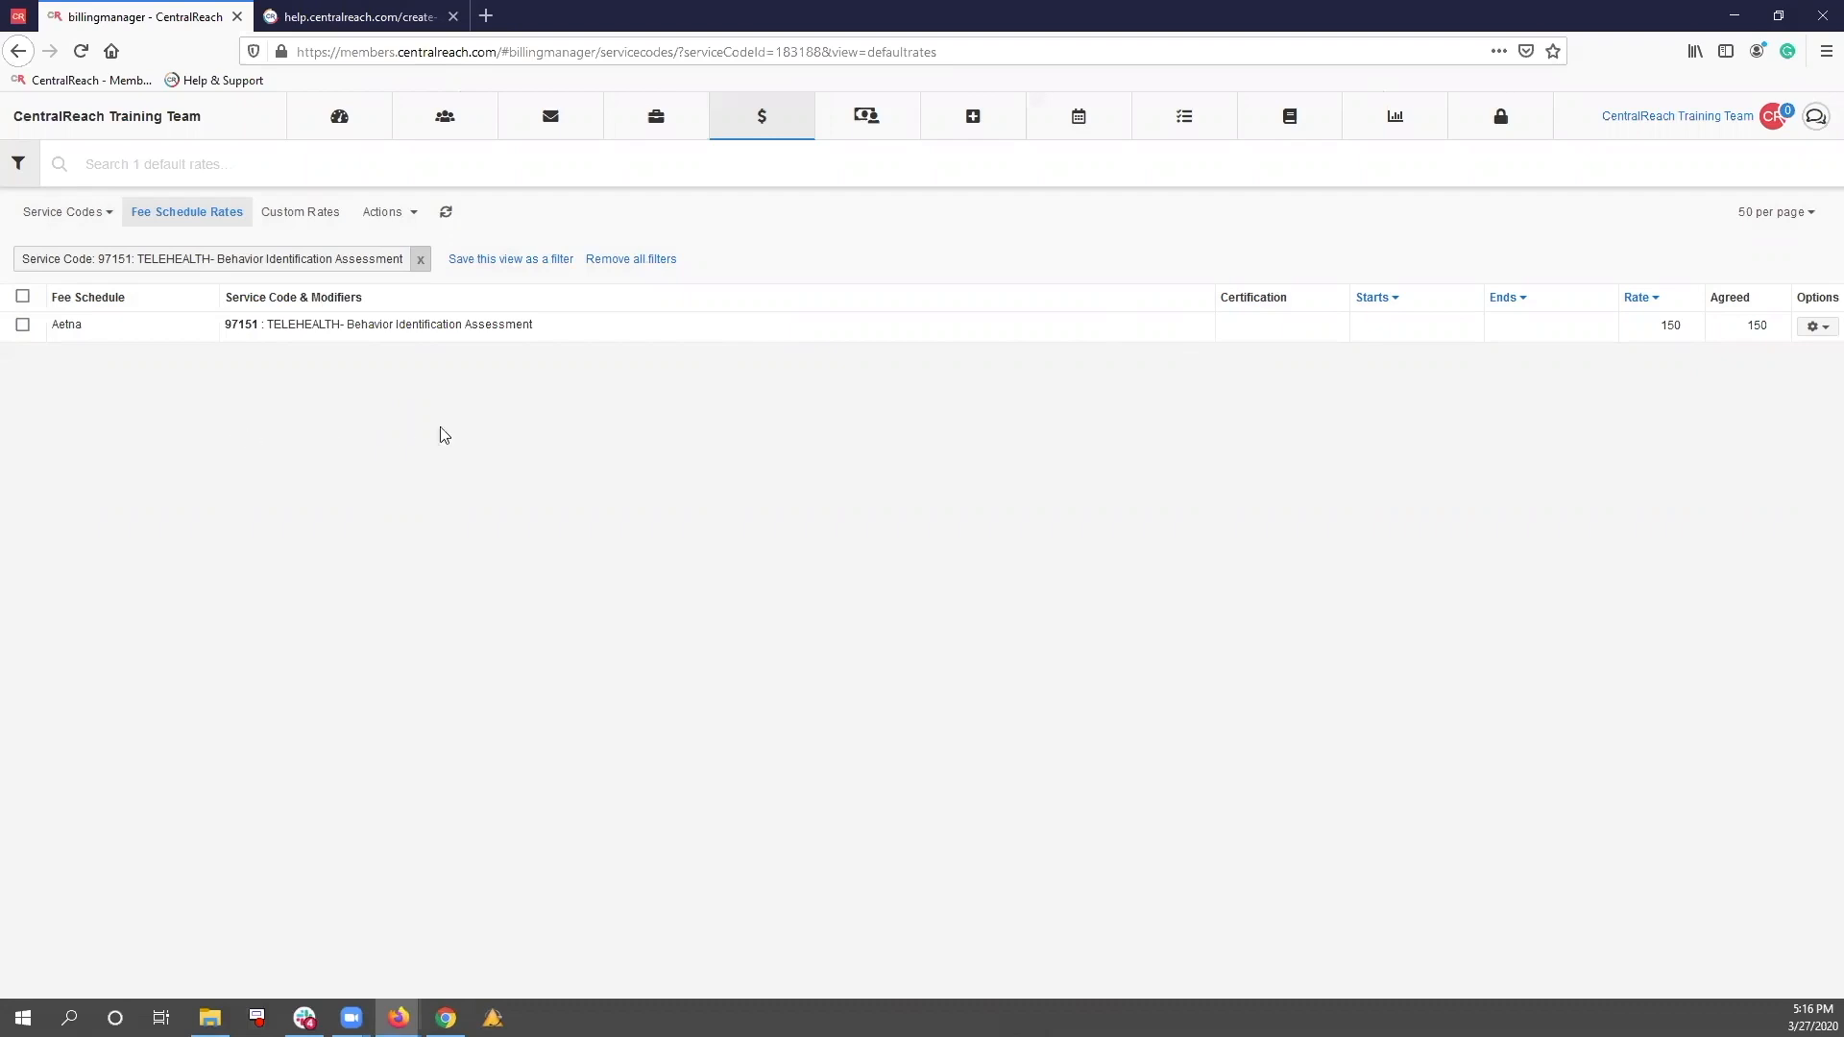
Start a modifier group for the Aetna rate, named TELEHEALTH with location 02: Telehealth
{"action": "left_click", "coordinate": [1820, 332]}
{"action": "left_click", "coordinate": [1756, 363]}
{"action": "left_click", "coordinate": [1042, 296]}
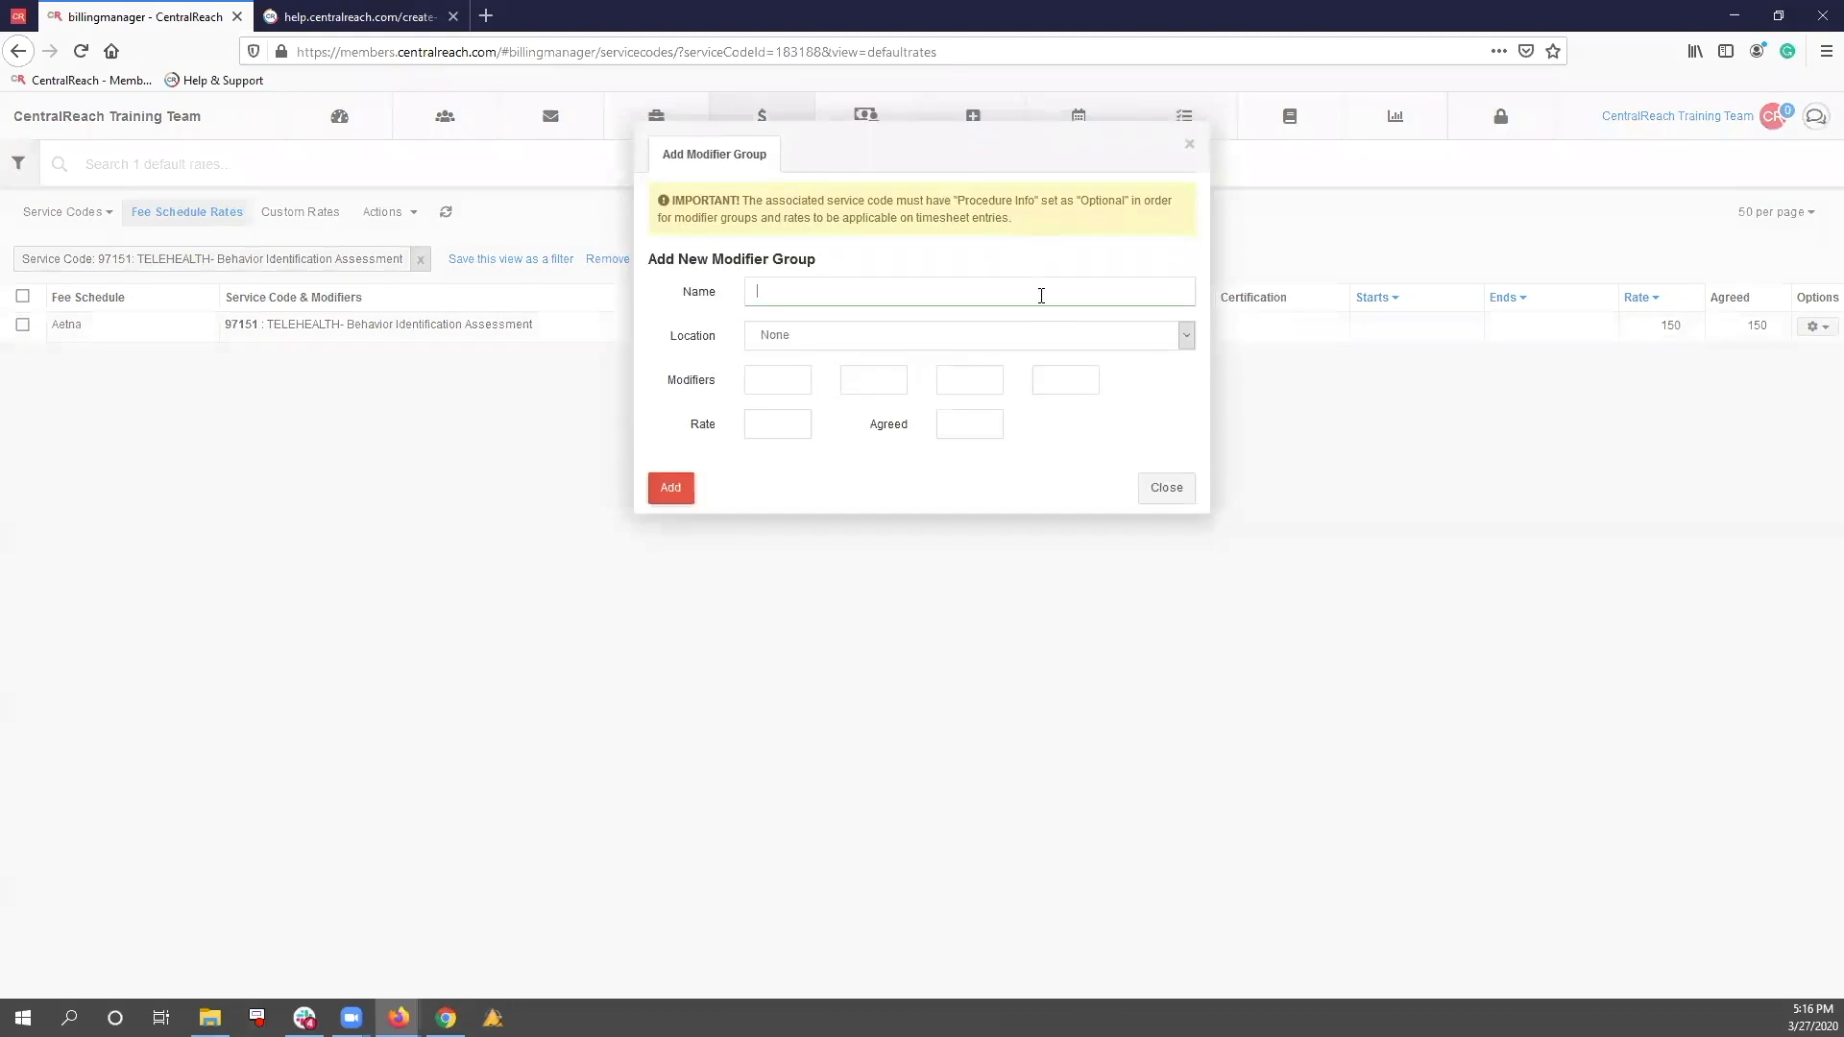
{"action": "type", "text": "TELEHEALTH"}
{"action": "left_click", "coordinate": [1022, 336]}
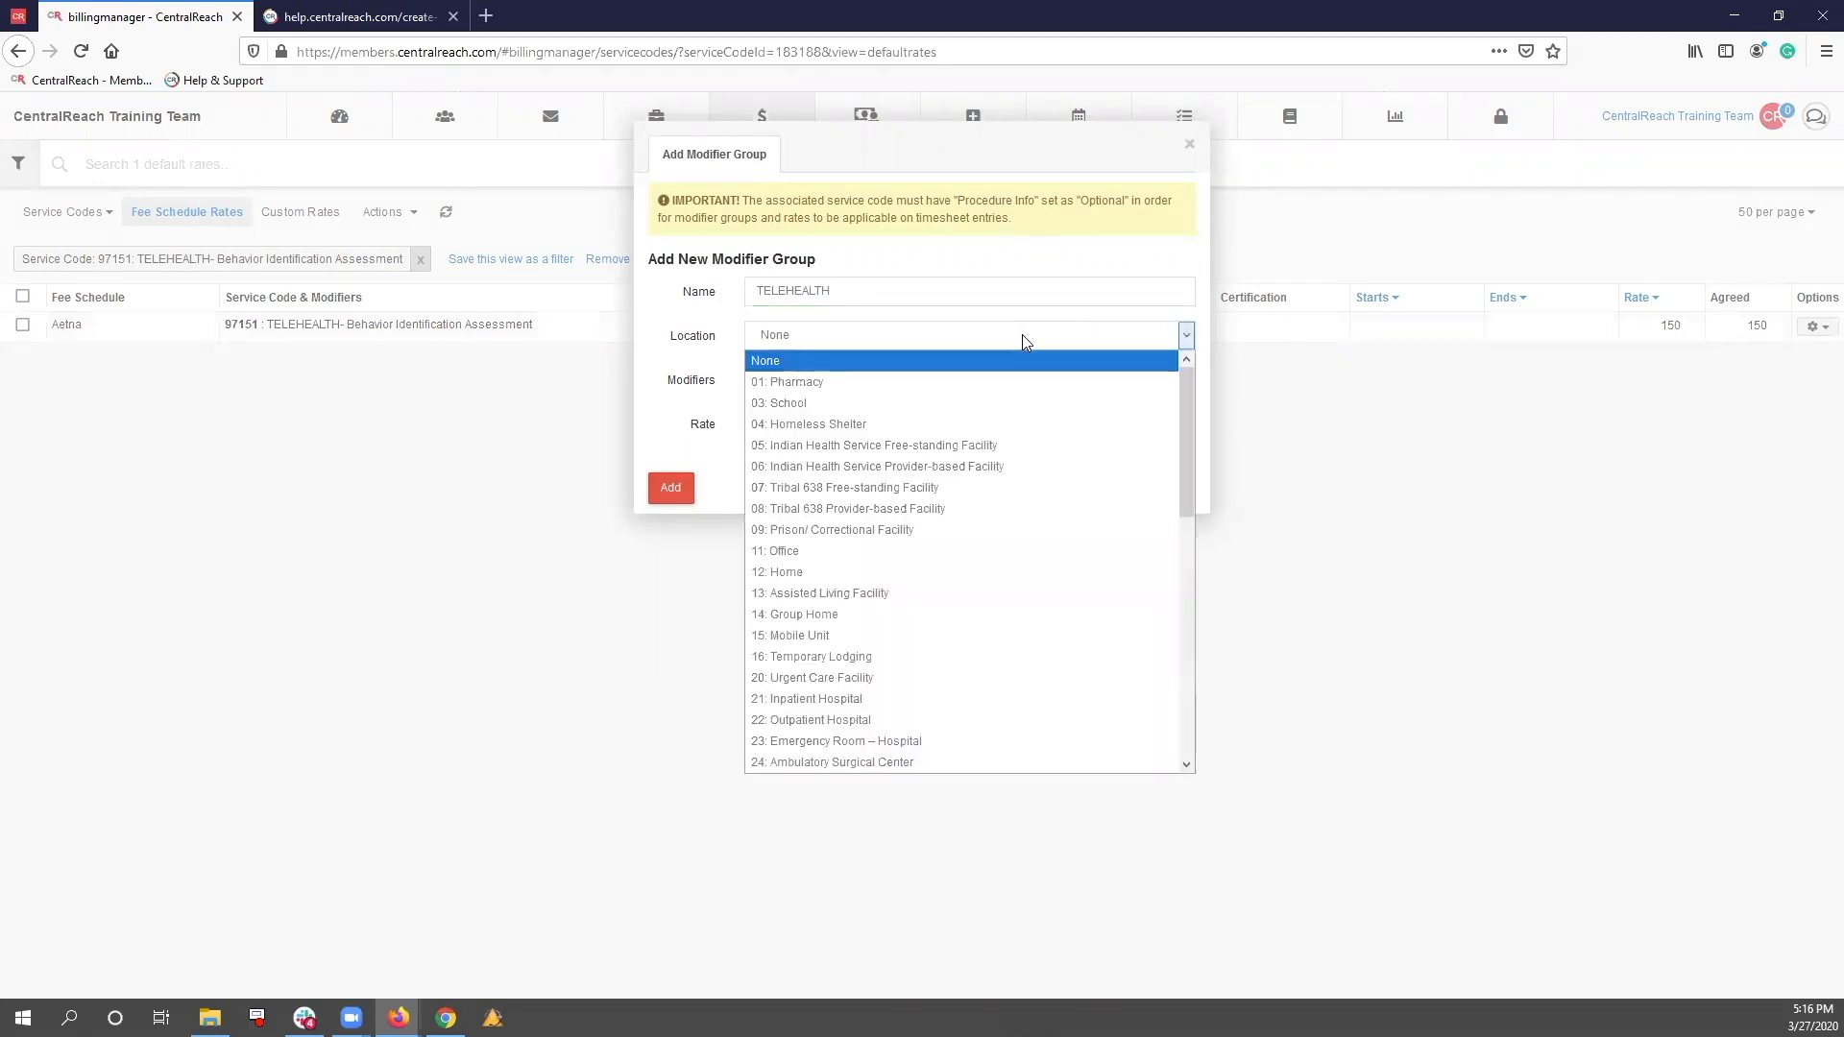
{"action": "scroll", "coordinate": [1032, 415], "scroll_direction": "down", "scroll_amount": 5}
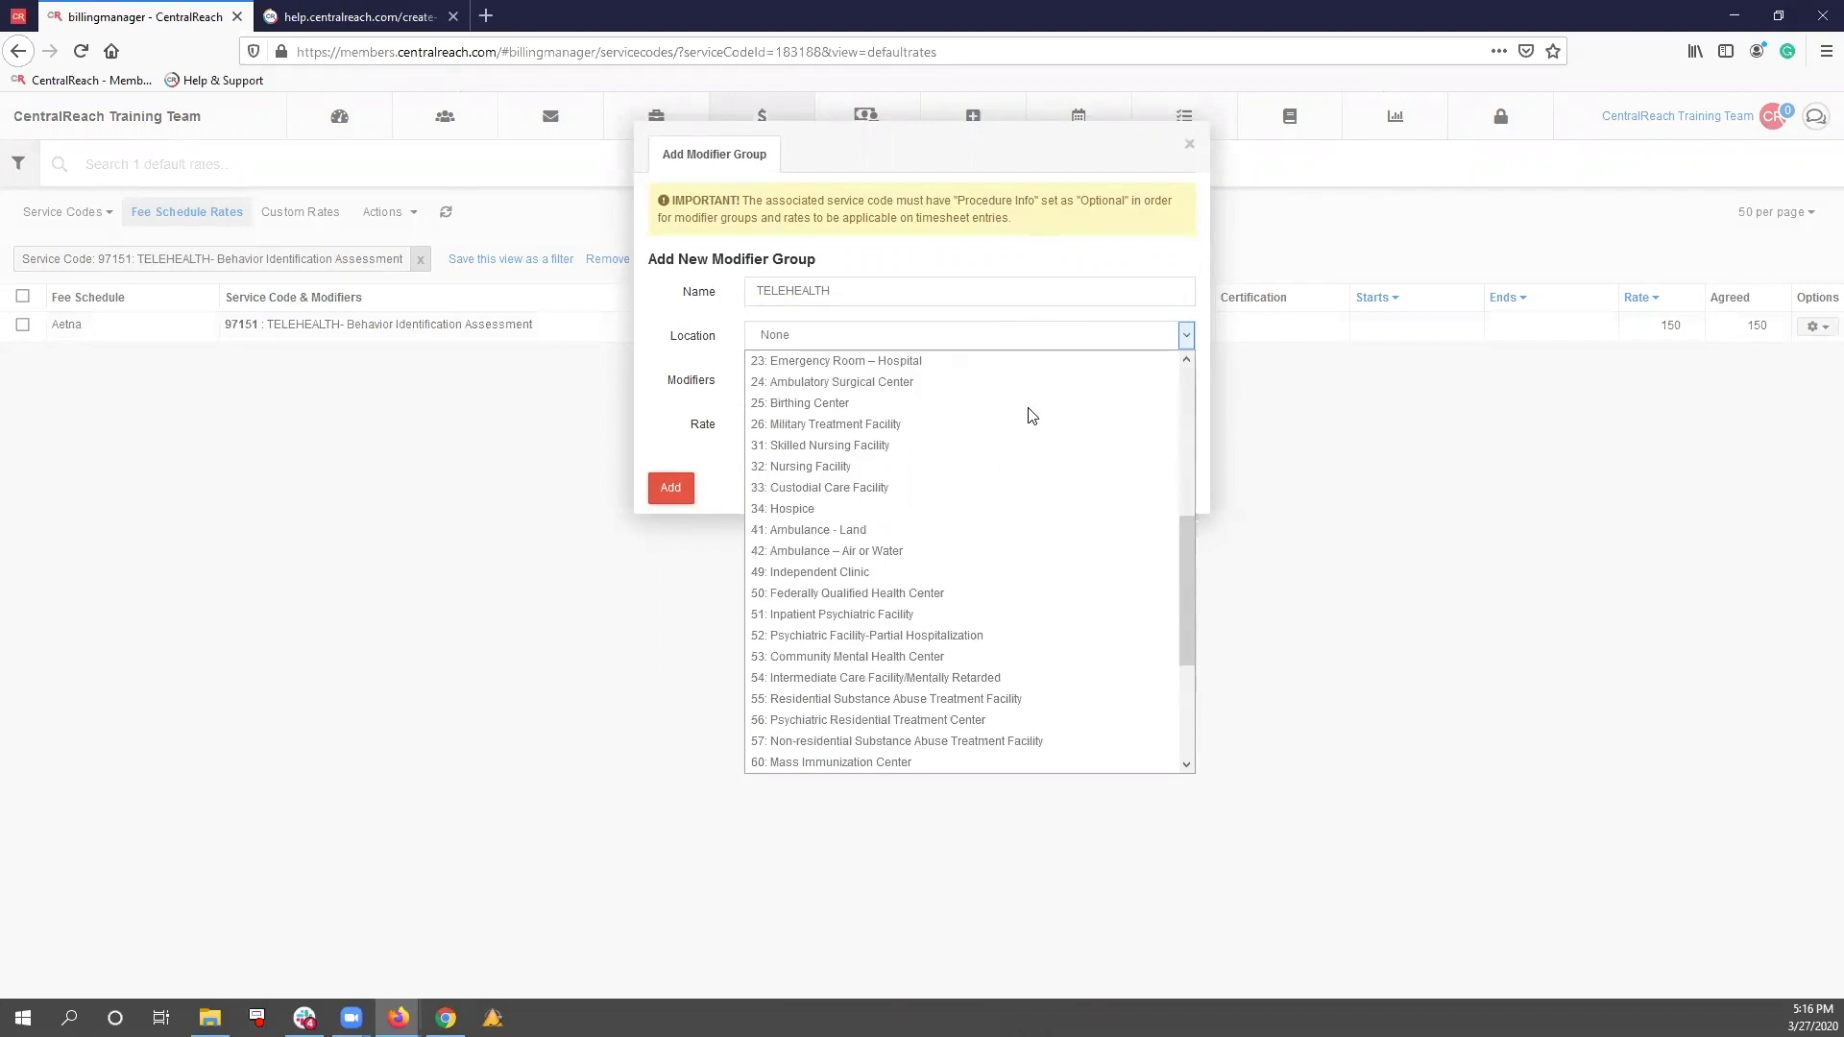
{"action": "scroll", "coordinate": [1031, 415], "scroll_direction": "down", "scroll_amount": 3}
{"action": "scroll", "coordinate": [1032, 415], "scroll_direction": "down", "scroll_amount": 1}
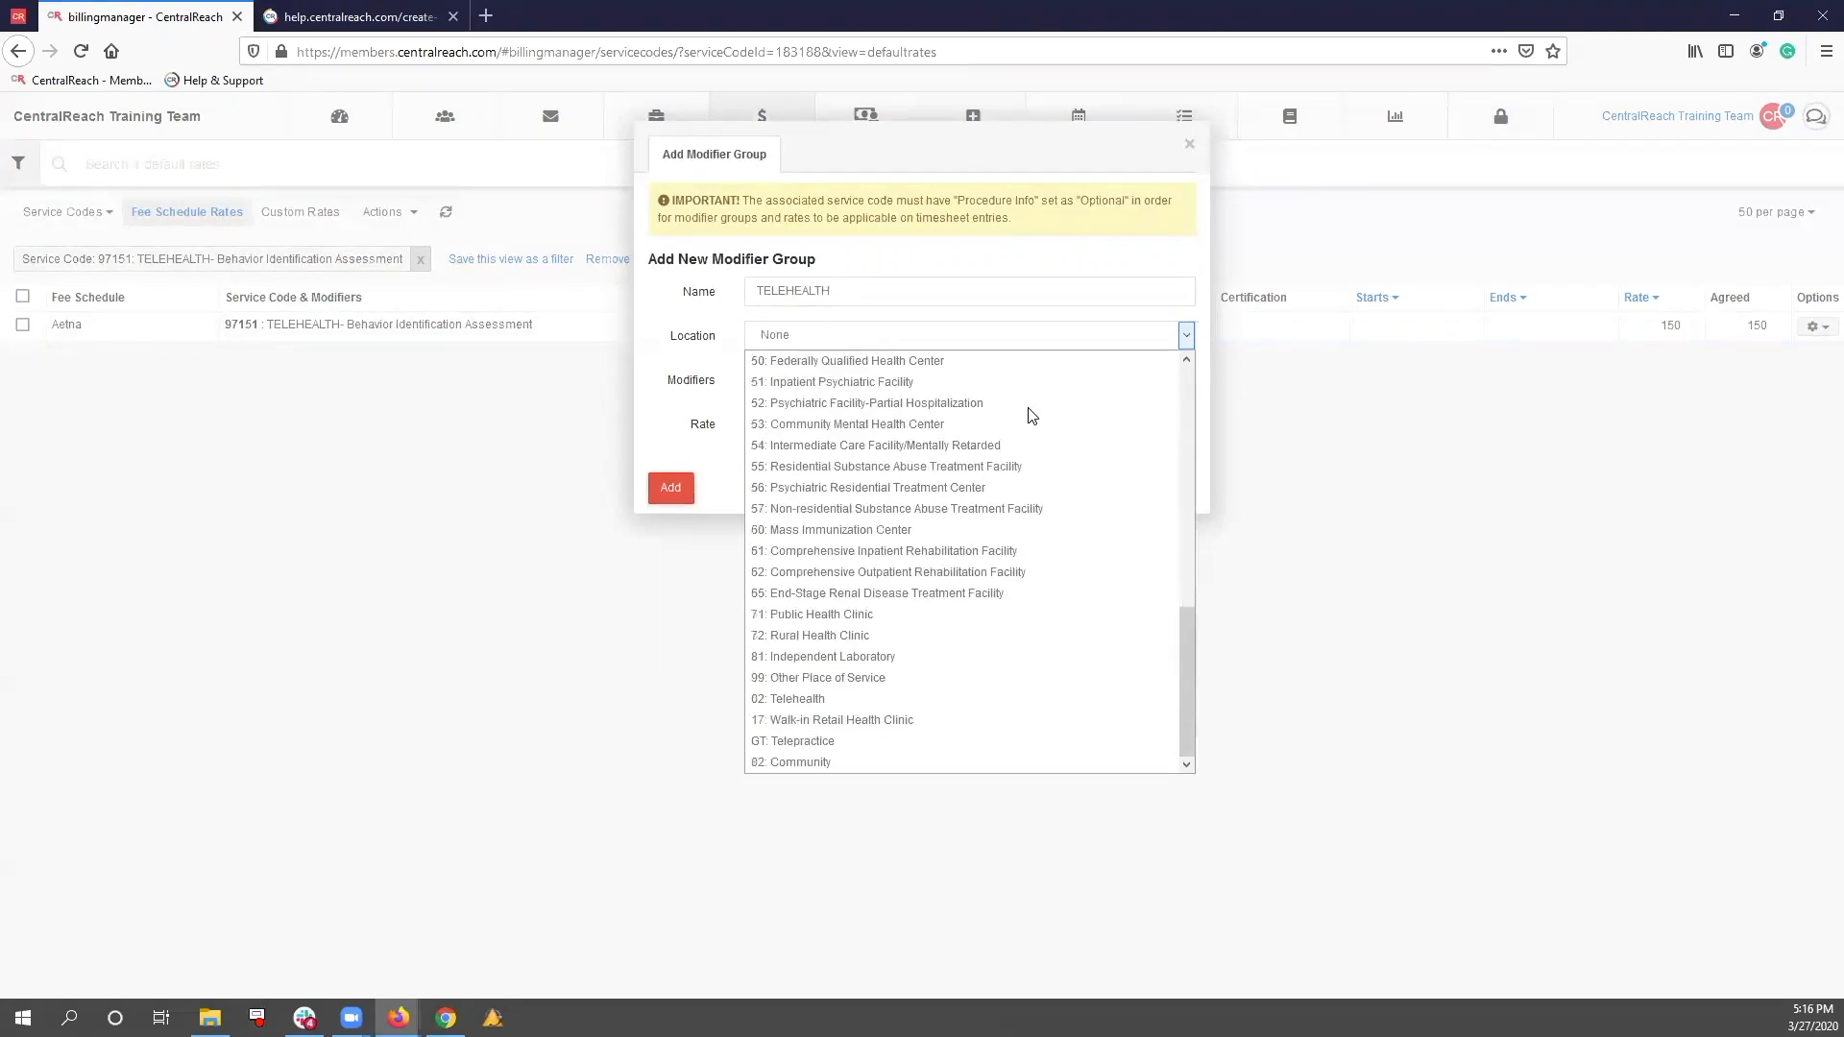
{"action": "left_click", "coordinate": [1020, 708]}
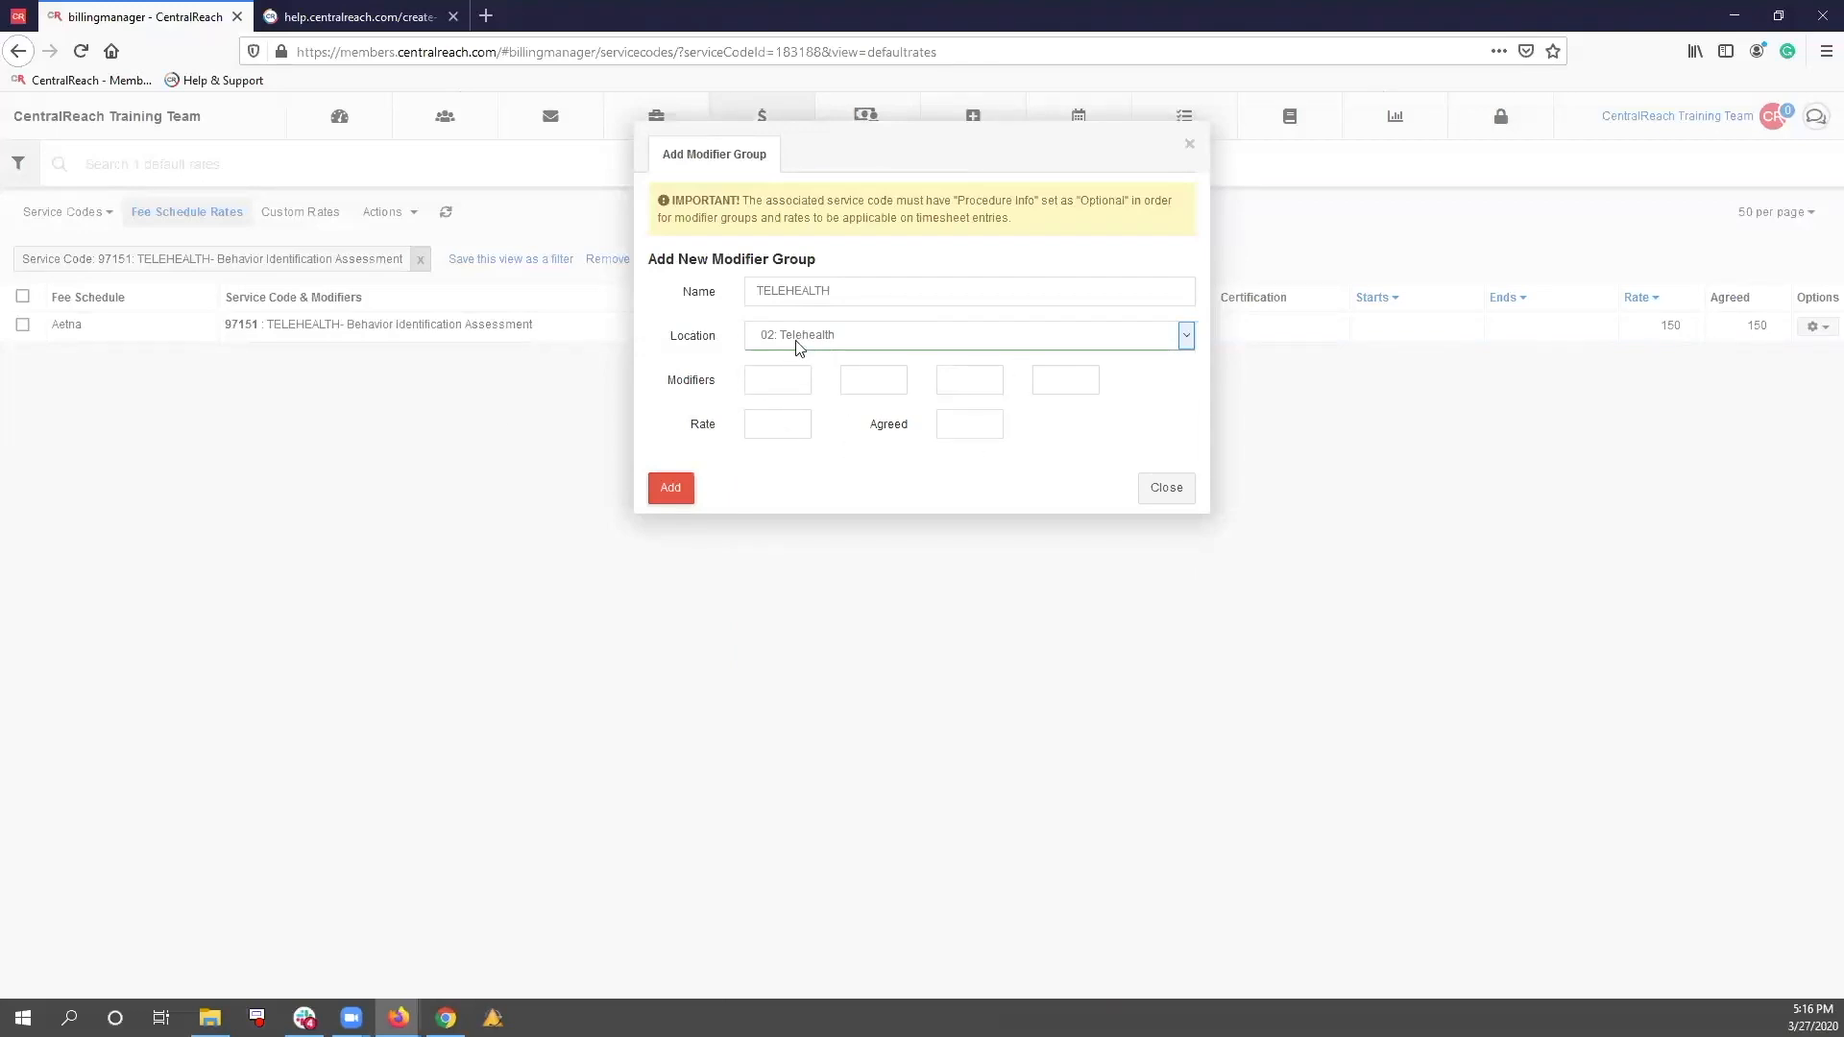
Give the modifier group modifier 95 with rate and agreed rate of 150, and add it
{"action": "left_click", "coordinate": [763, 387]}
{"action": "left_click", "coordinate": [761, 420]}
{"action": "type", "text": "150150"}
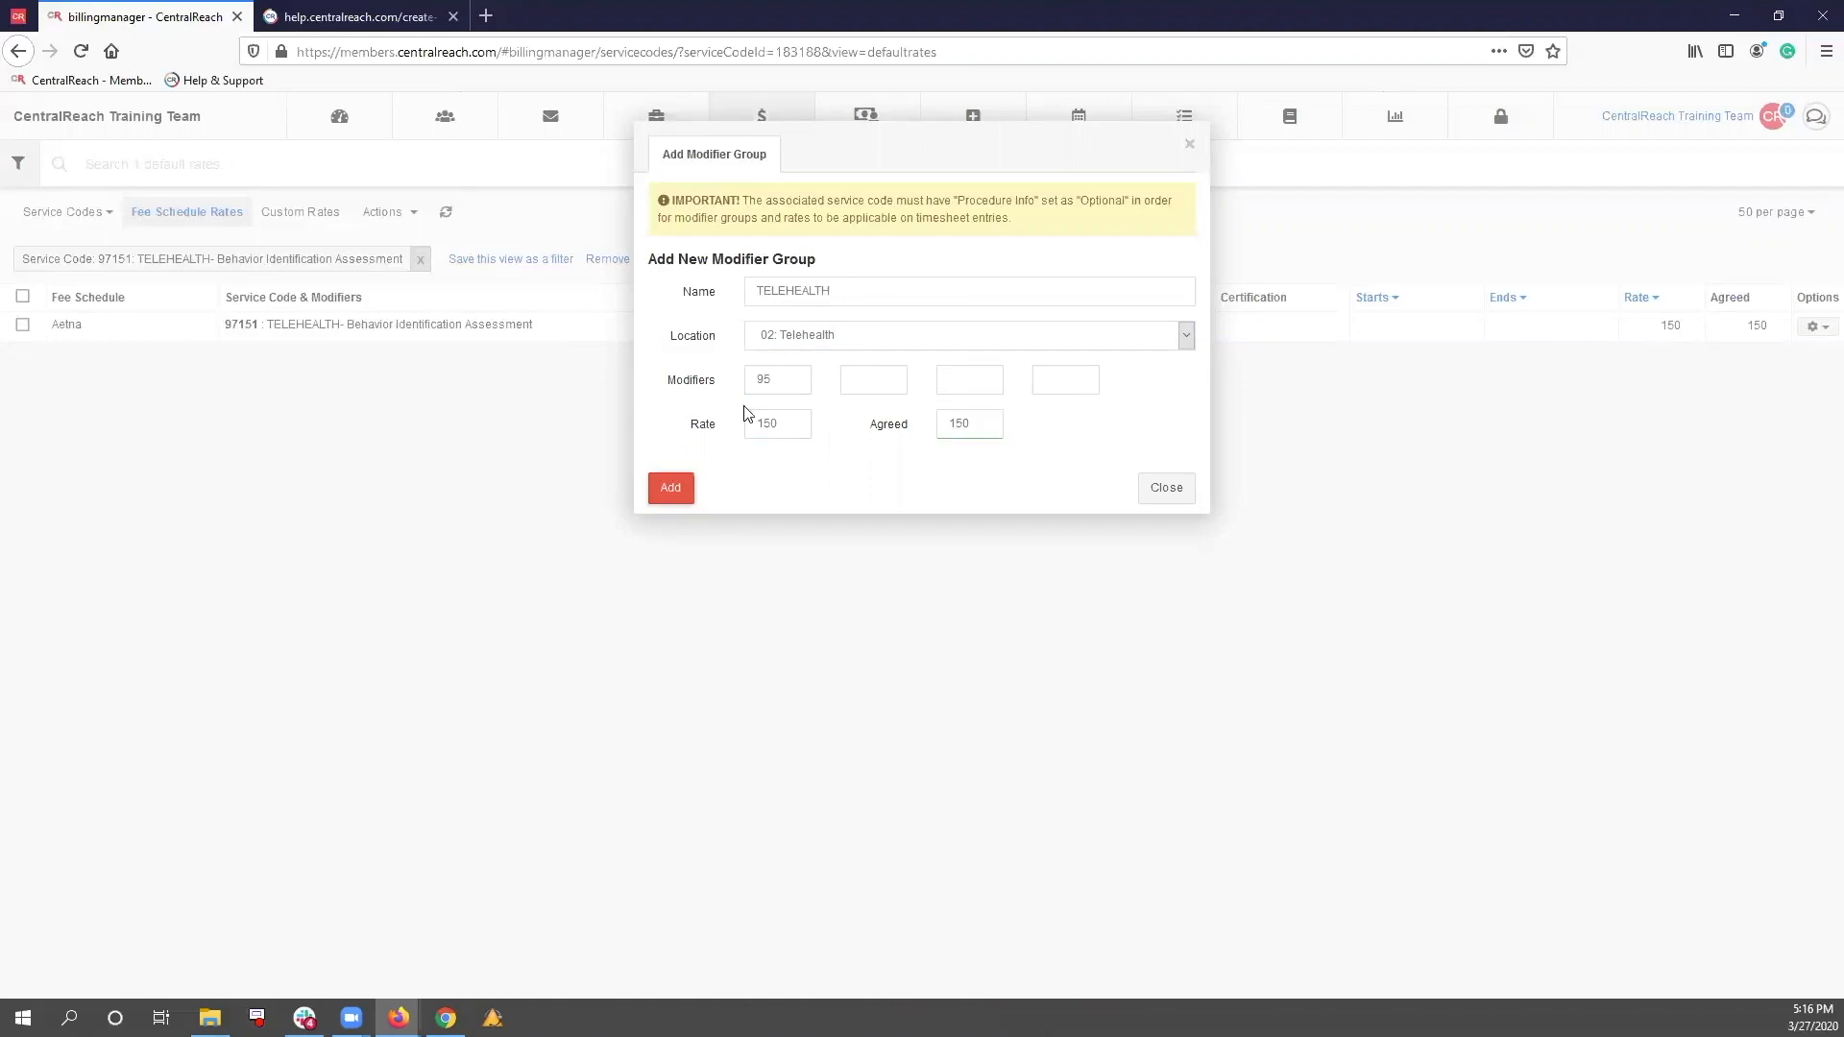
{"action": "left_click", "coordinate": [671, 492]}
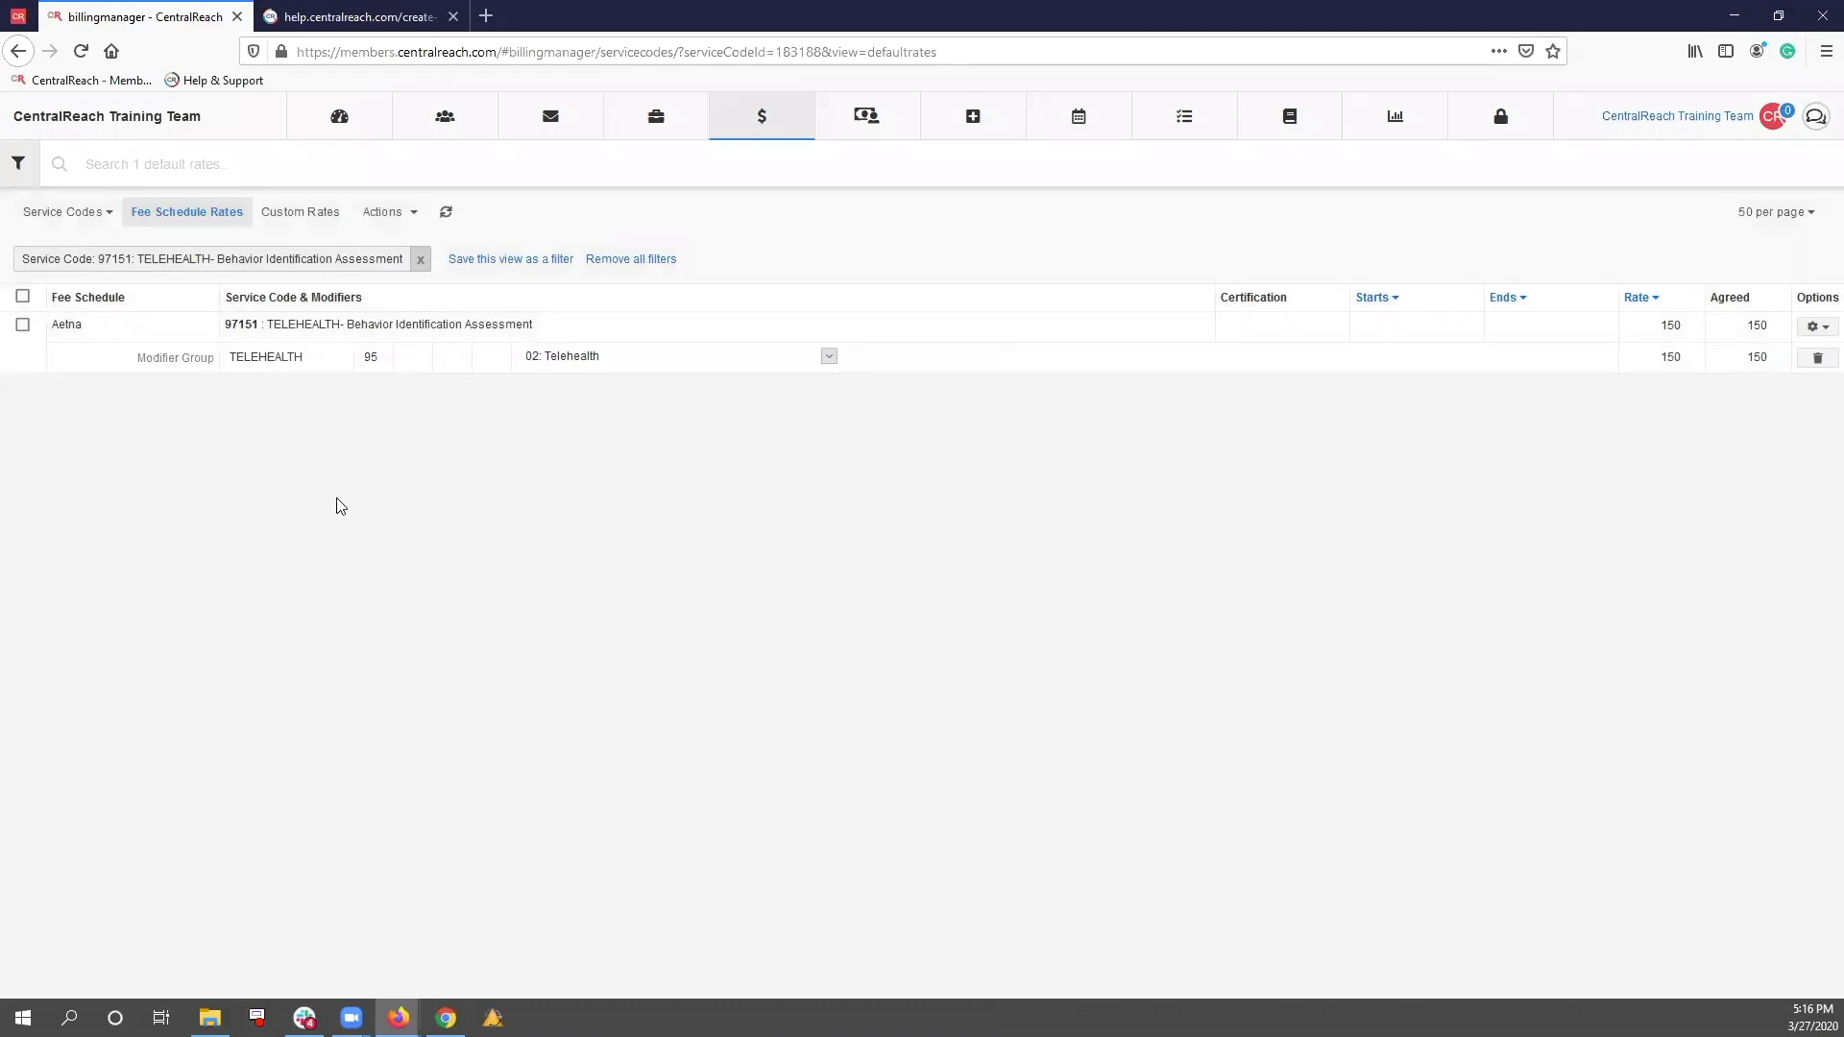
Add a custom rate for the telehealth 97151 code, choosing the employee by name and setting the employee rate to 0
{"action": "left_click", "coordinate": [302, 215]}
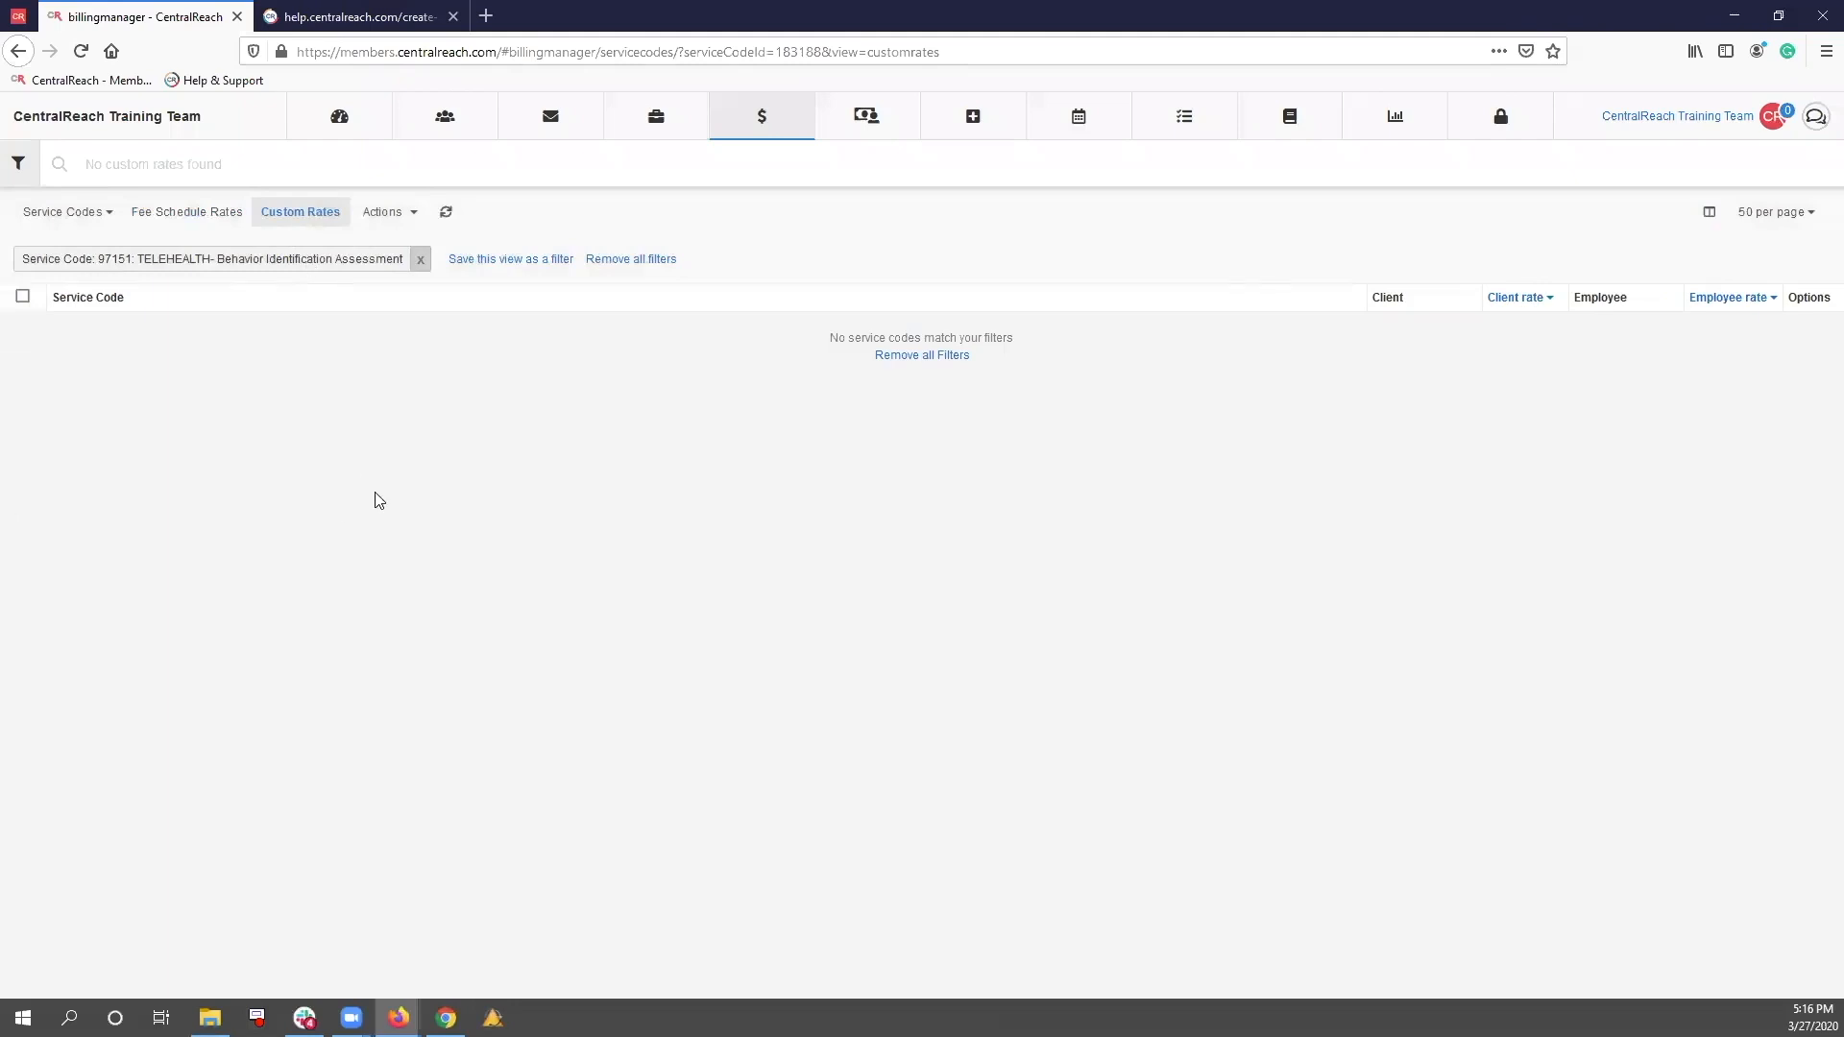
{"action": "left_click", "coordinate": [384, 217]}
{"action": "left_click", "coordinate": [385, 217]}
{"action": "left_click", "coordinate": [892, 315]}
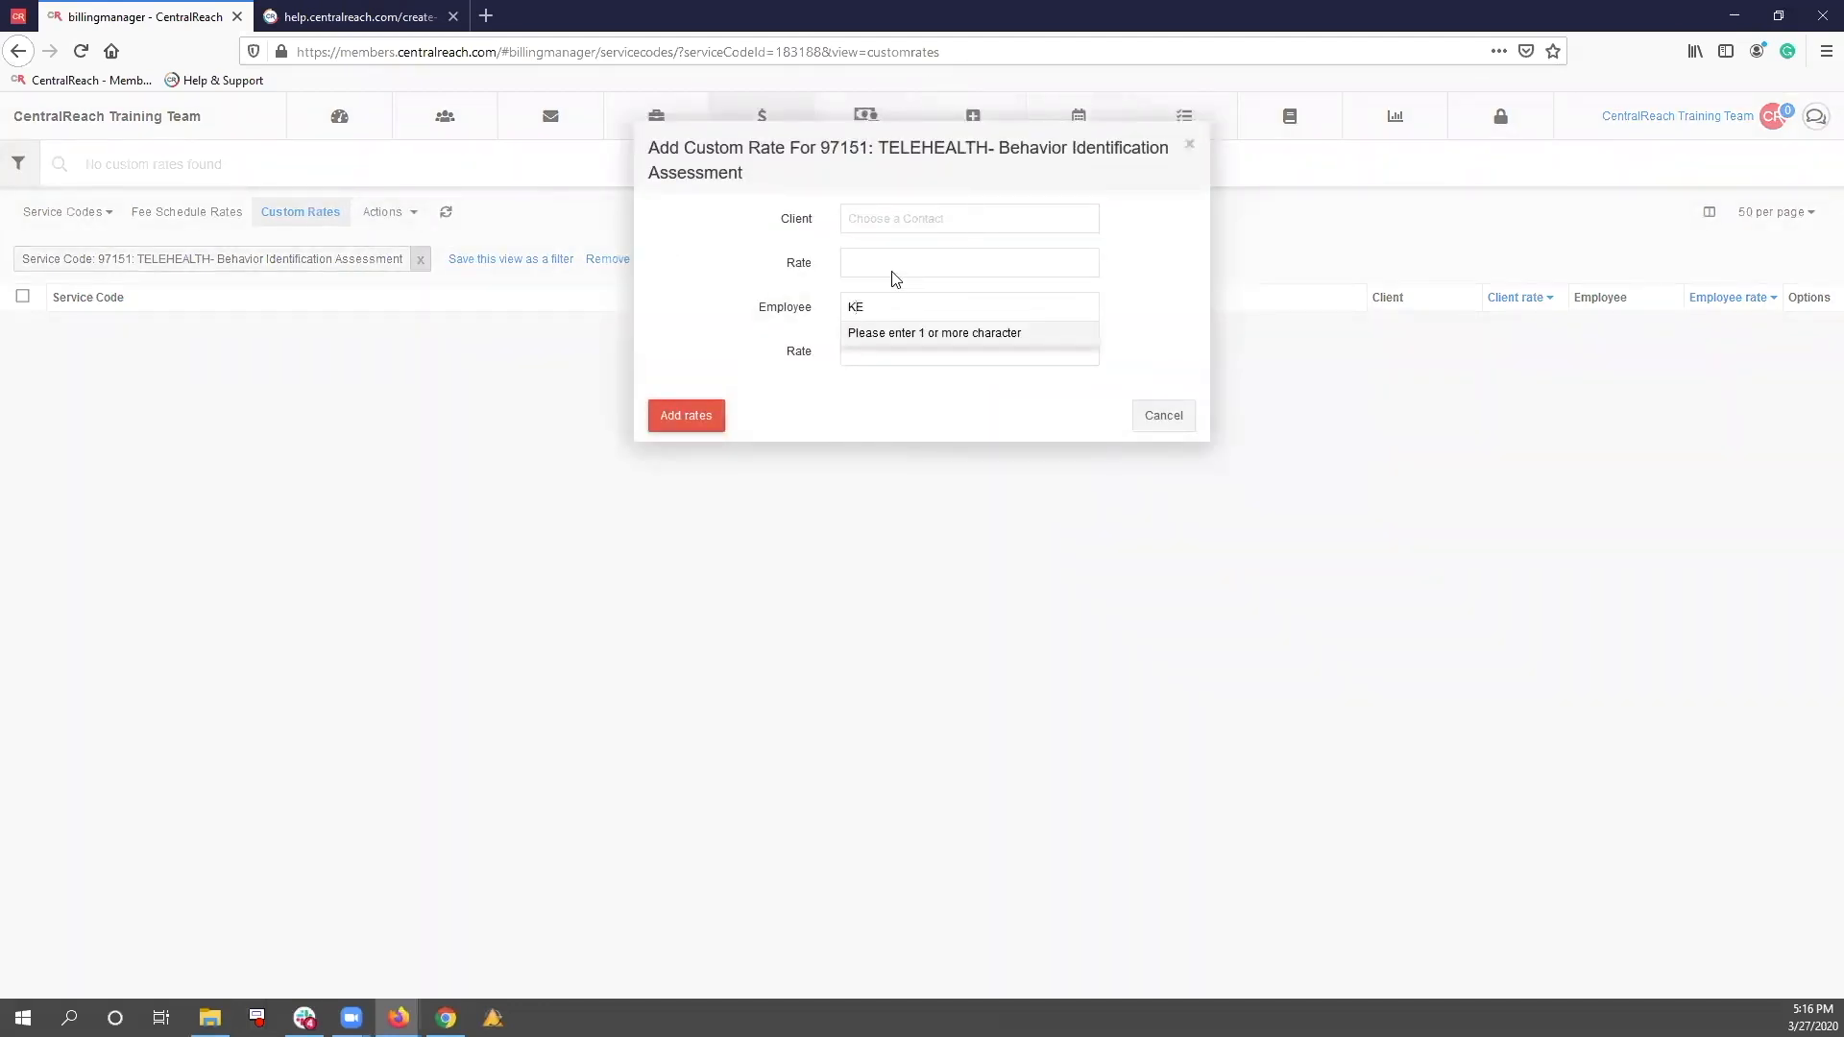
{"action": "type", "text": "KELL"}
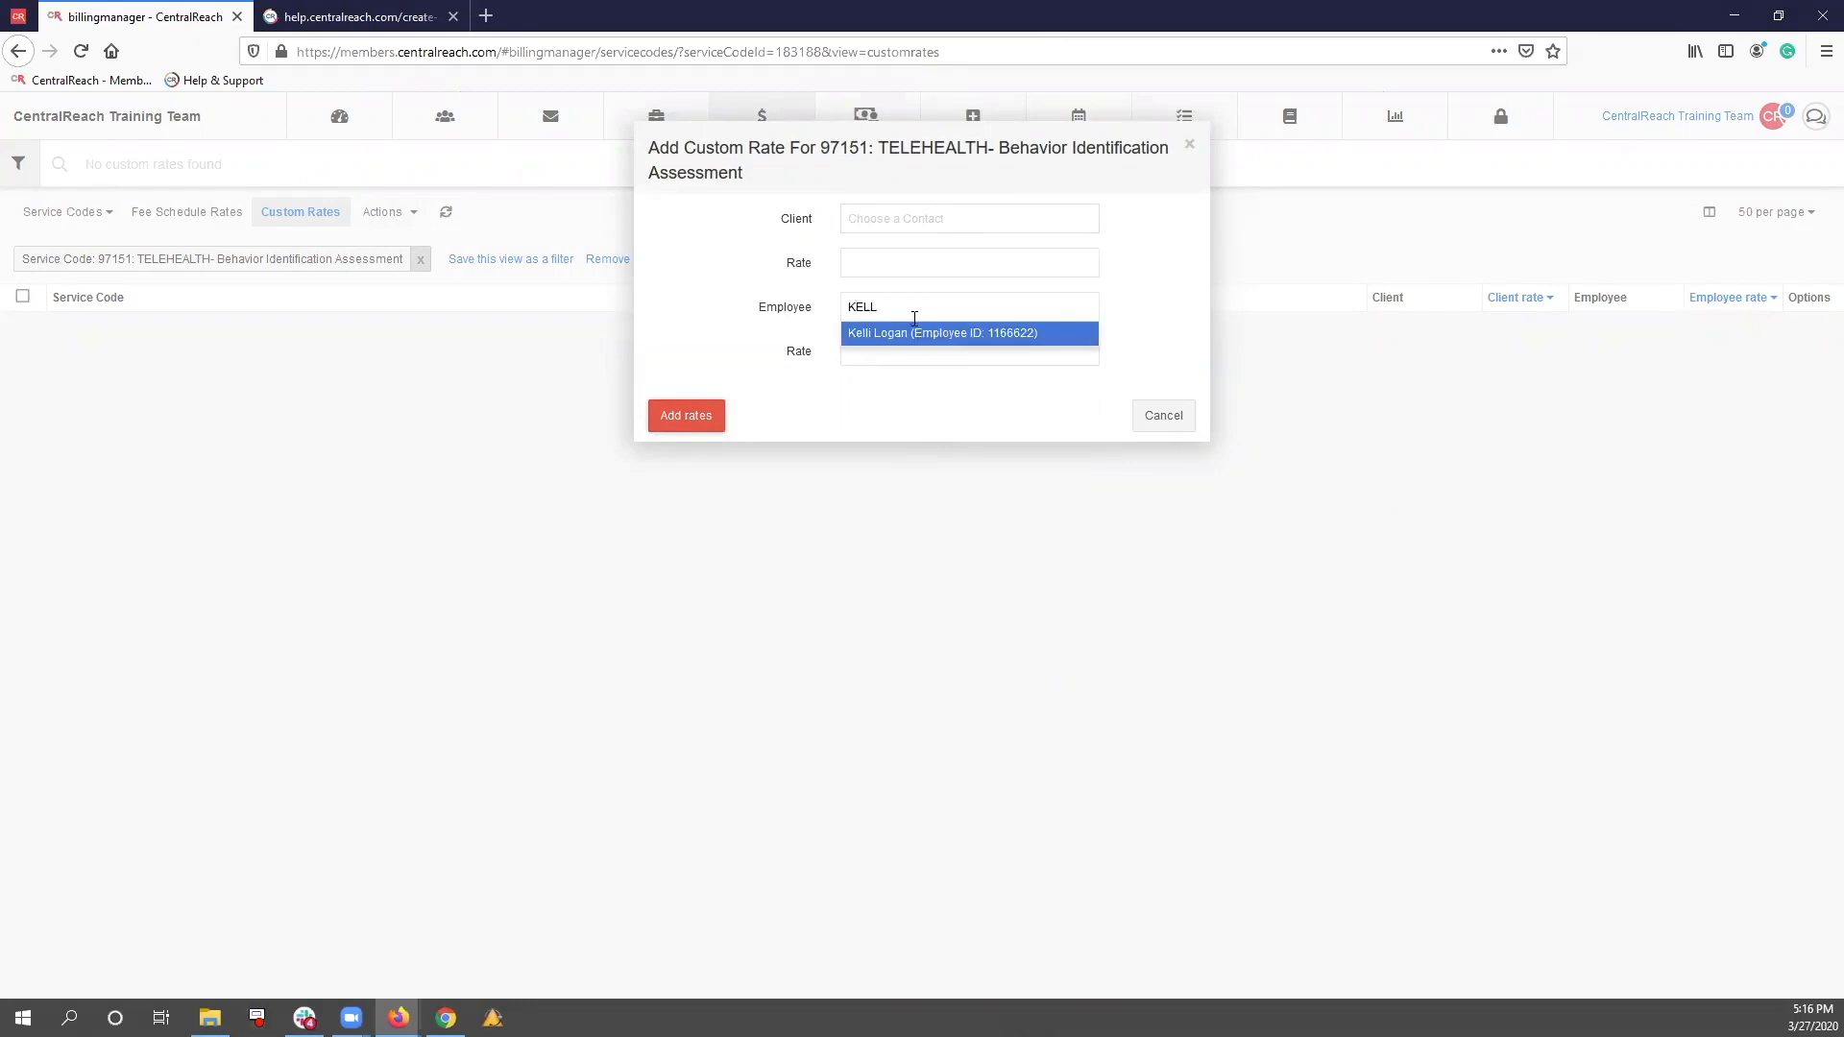
{"action": "left_click", "coordinate": [913, 332]}
{"action": "left_click", "coordinate": [881, 358]}
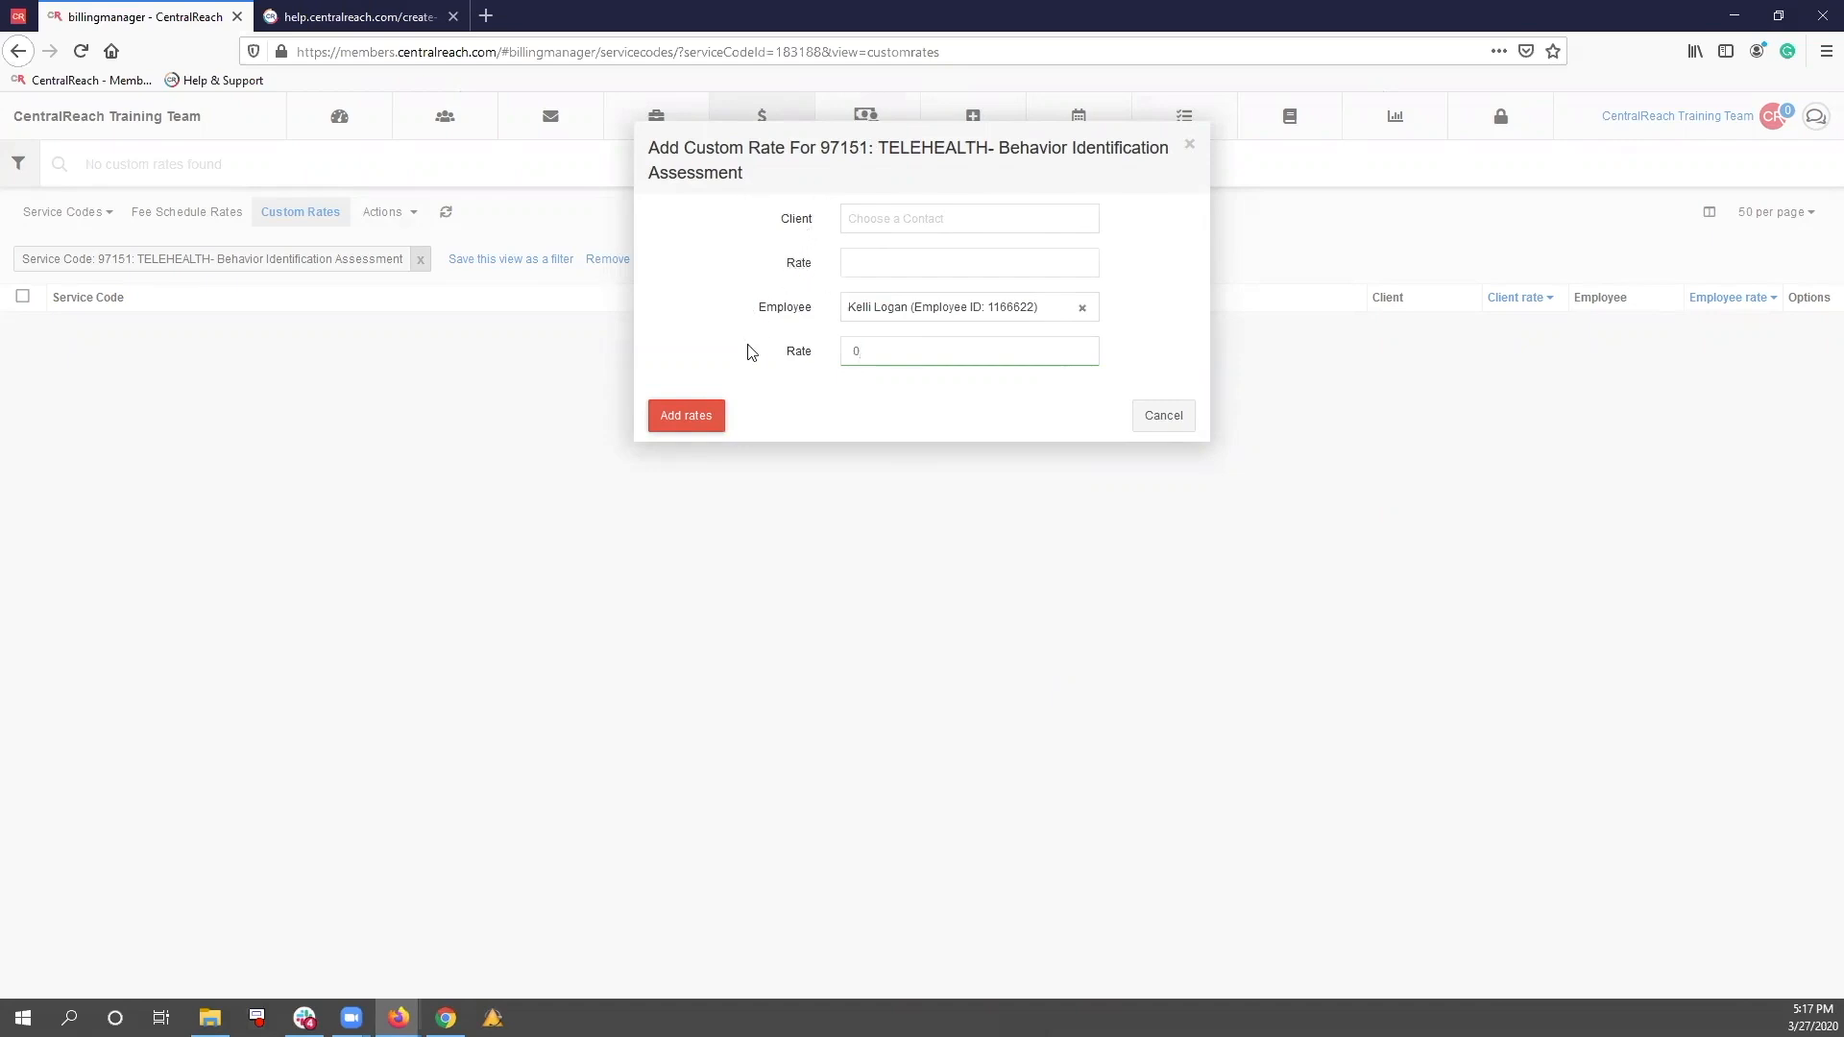
{"action": "left_click", "coordinate": [663, 422]}
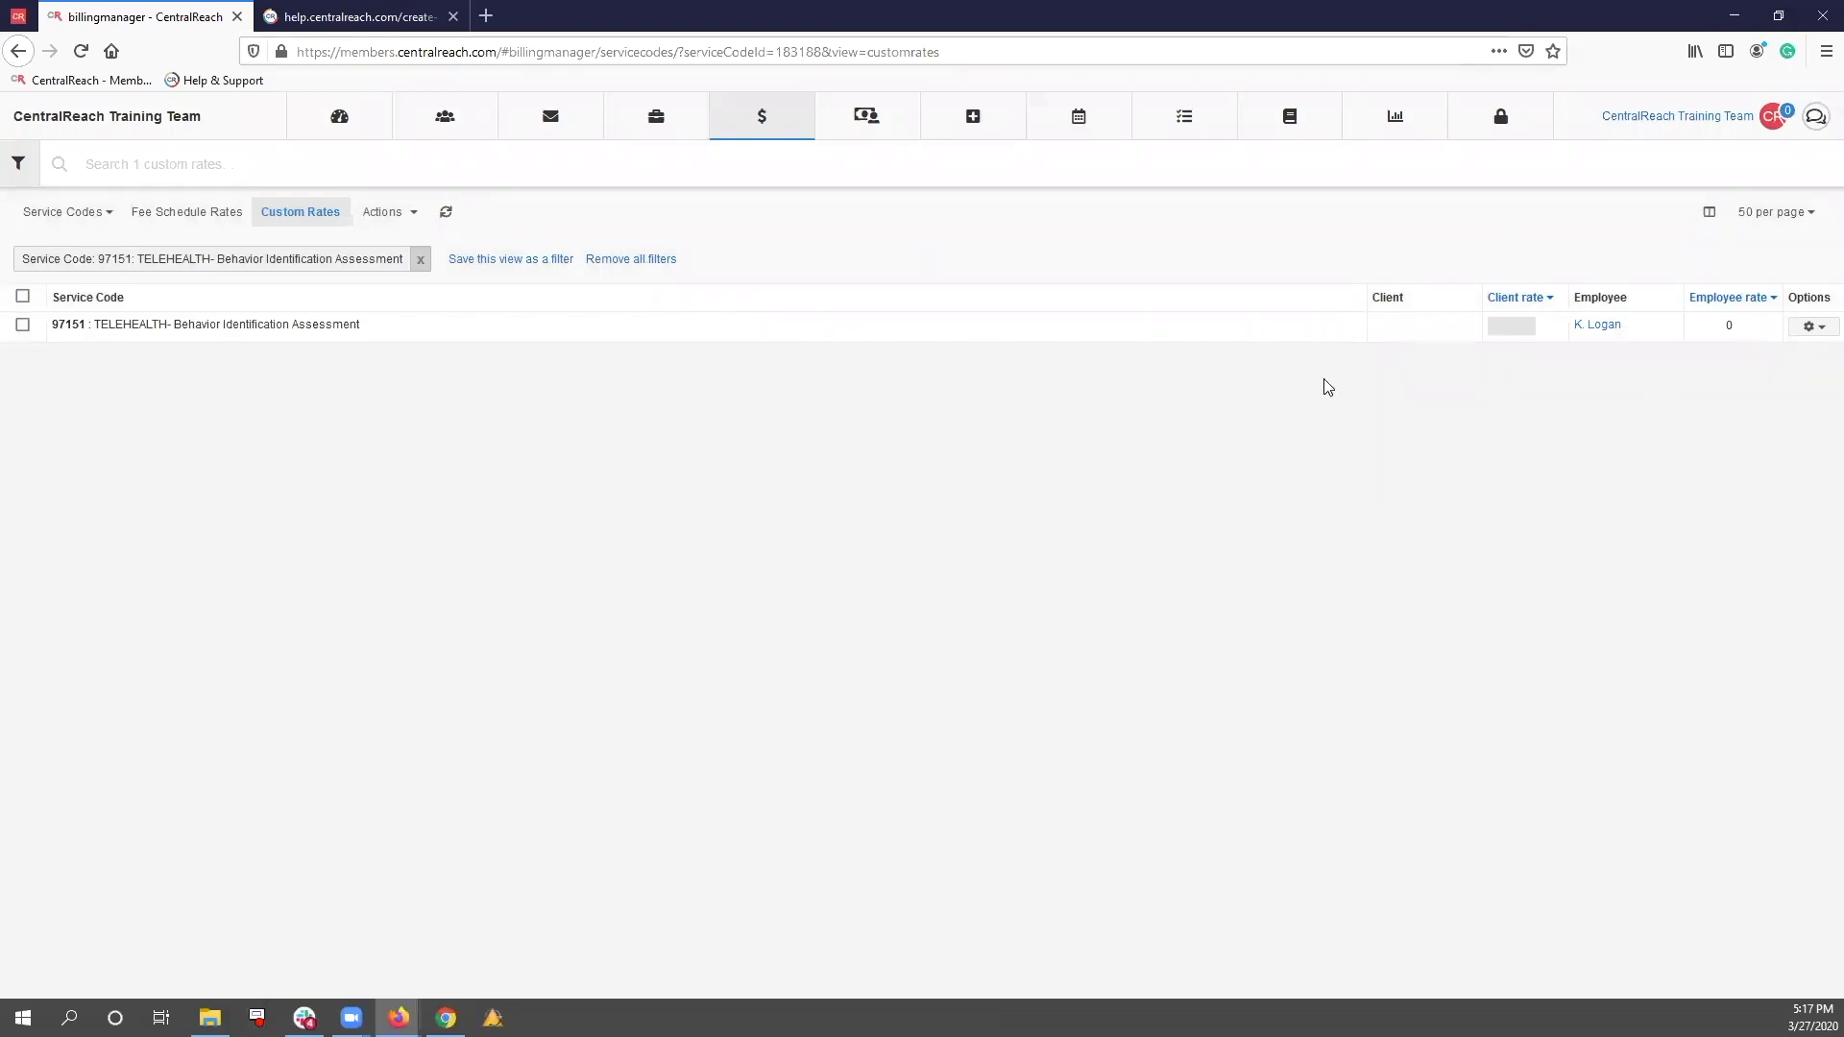
Return to the active service codes, examine the bulk actions for the telehealth 97151 code, and deselect it
{"action": "left_click", "coordinate": [19, 51]}
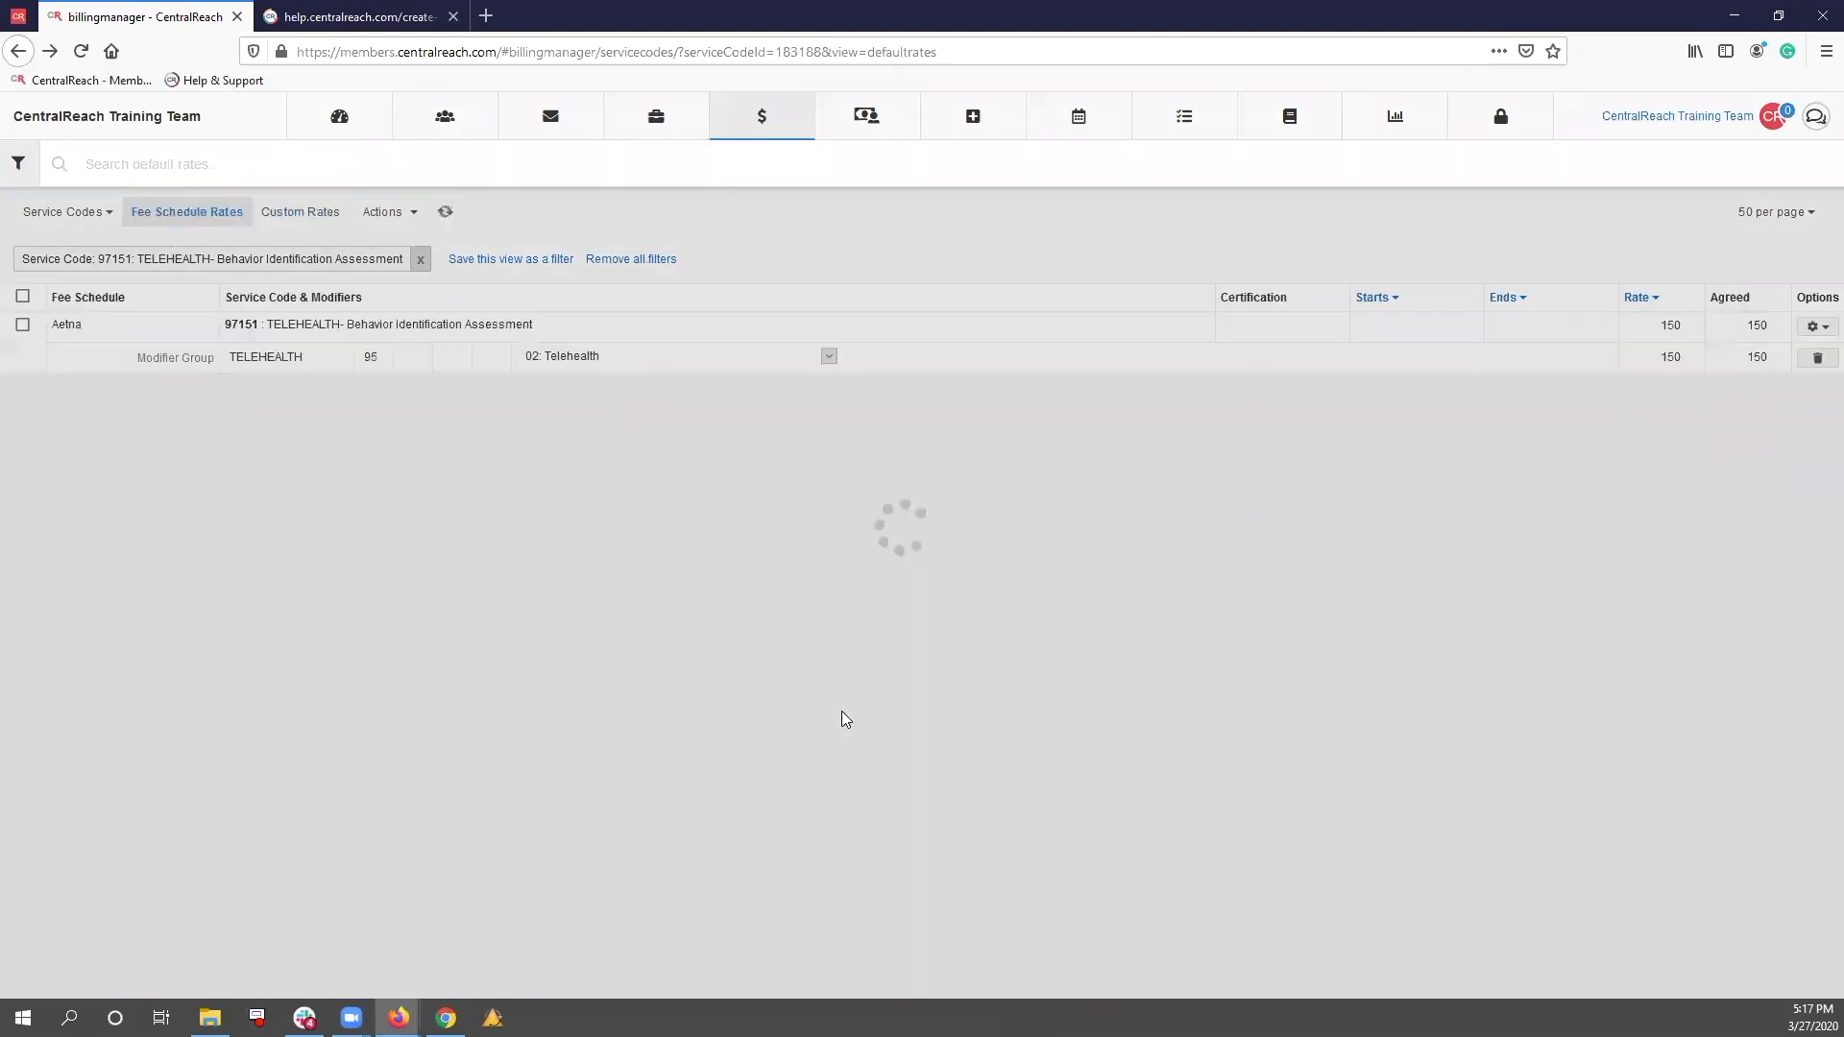
{"action": "left_click", "coordinate": [71, 211]}
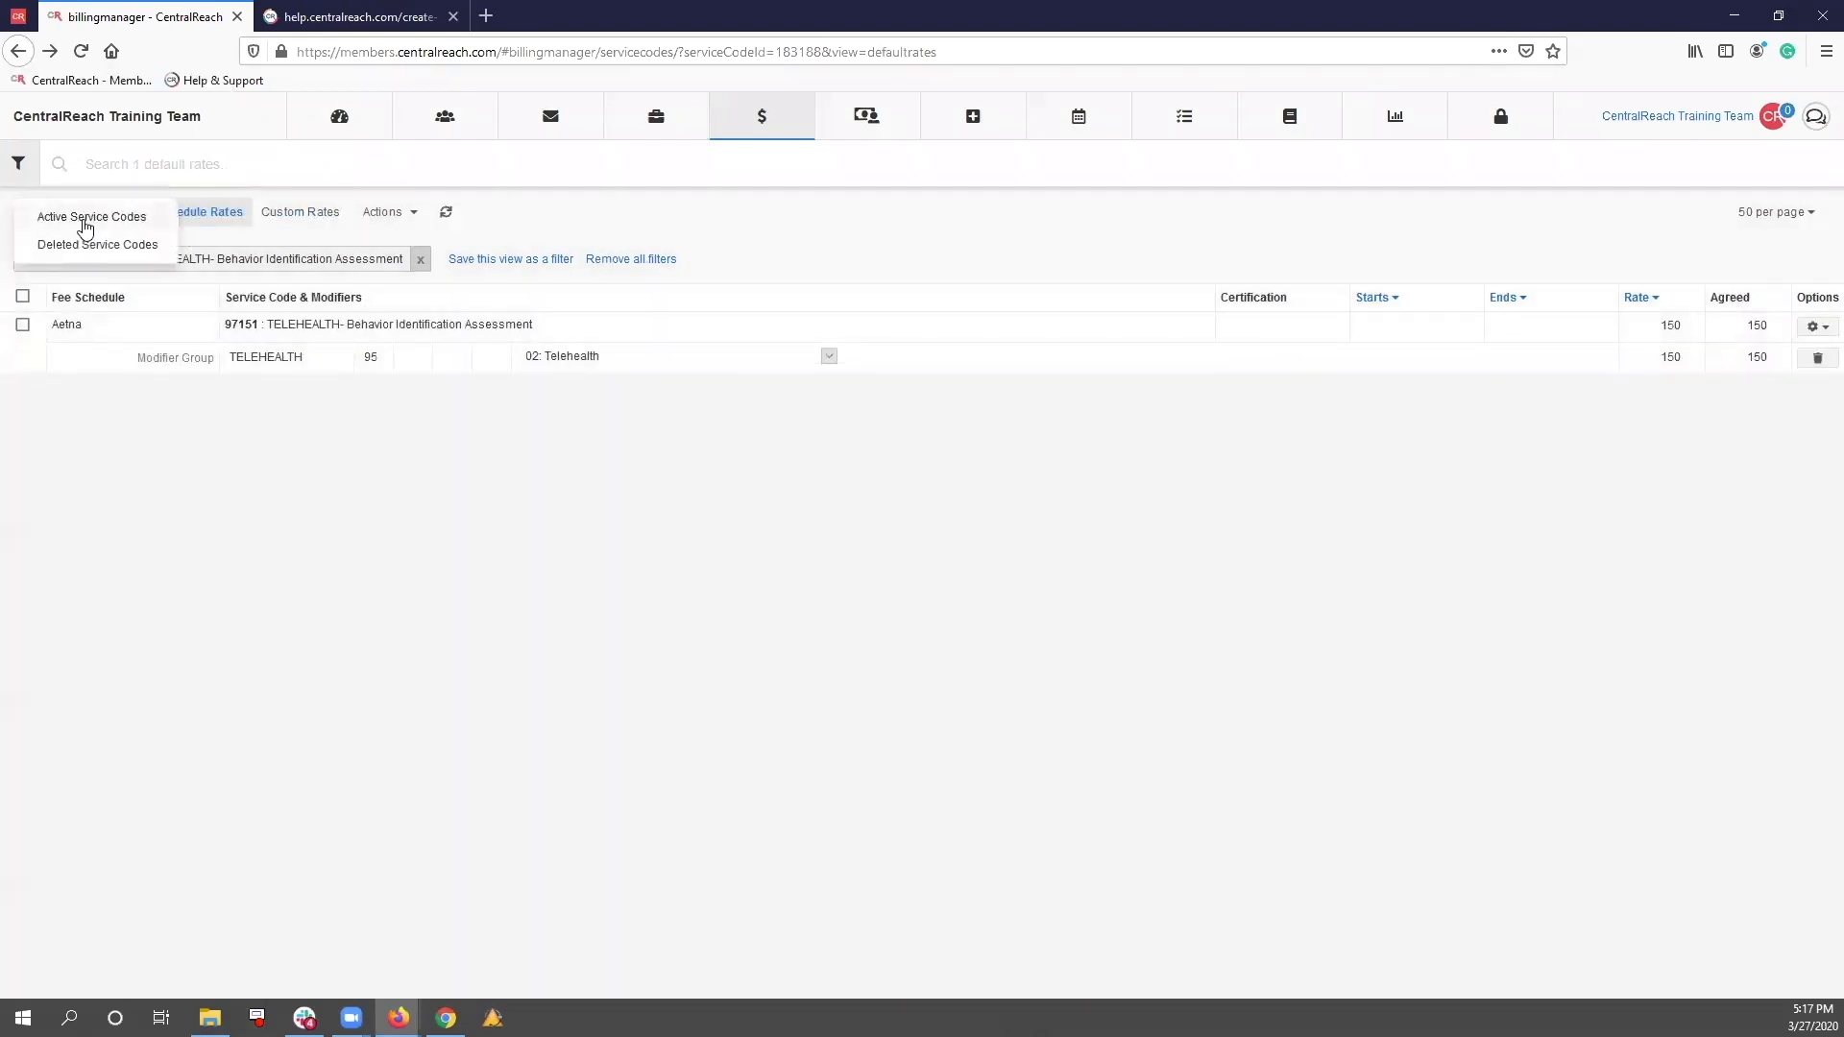
{"action": "left_click", "coordinate": [85, 219]}
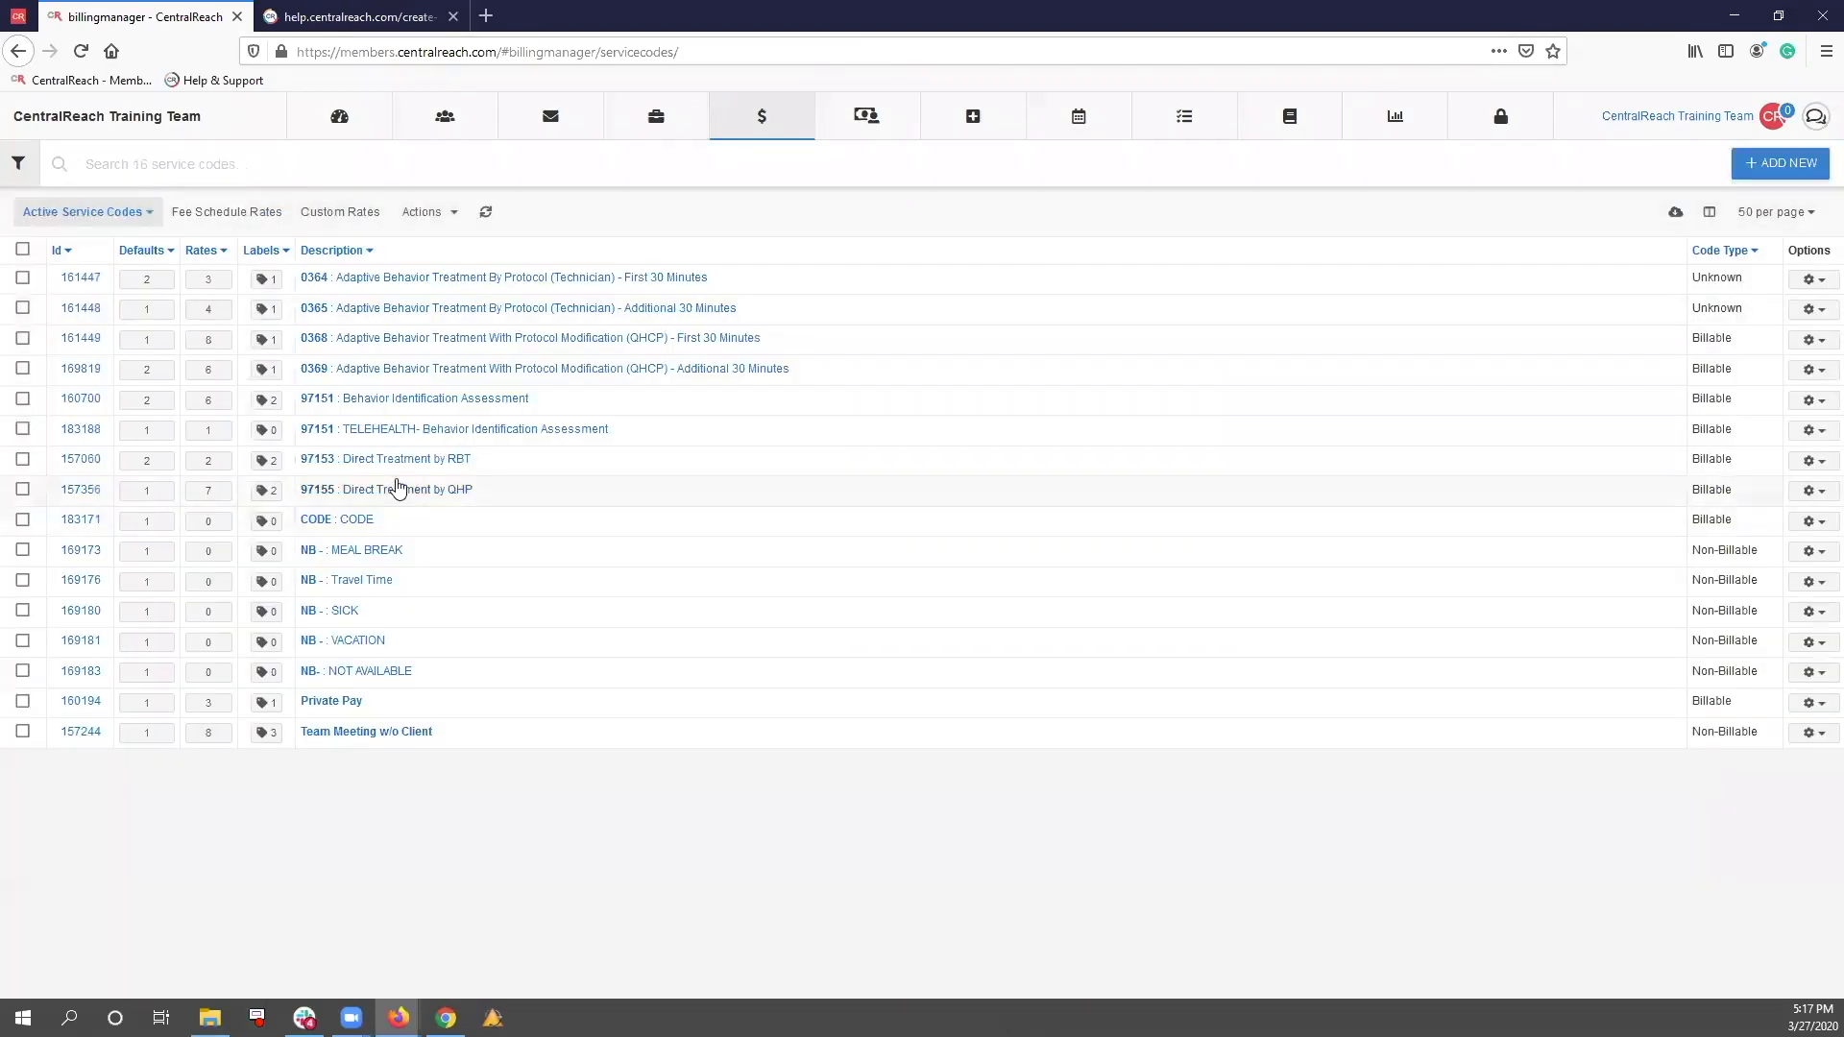
{"action": "left_click", "coordinate": [22, 429]}
{"action": "left_click", "coordinate": [432, 211]}
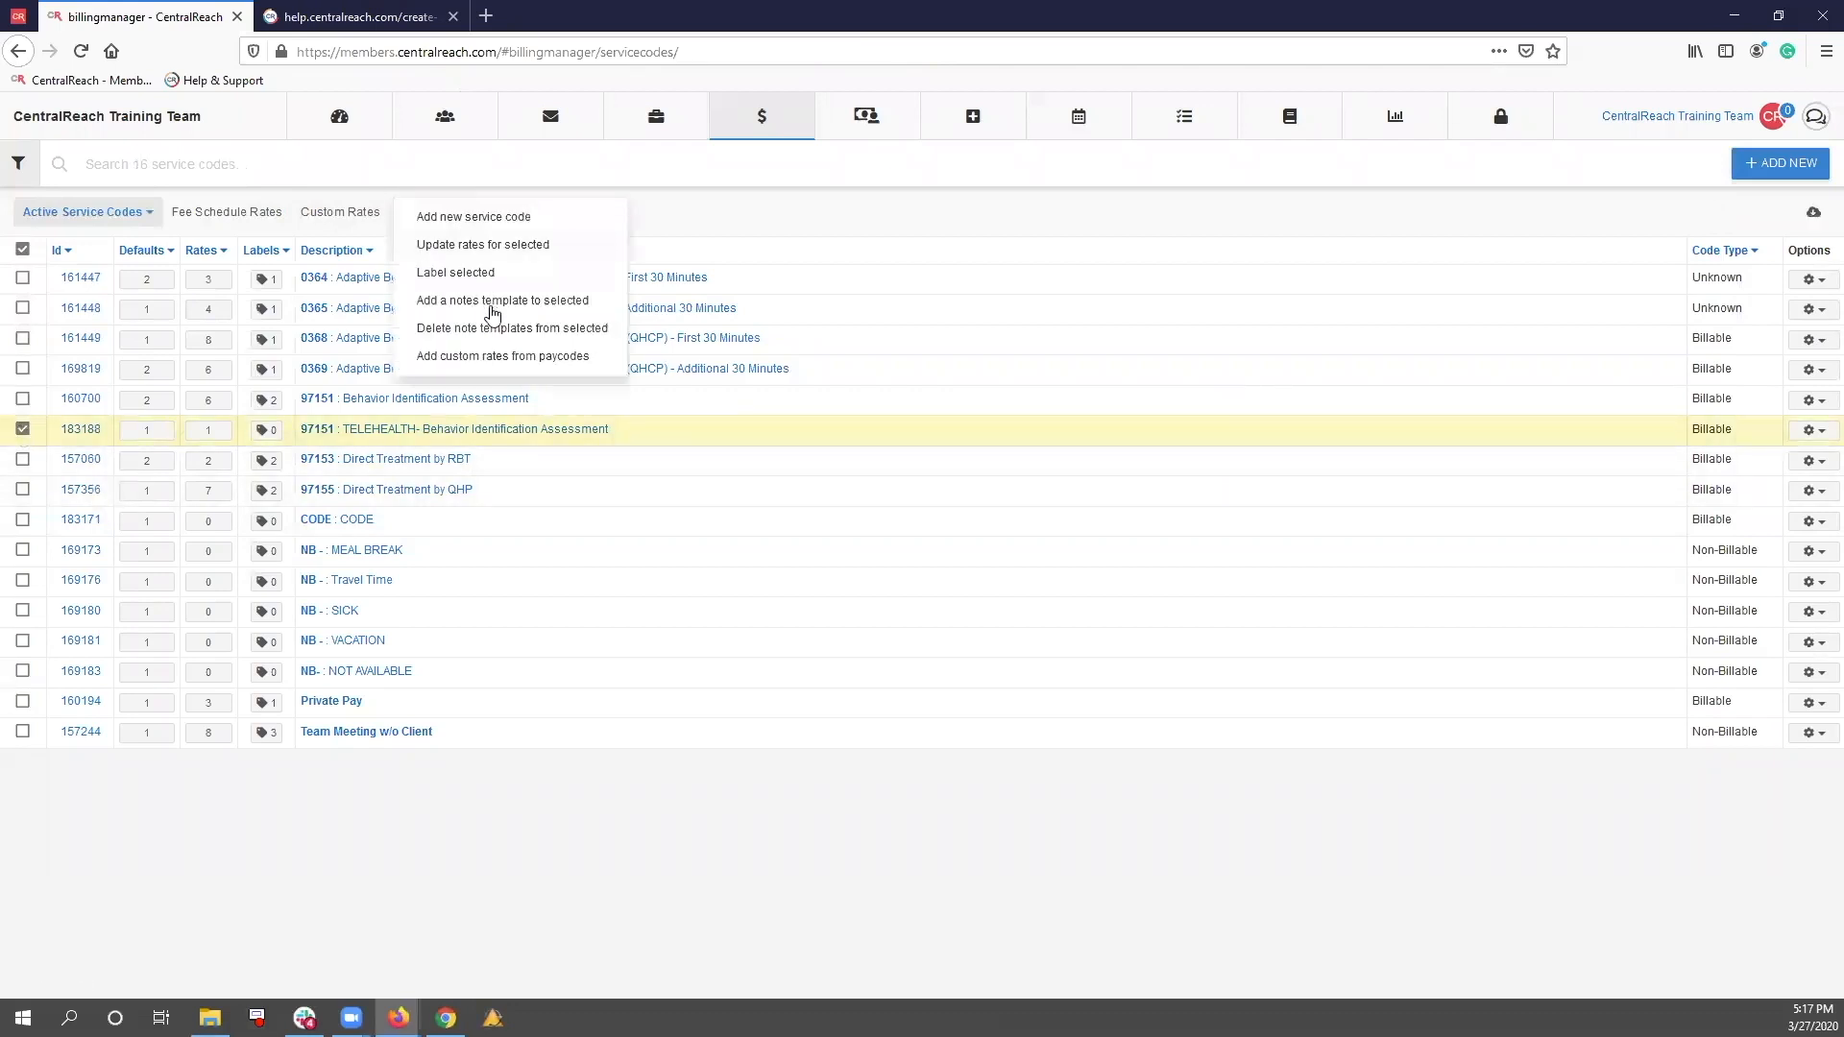
{"action": "left_click", "coordinate": [596, 898]}
{"action": "left_click", "coordinate": [22, 428]}
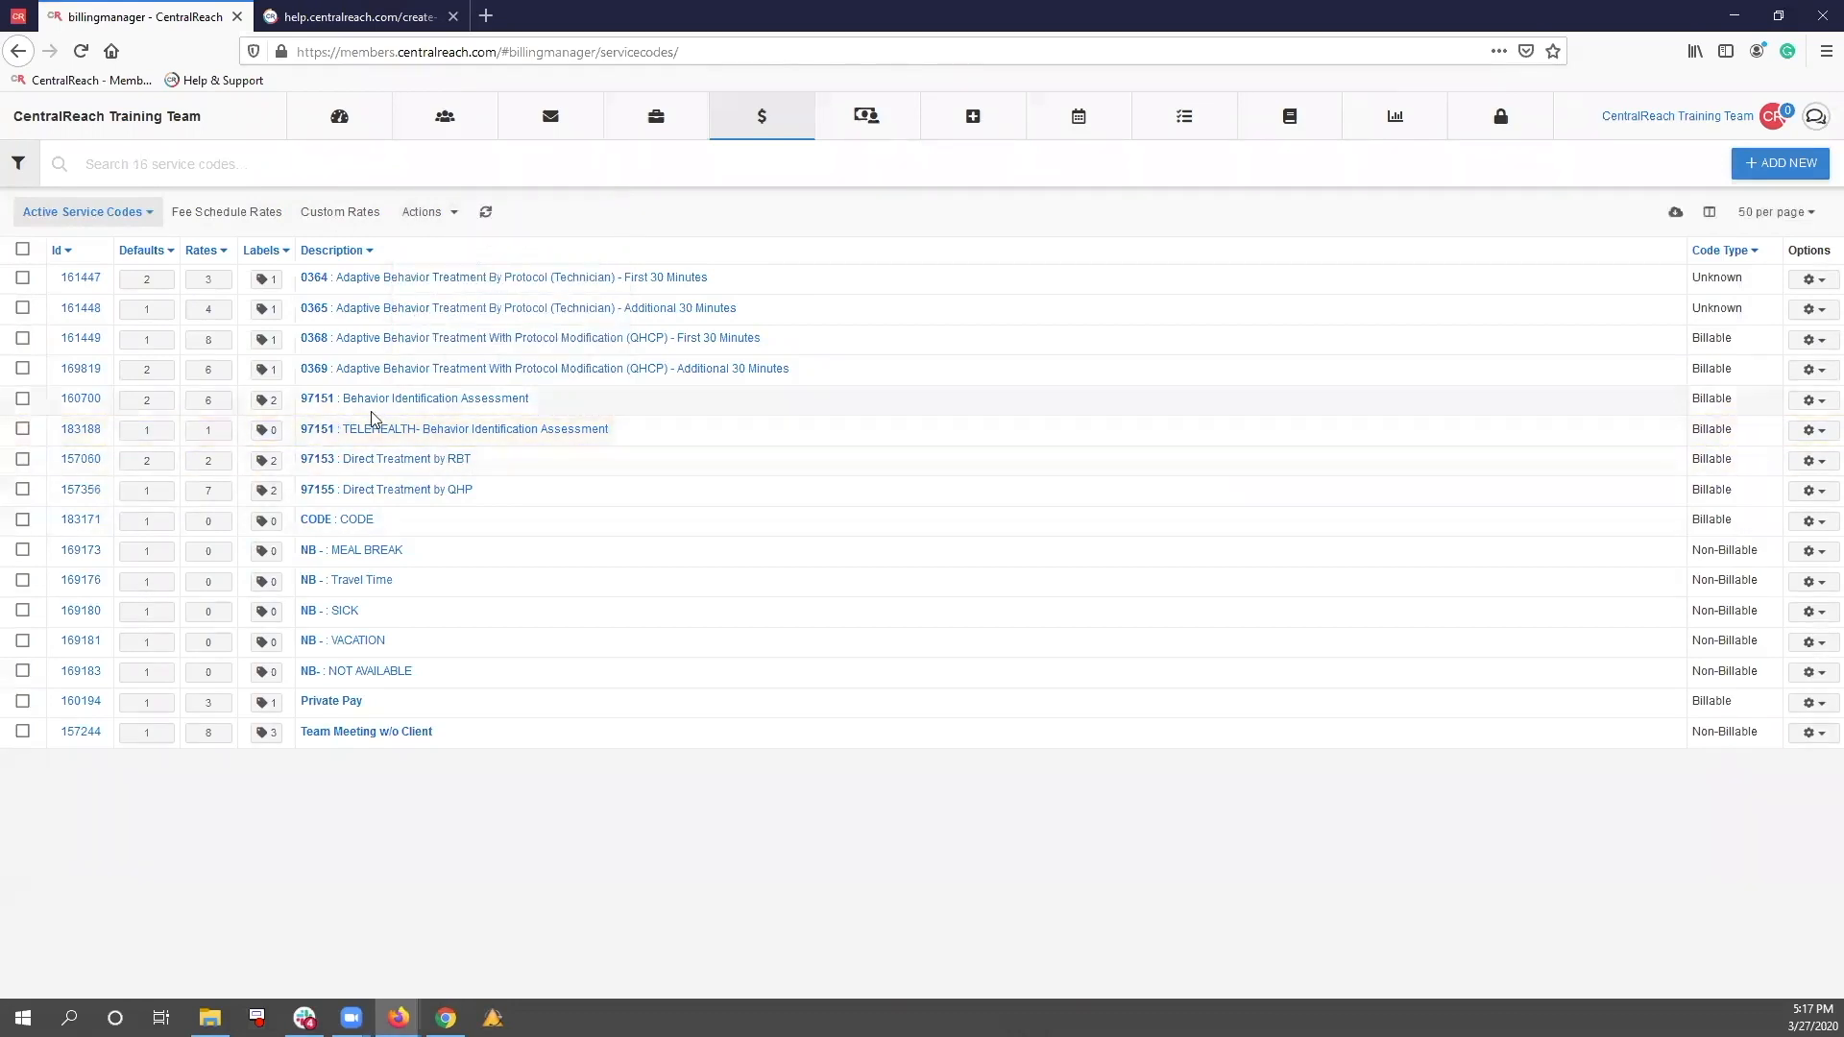
Open the client's Aetna authorization for code 97151, valid from 1/1/2020, from the authorizations list
{"action": "left_click", "coordinate": [783, 134]}
{"action": "left_click", "coordinate": [800, 284]}
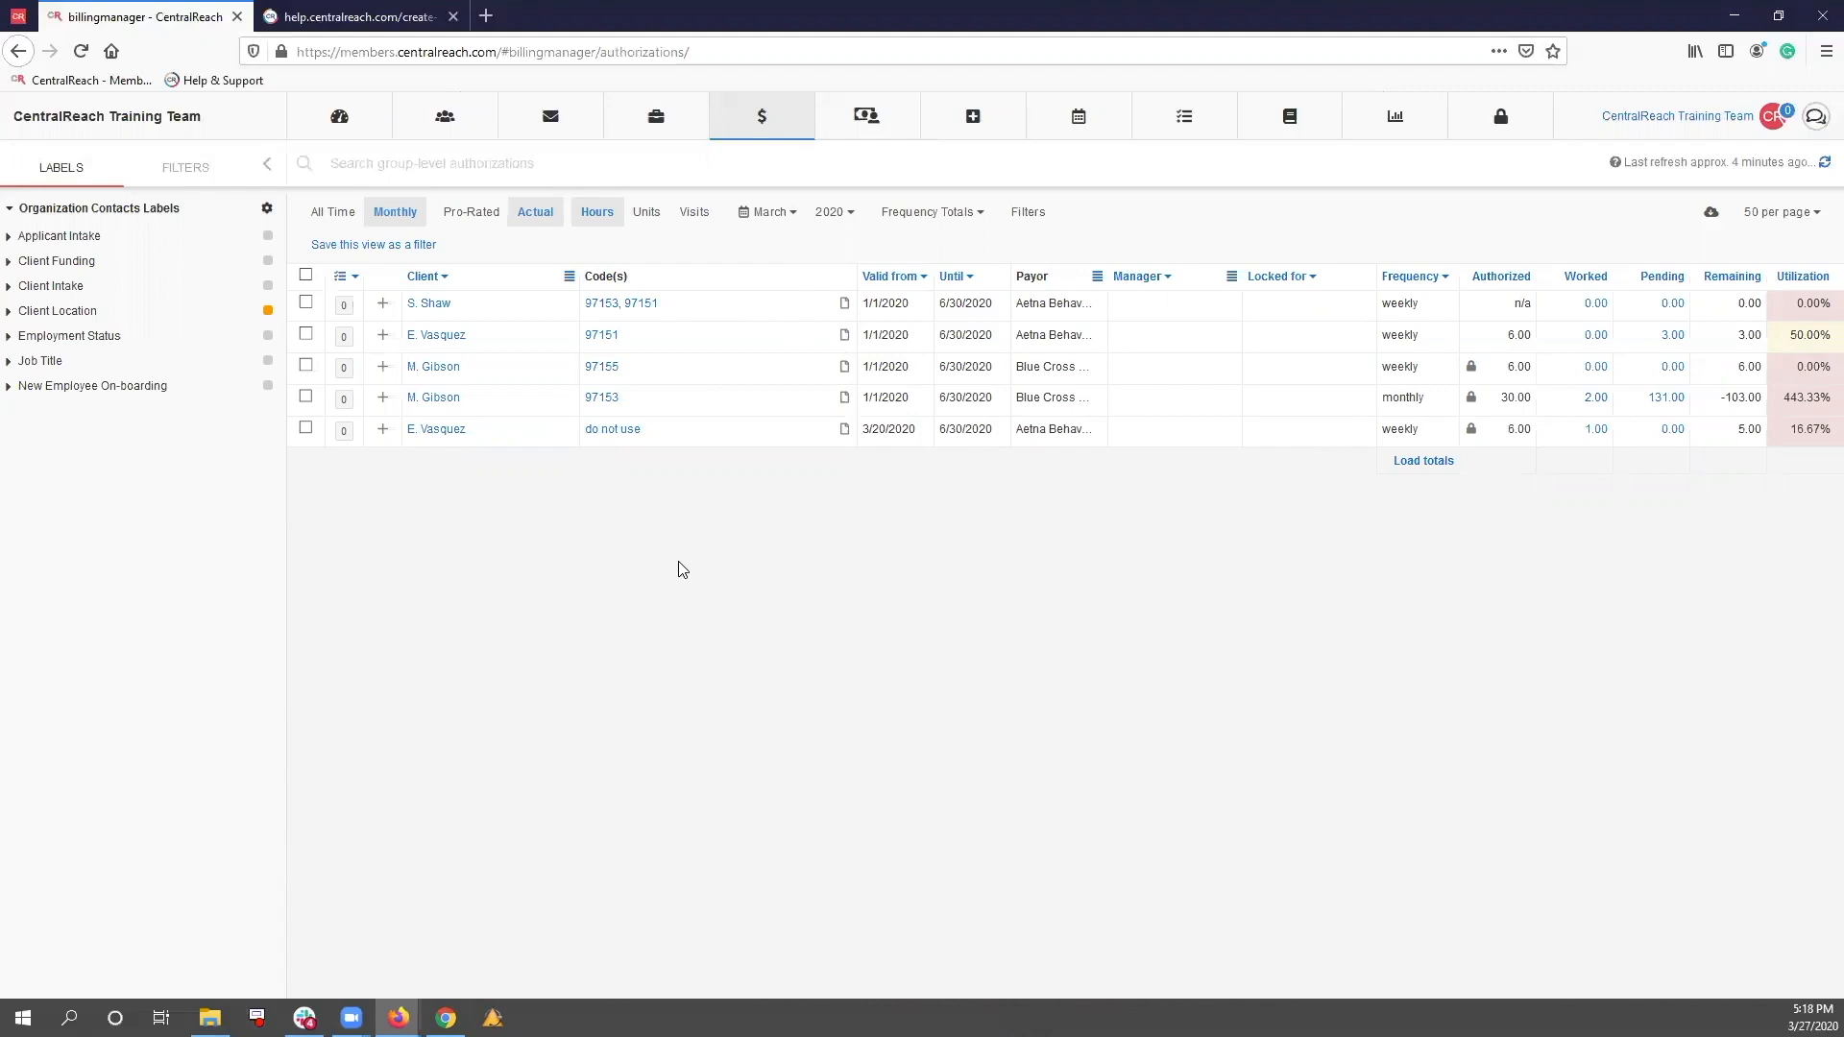
{"action": "mouse_move", "coordinate": [776, 136]}
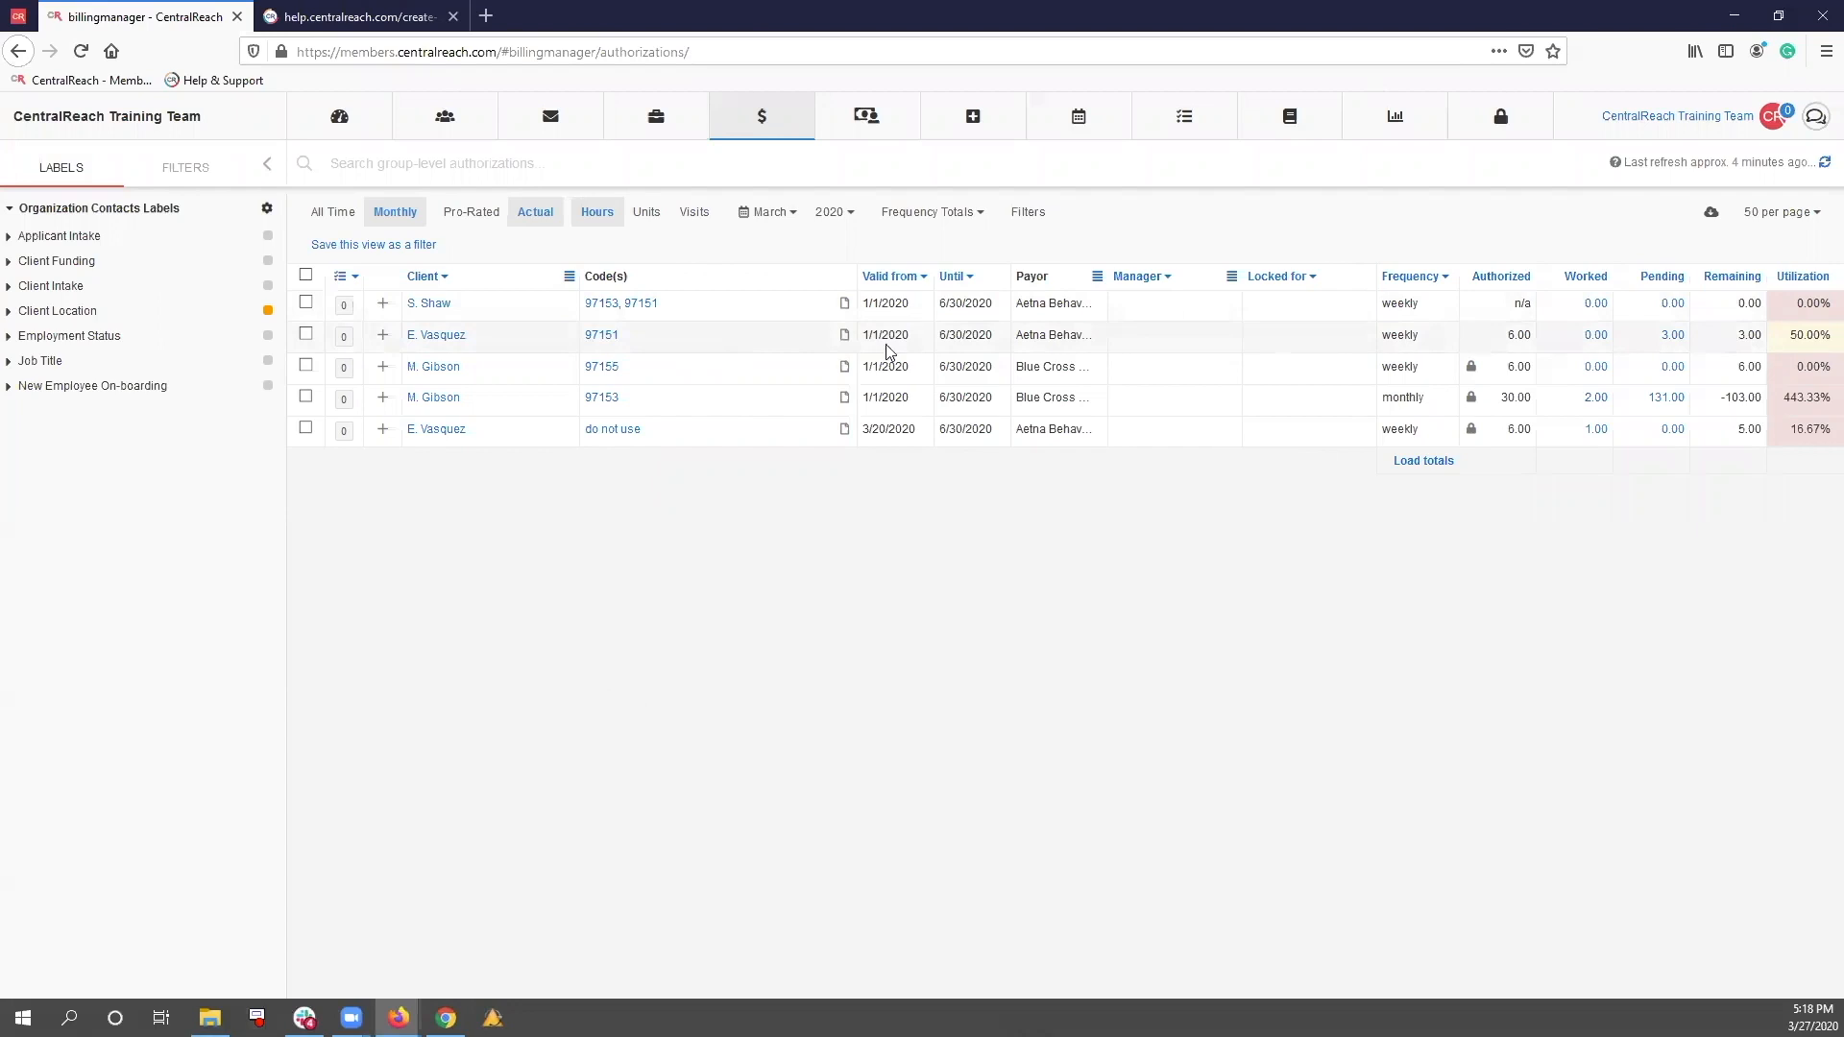
{"action": "left_click", "coordinate": [844, 336]}
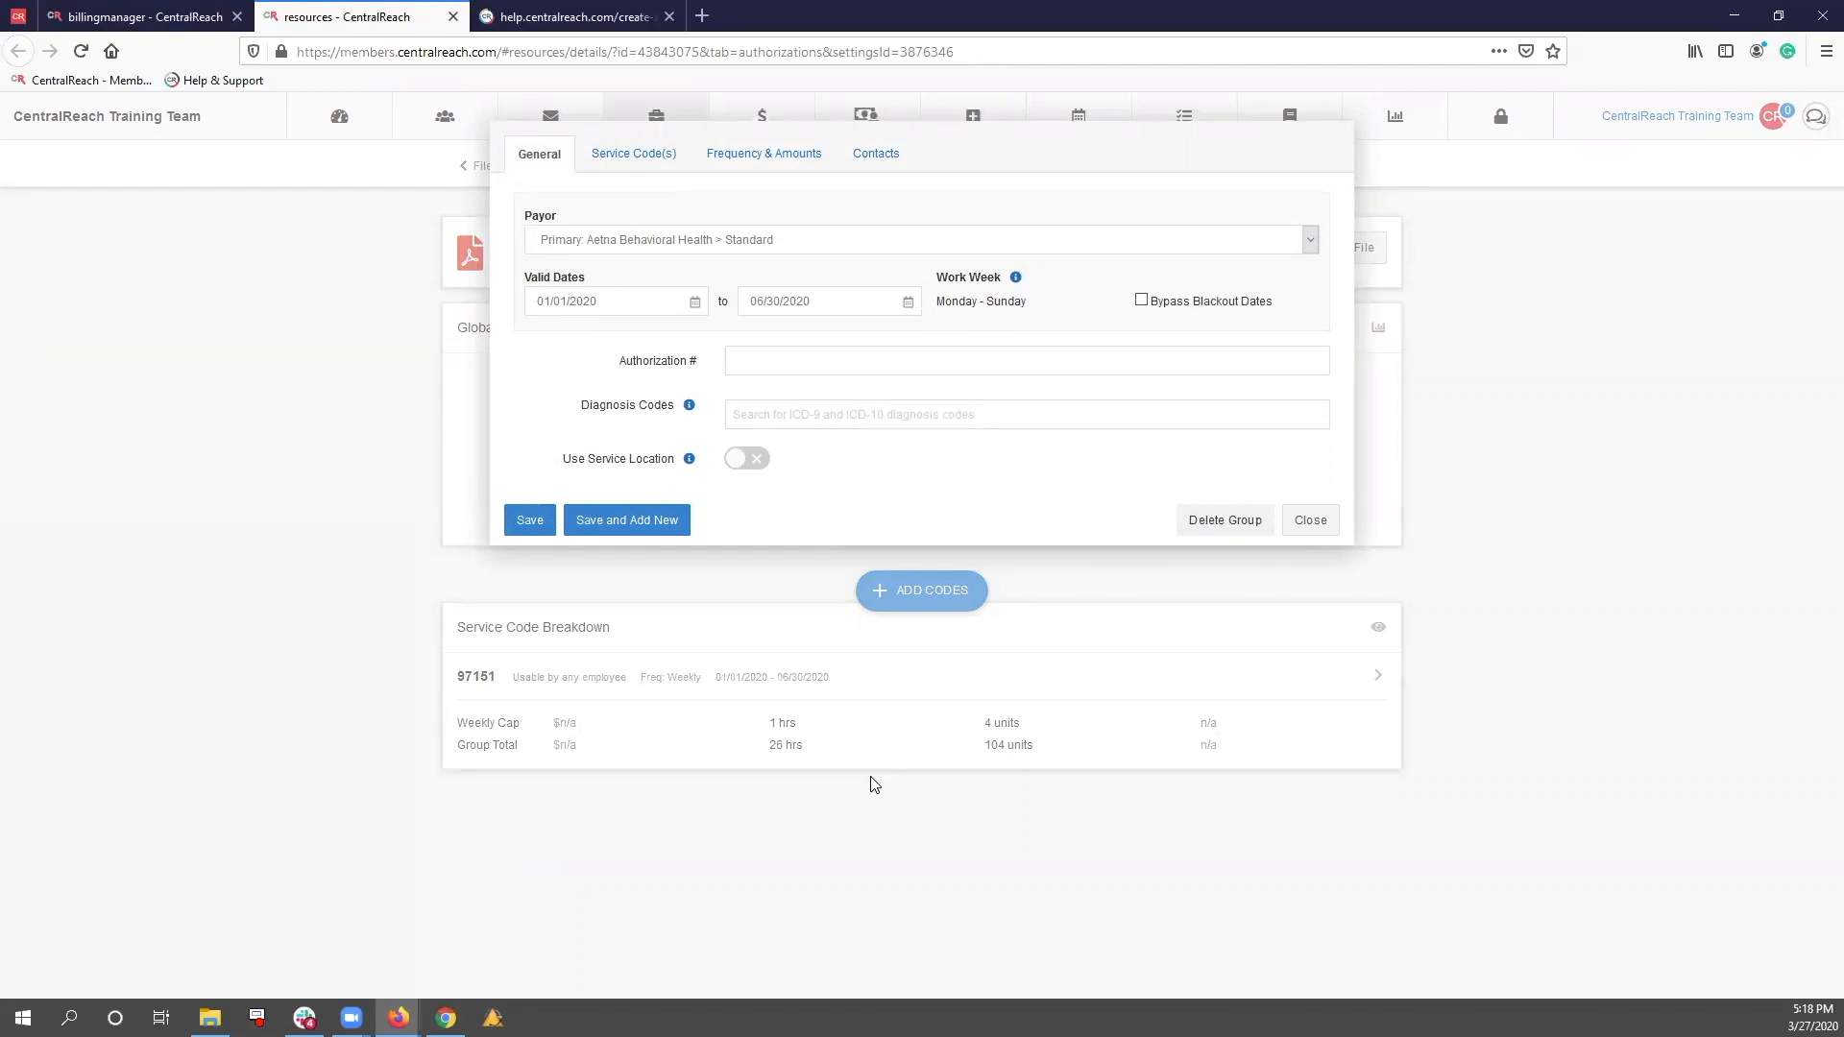
Add 97151: TELEHEALTH- Behavior Identification Assessment to the authorization's service codes, save, and expand the grouped codes
{"action": "left_click", "coordinate": [634, 158]}
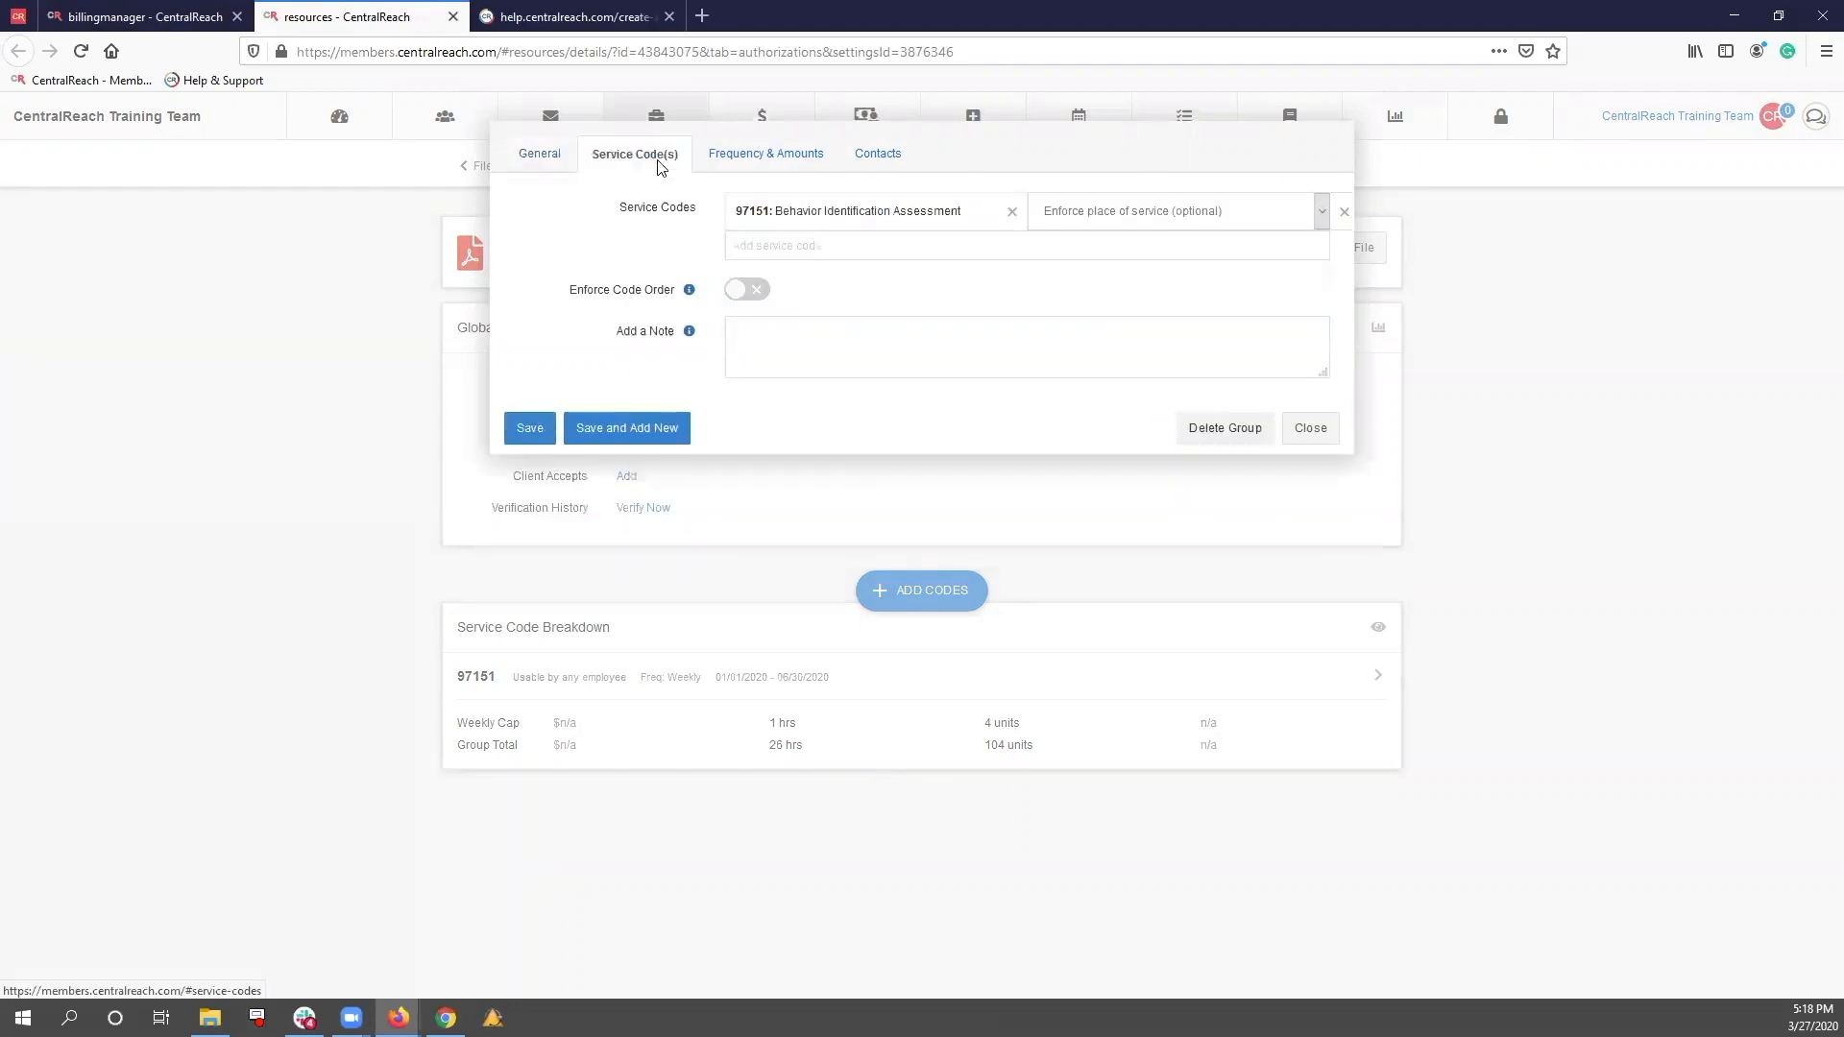
{"action": "left_click", "coordinate": [915, 253]}
{"action": "type", "text": "97151"}
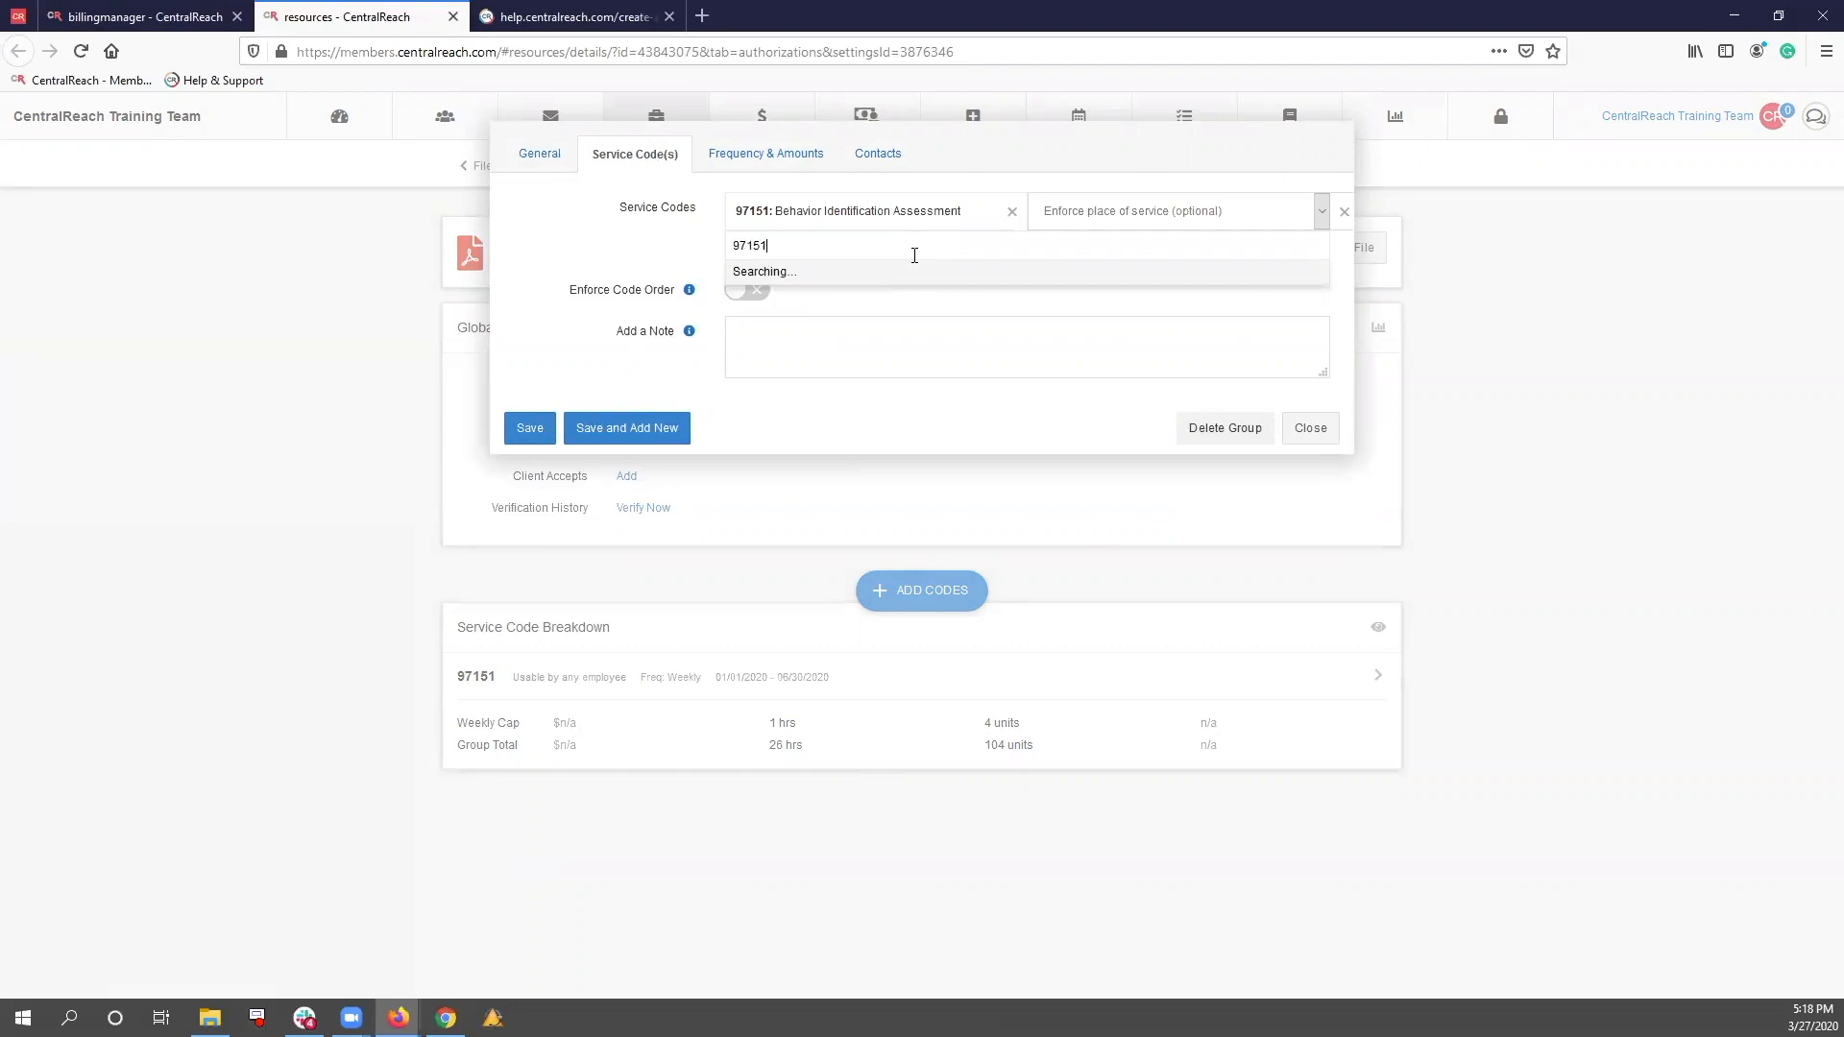
{"action": "left_click", "coordinate": [914, 296]}
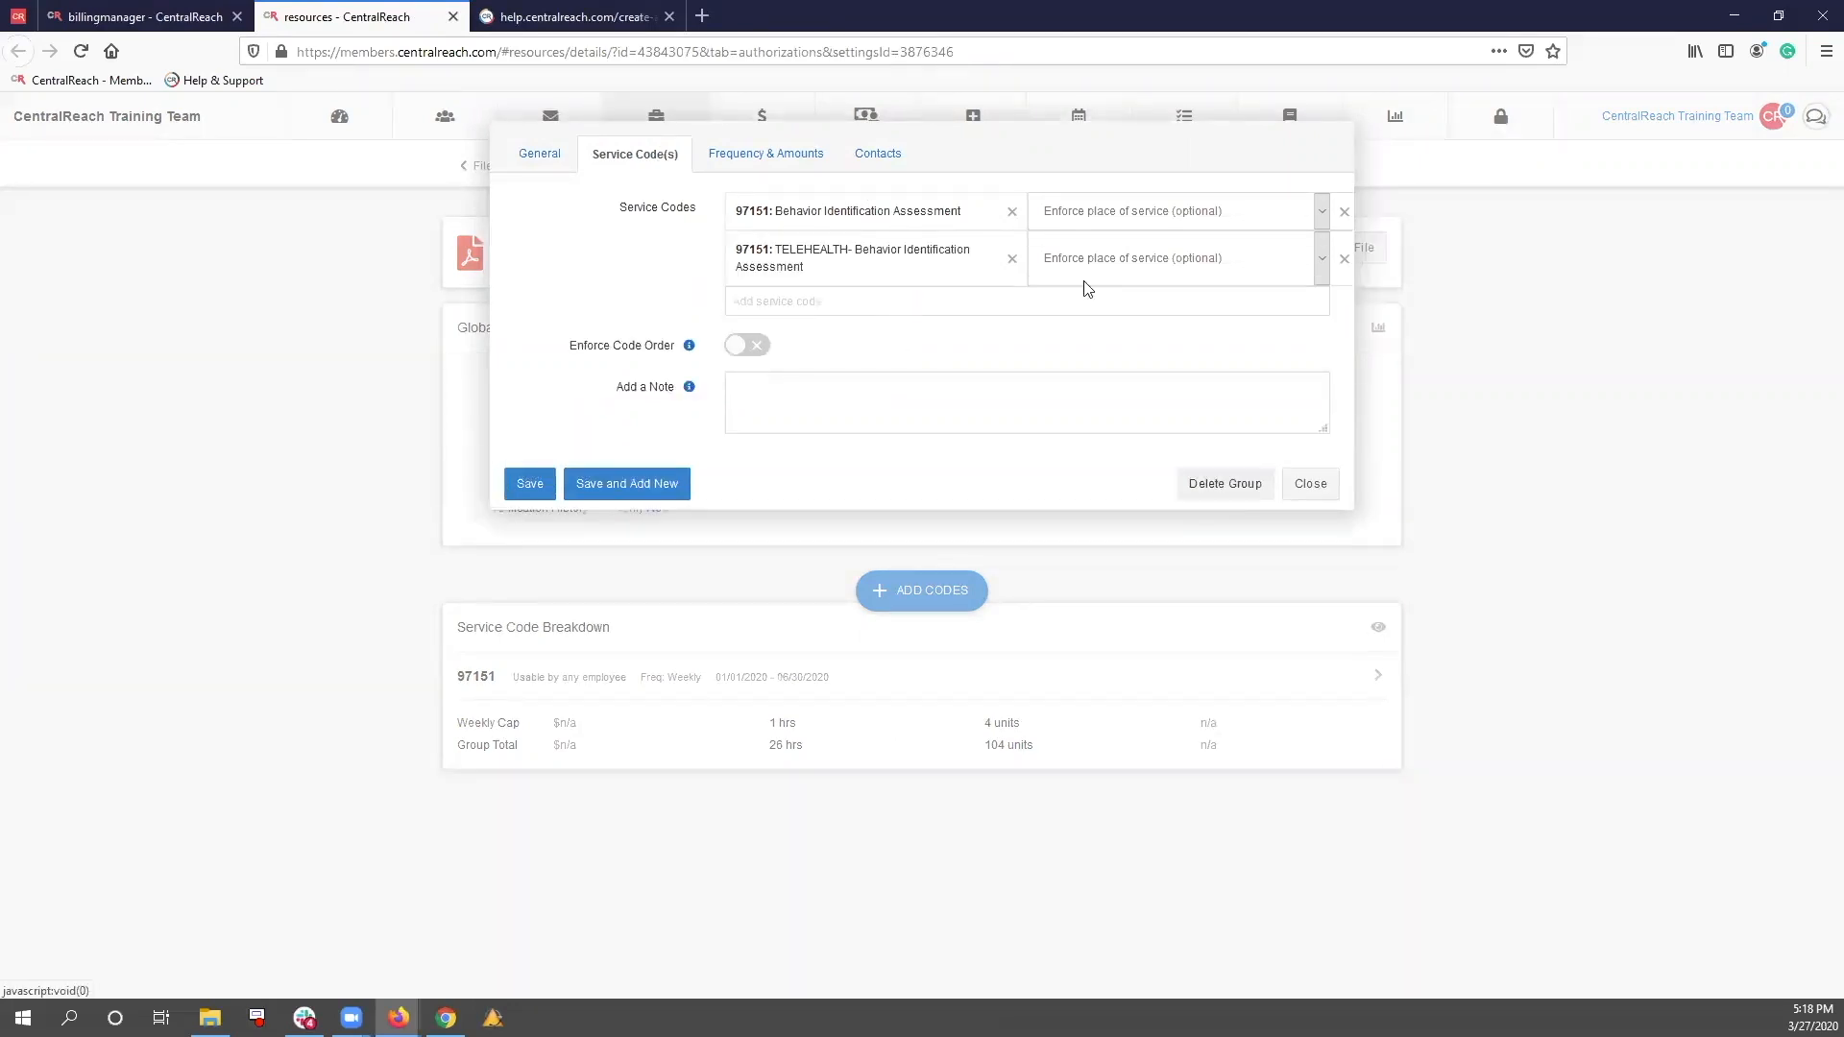
{"action": "left_click", "coordinate": [531, 485]}
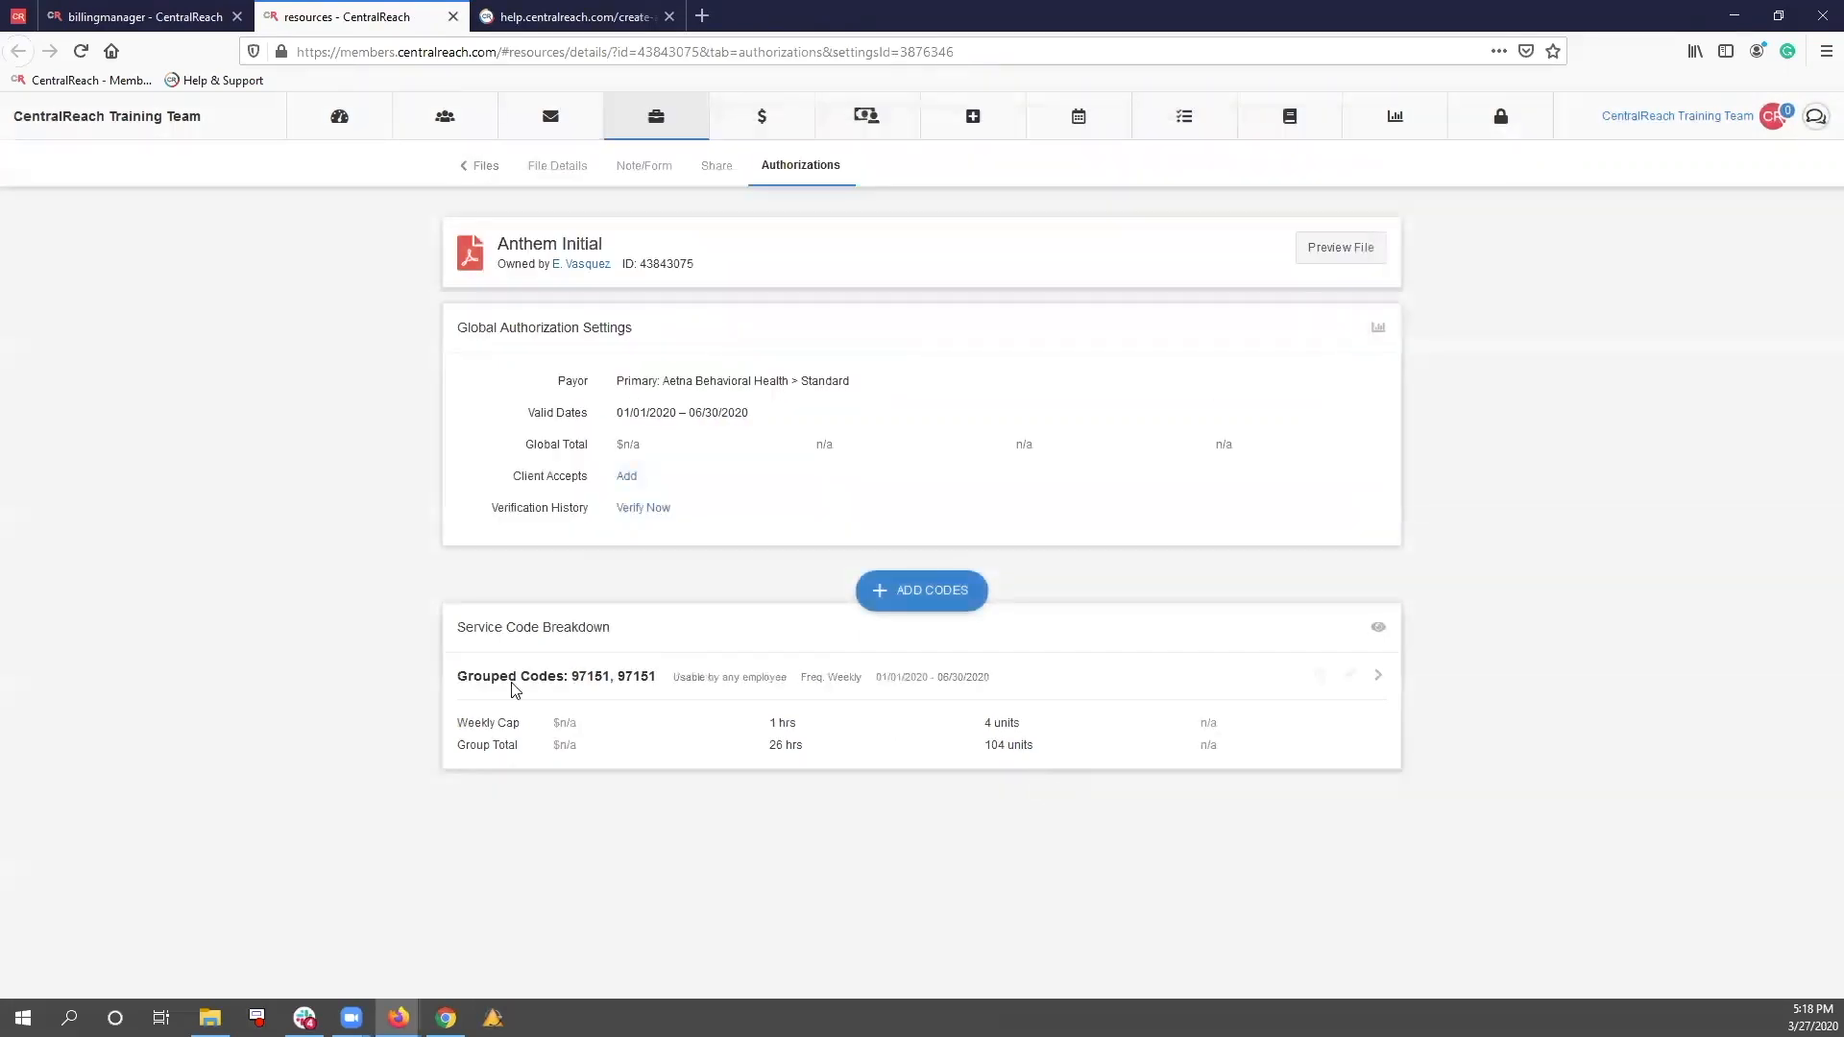
{"action": "left_click", "coordinate": [1378, 684]}
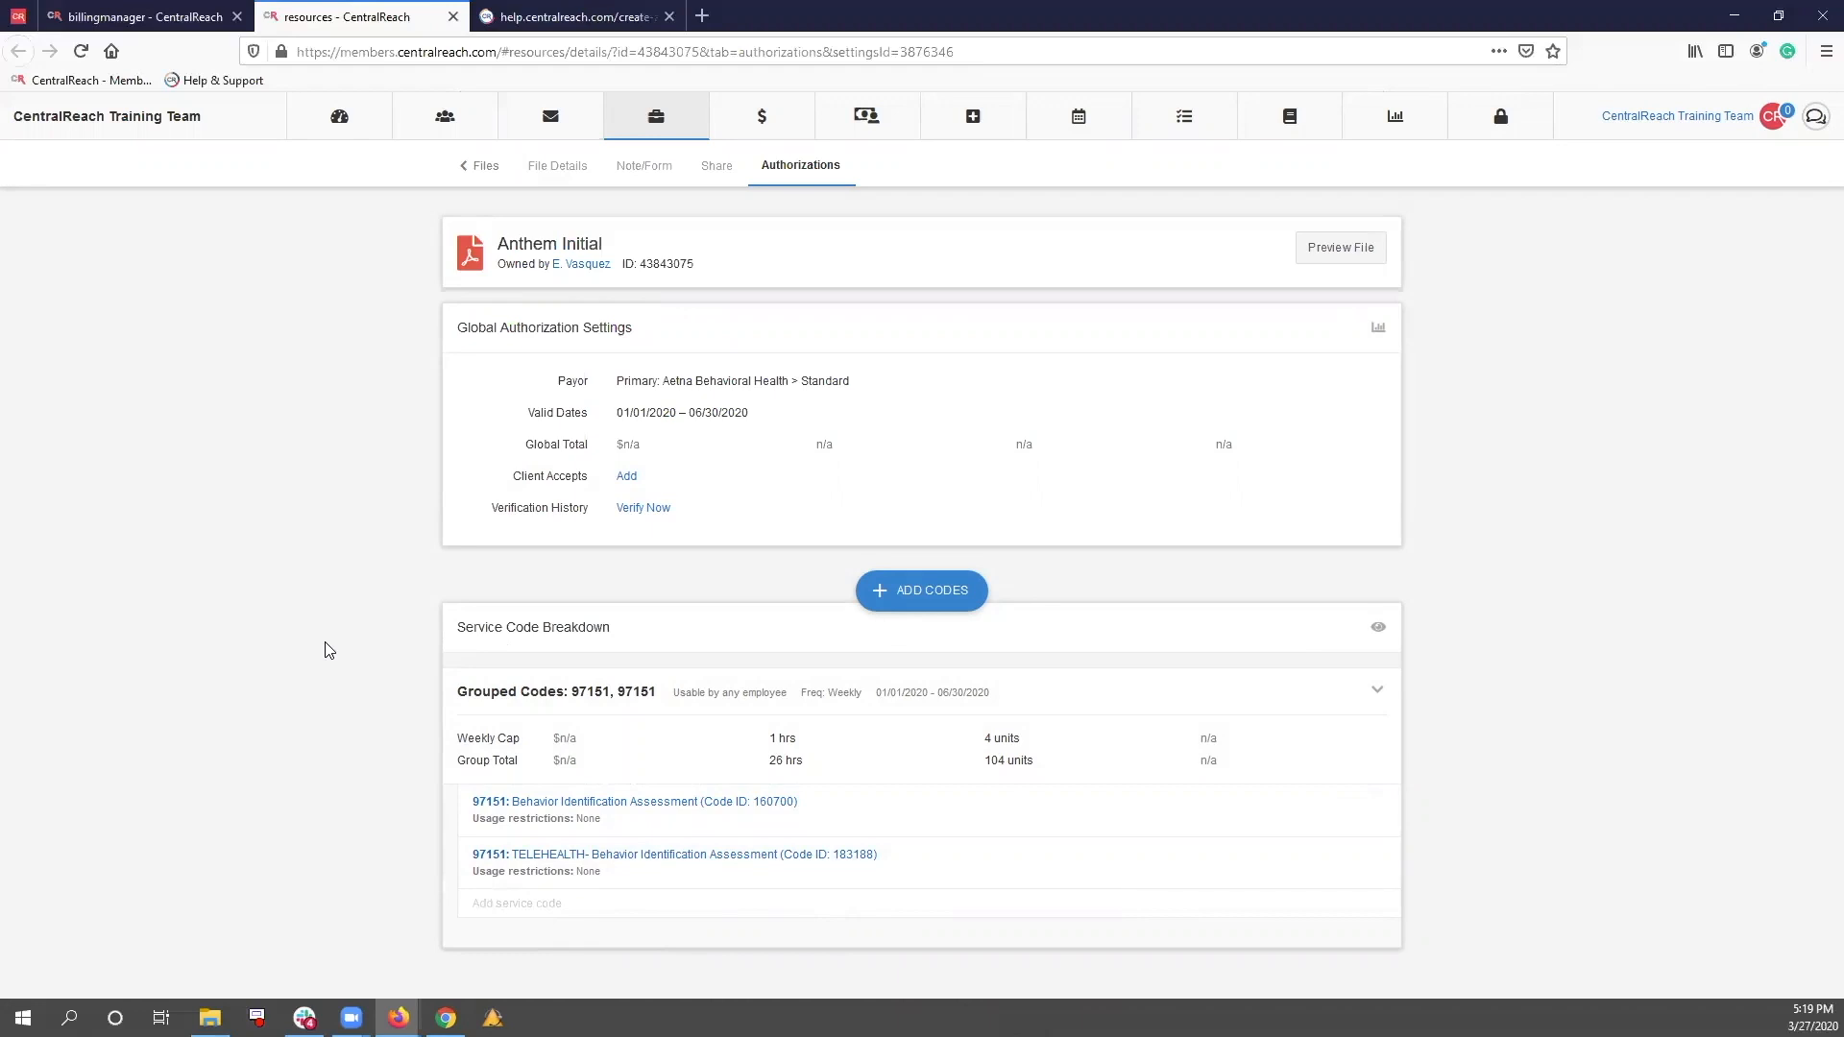
Look through the Create an Authorization help article and the help site's guide categories
{"action": "mouse_move", "coordinate": [662, 139]}
{"action": "left_click", "coordinate": [509, 22]}
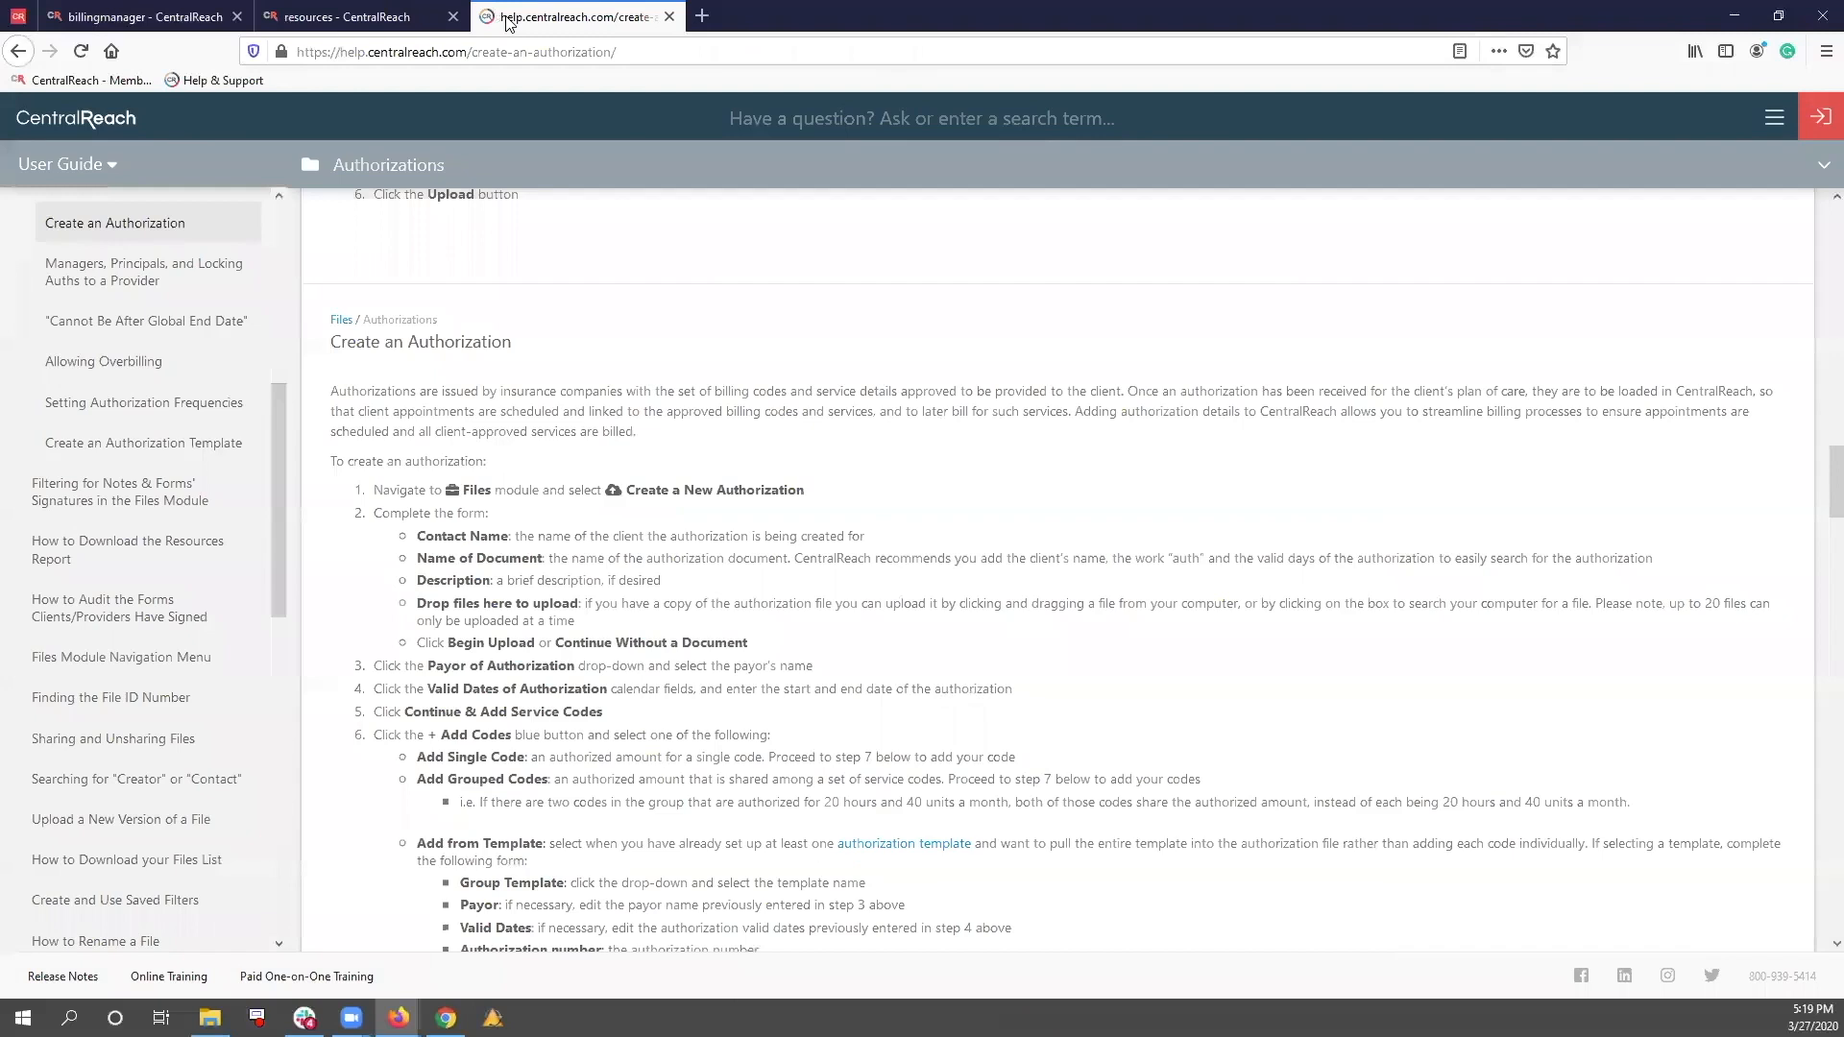
{"action": "left_click", "coordinate": [1001, 119]}
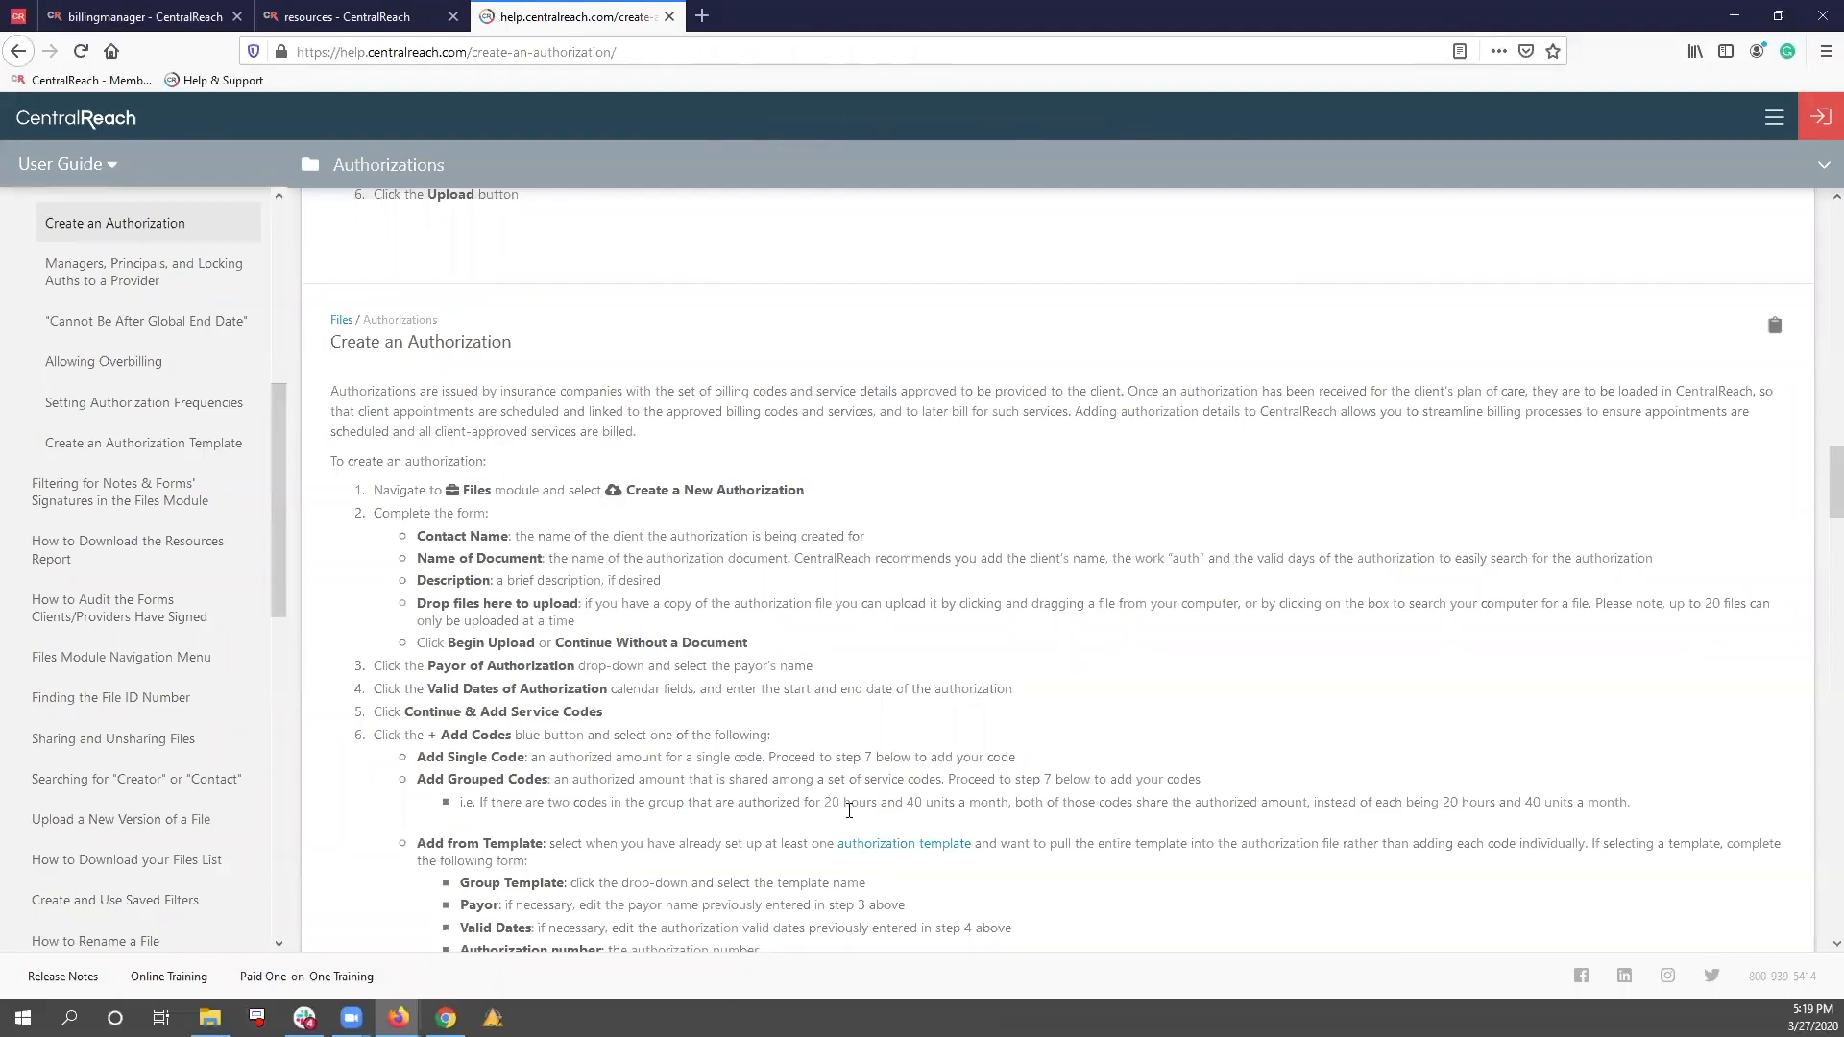
{"action": "scroll", "coordinate": [845, 809], "scroll_direction": "down", "scroll_amount": 3}
{"action": "scroll", "coordinate": [849, 810], "scroll_direction": "down", "scroll_amount": 4}
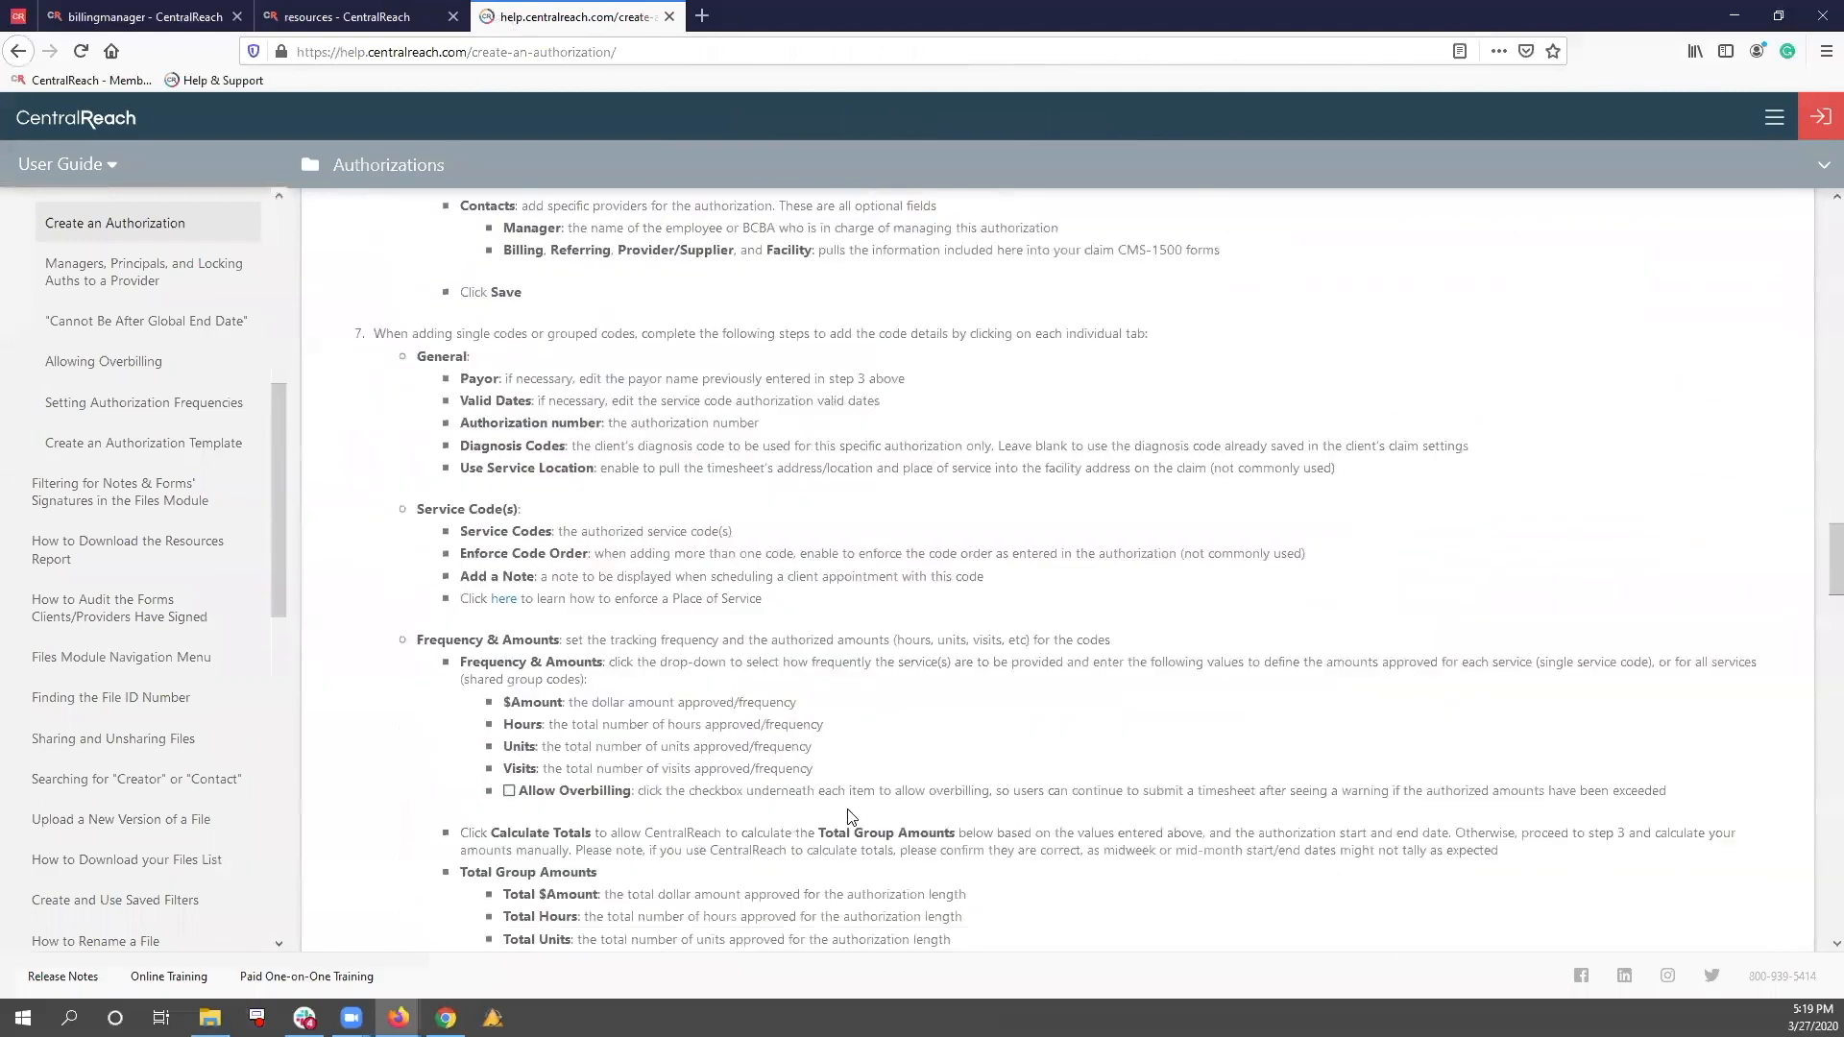
{"action": "left_click", "coordinate": [94, 164]}
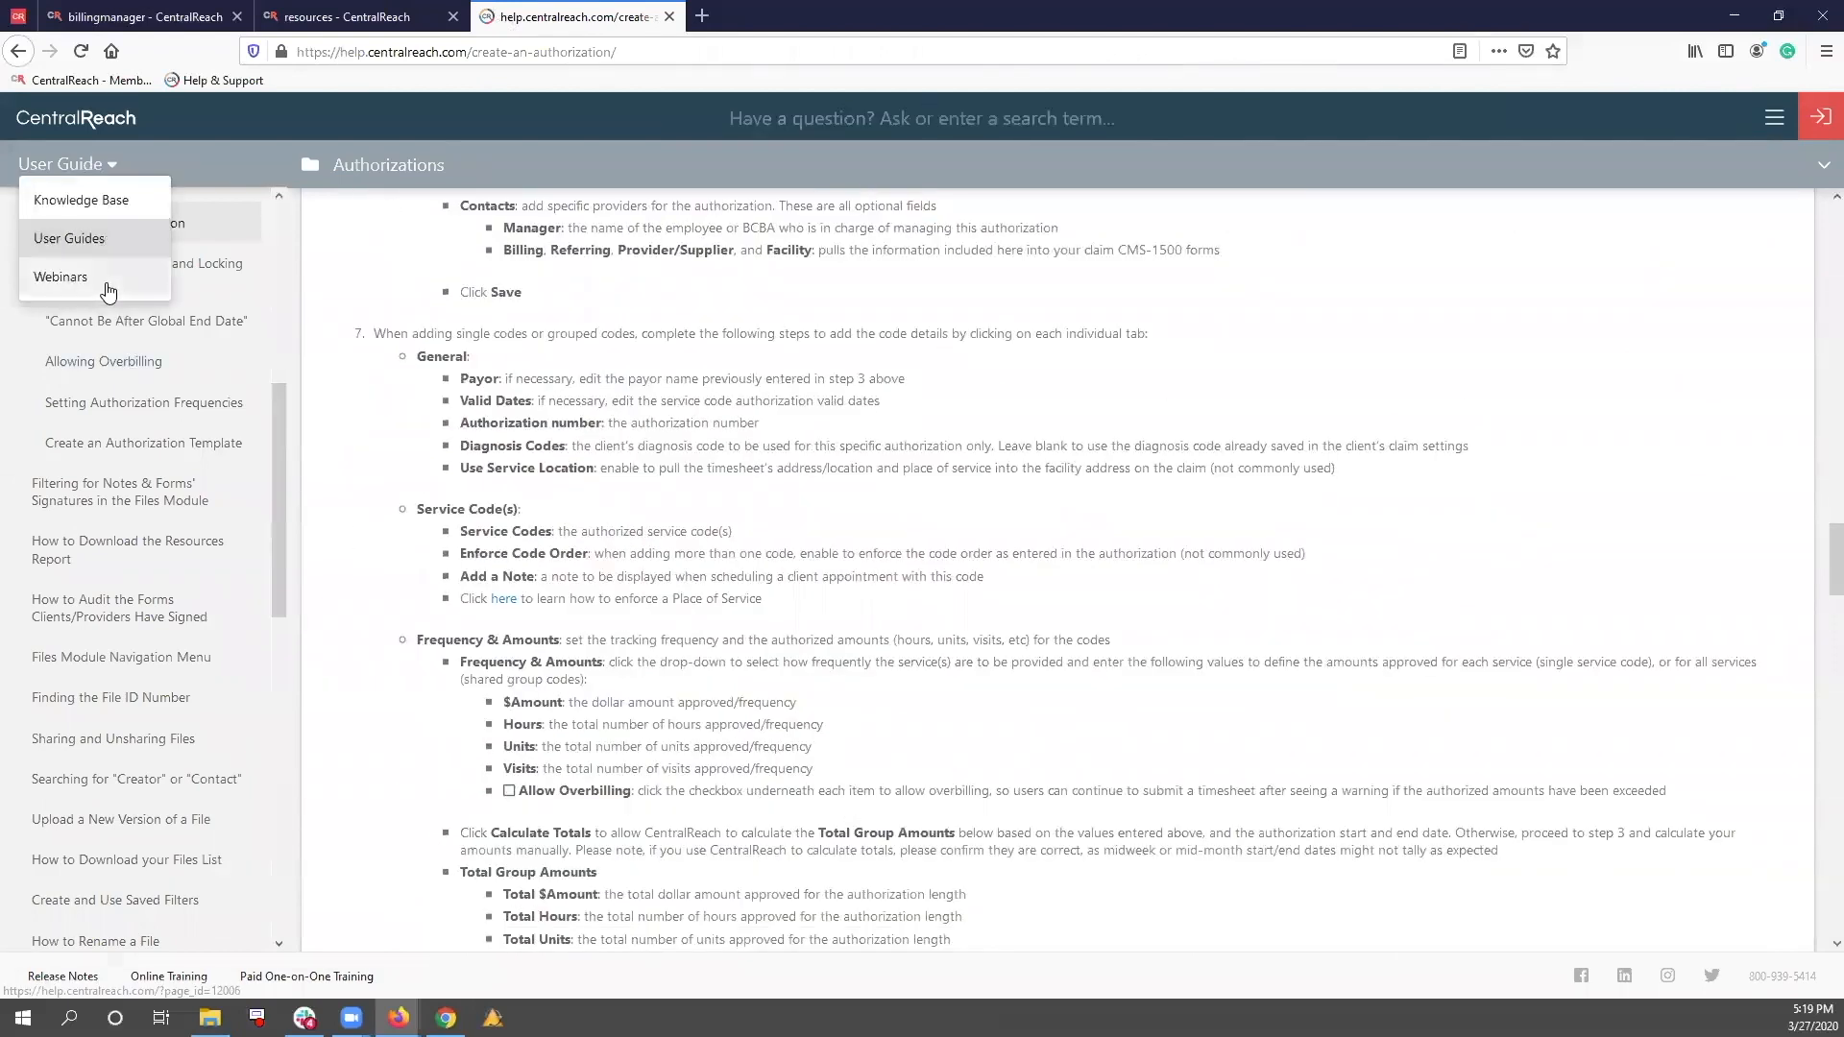
Return to the authorization and view the account's help and support ticket options
{"action": "left_click", "coordinate": [343, 16]}
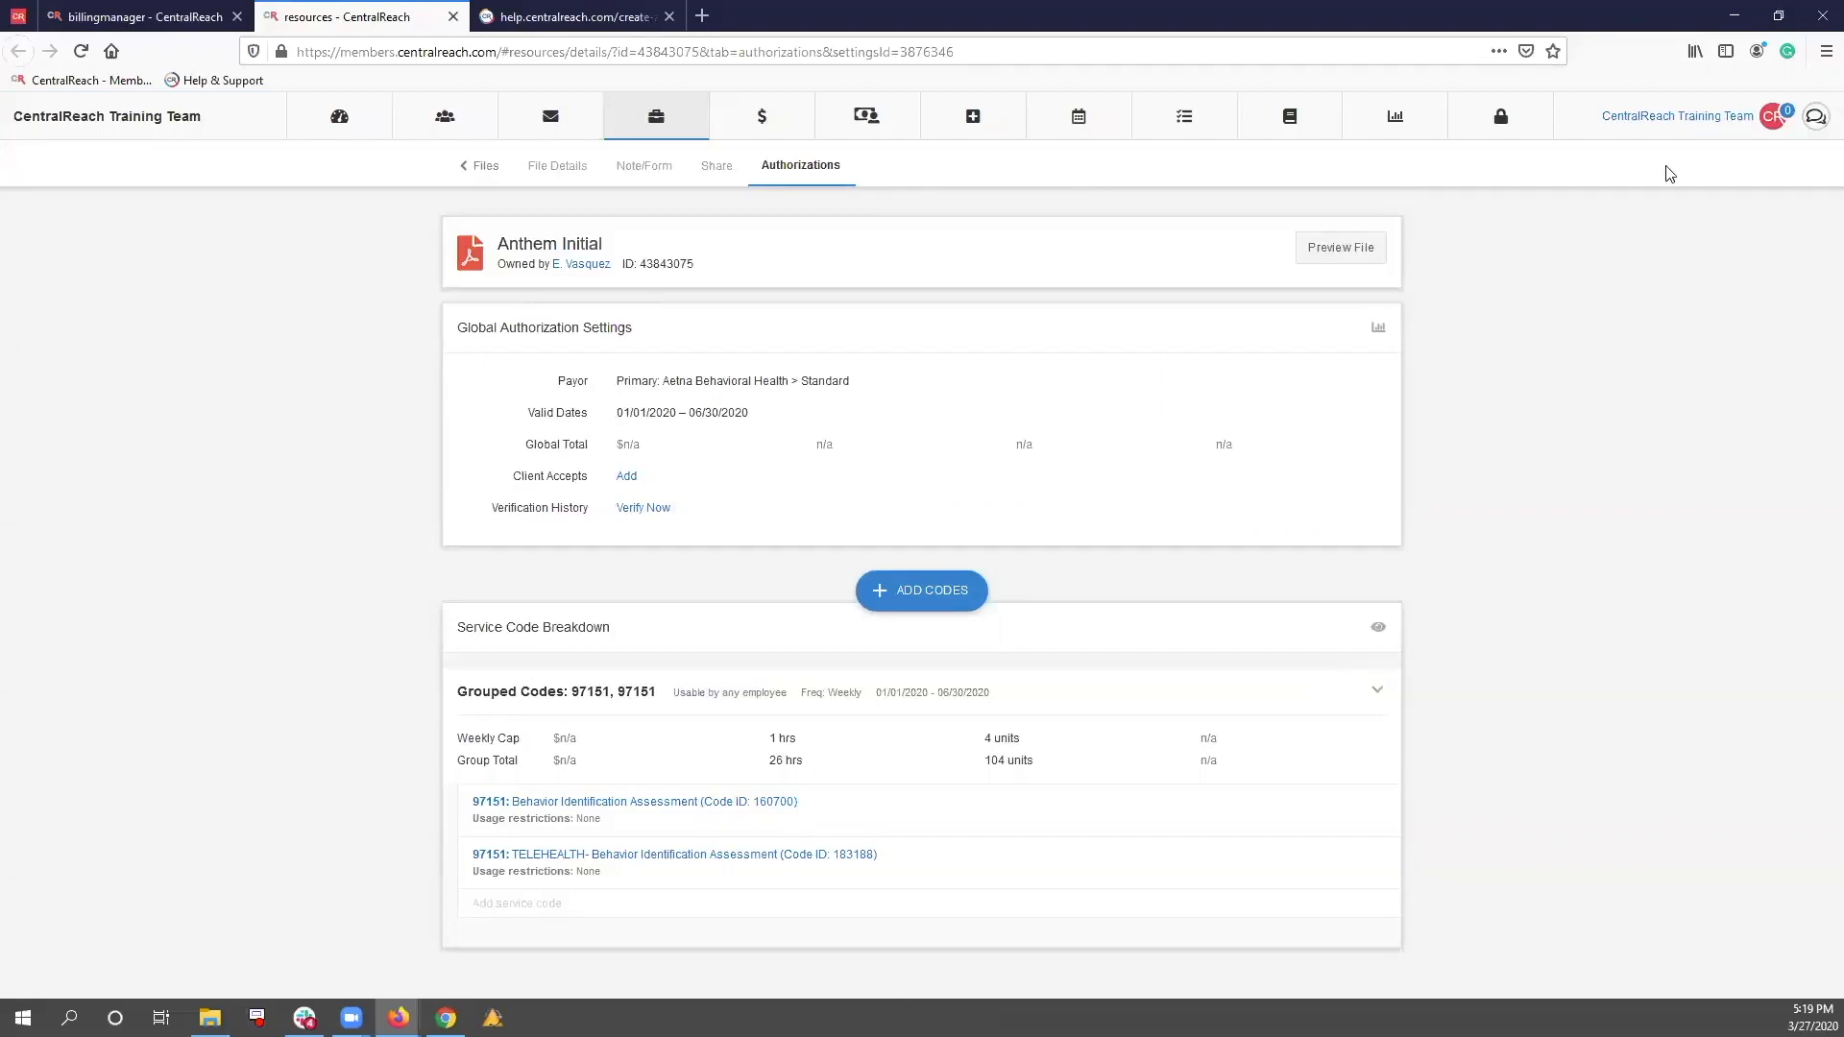
{"action": "left_click", "coordinate": [1639, 123]}
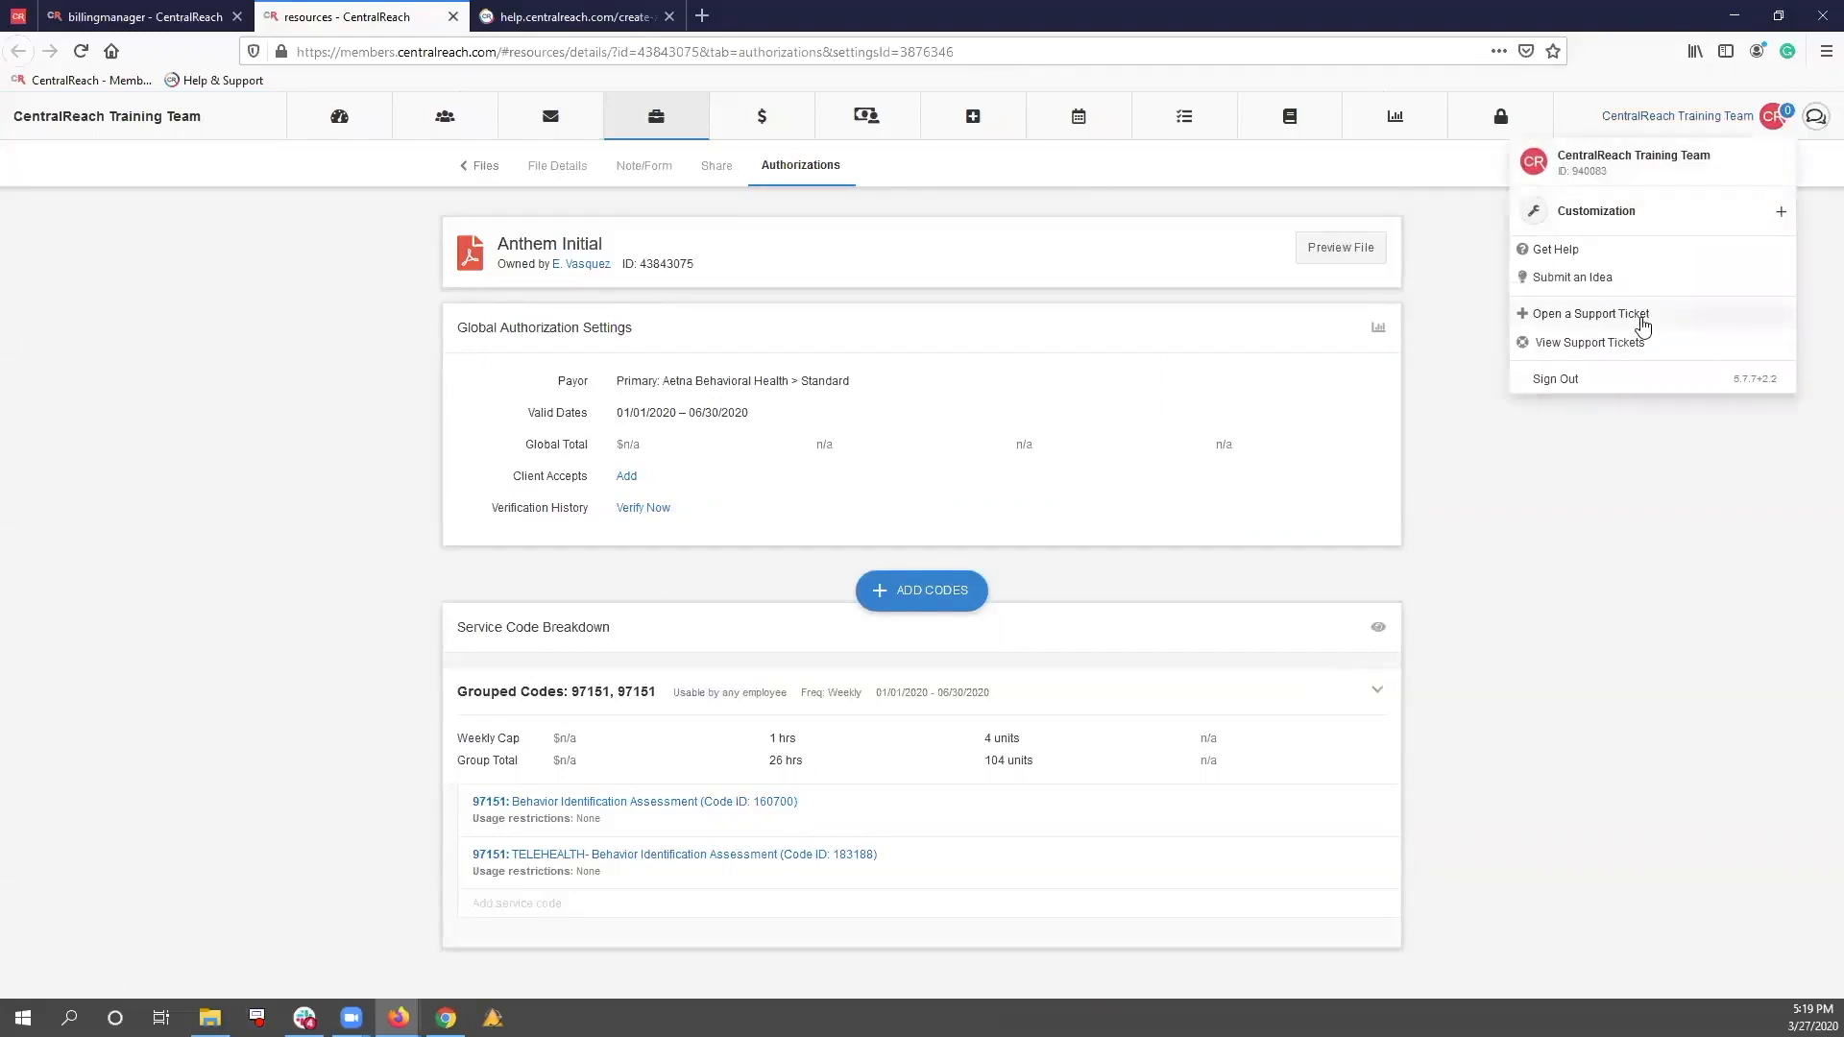
{"action": "left_click", "coordinate": [157, 616]}
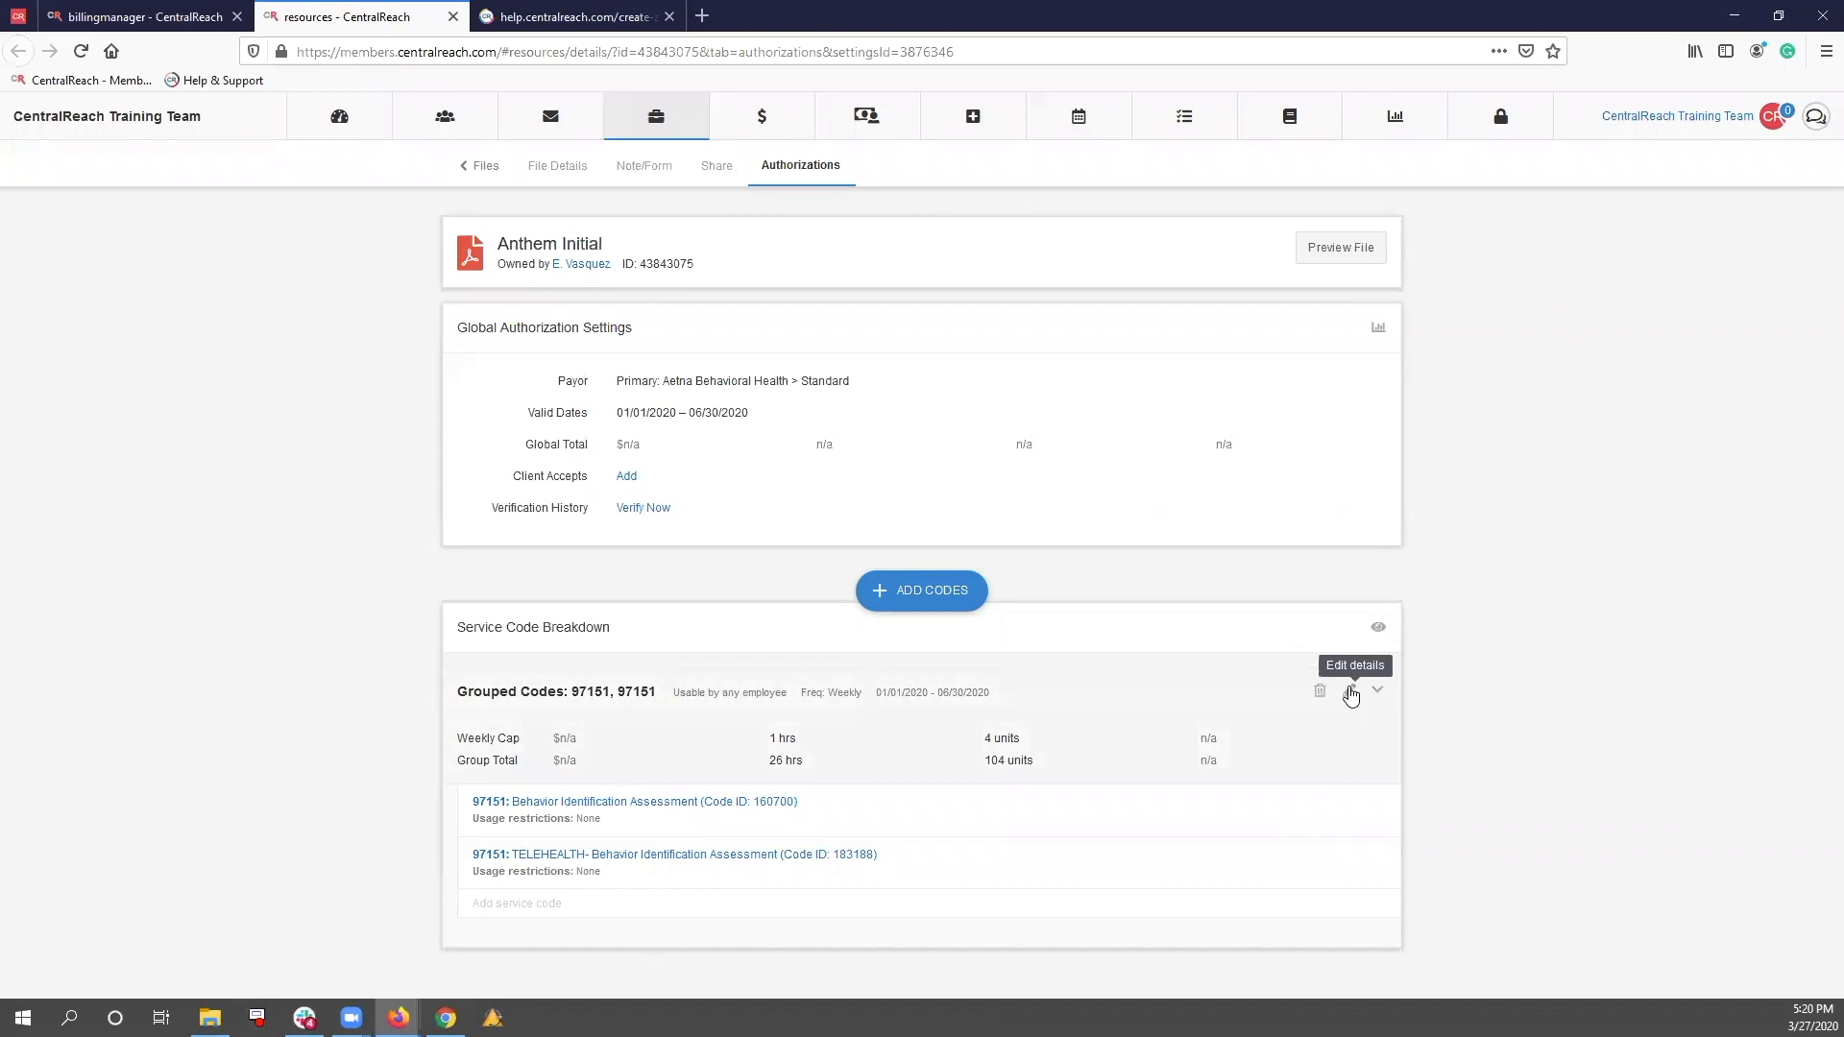
Browse the grouped 97151 codes' end date calendar back to March 2020, and close the details without saving
{"action": "left_click", "coordinate": [1351, 692]}
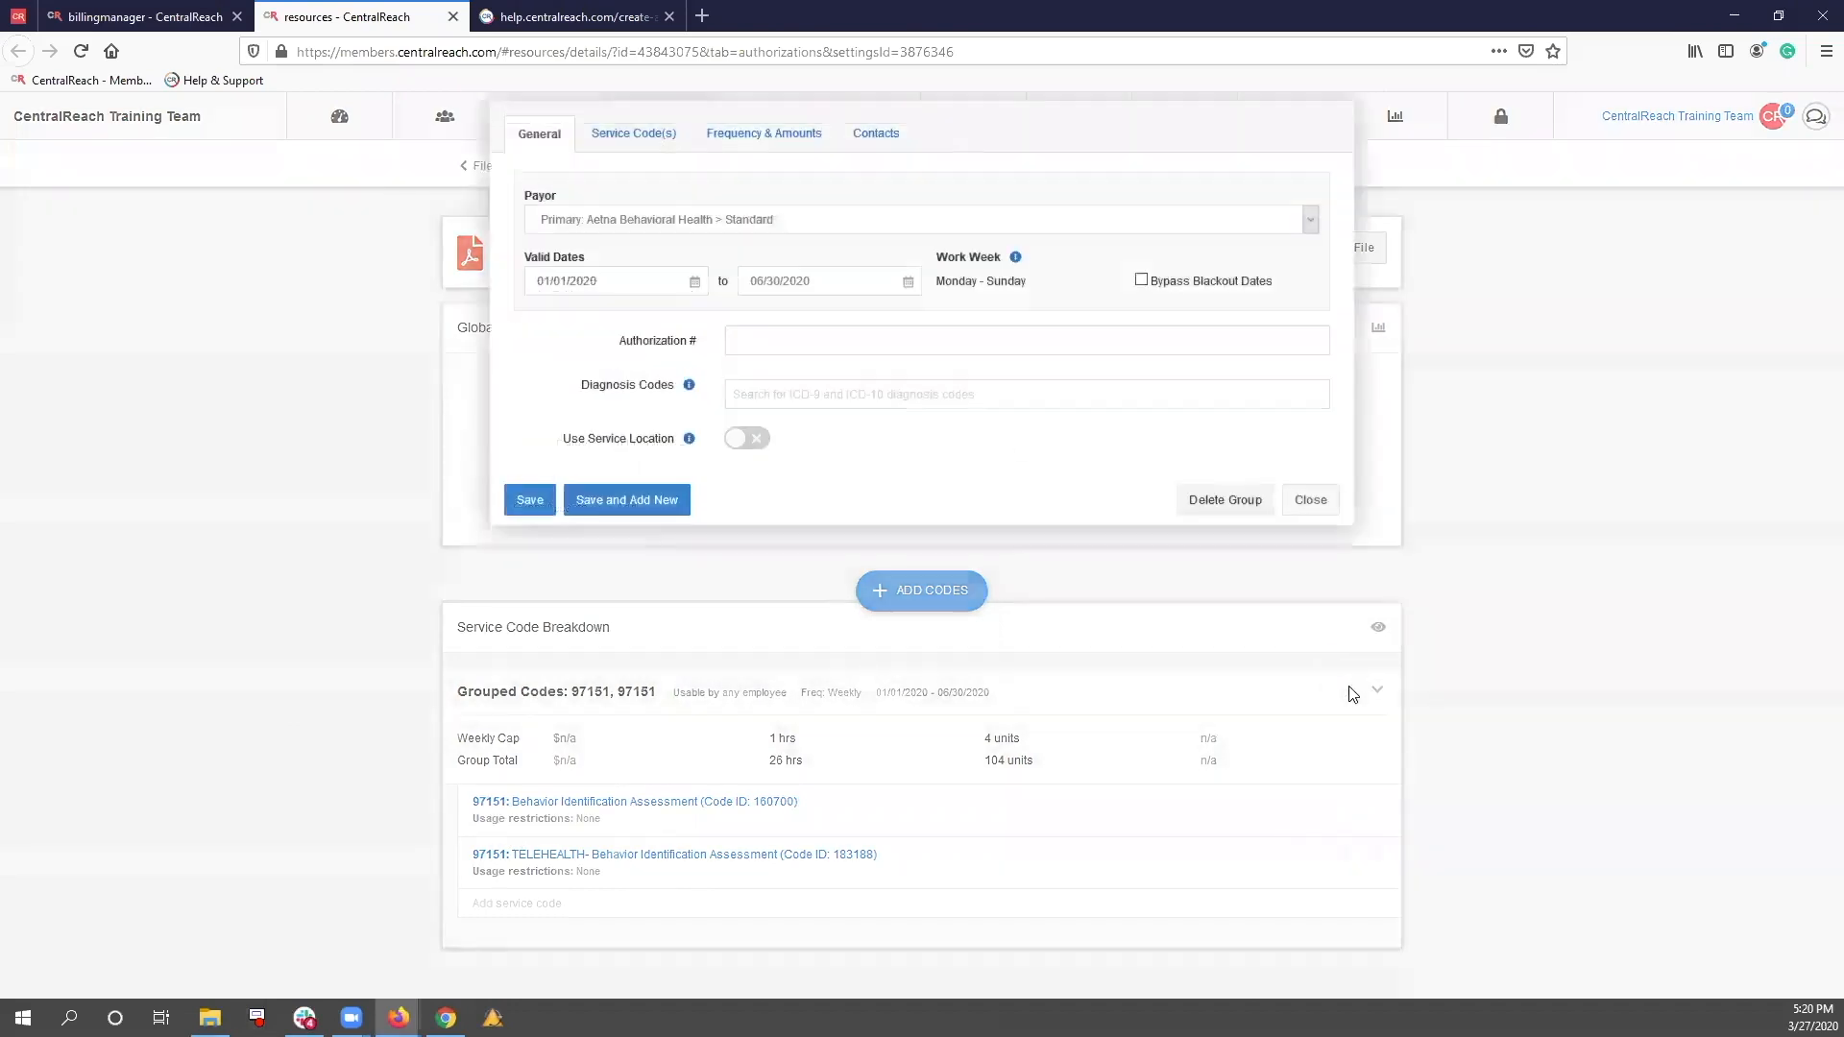
{"action": "left_click", "coordinate": [857, 290]}
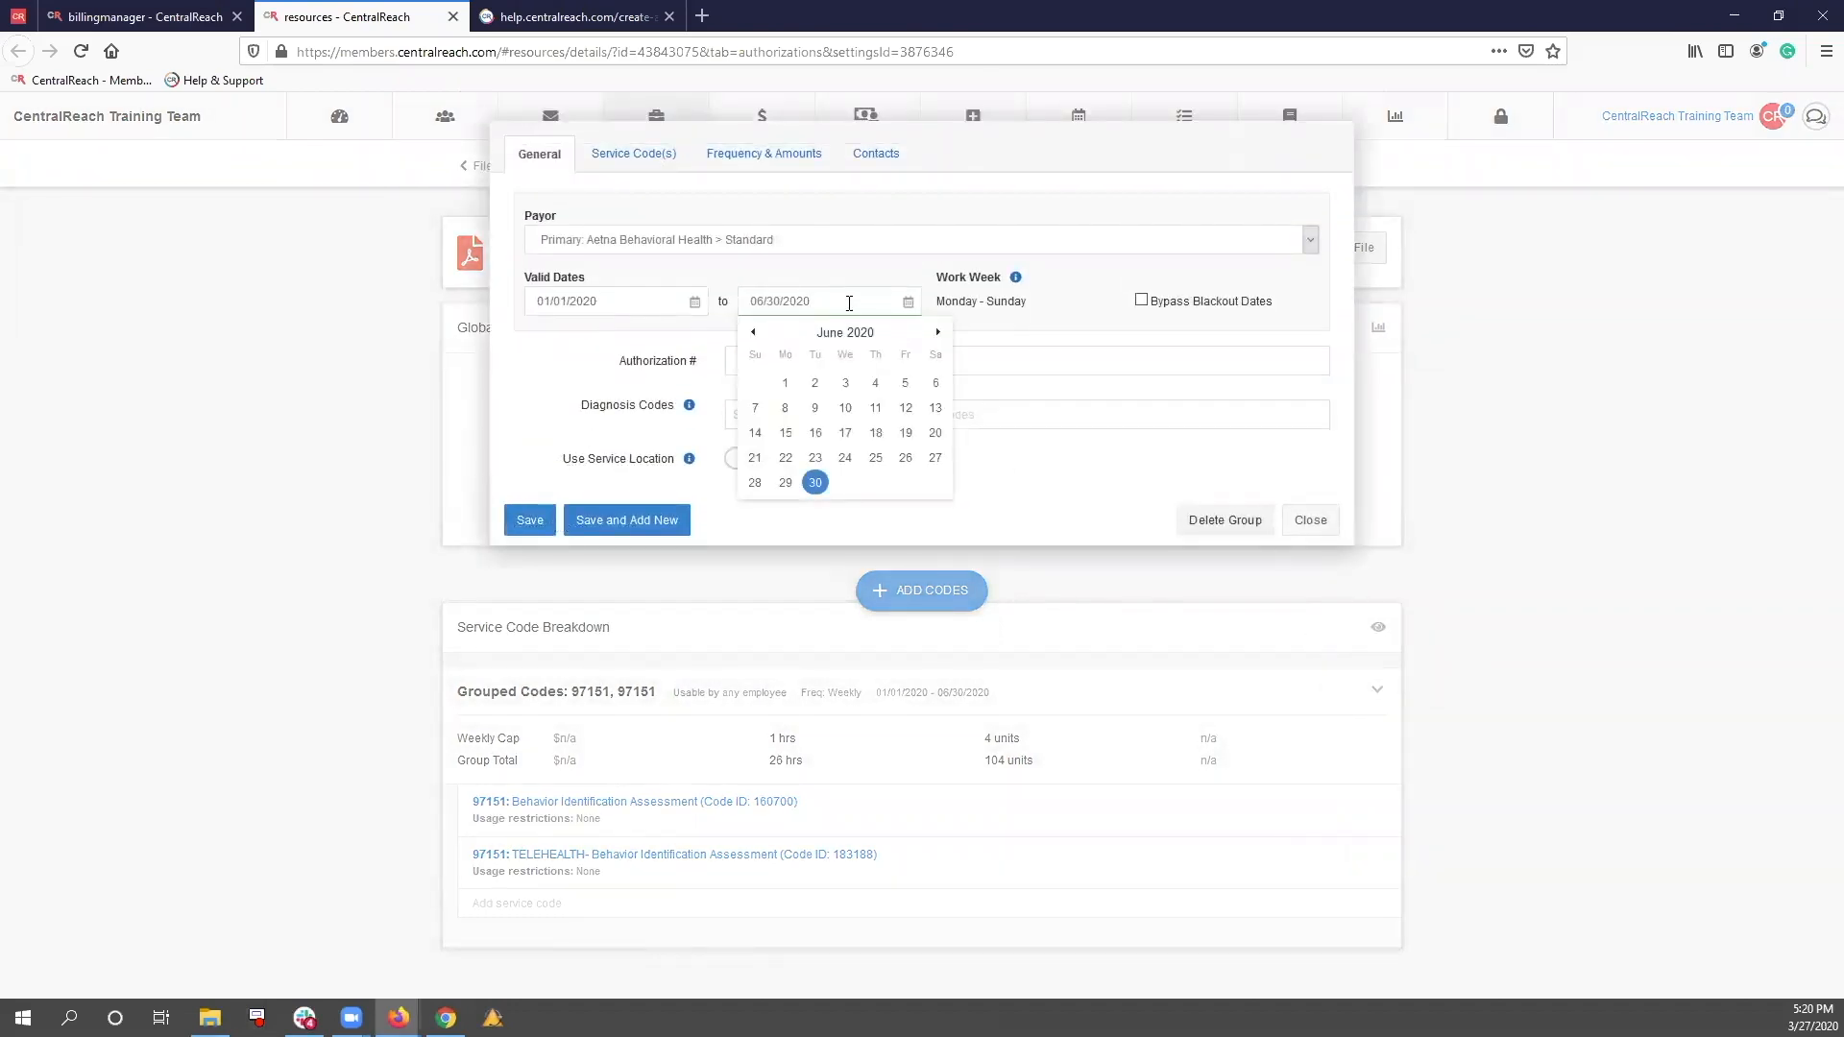
{"action": "left_click", "coordinate": [754, 333]}
{"action": "left_click", "coordinate": [754, 334]}
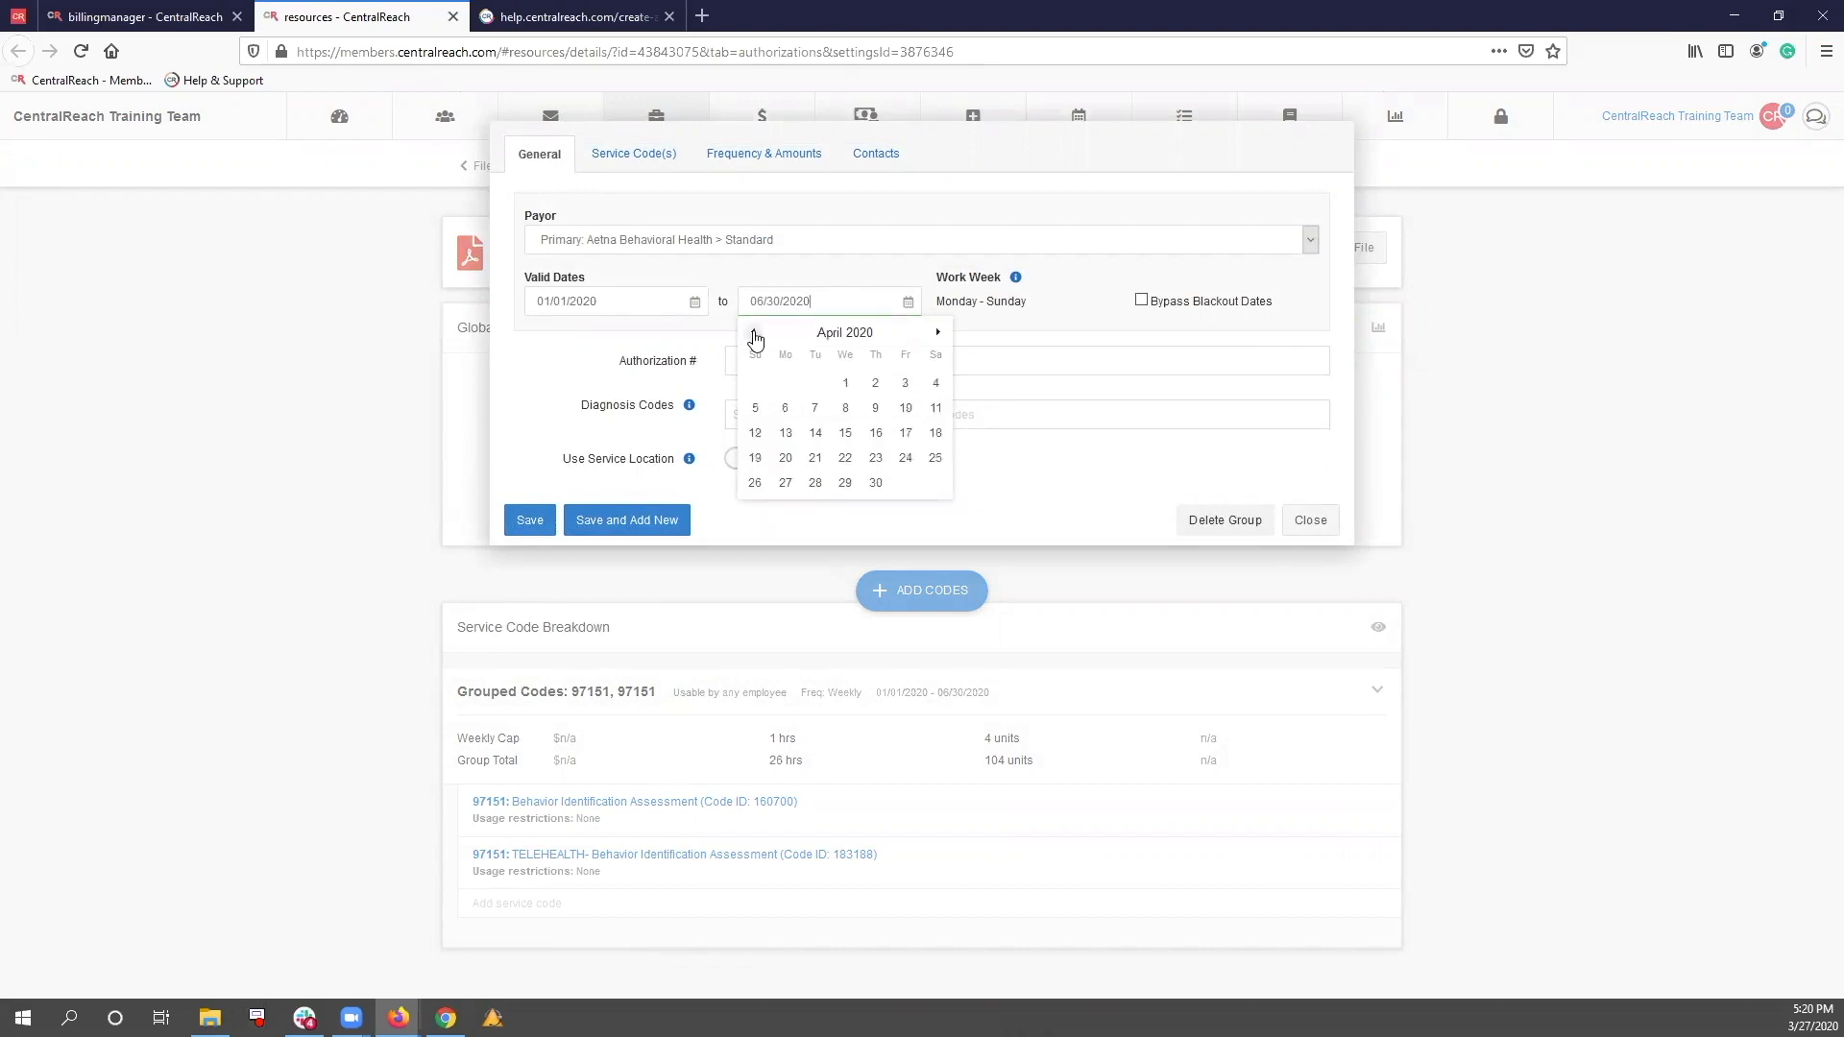
{"action": "left_click", "coordinate": [754, 333]}
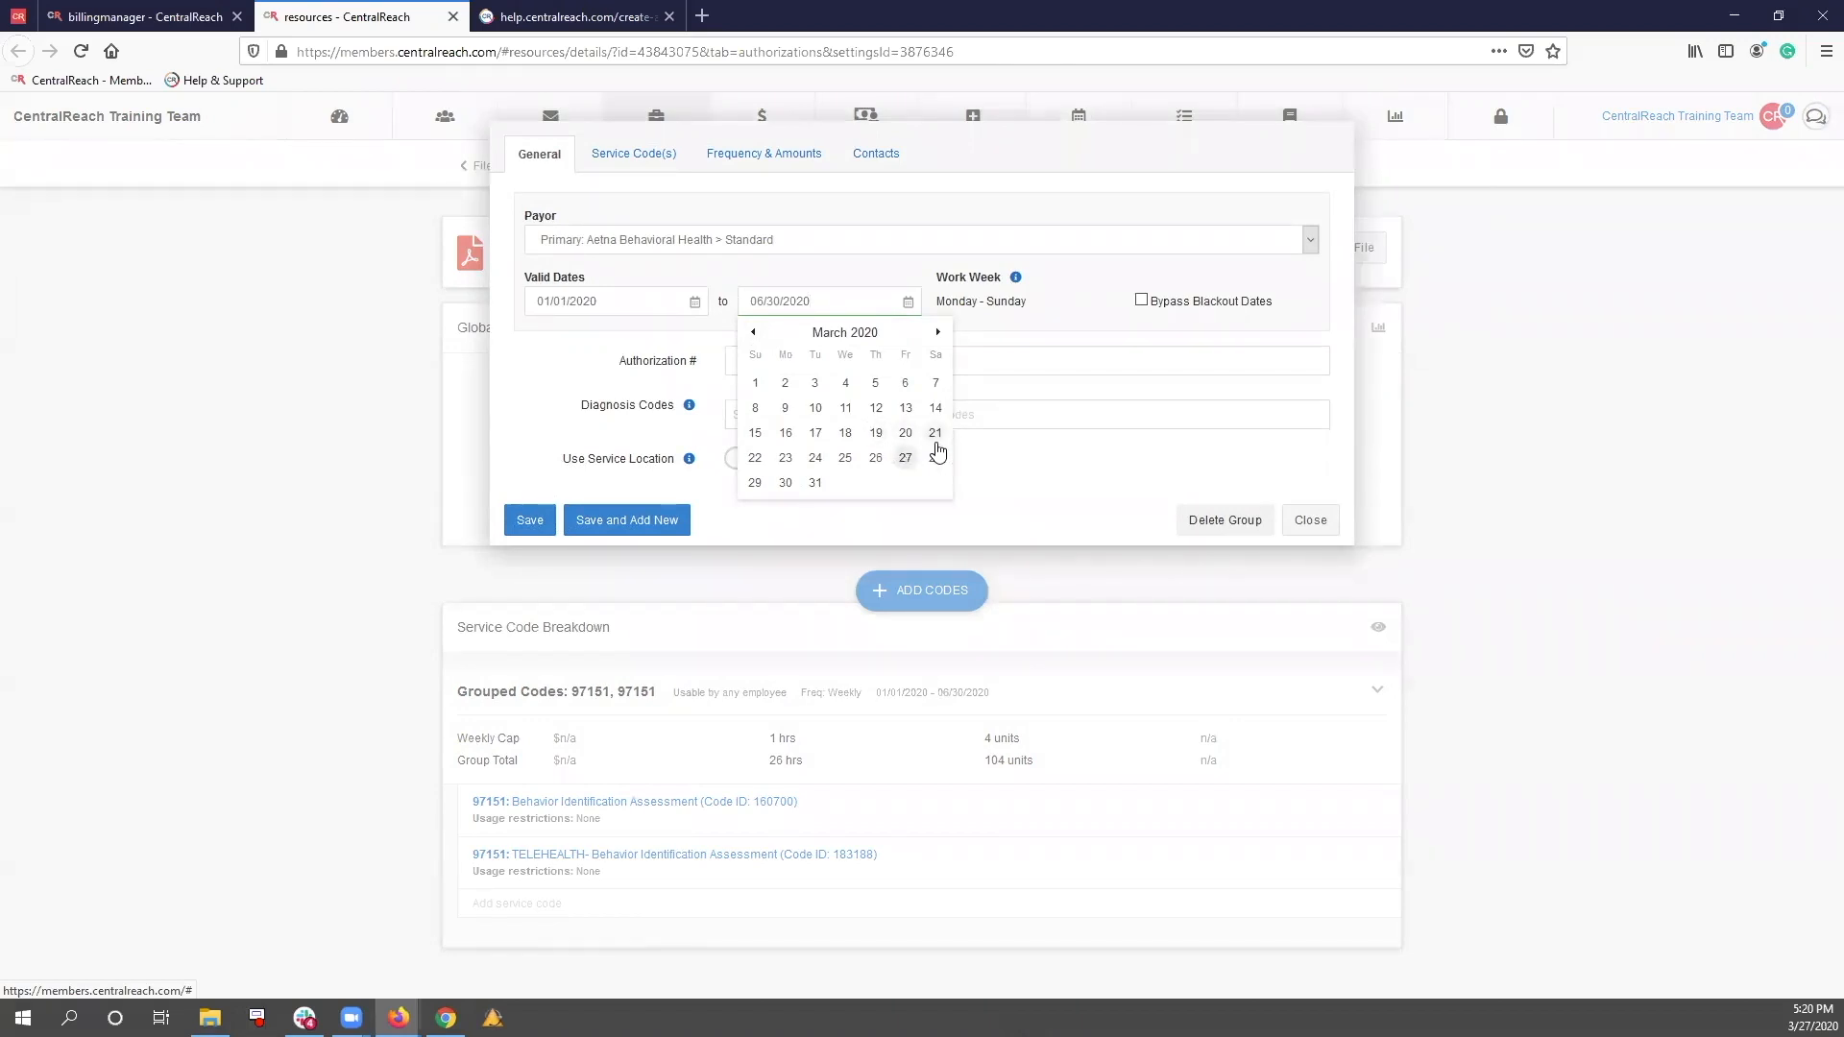
{"action": "left_click", "coordinate": [1191, 484]}
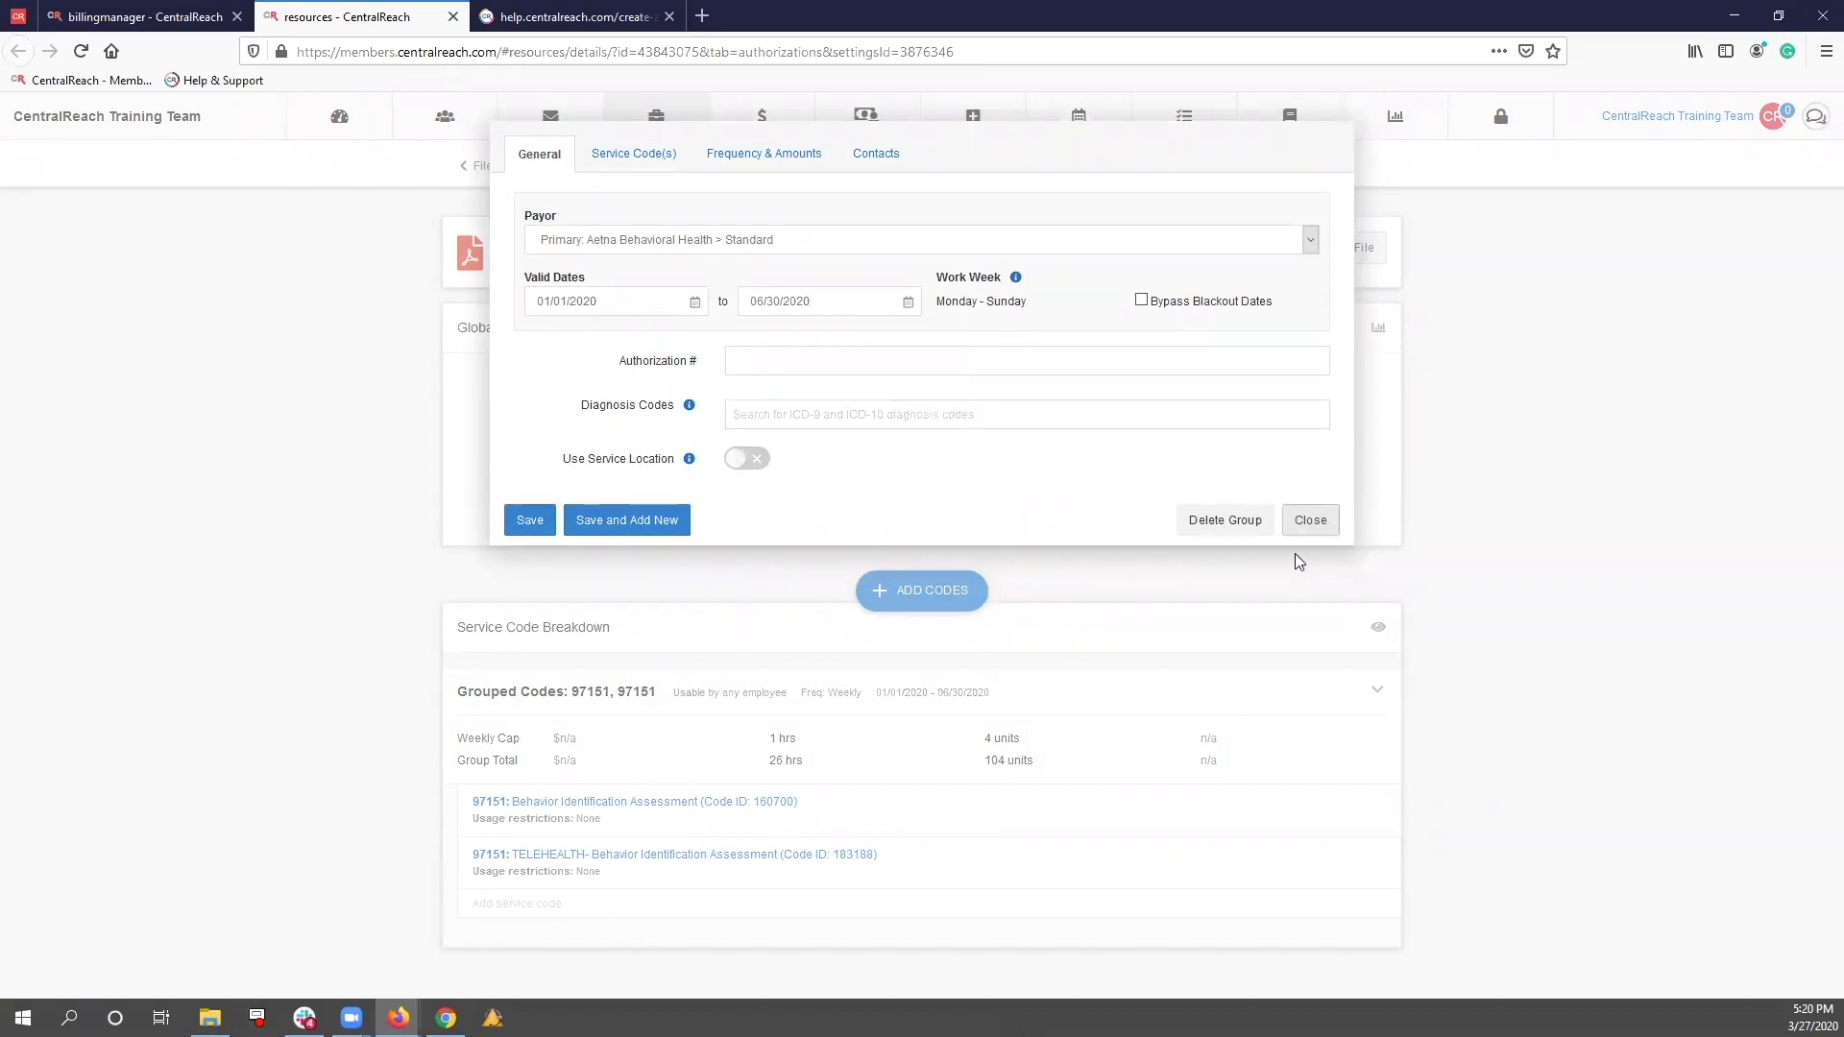
{"action": "left_click", "coordinate": [1310, 520]}
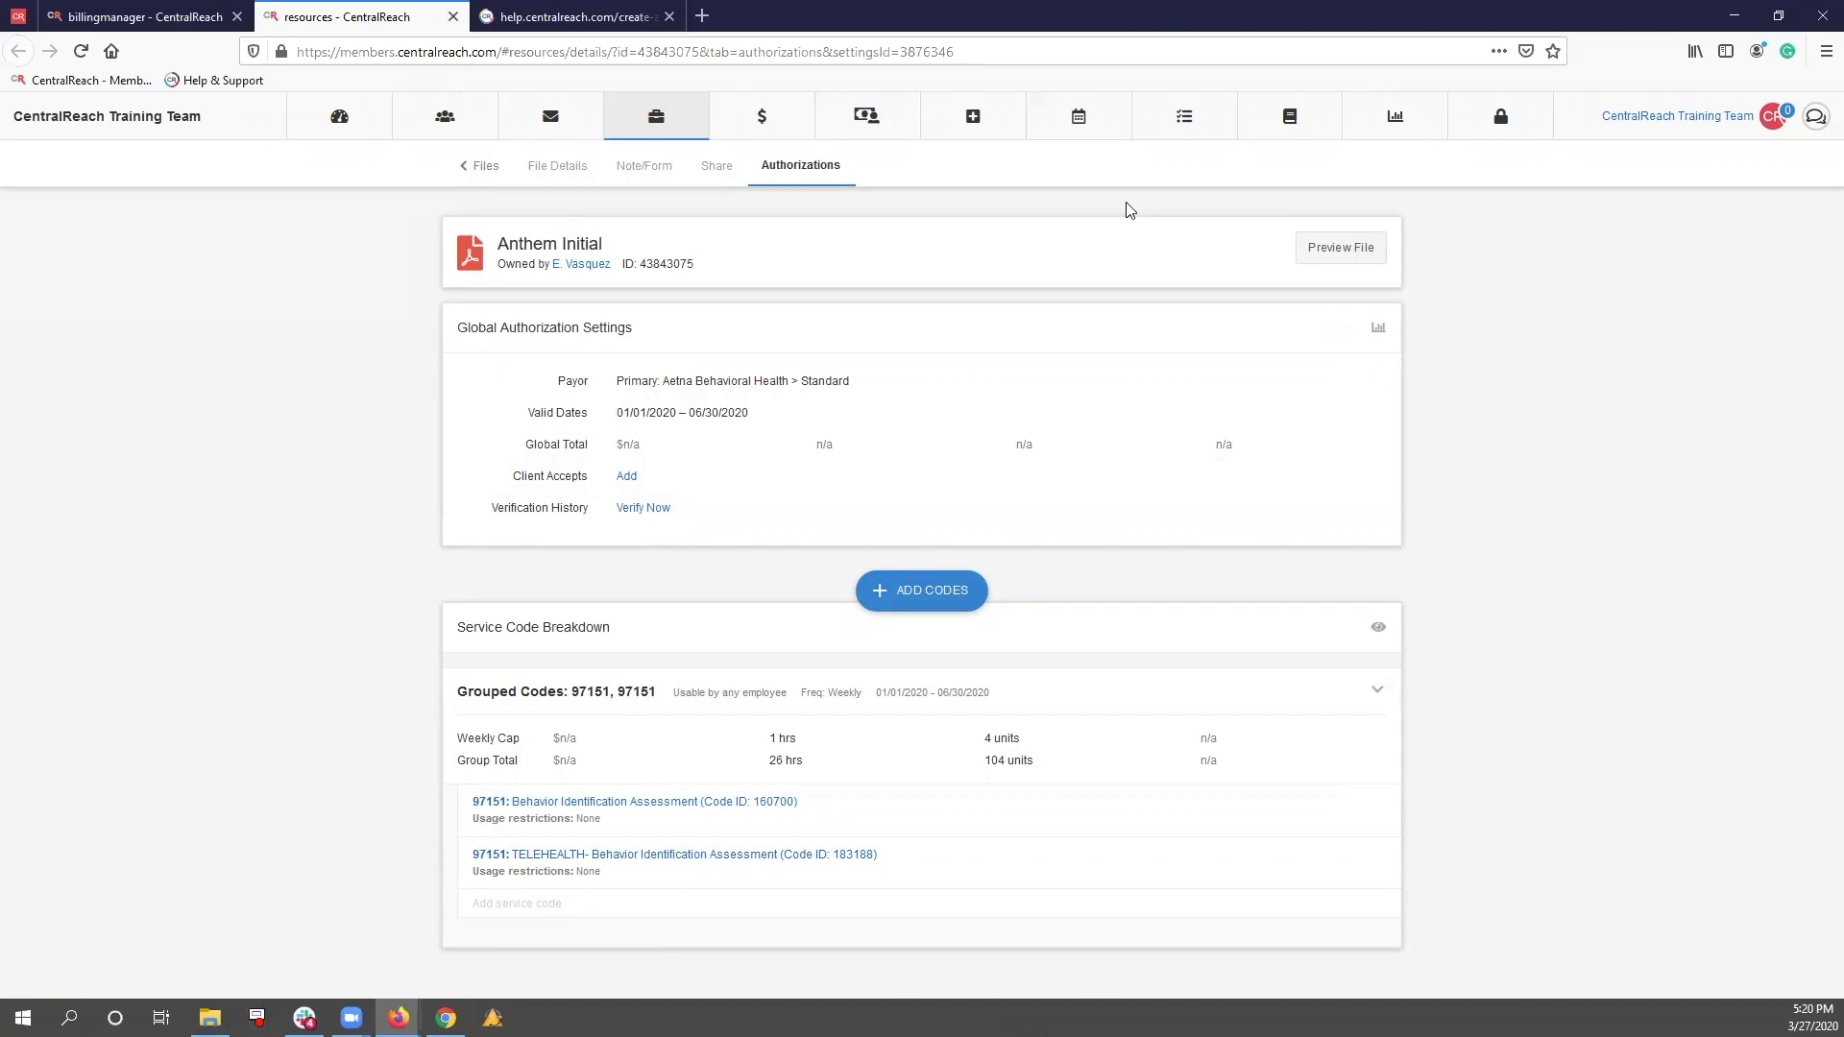
Open the scheduling grid, remove the provider filter, and filter the appointments by service code 97151: Behavior Identification Assessment
{"action": "mouse_move", "coordinate": [1071, 134]}
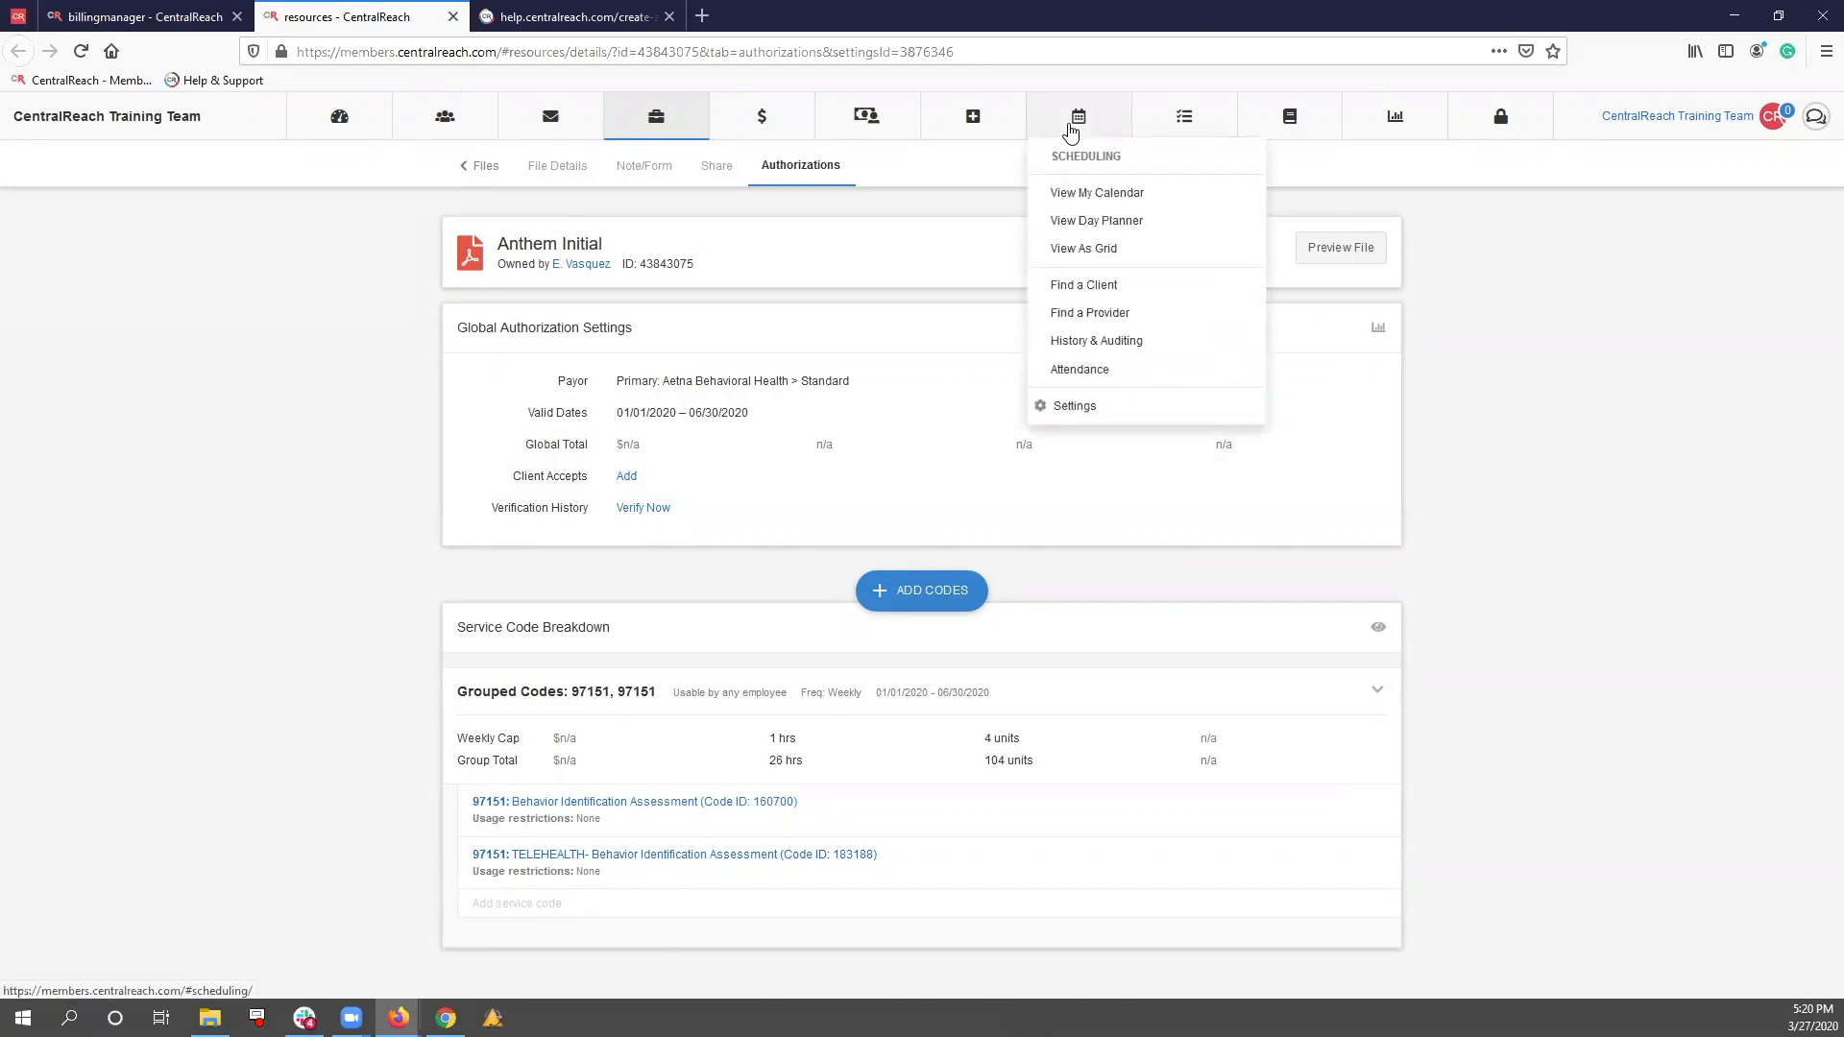
{"action": "left_click", "coordinate": [1063, 253]}
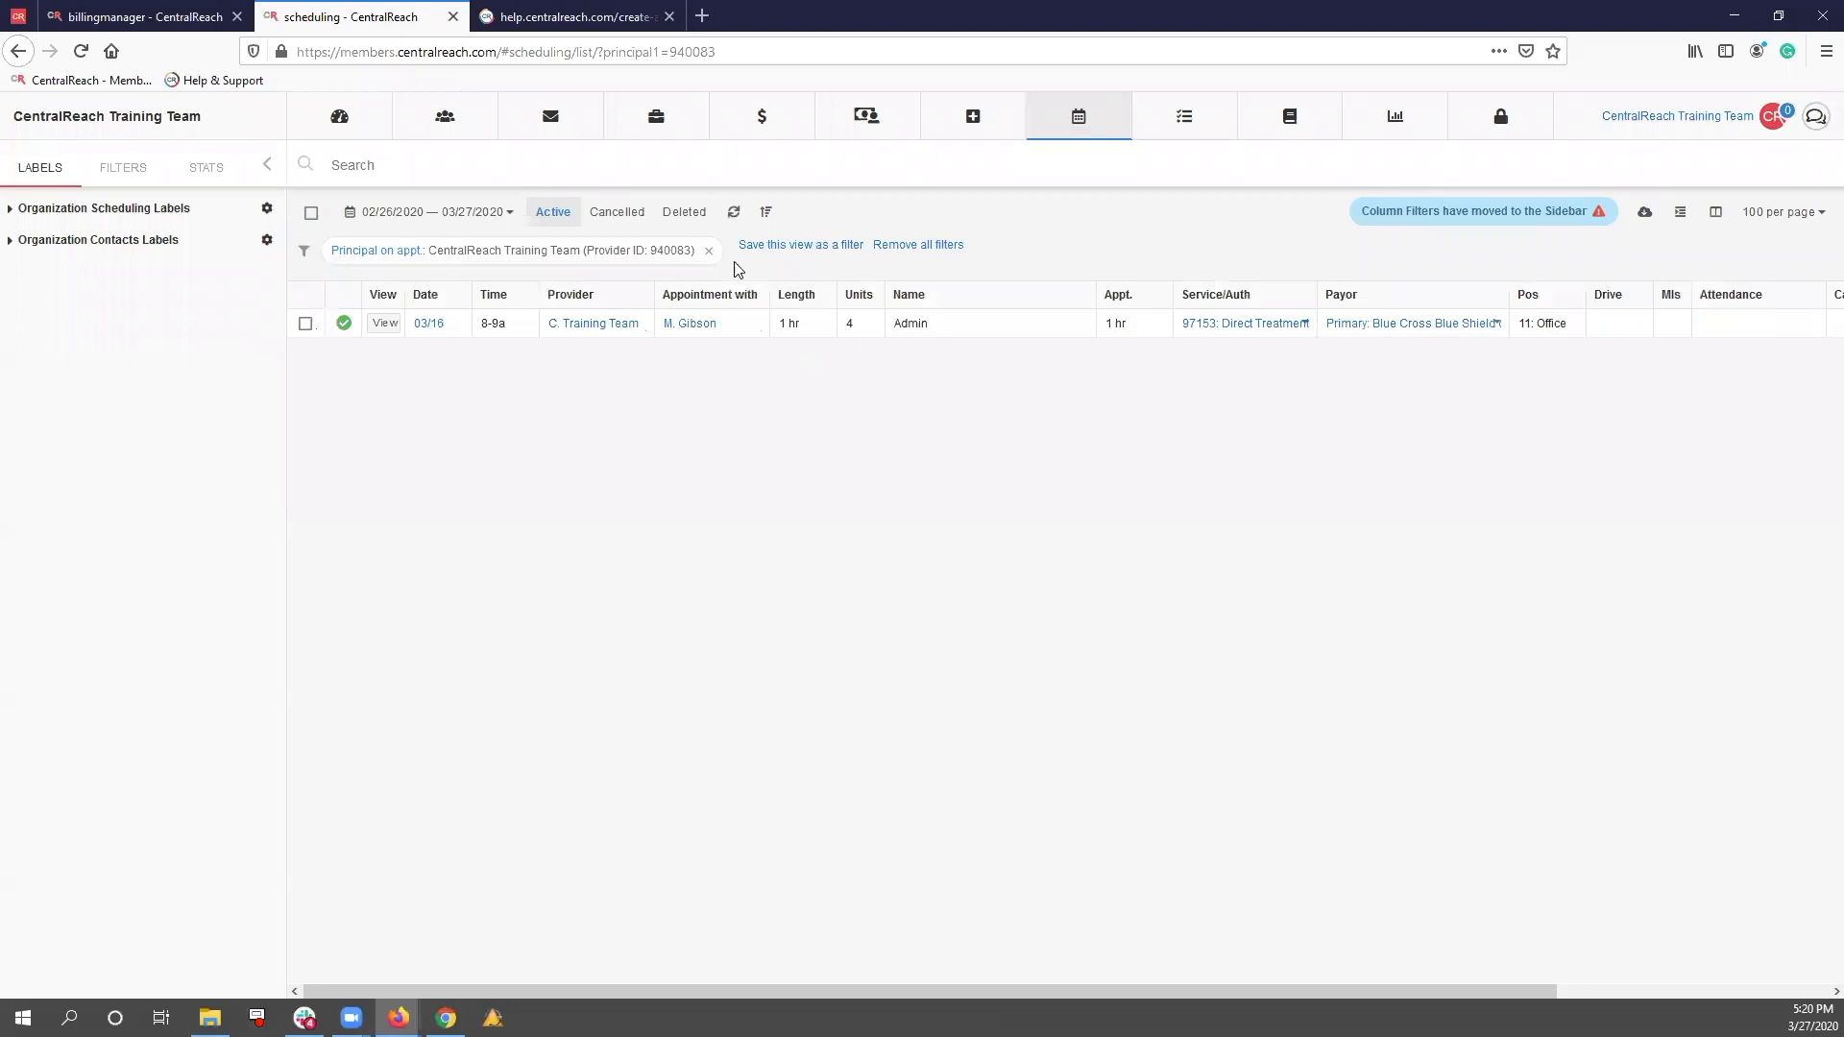
{"action": "left_click", "coordinate": [710, 252]}
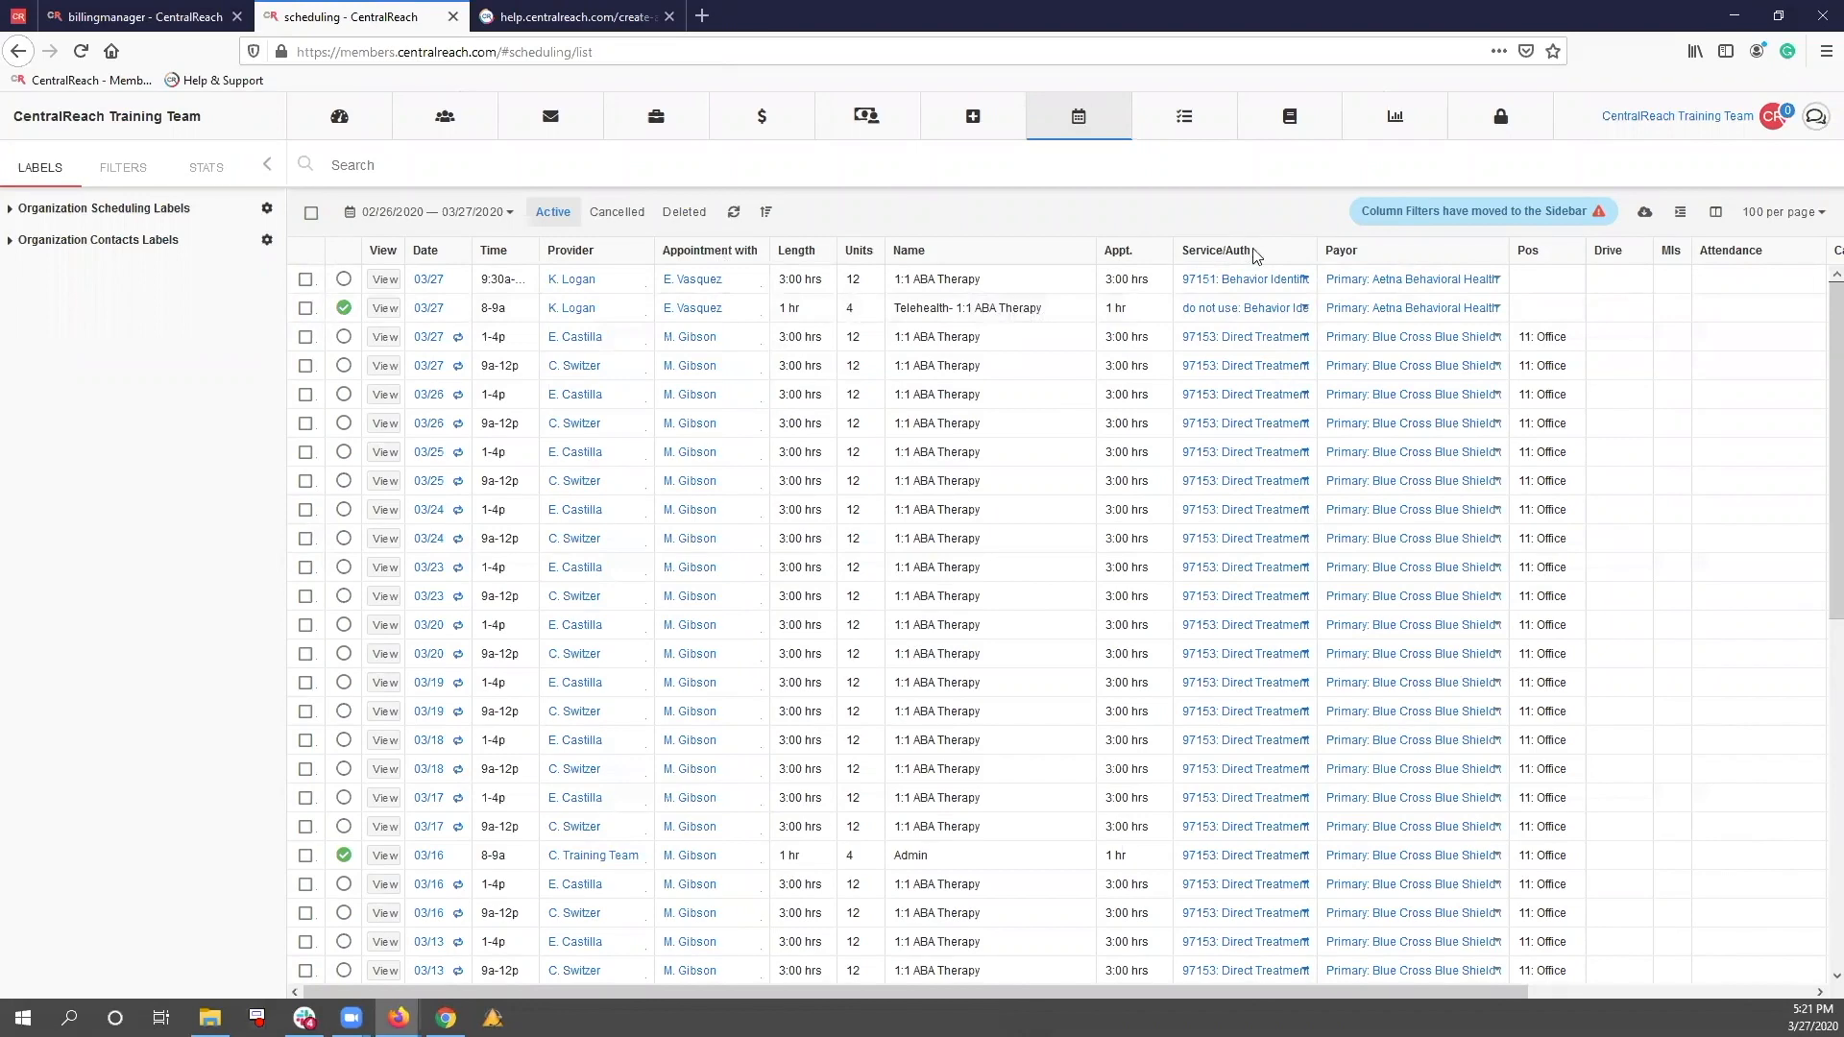
{"action": "left_click", "coordinate": [1306, 280]}
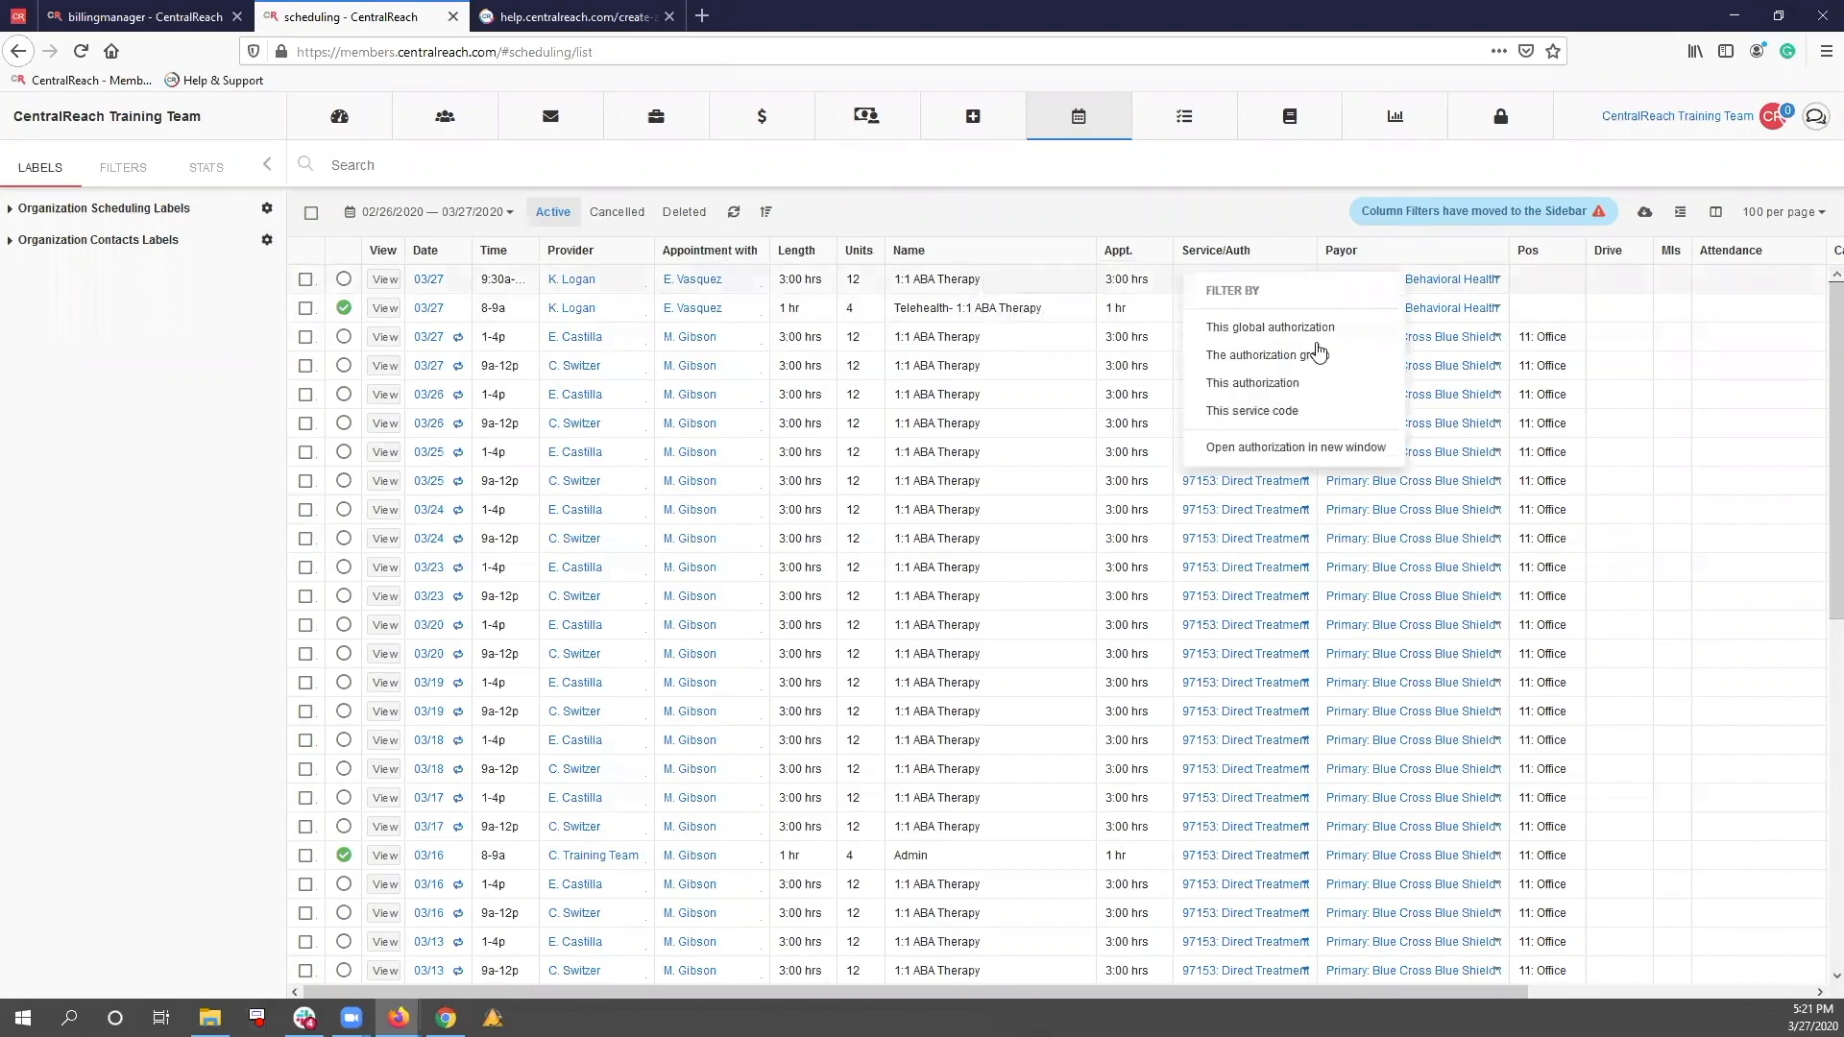
{"action": "left_click", "coordinate": [1264, 413]}
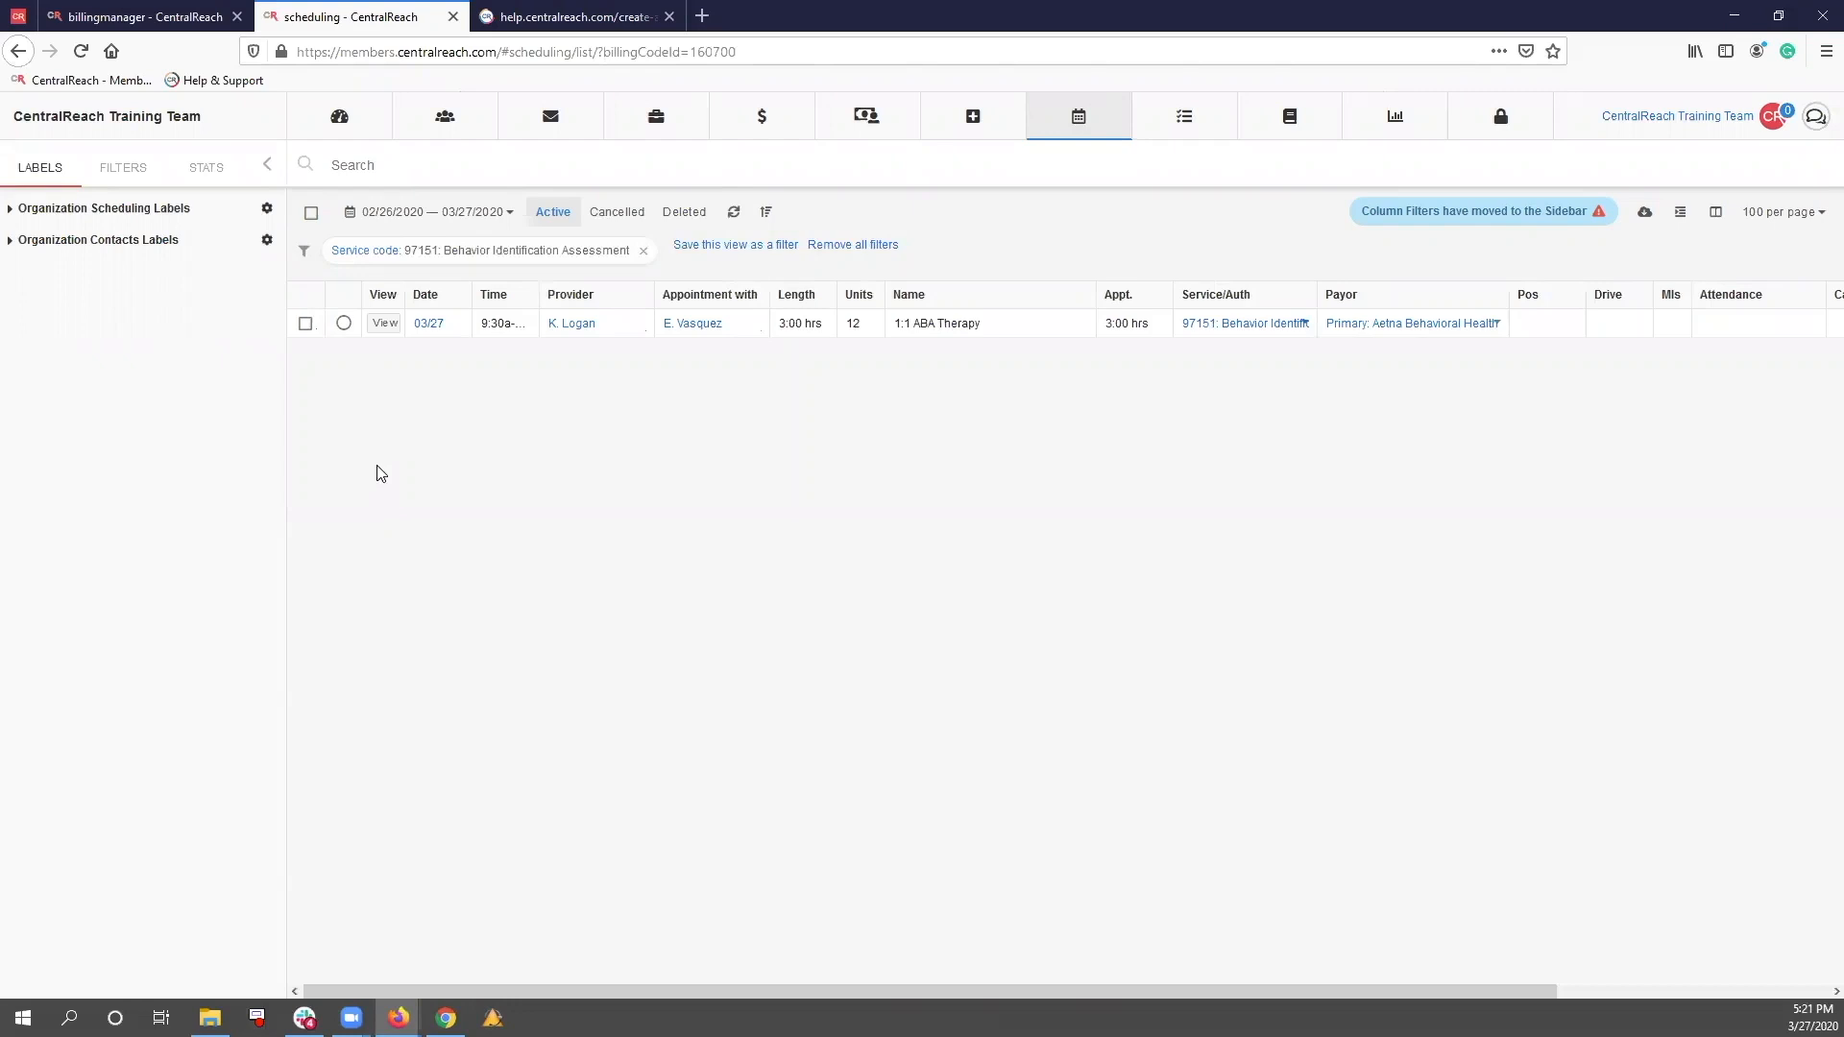
Open the full details of the 03/27 1:1 ABA Therapy appointment found under the 97151 code
{"action": "left_click", "coordinate": [384, 324]}
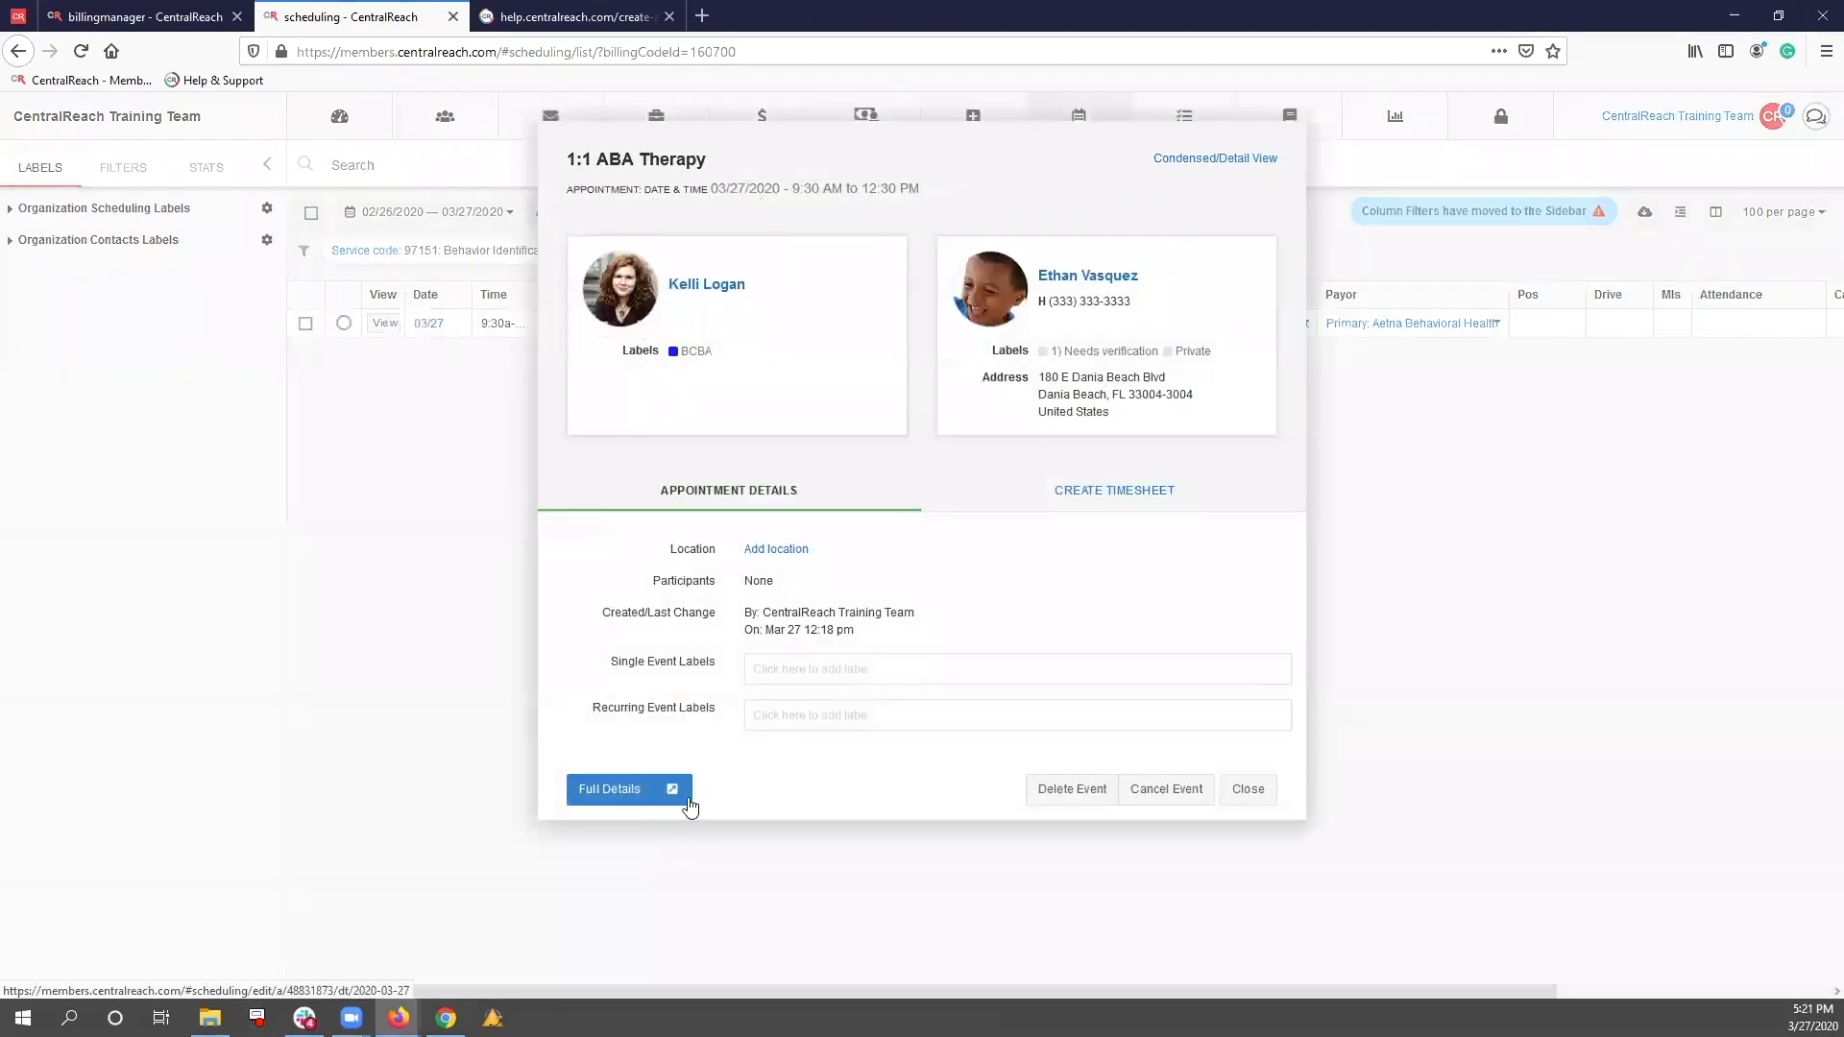
{"action": "left_click", "coordinate": [672, 792]}
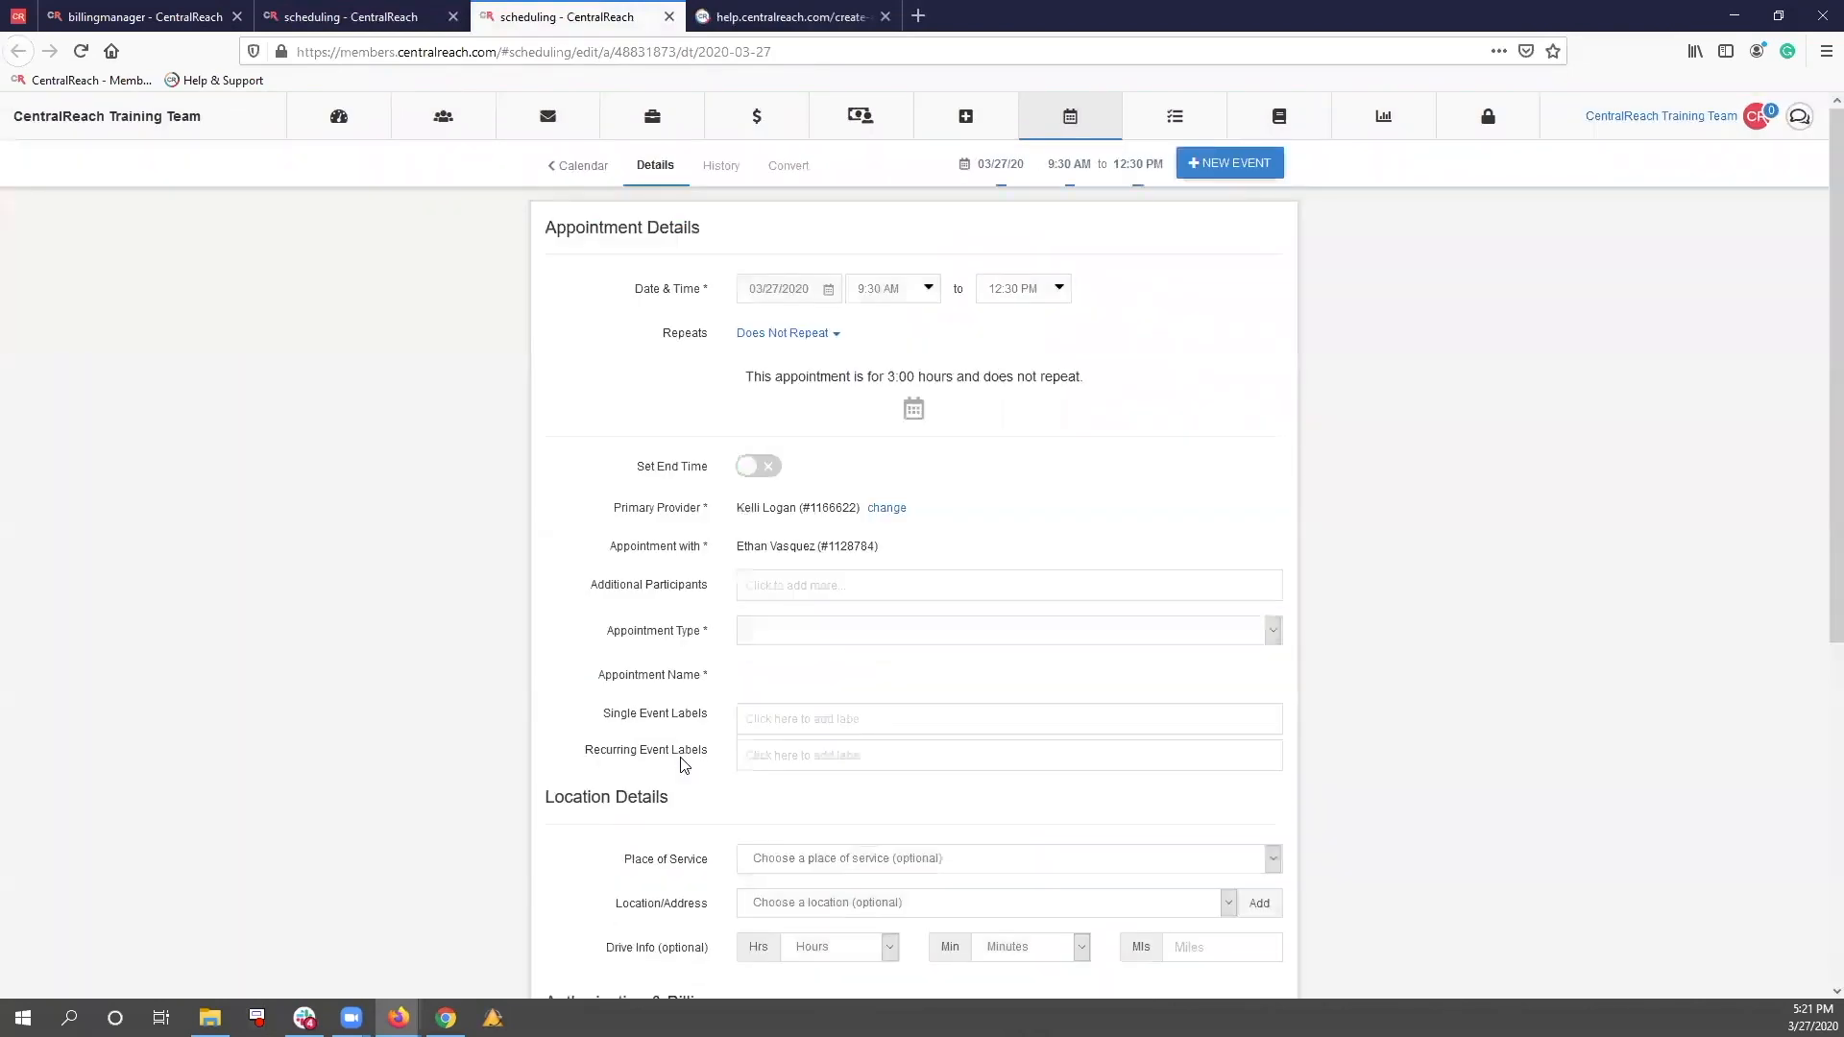
{"action": "scroll", "coordinate": [677, 763], "scroll_direction": "down", "scroll_amount": 3}
{"action": "scroll", "coordinate": [682, 759], "scroll_direction": "up", "scroll_amount": 1}
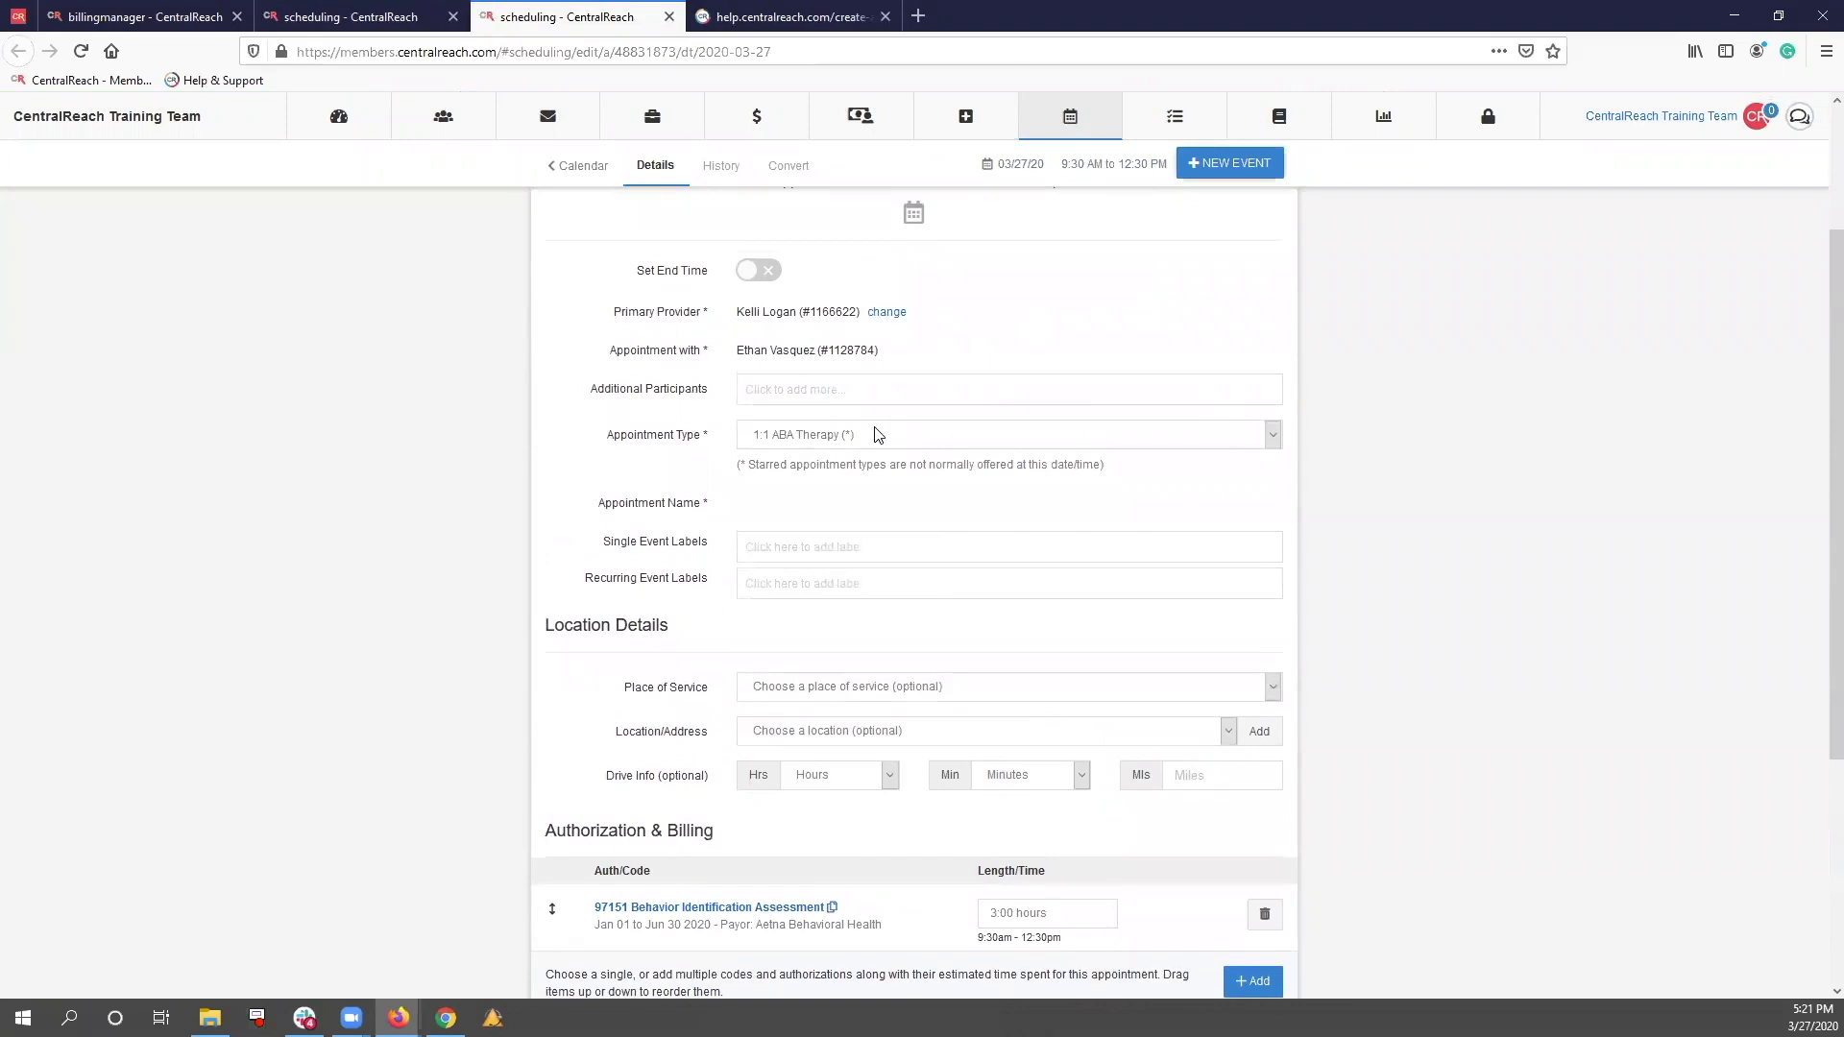
Set the appointment type to Other and name the appointment "Telehealth: 1:1 ABA Therapy"
{"action": "left_click", "coordinate": [812, 442]}
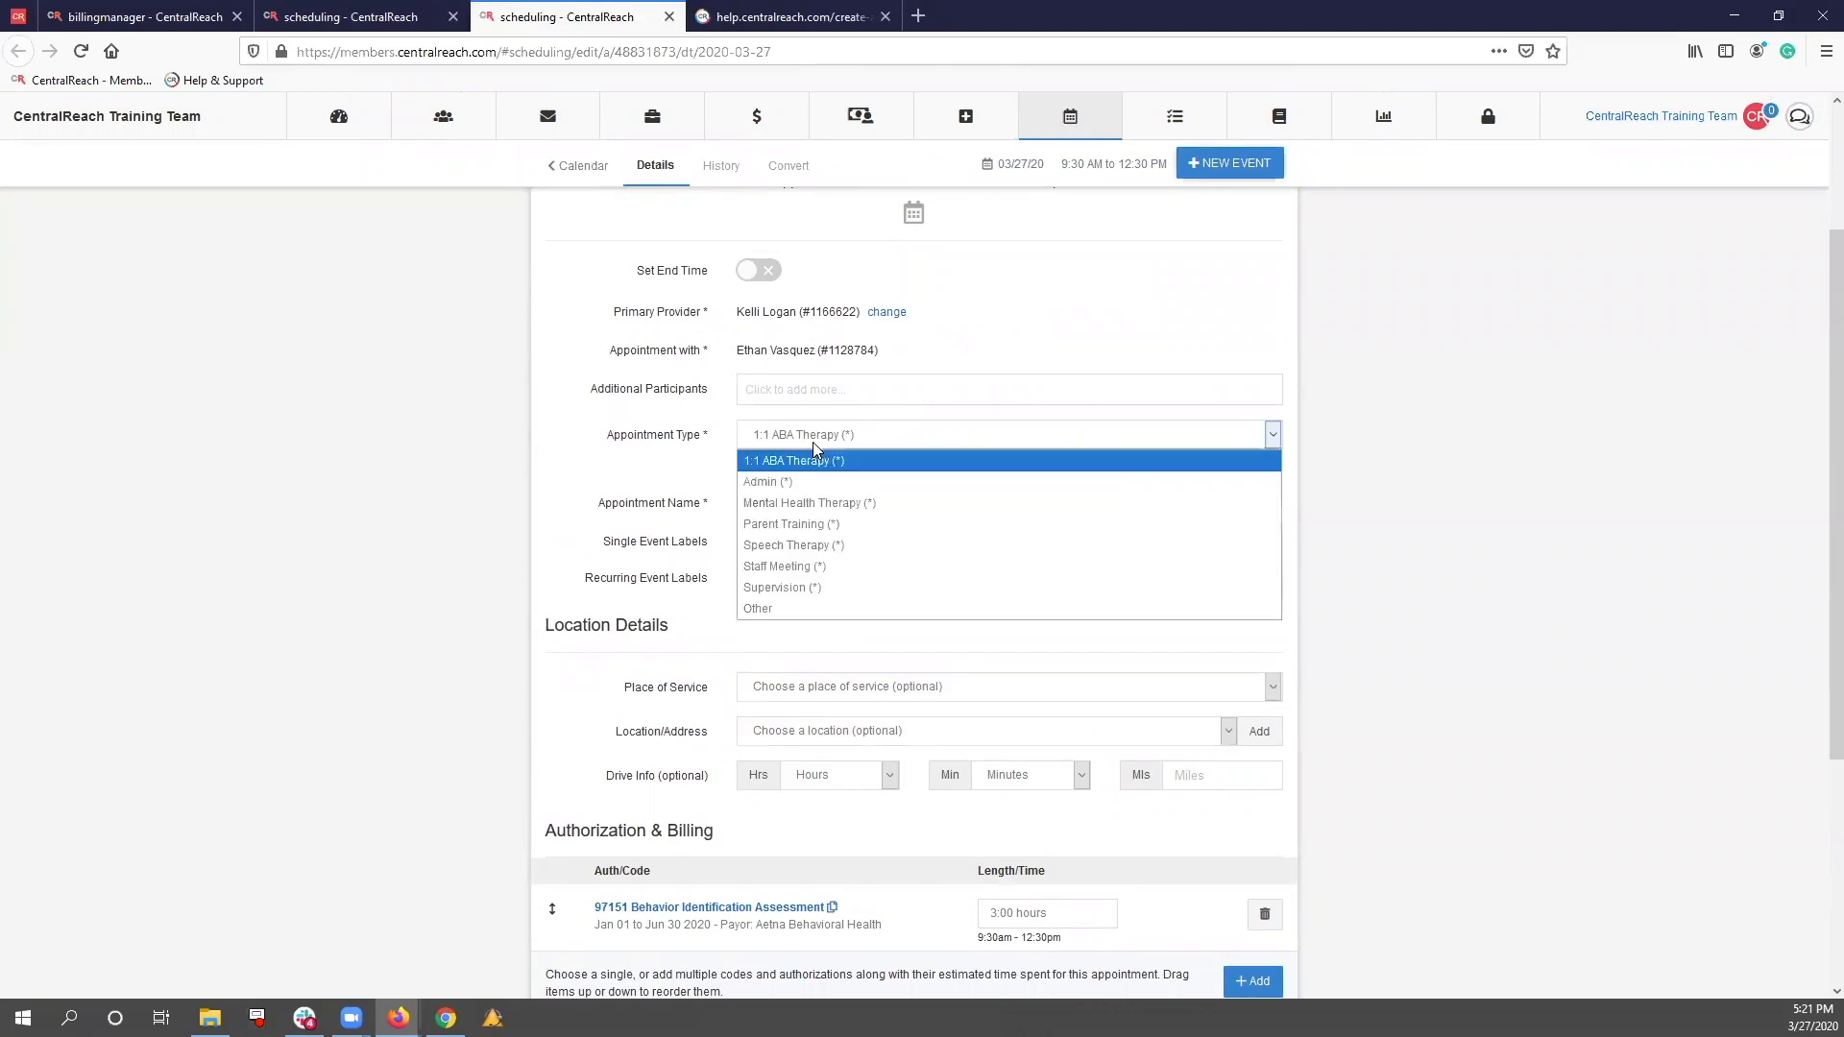
{"action": "left_click", "coordinate": [749, 610]}
{"action": "left_click", "coordinate": [817, 553]}
{"action": "left_click_drag", "start_coordinate": [600, 483], "coordinate": [746, 480]}
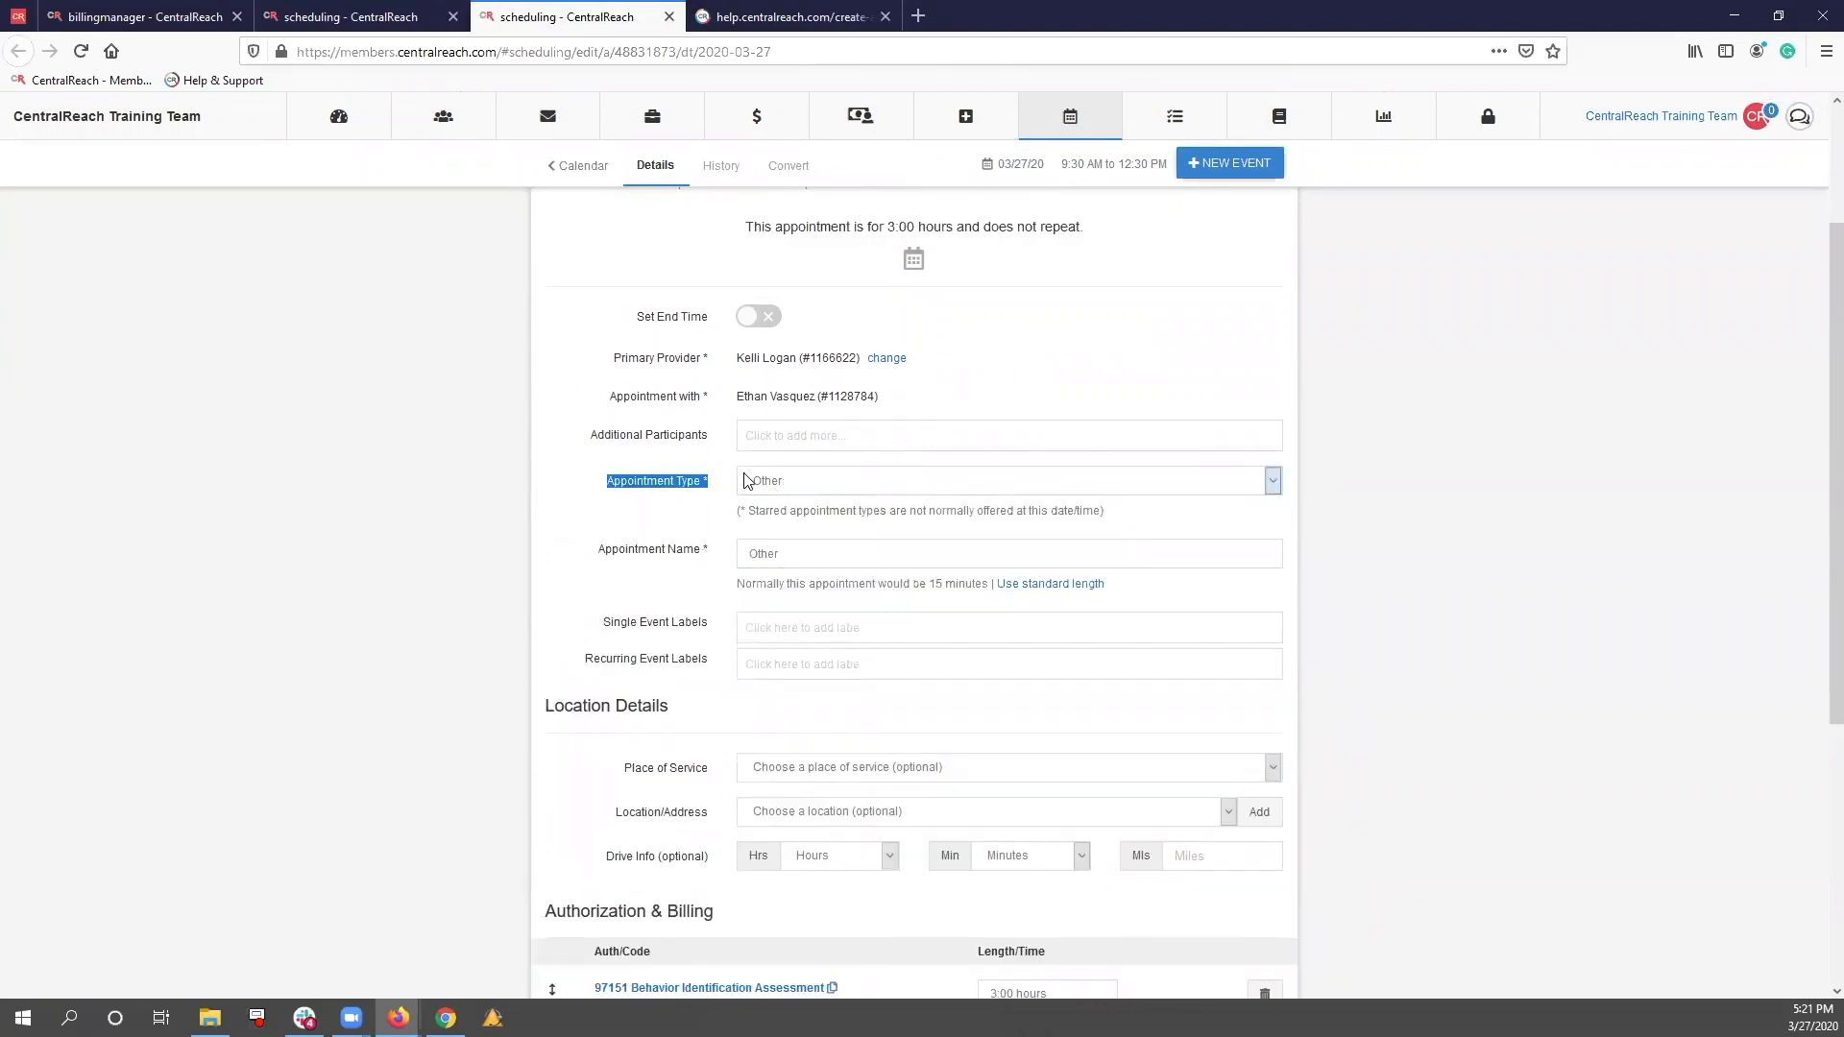
{"action": "left_click", "coordinate": [708, 483]}
{"action": "key", "text": "Tab"}
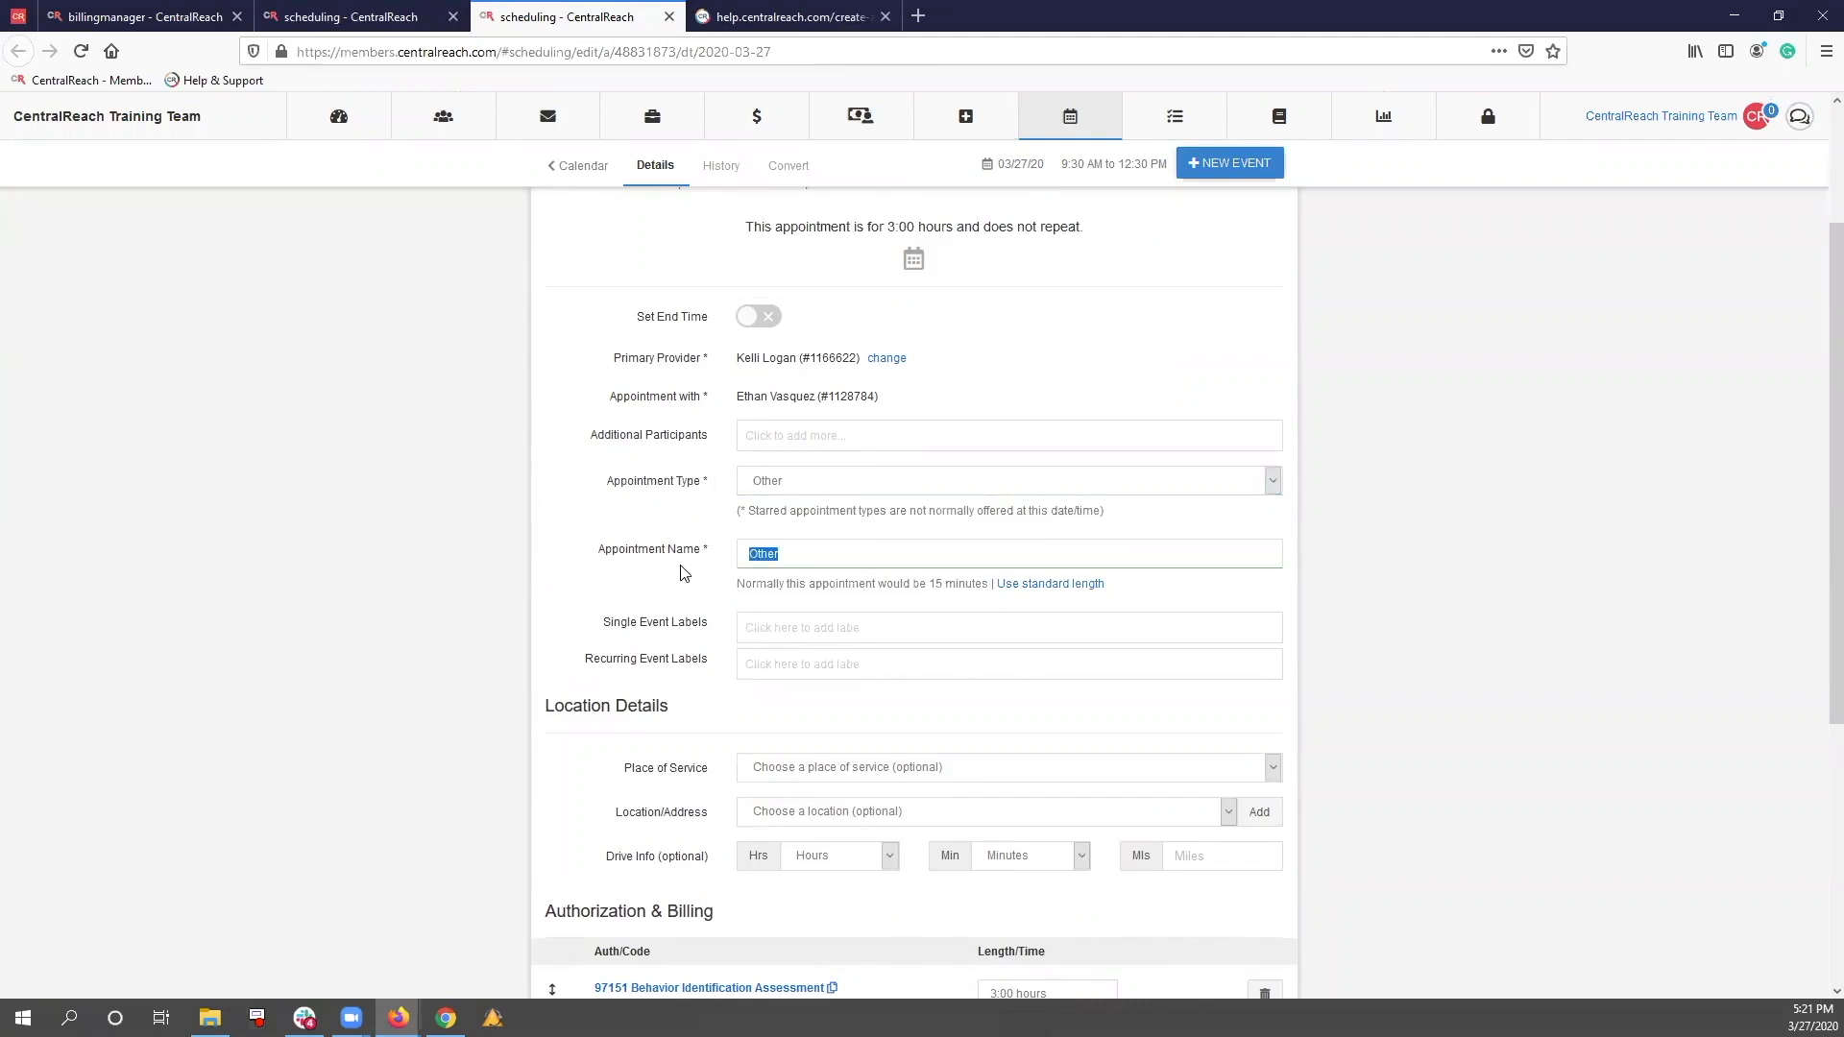
{"action": "key", "text": "BackSpace"}
{"action": "type", "text": "Telehealth: 1:1 ABA T"}
View the appointment's place of service options, including 02 - Telehealth, without choosing one
{"action": "scroll", "coordinate": [802, 774], "scroll_direction": "down", "scroll_amount": 2}
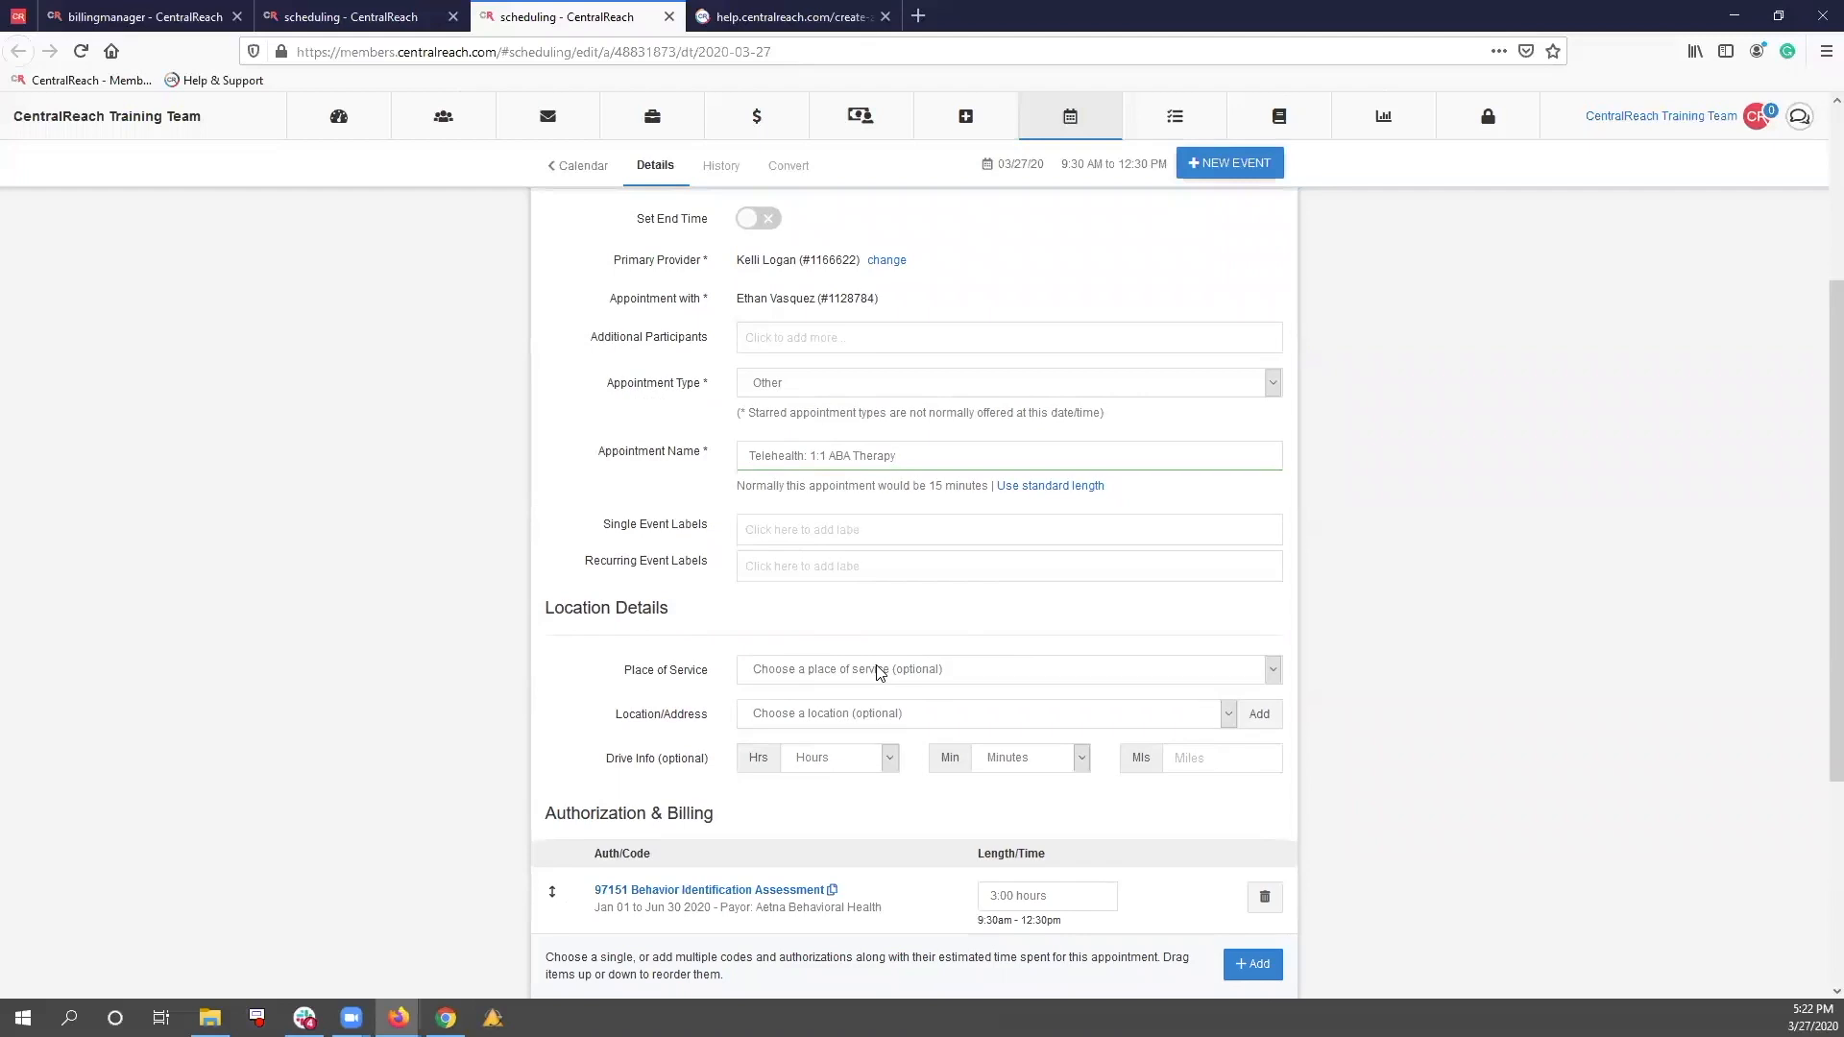
{"action": "left_click", "coordinate": [880, 670]}
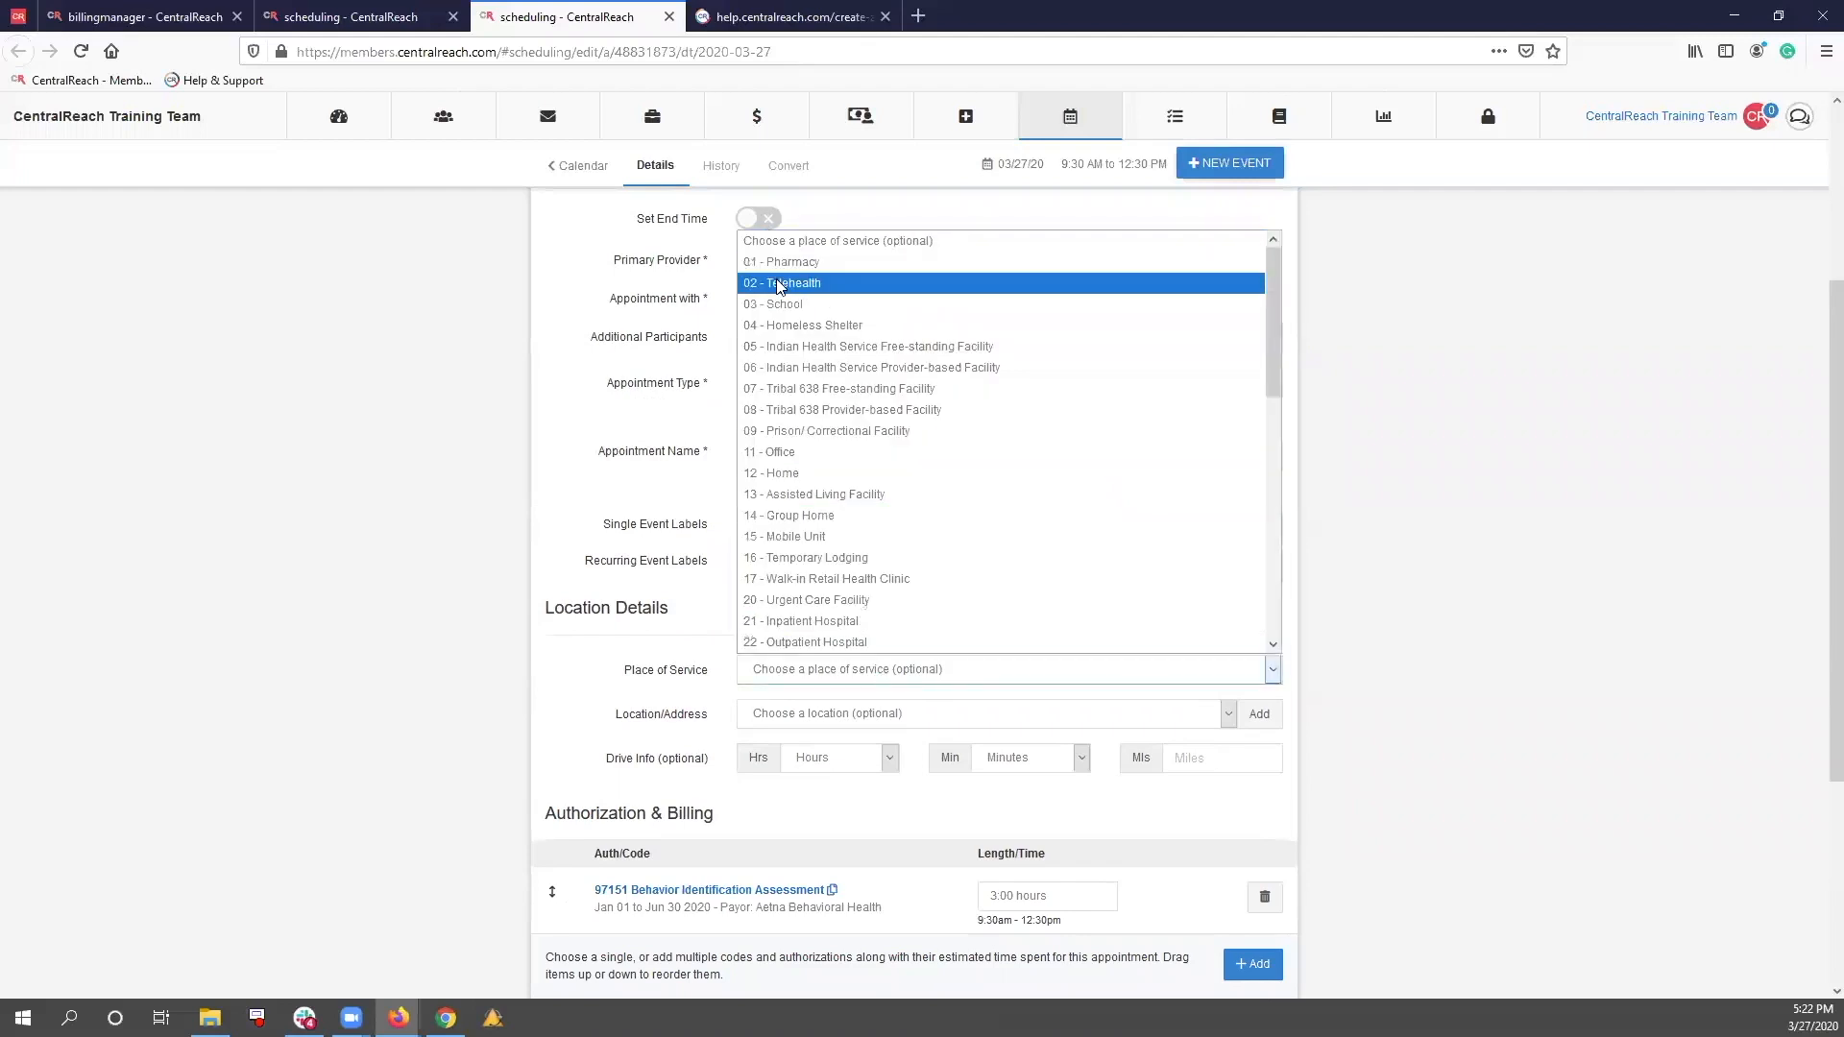
{"action": "left_click", "coordinate": [490, 390]}
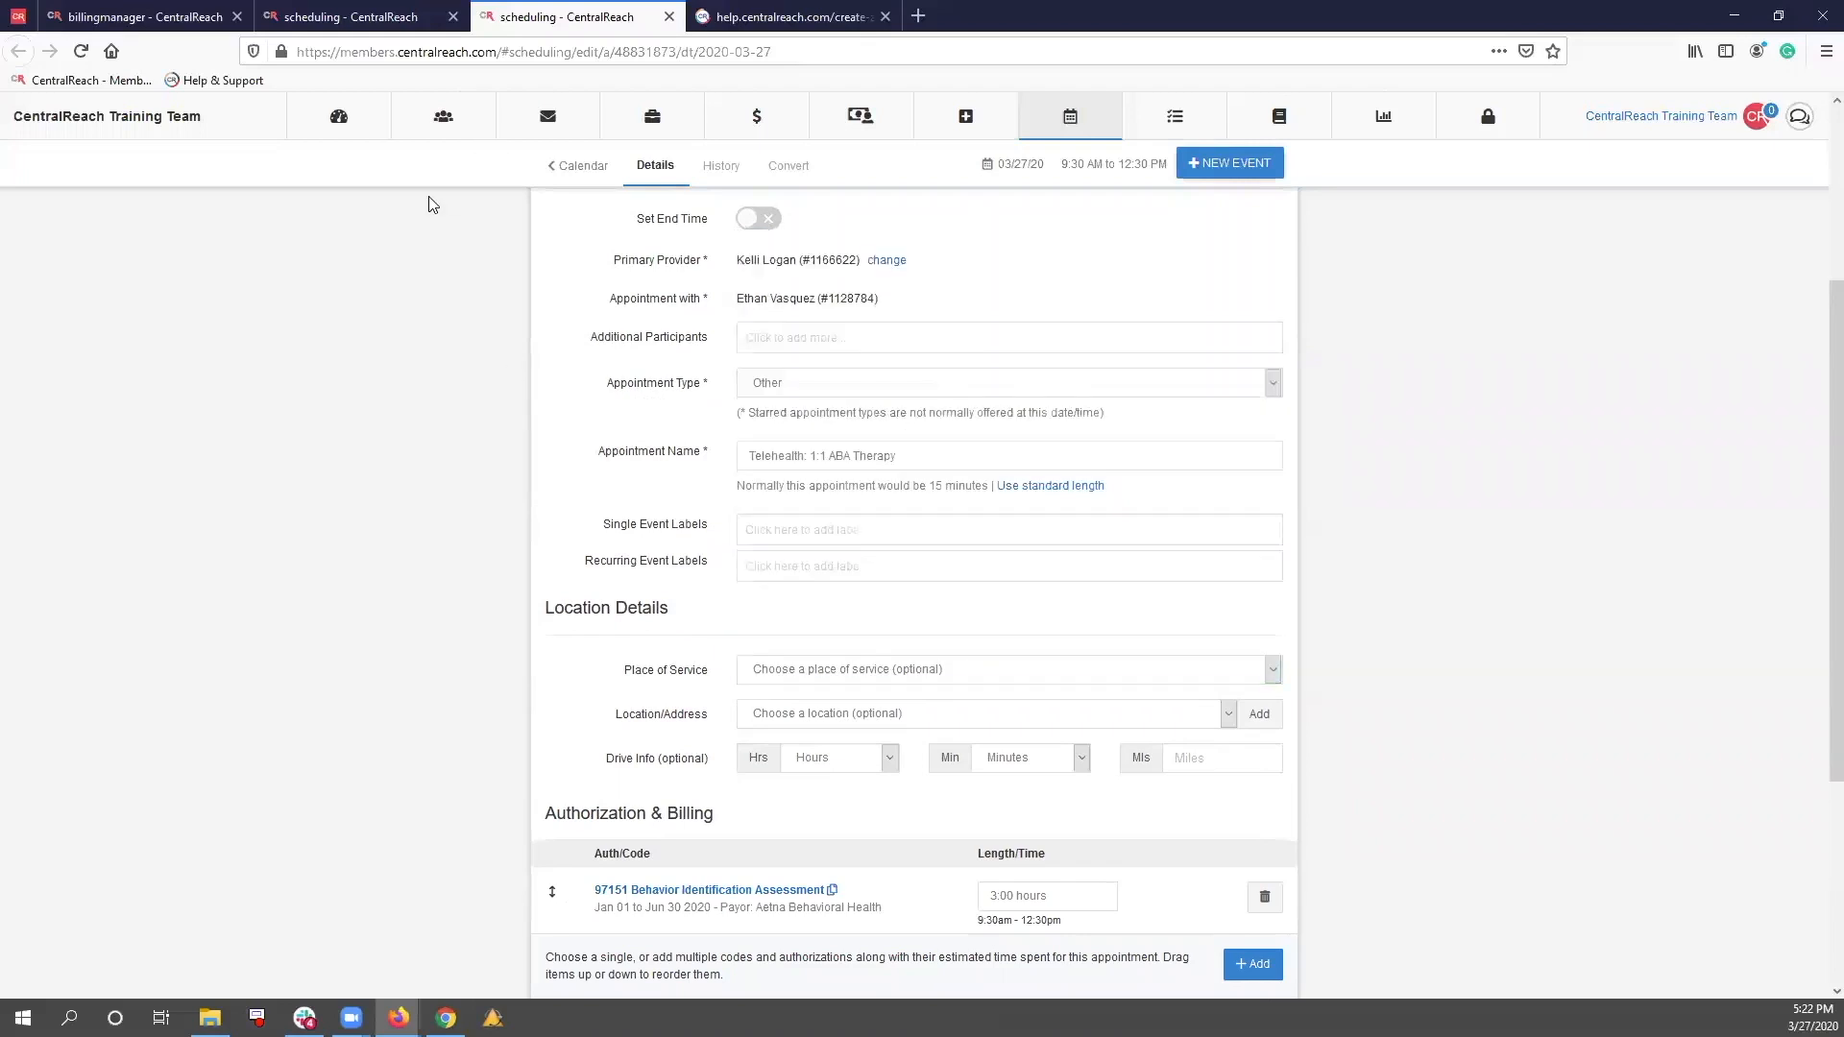
Replace the appointment's authorization code with 97151: TELEHEALTH- Behavior Identification Assessment
{"action": "scroll", "coordinate": [434, 543], "scroll_direction": "down", "scroll_amount": 3}
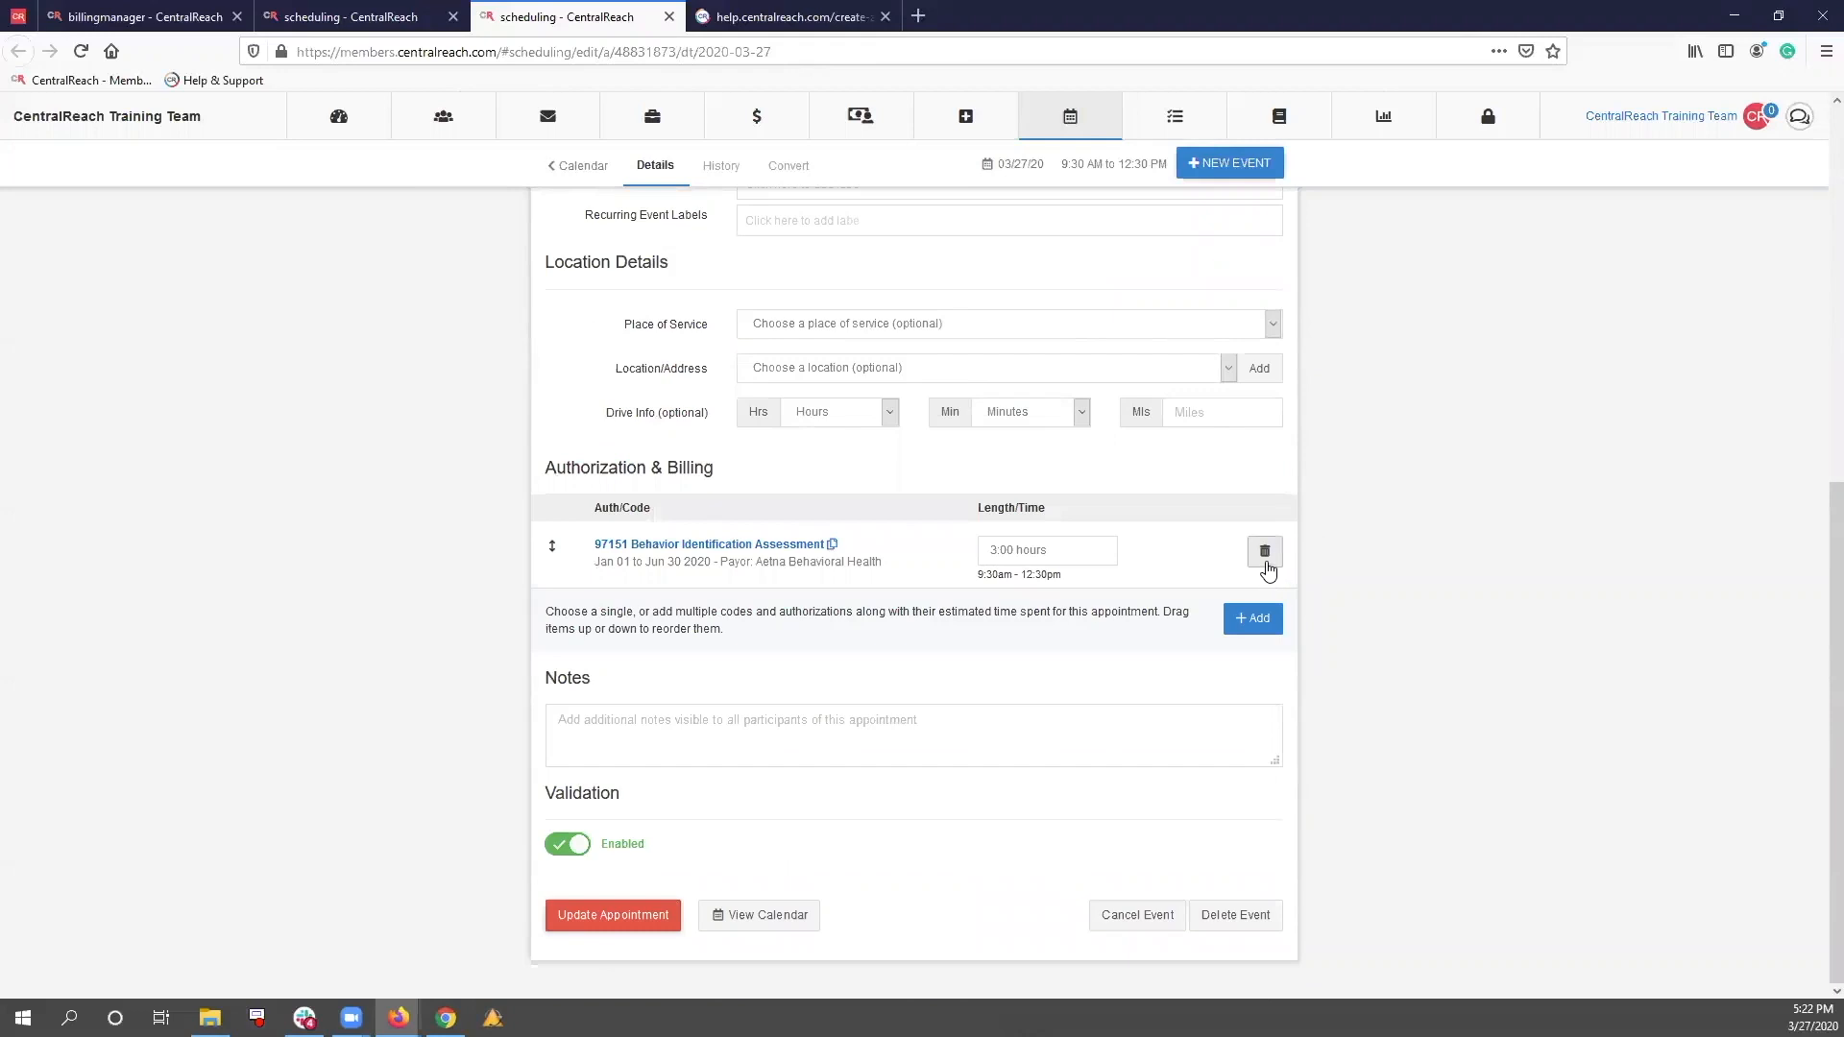
{"action": "left_click", "coordinate": [1254, 620]}
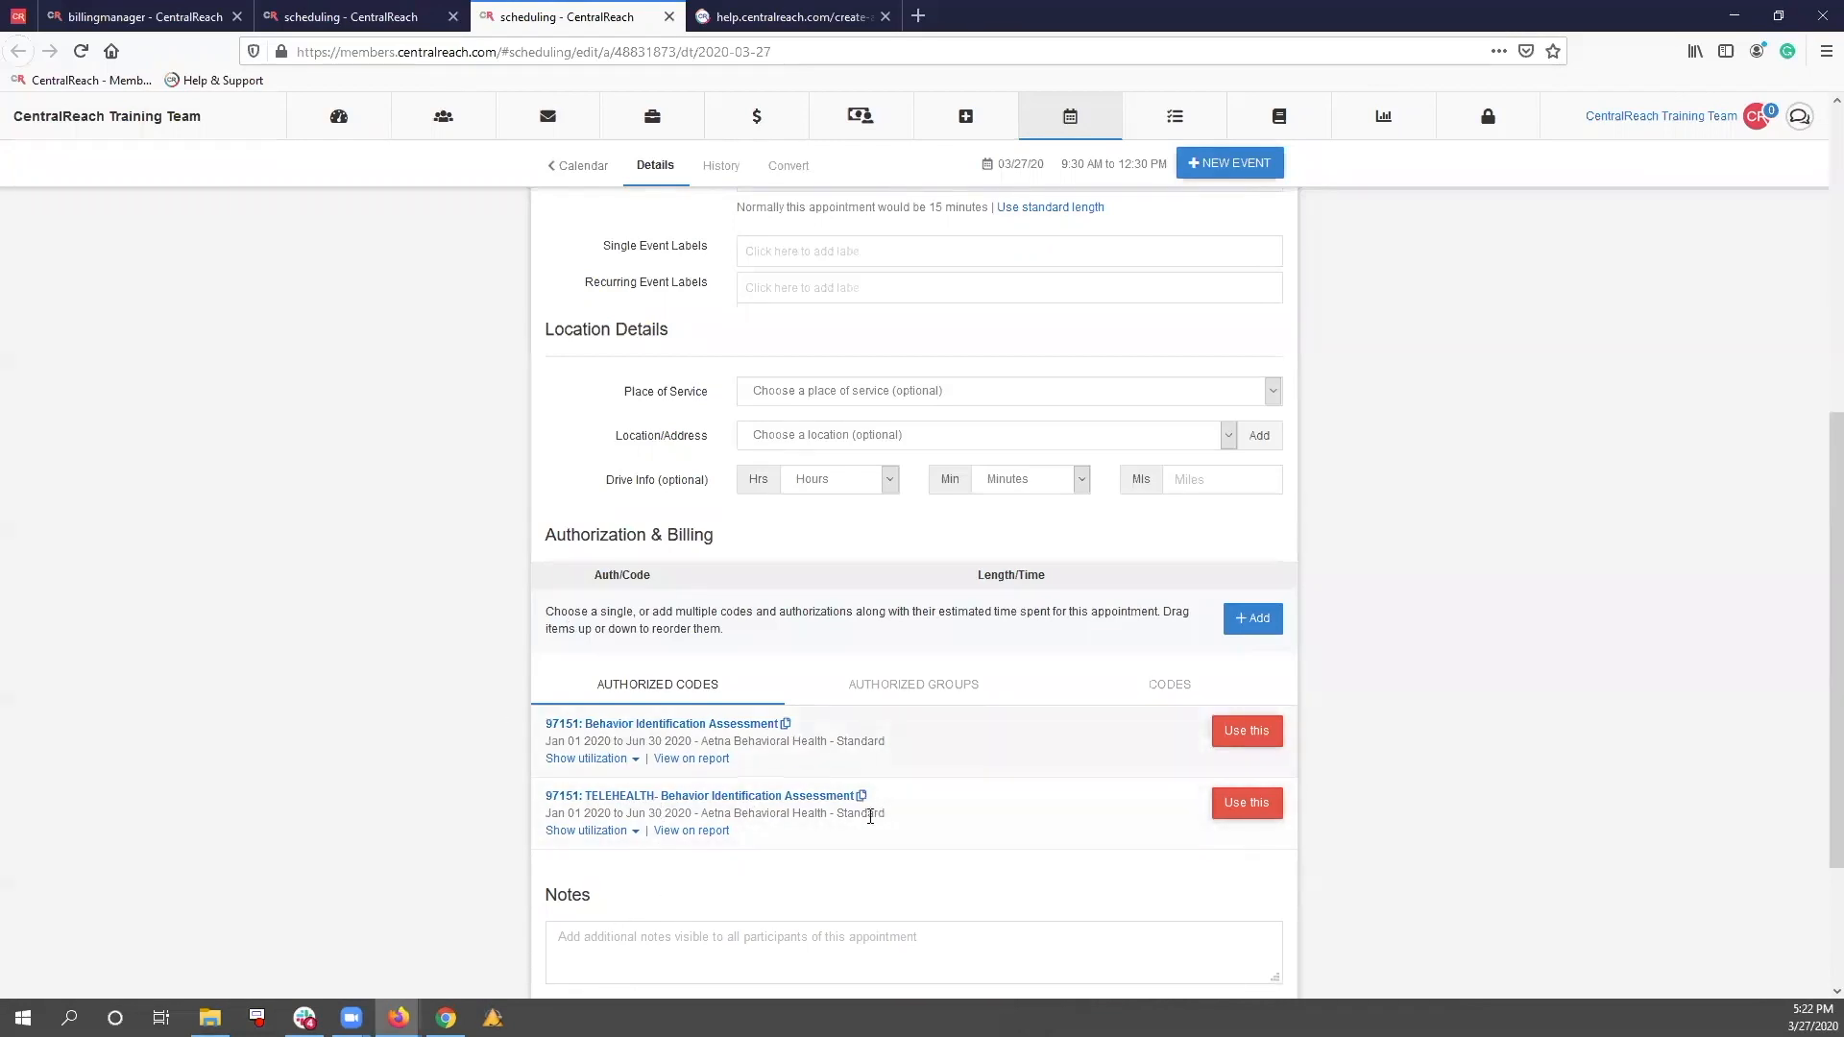
{"action": "left_click", "coordinate": [1236, 807]}
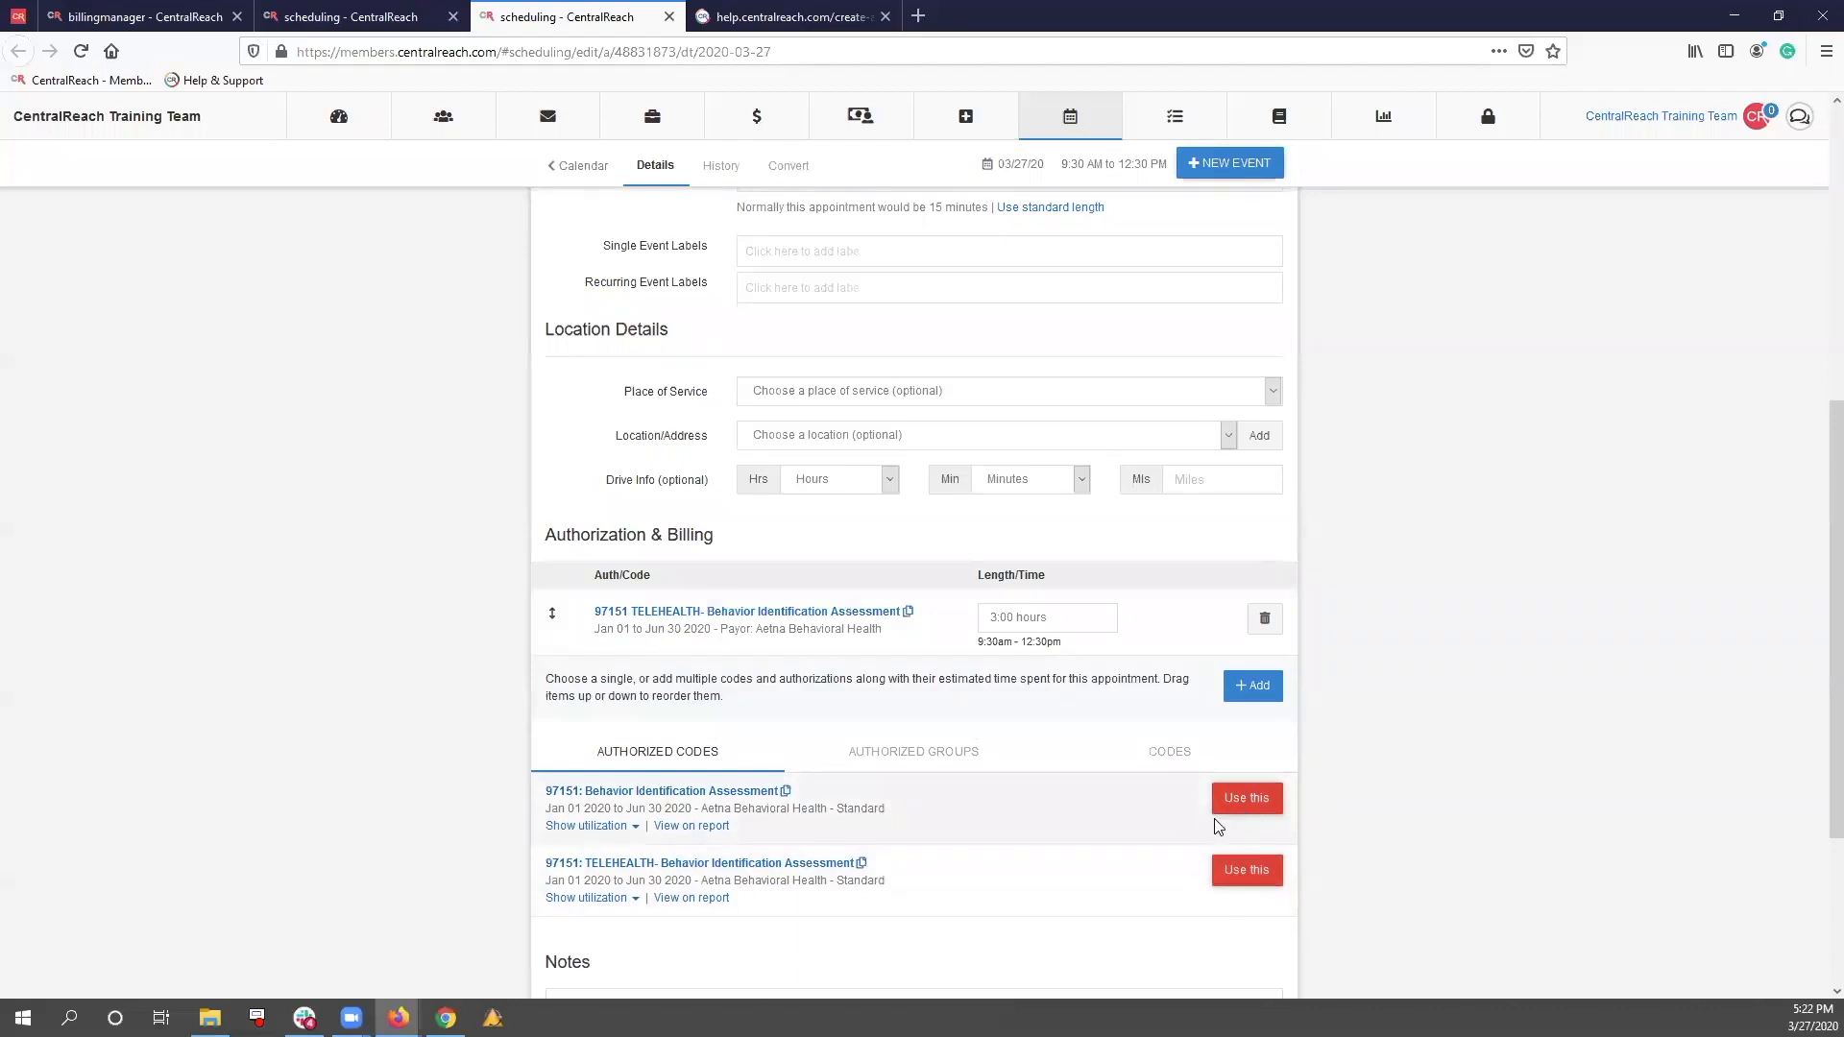
Update the appointment and save the change with "telehealth" as the reason
{"action": "scroll", "coordinate": [511, 931], "scroll_direction": "down", "scroll_amount": 3}
{"action": "left_click", "coordinate": [627, 920]}
{"action": "left_click", "coordinate": [686, 197]}
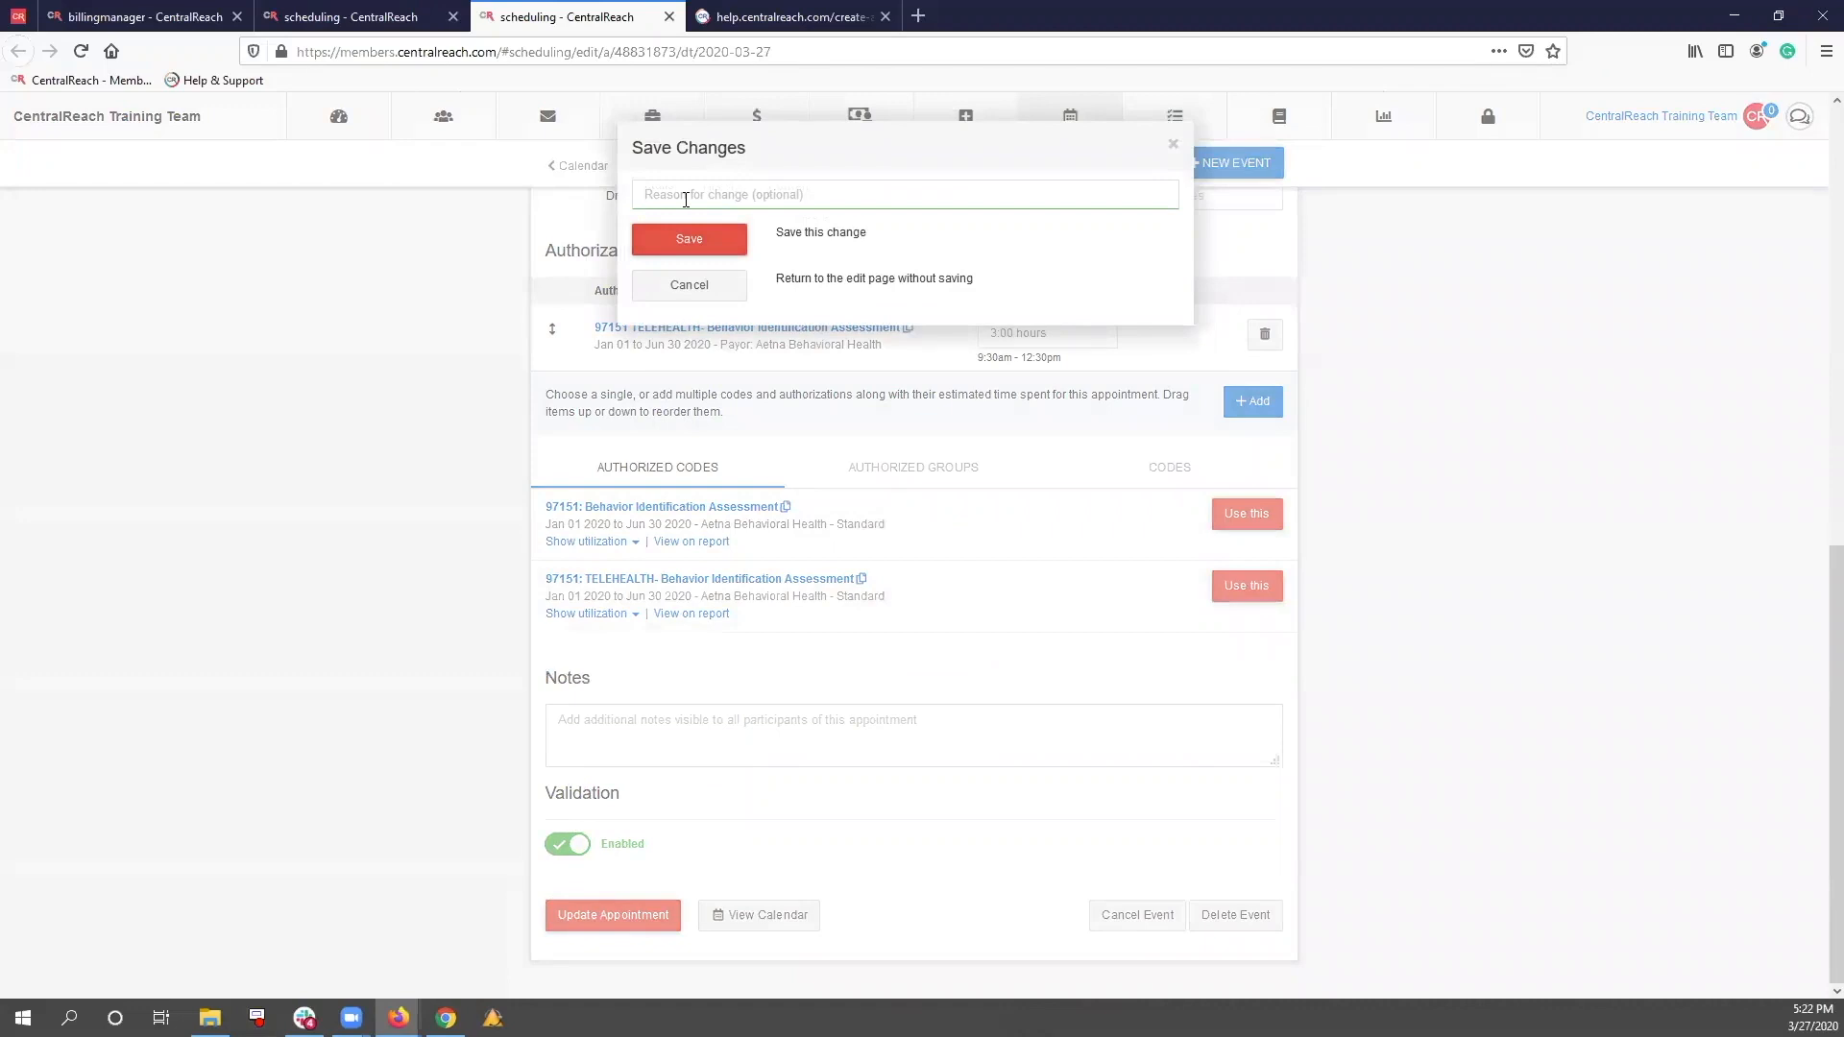
{"action": "type", "text": "telehealth"}
{"action": "left_click", "coordinate": [690, 240]}
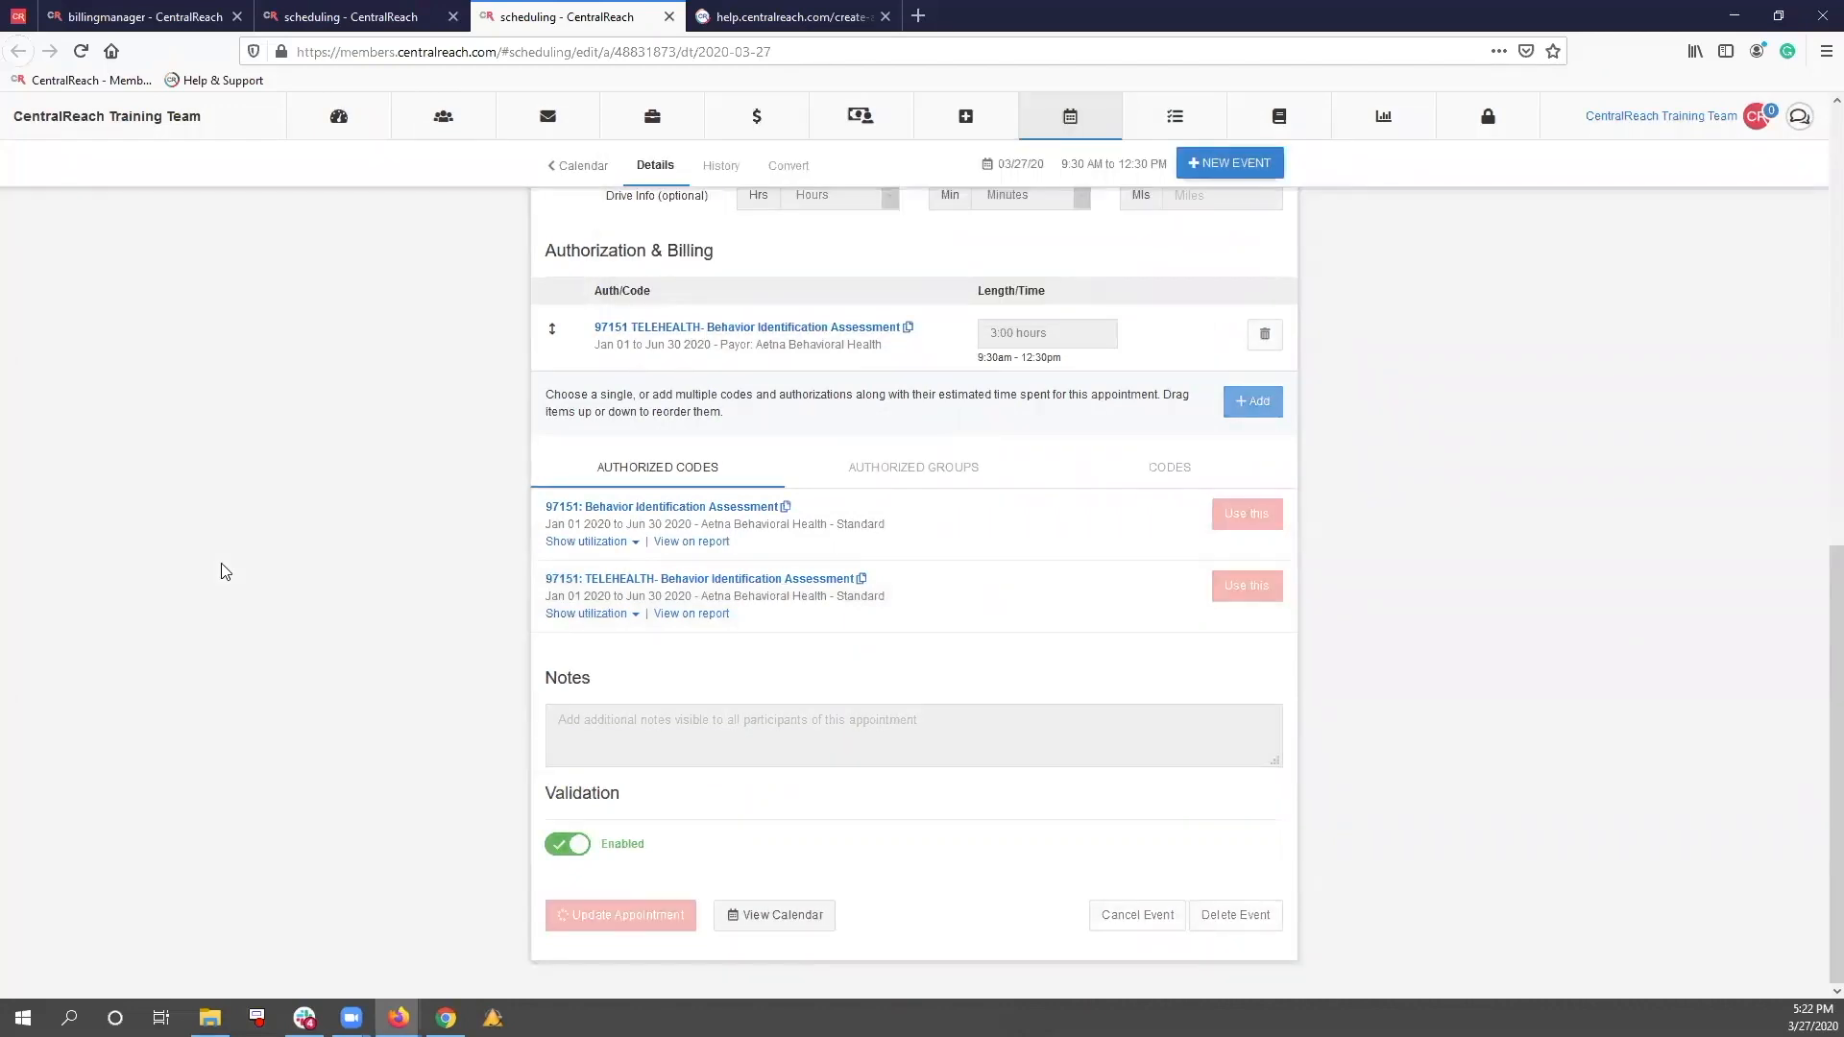
{"action": "scroll", "coordinate": [297, 576], "scroll_direction": "down", "scroll_amount": 2}
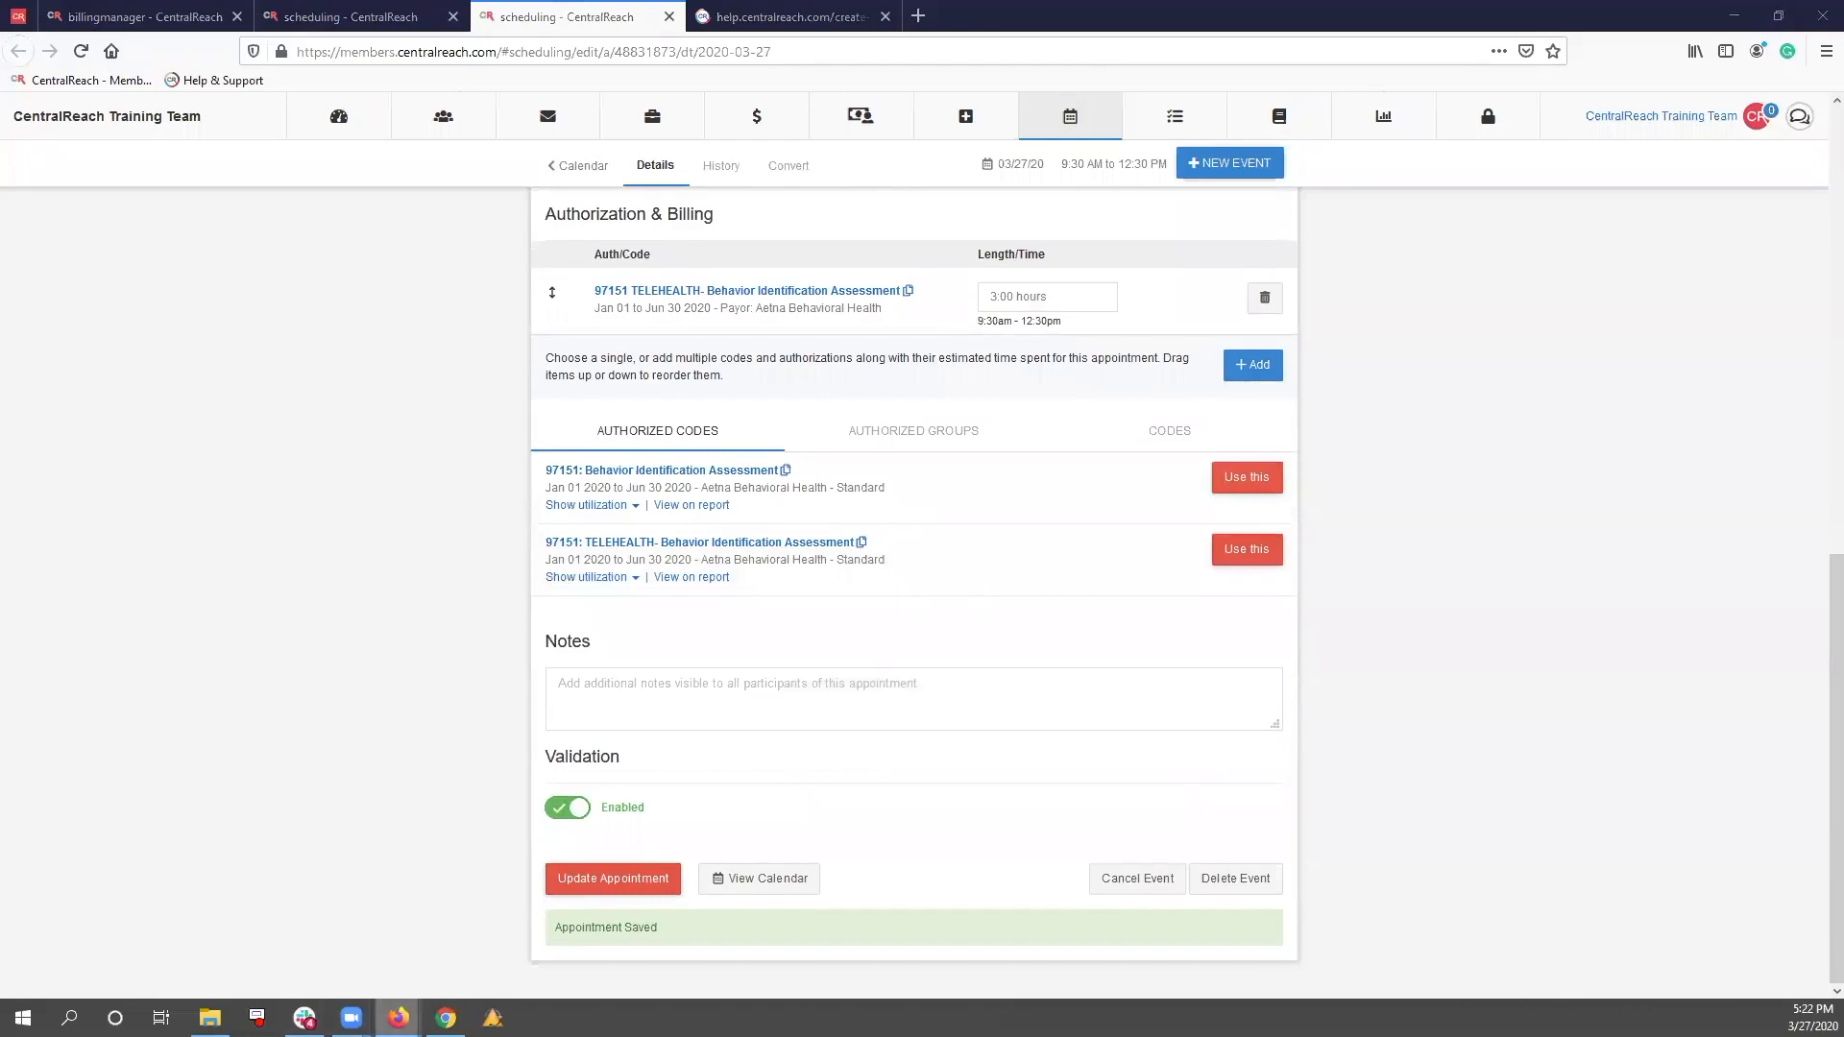
Switch to the provider's CentralReach window and convert the 9:30 AM to 12:30 PM telehealth appointment on the calendar into a timesheet
{"action": "mouse_move", "coordinate": [398, 1017]}
{"action": "left_click", "coordinate": [498, 961]}
{"action": "mouse_move", "coordinate": [1025, 130]}
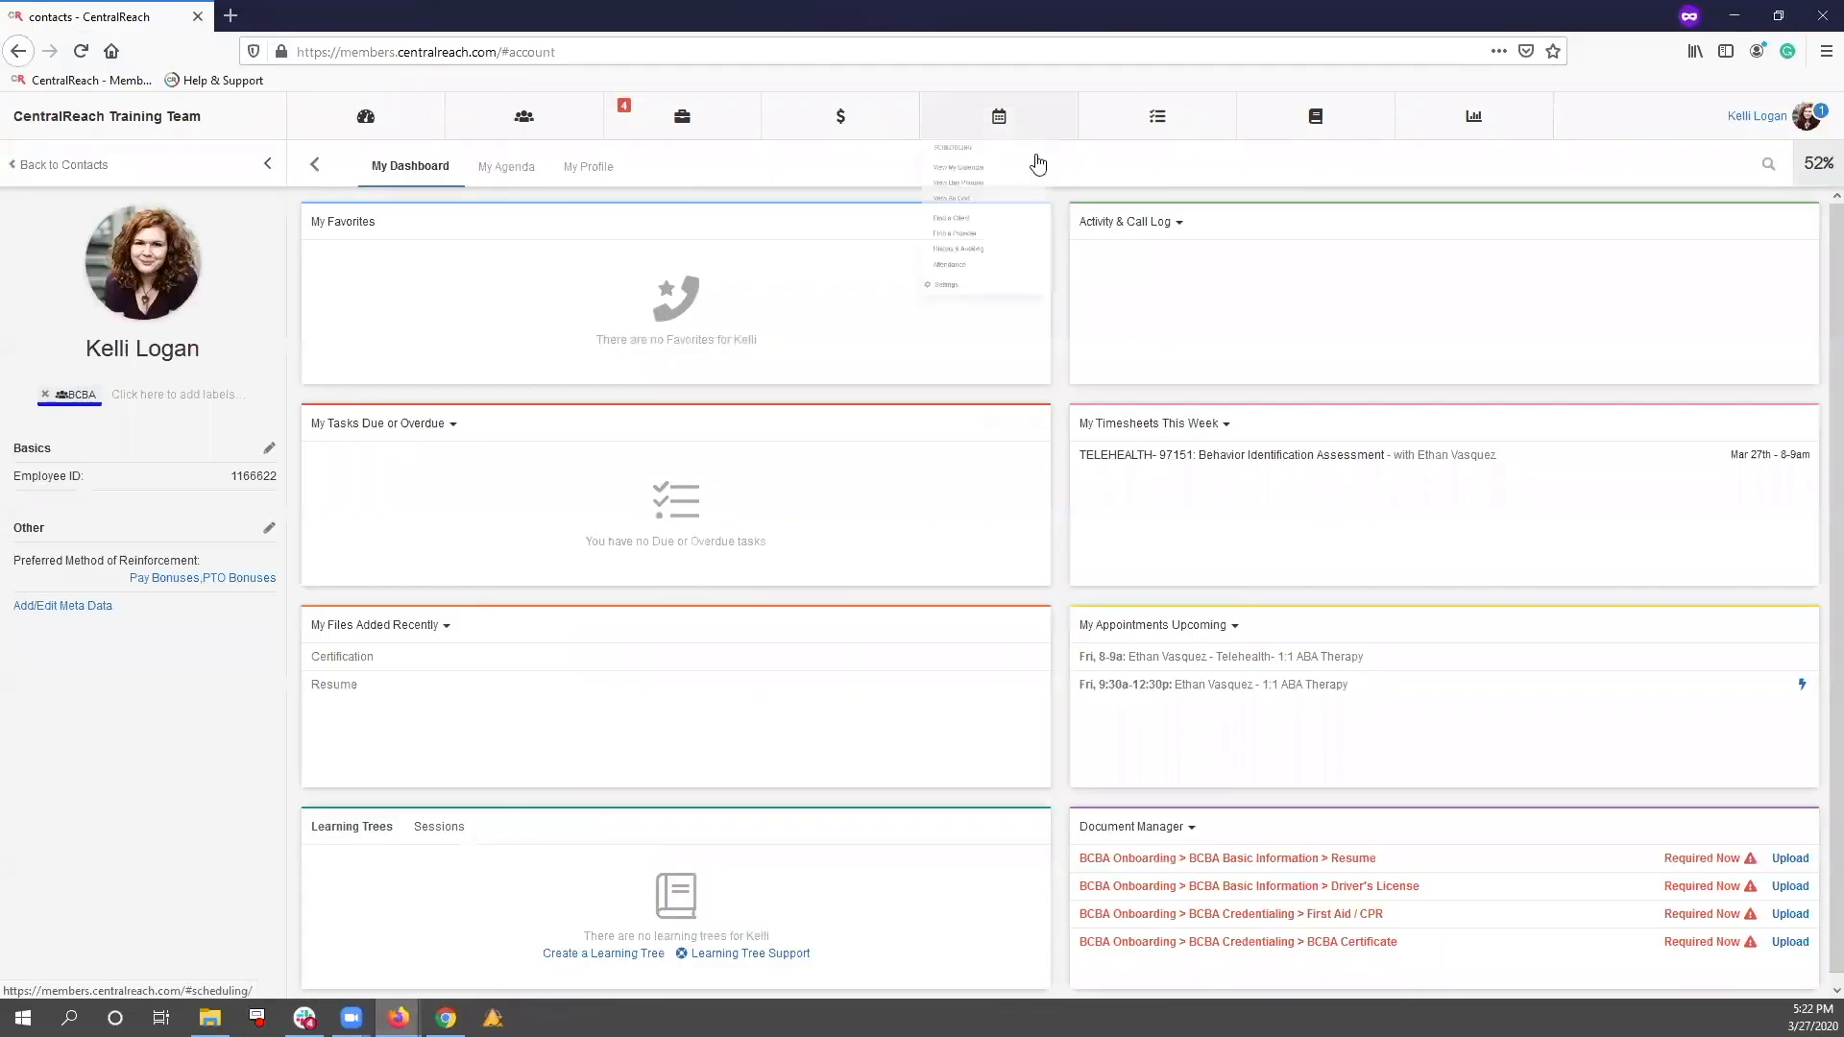
{"action": "left_click", "coordinate": [1029, 196]}
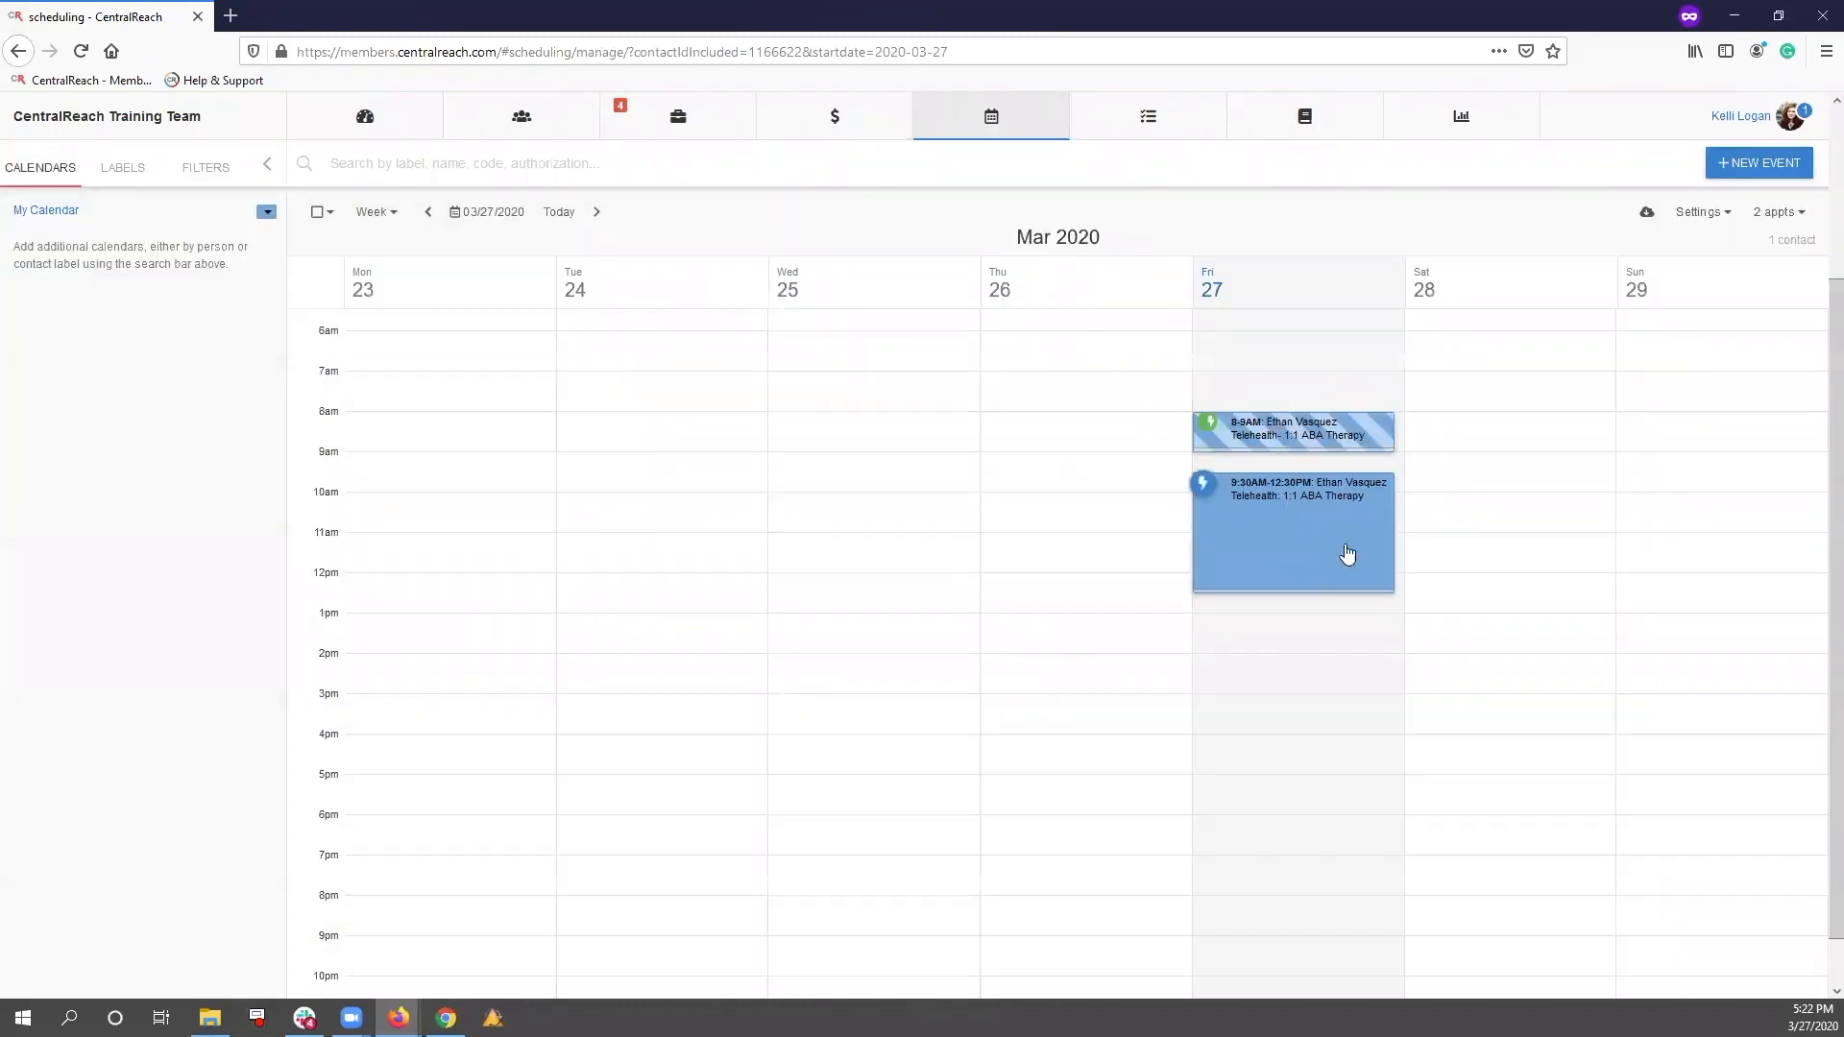
{"action": "left_click", "coordinate": [1206, 486]}
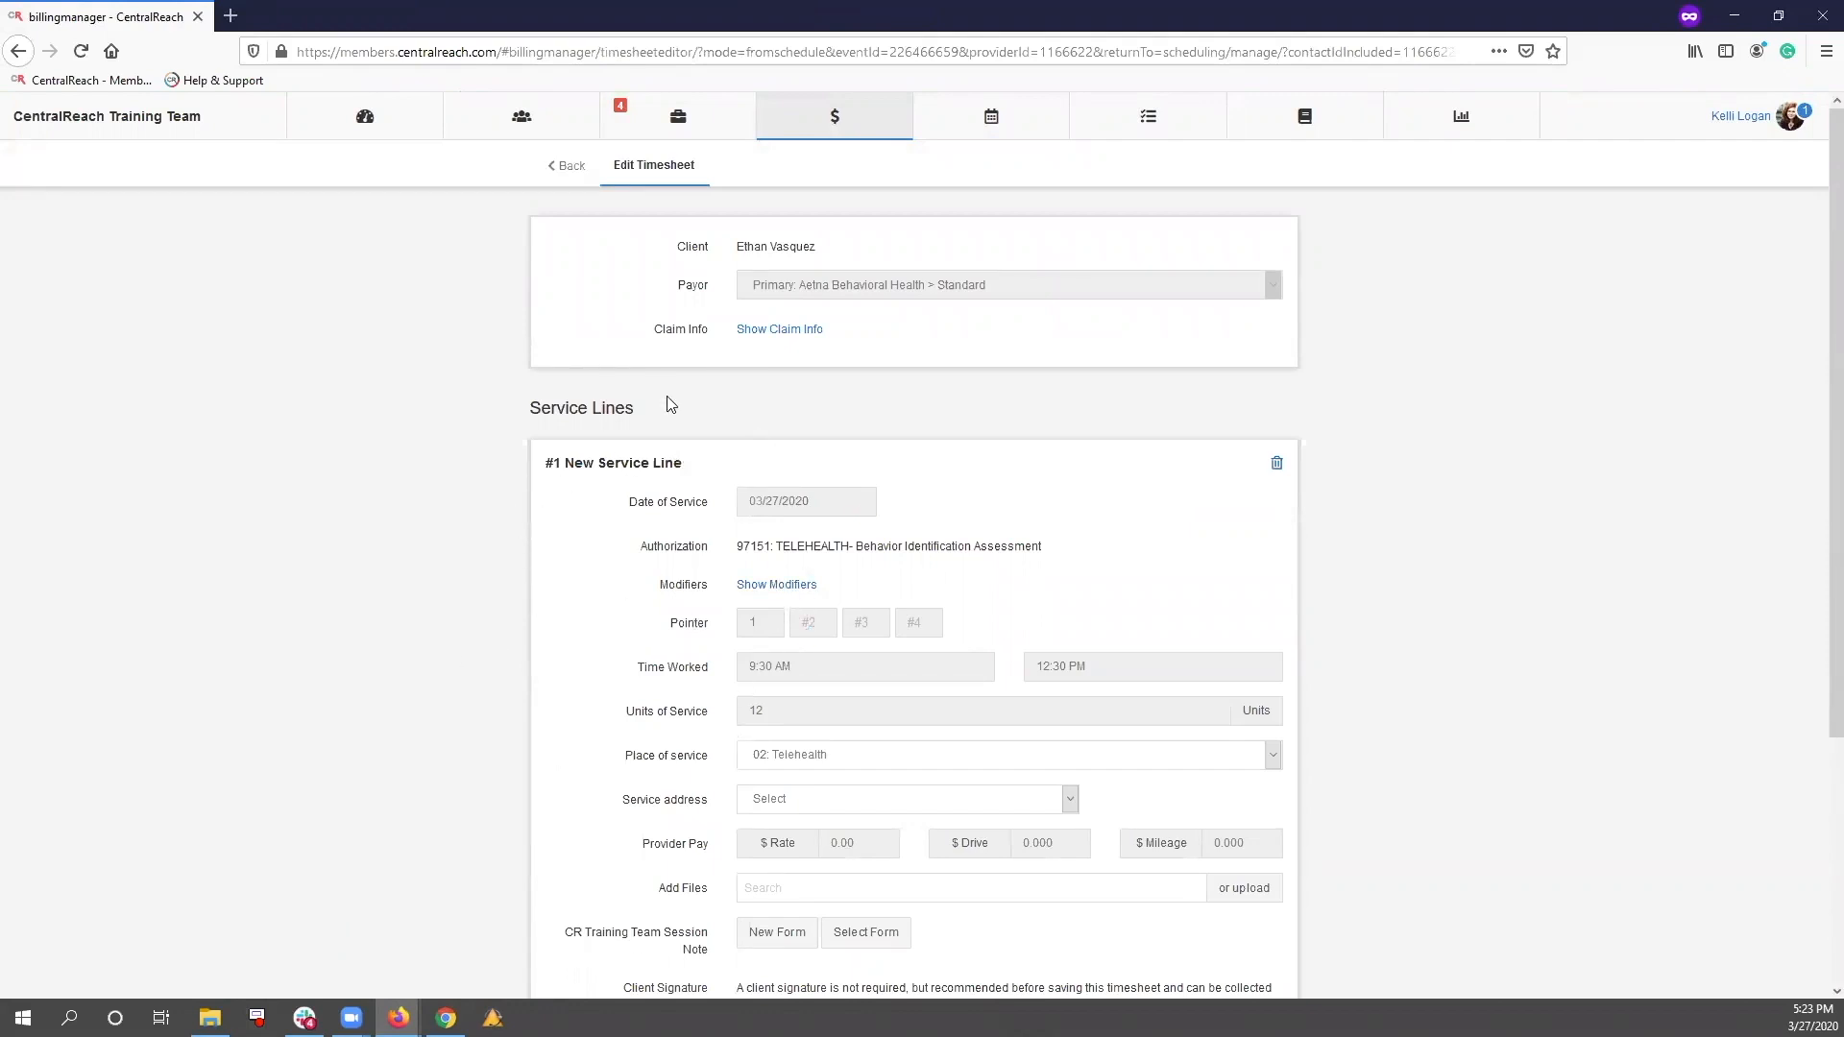
Check the modifiers and the place of service on the timesheet's service line
{"action": "left_click", "coordinate": [754, 586]}
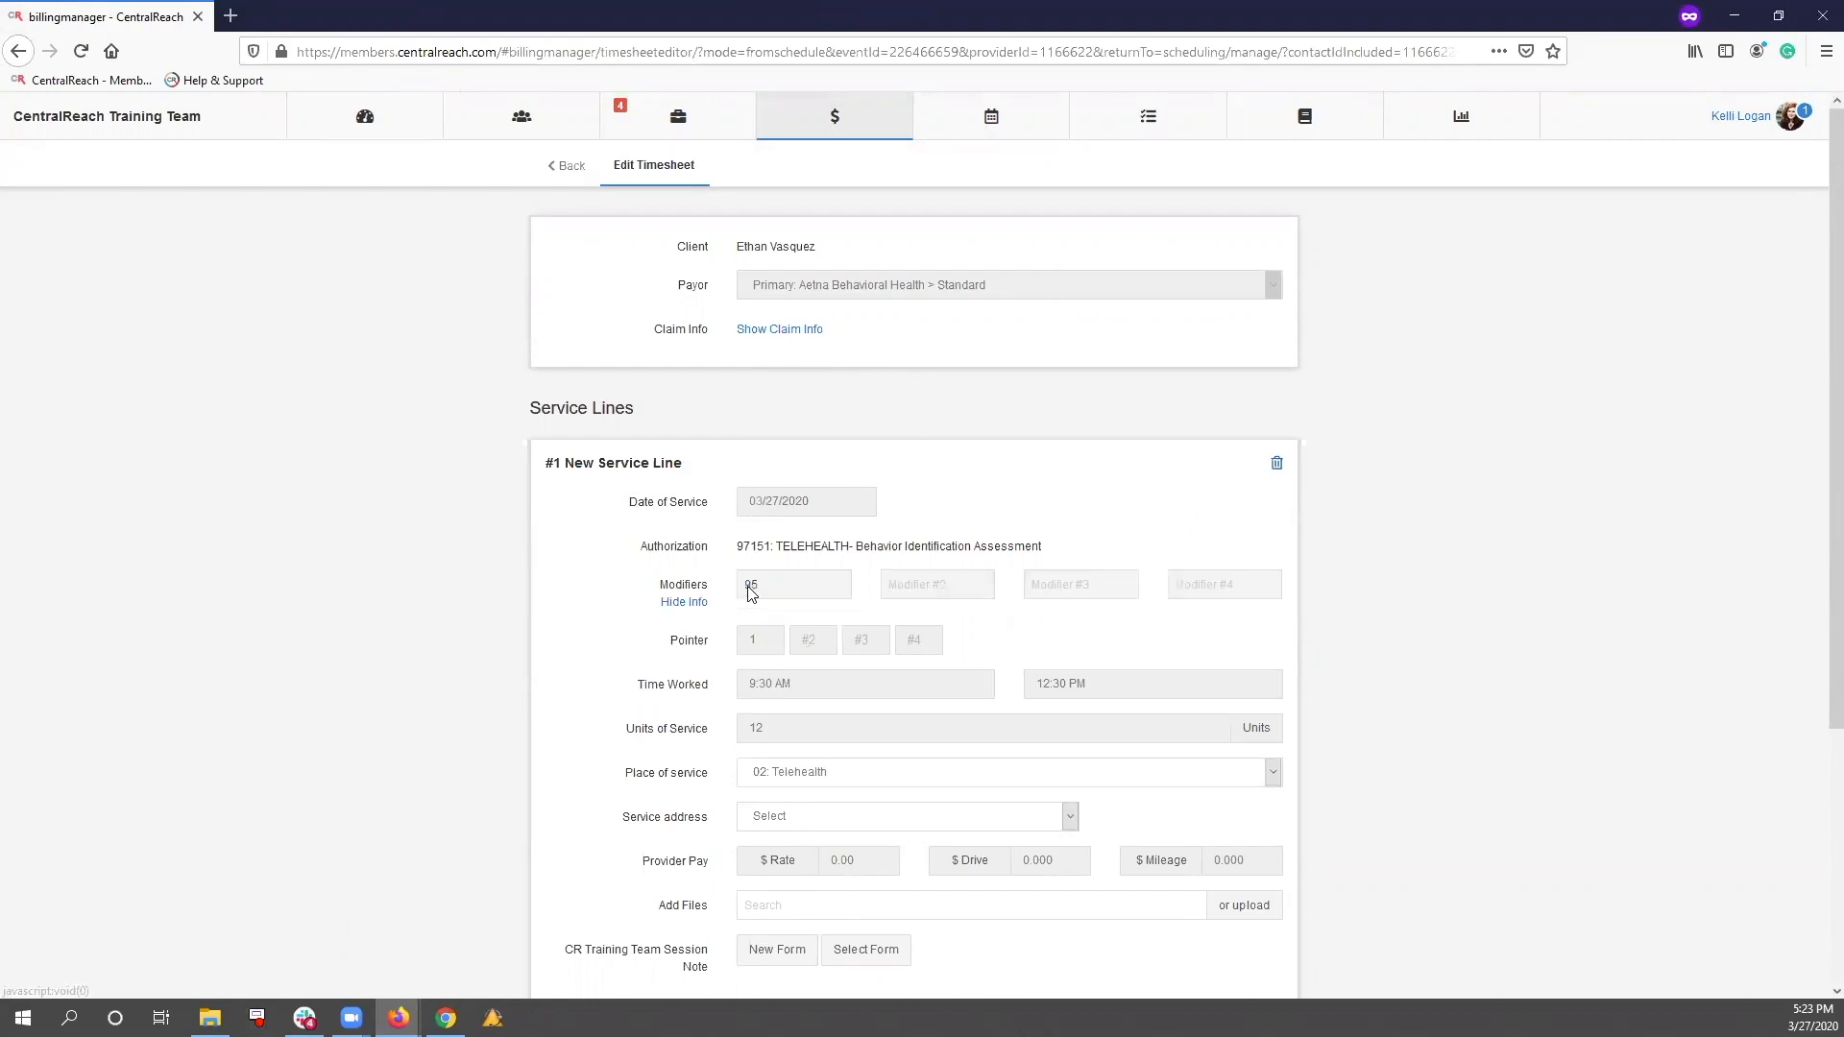
{"action": "left_click", "coordinate": [688, 605]}
{"action": "scroll", "coordinate": [567, 618], "scroll_direction": "down", "scroll_amount": 5}
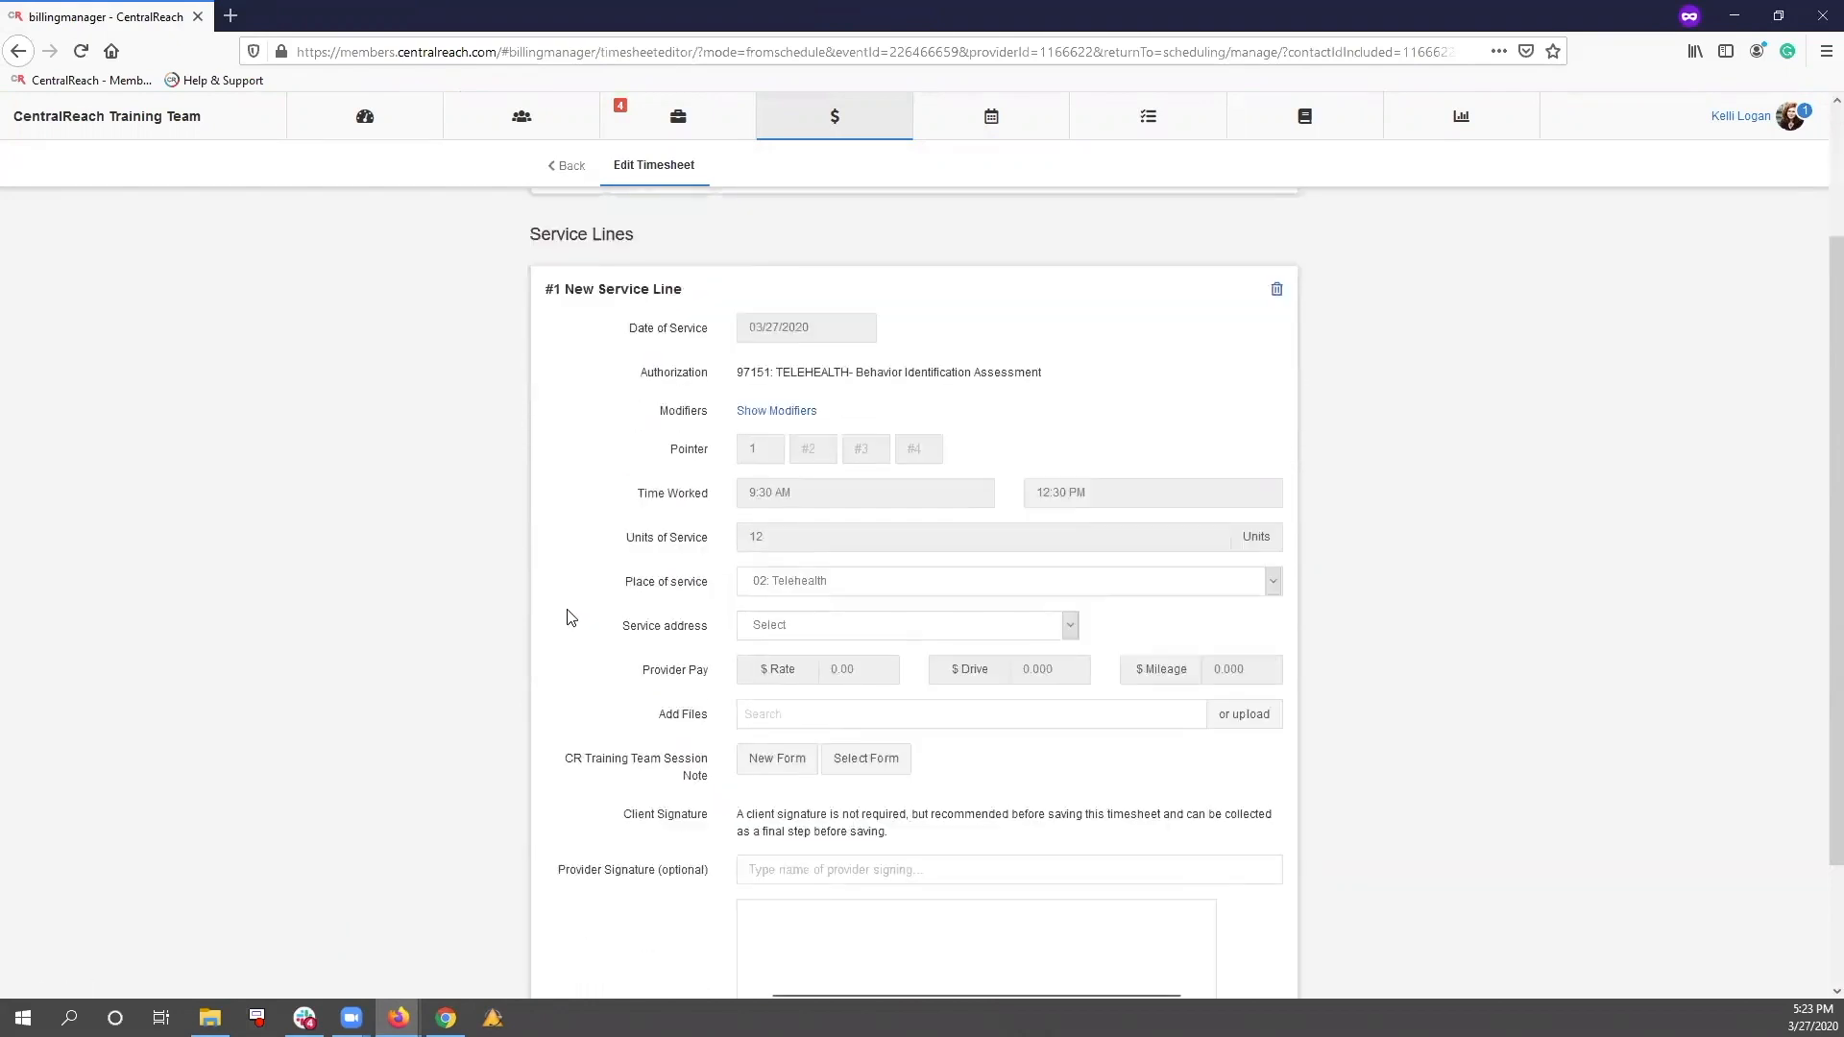
{"action": "left_click_drag", "start_coordinate": [625, 420], "coordinate": [727, 413]}
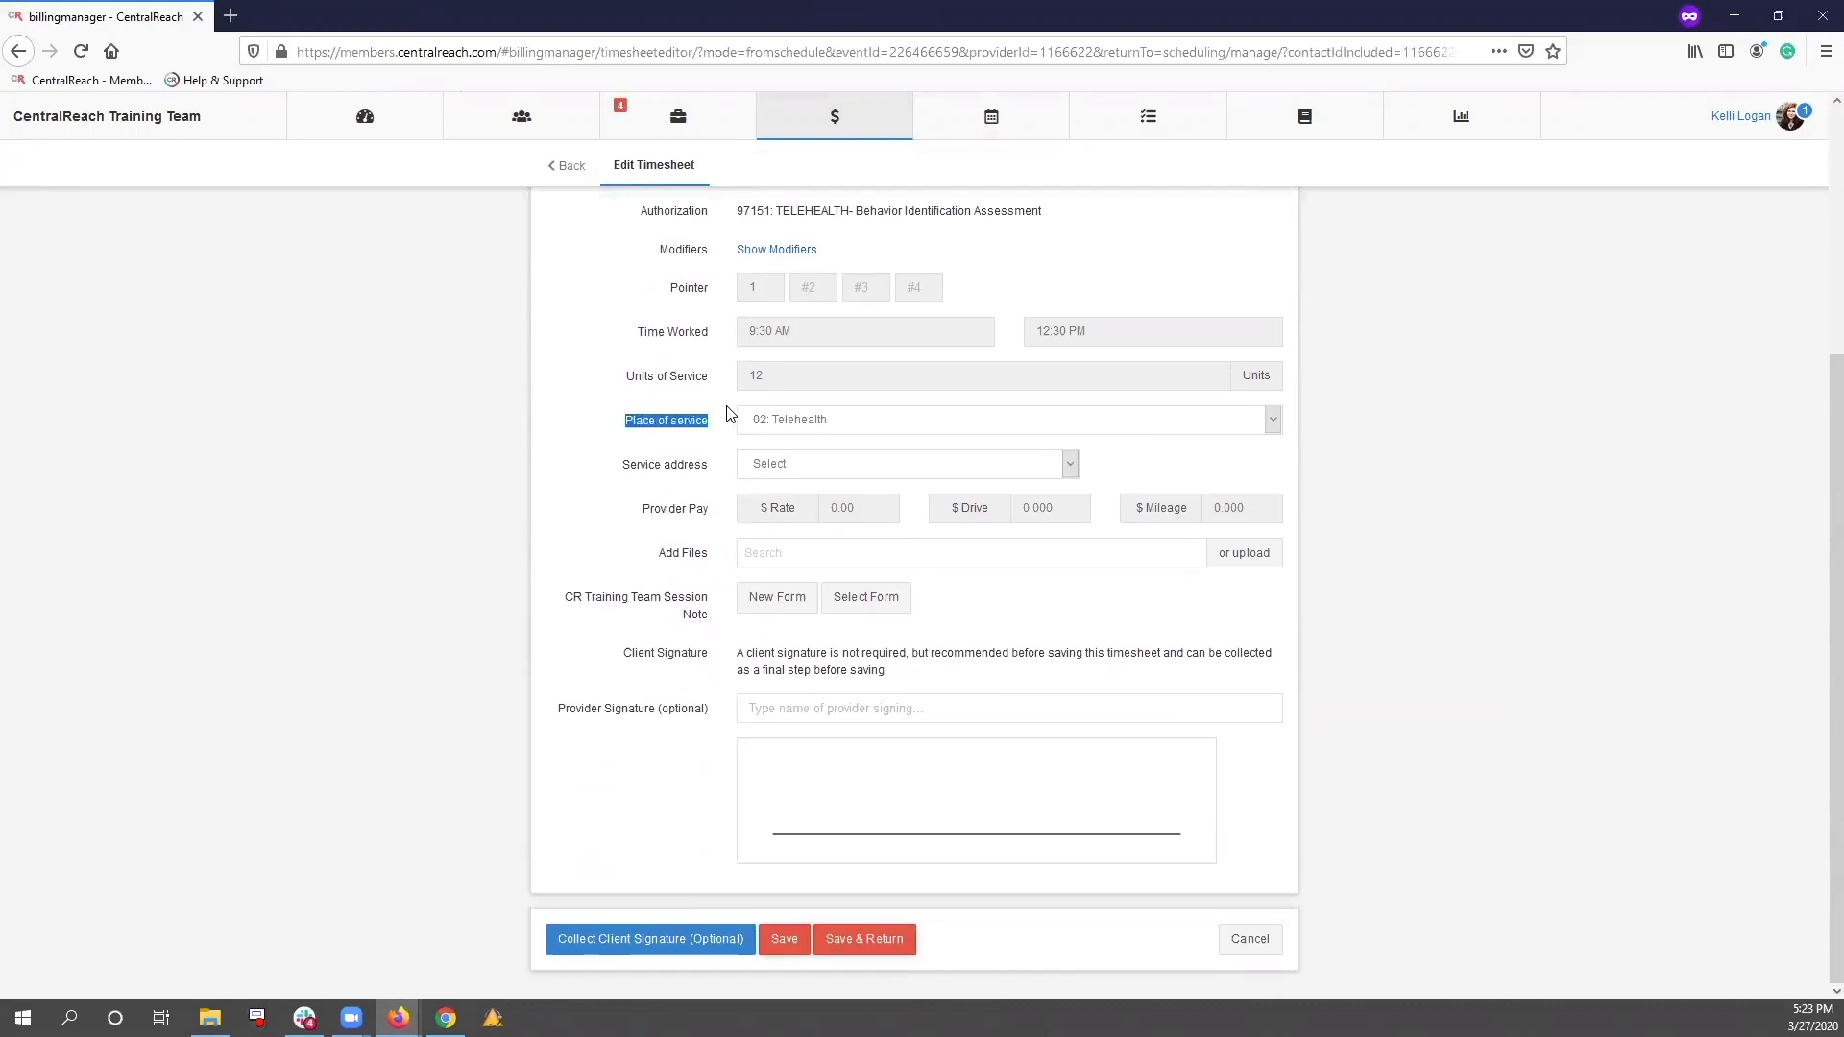
{"action": "left_click", "coordinate": [694, 420]}
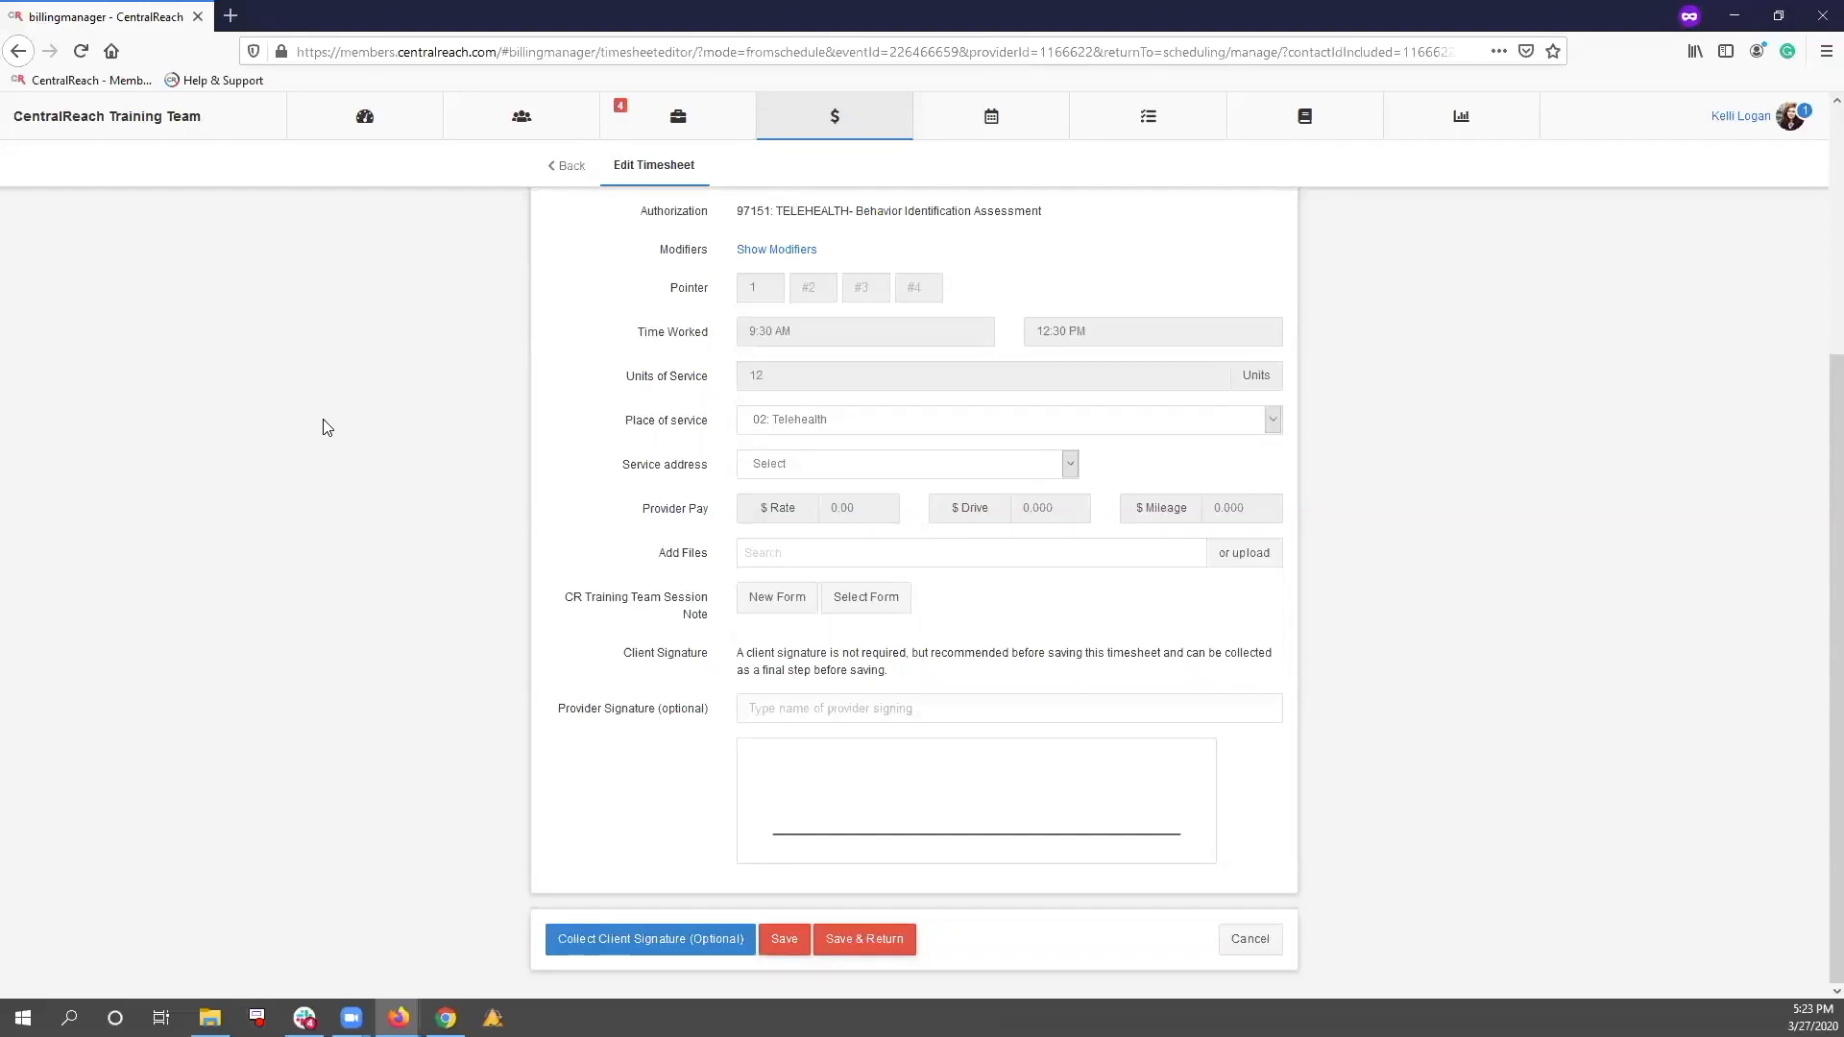
Save the timesheet without a client signature, choosing to ignore the authorization warnings
{"action": "left_click", "coordinate": [779, 951]}
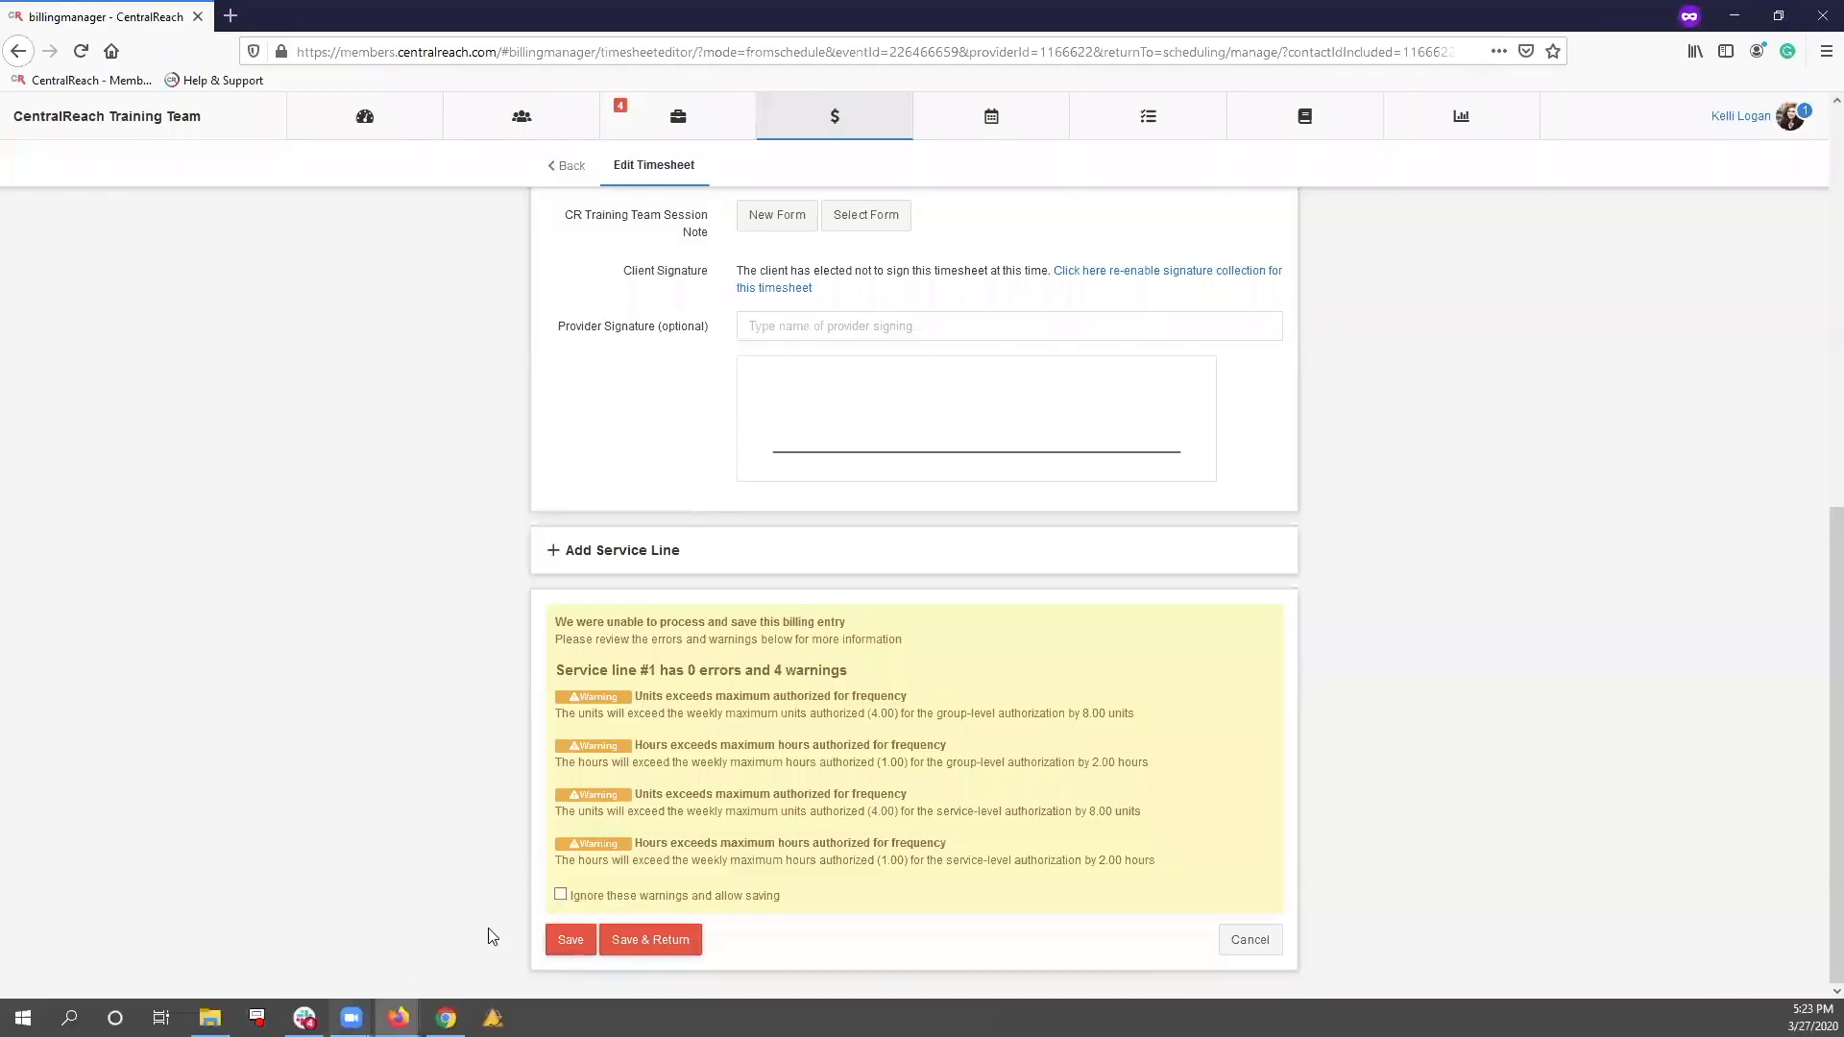
{"action": "left_click", "coordinate": [561, 896]}
{"action": "left_click", "coordinate": [564, 943]}
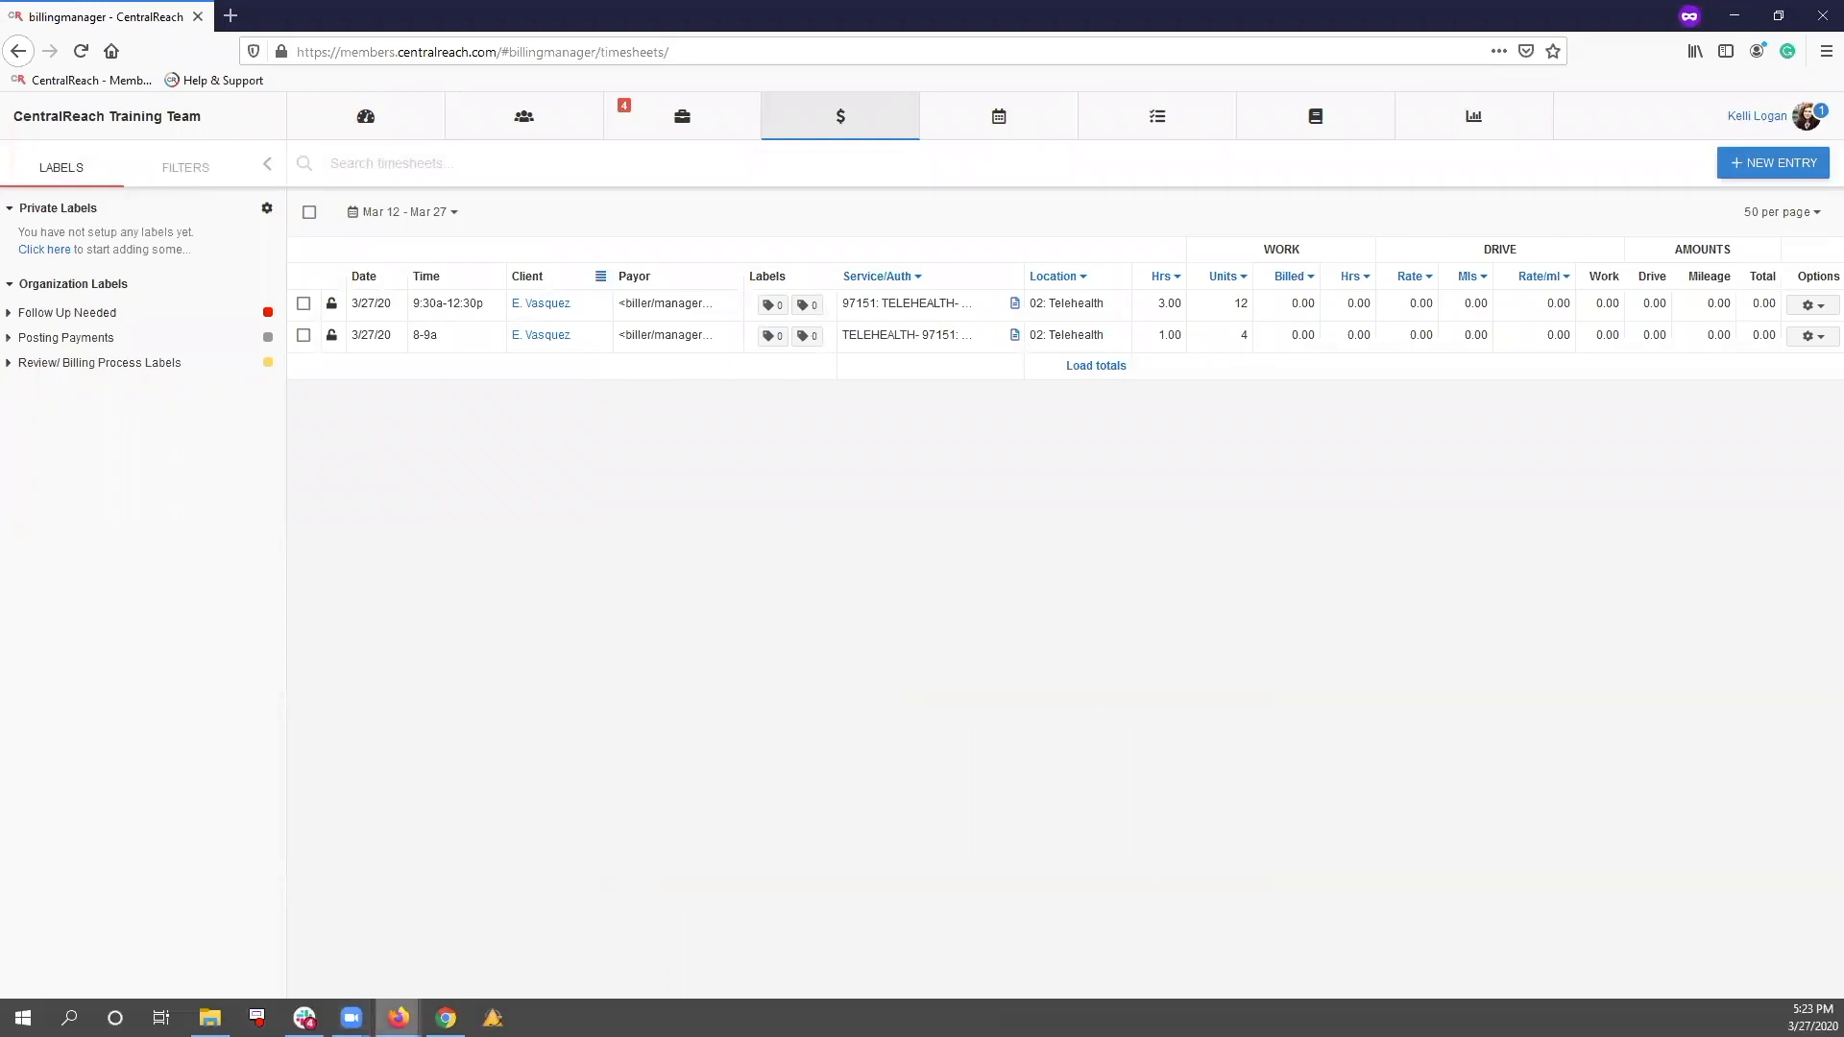
Switch back to the training team's CentralReach window and open the list of billing entries
{"action": "mouse_move", "coordinate": [399, 1018]}
{"action": "left_click", "coordinate": [274, 924]}
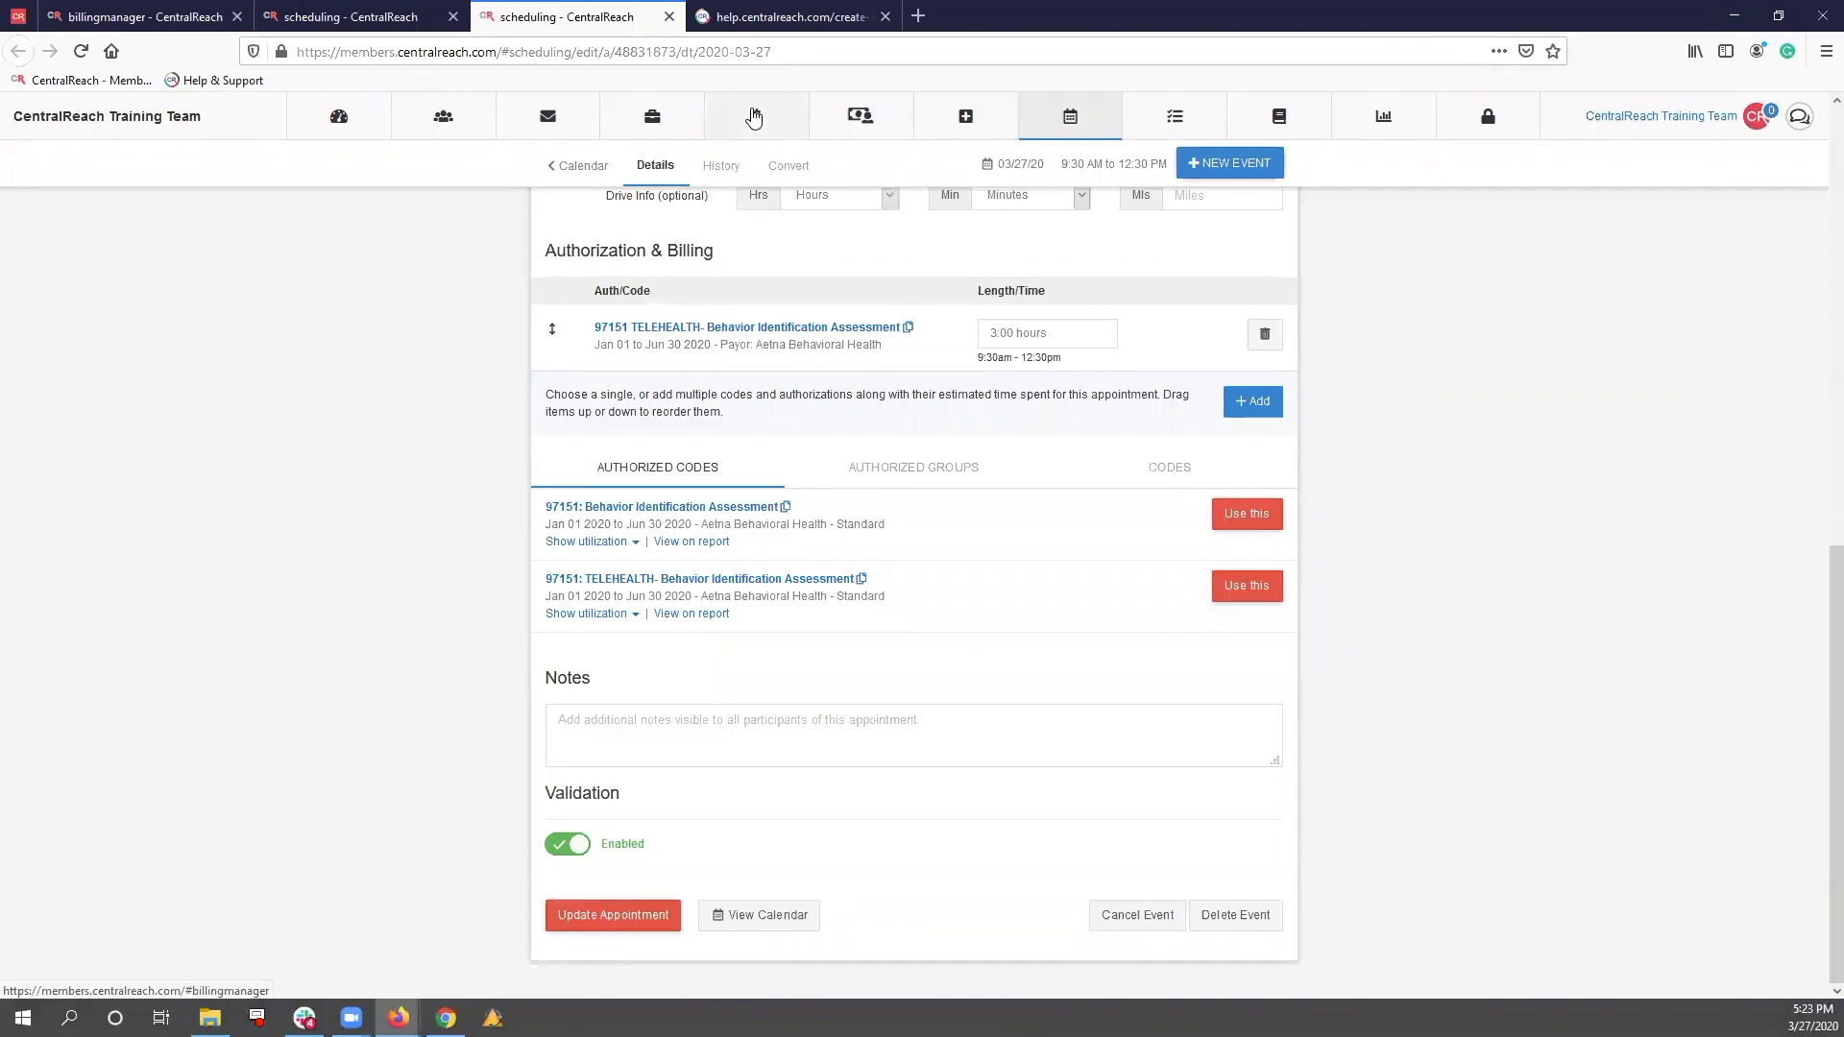
{"action": "mouse_move", "coordinate": [754, 117]}
{"action": "left_click", "coordinate": [788, 266]}
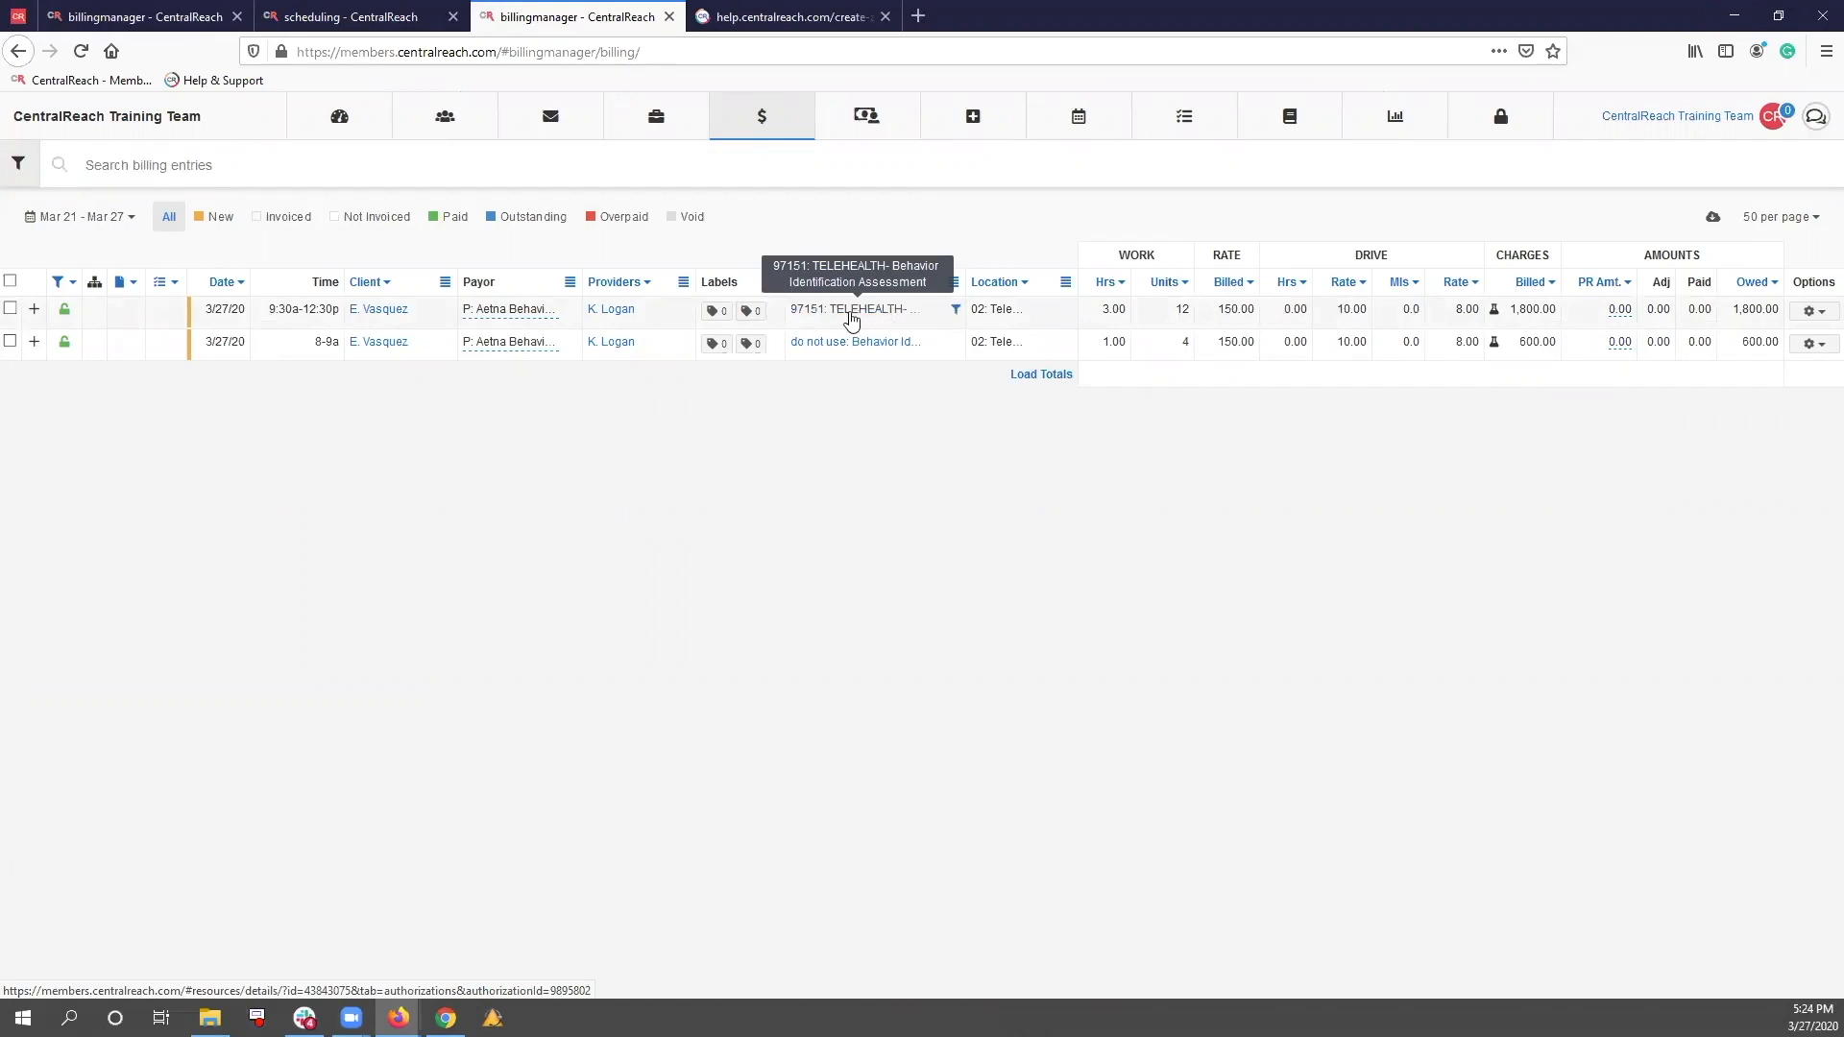
Show the list of service locations used in the current billing date range
{"action": "left_click", "coordinate": [10, 309]}
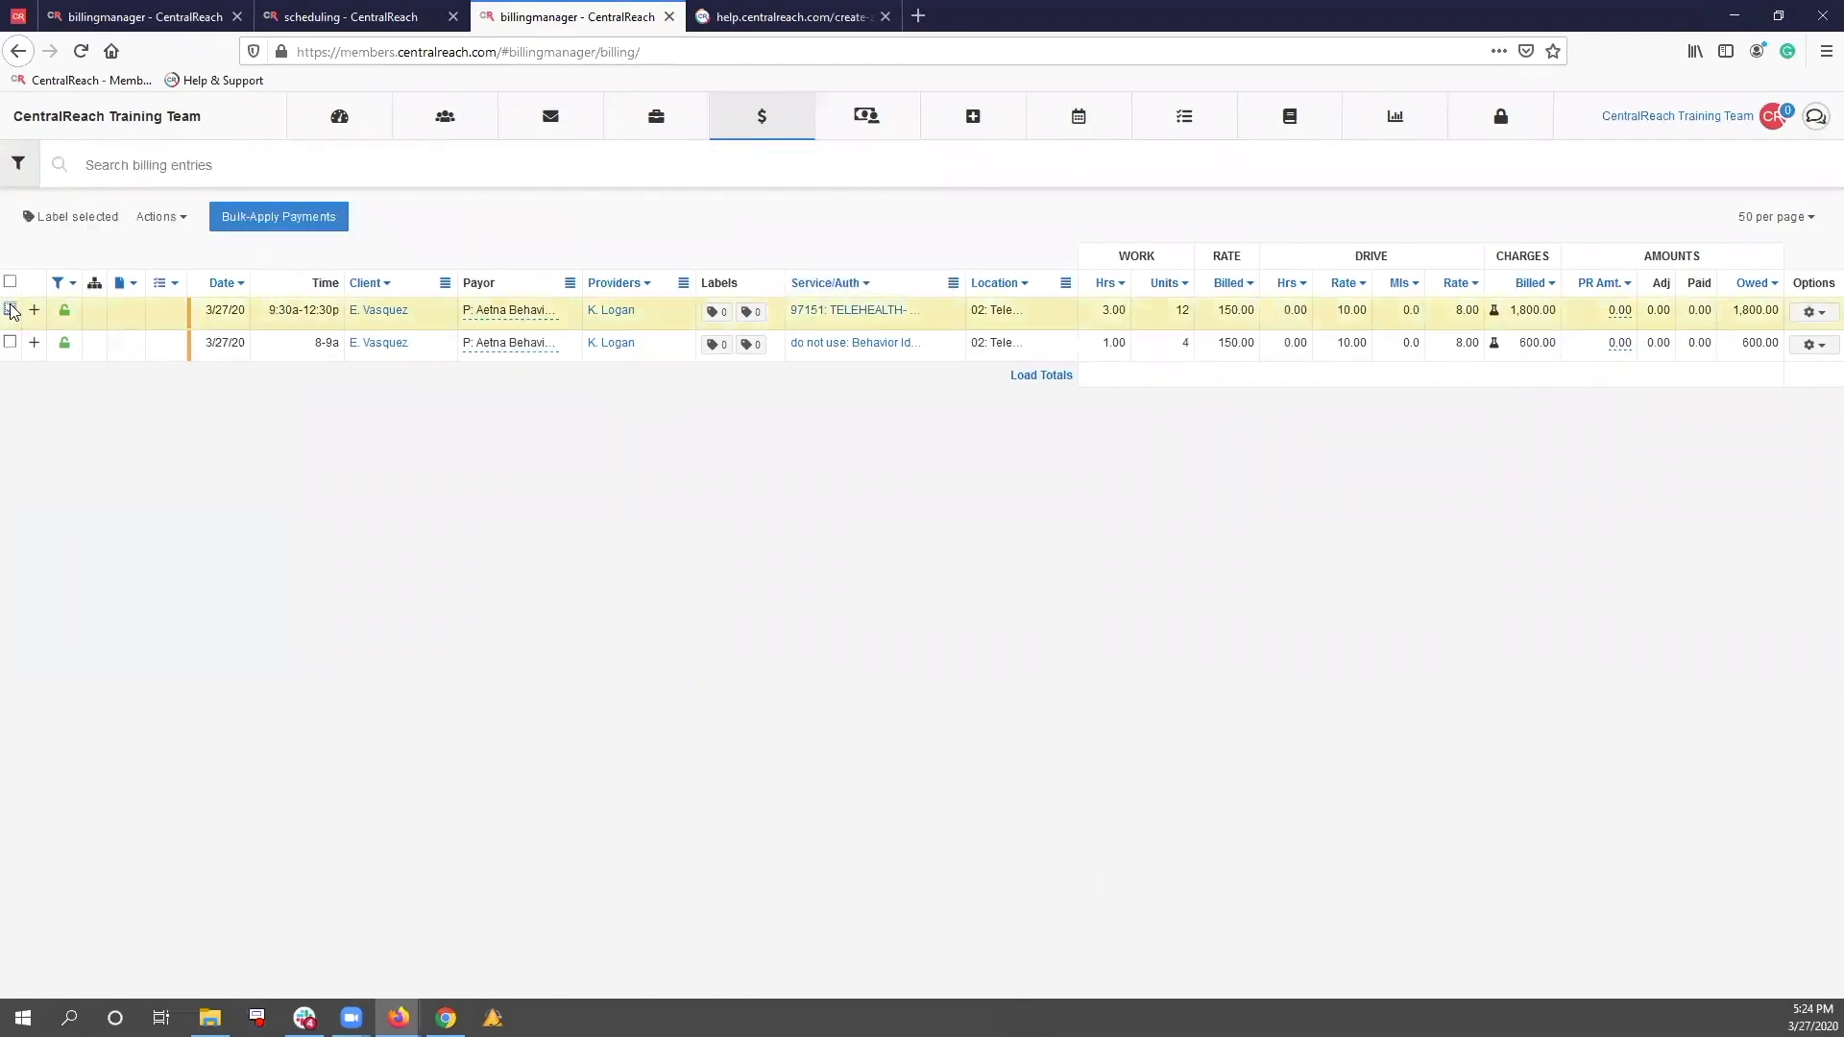
{"action": "left_click", "coordinate": [10, 308]}
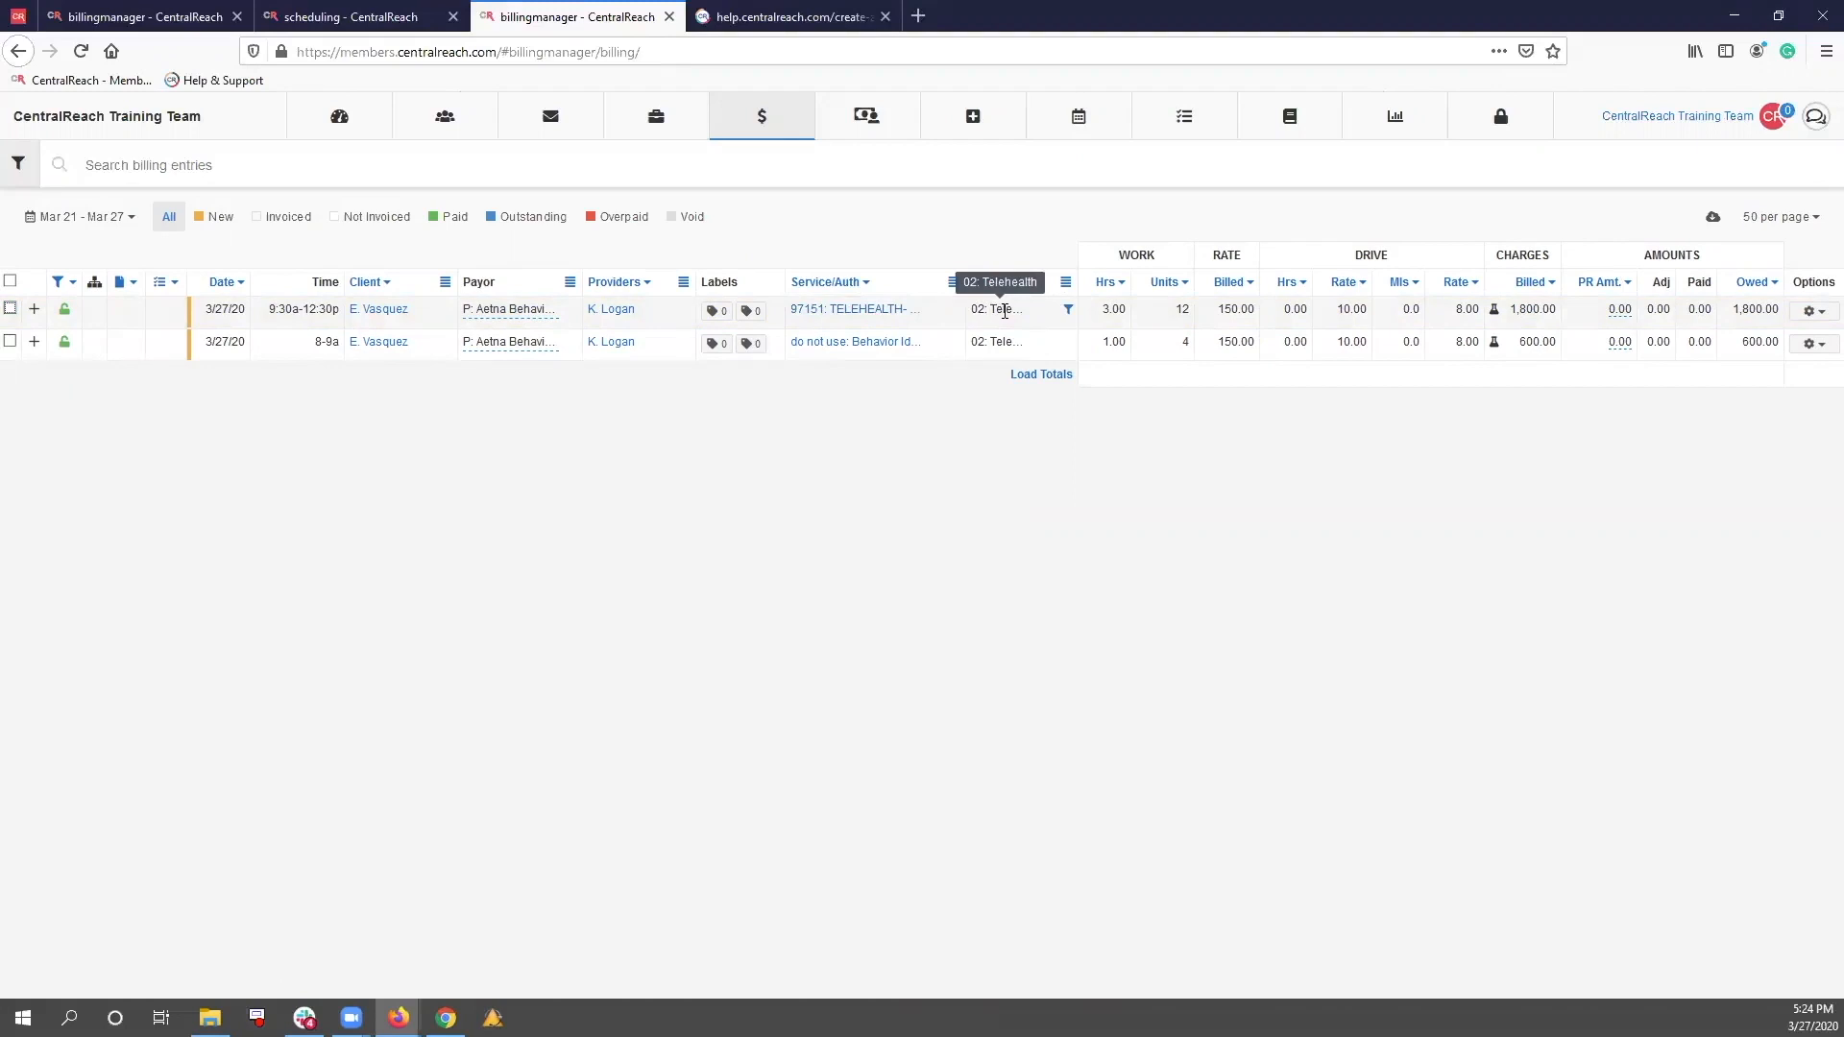
{"action": "left_click", "coordinate": [1065, 284]}
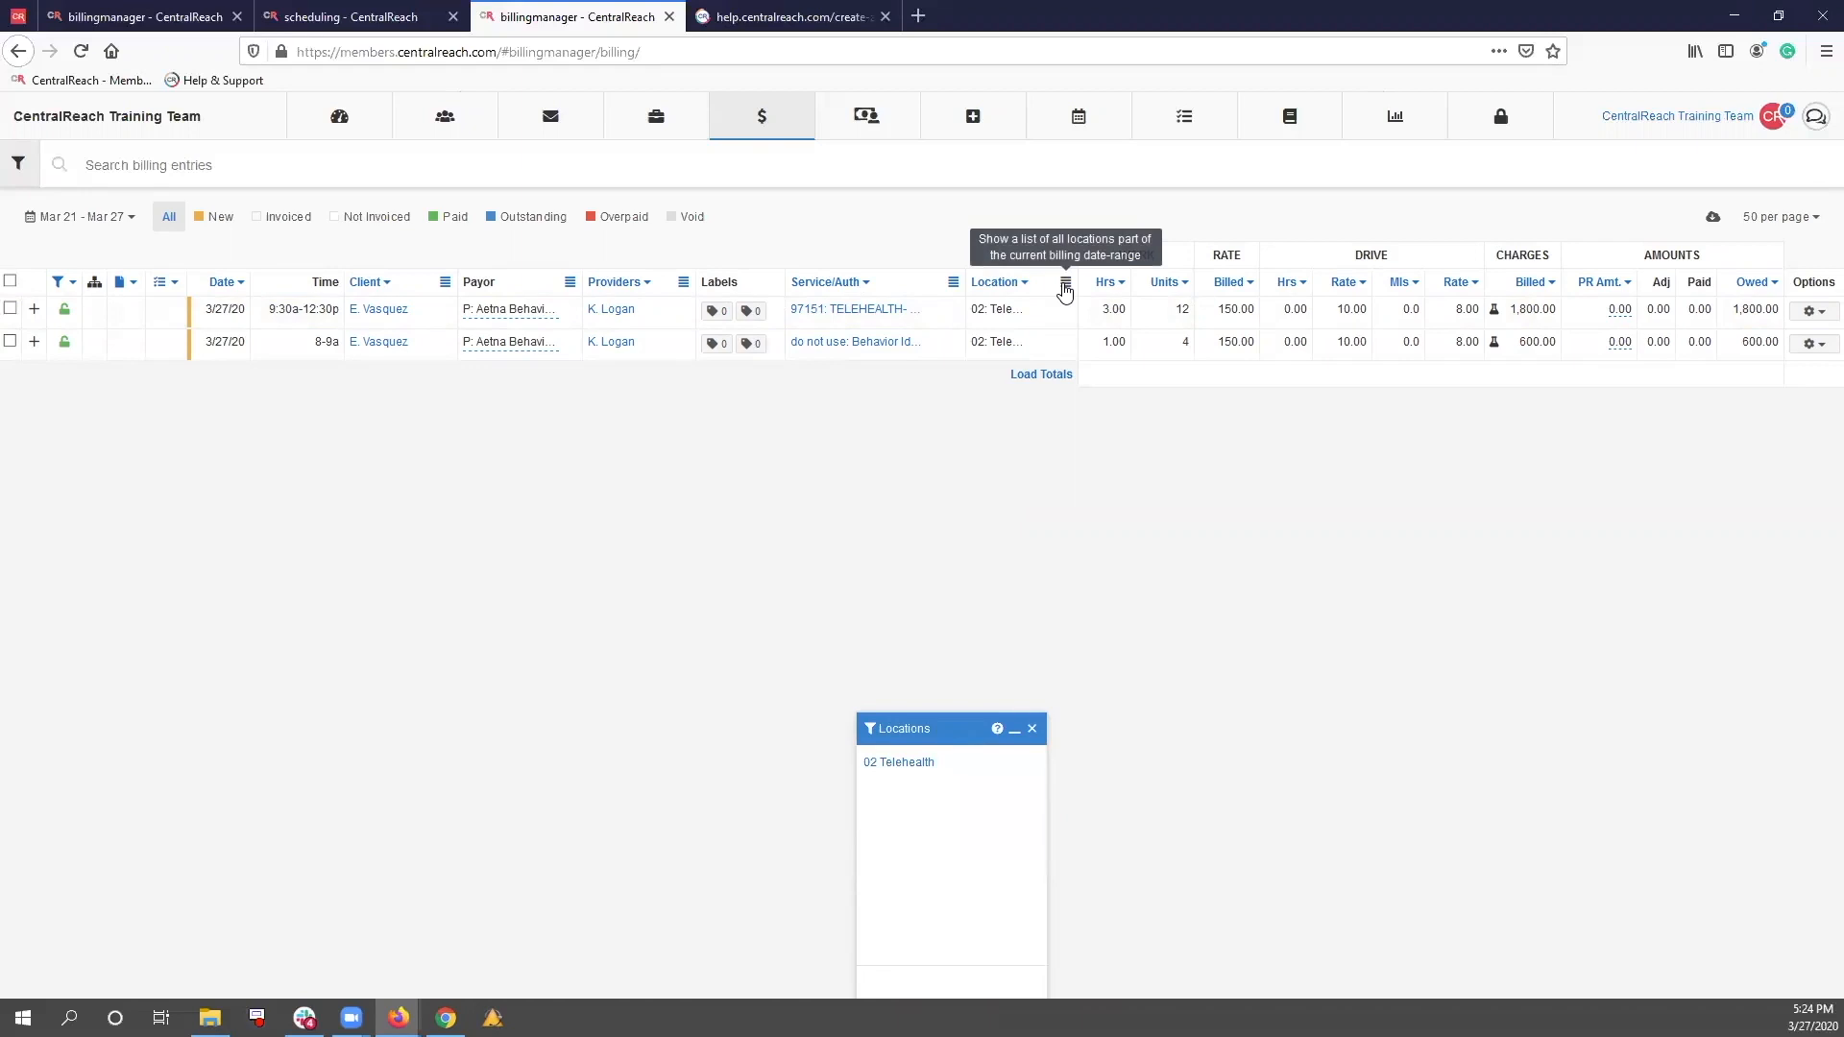
Set the billing entries' date range to 03/20/2020 through 03/27/2020
{"action": "left_click", "coordinate": [99, 218]}
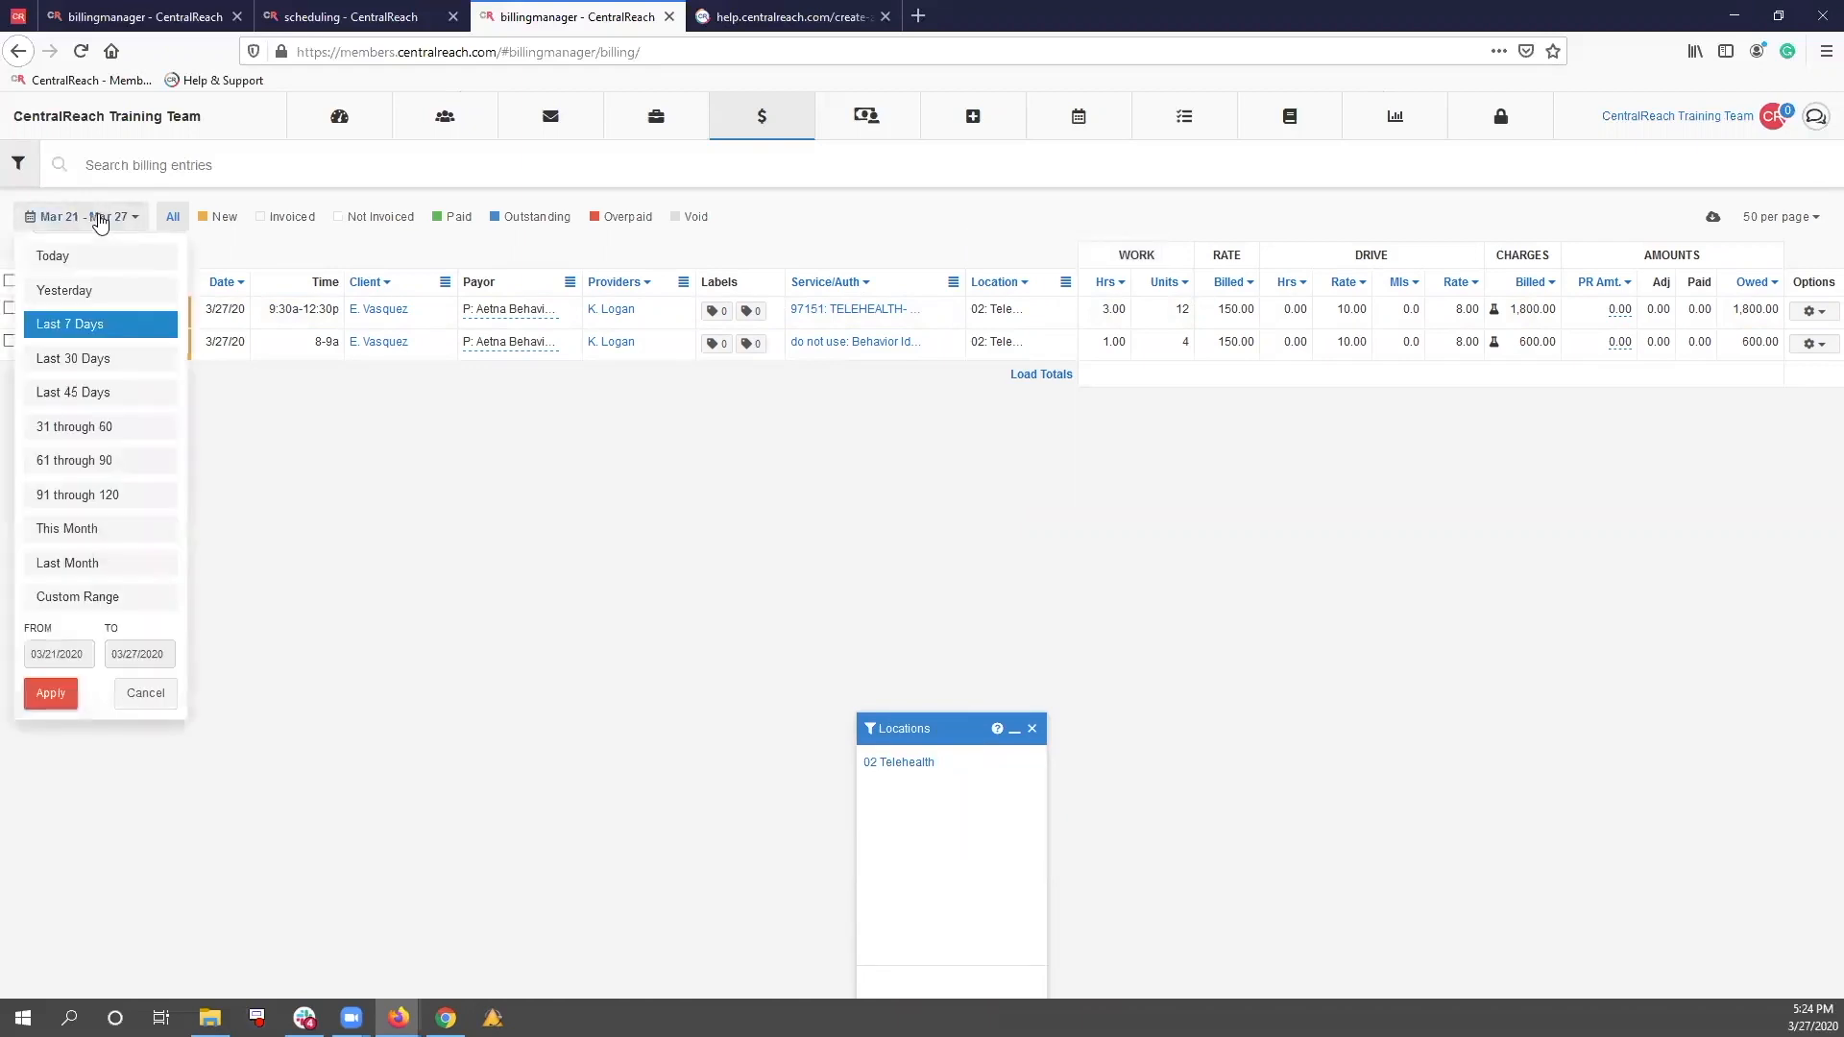
{"action": "left_click", "coordinate": [106, 599]}
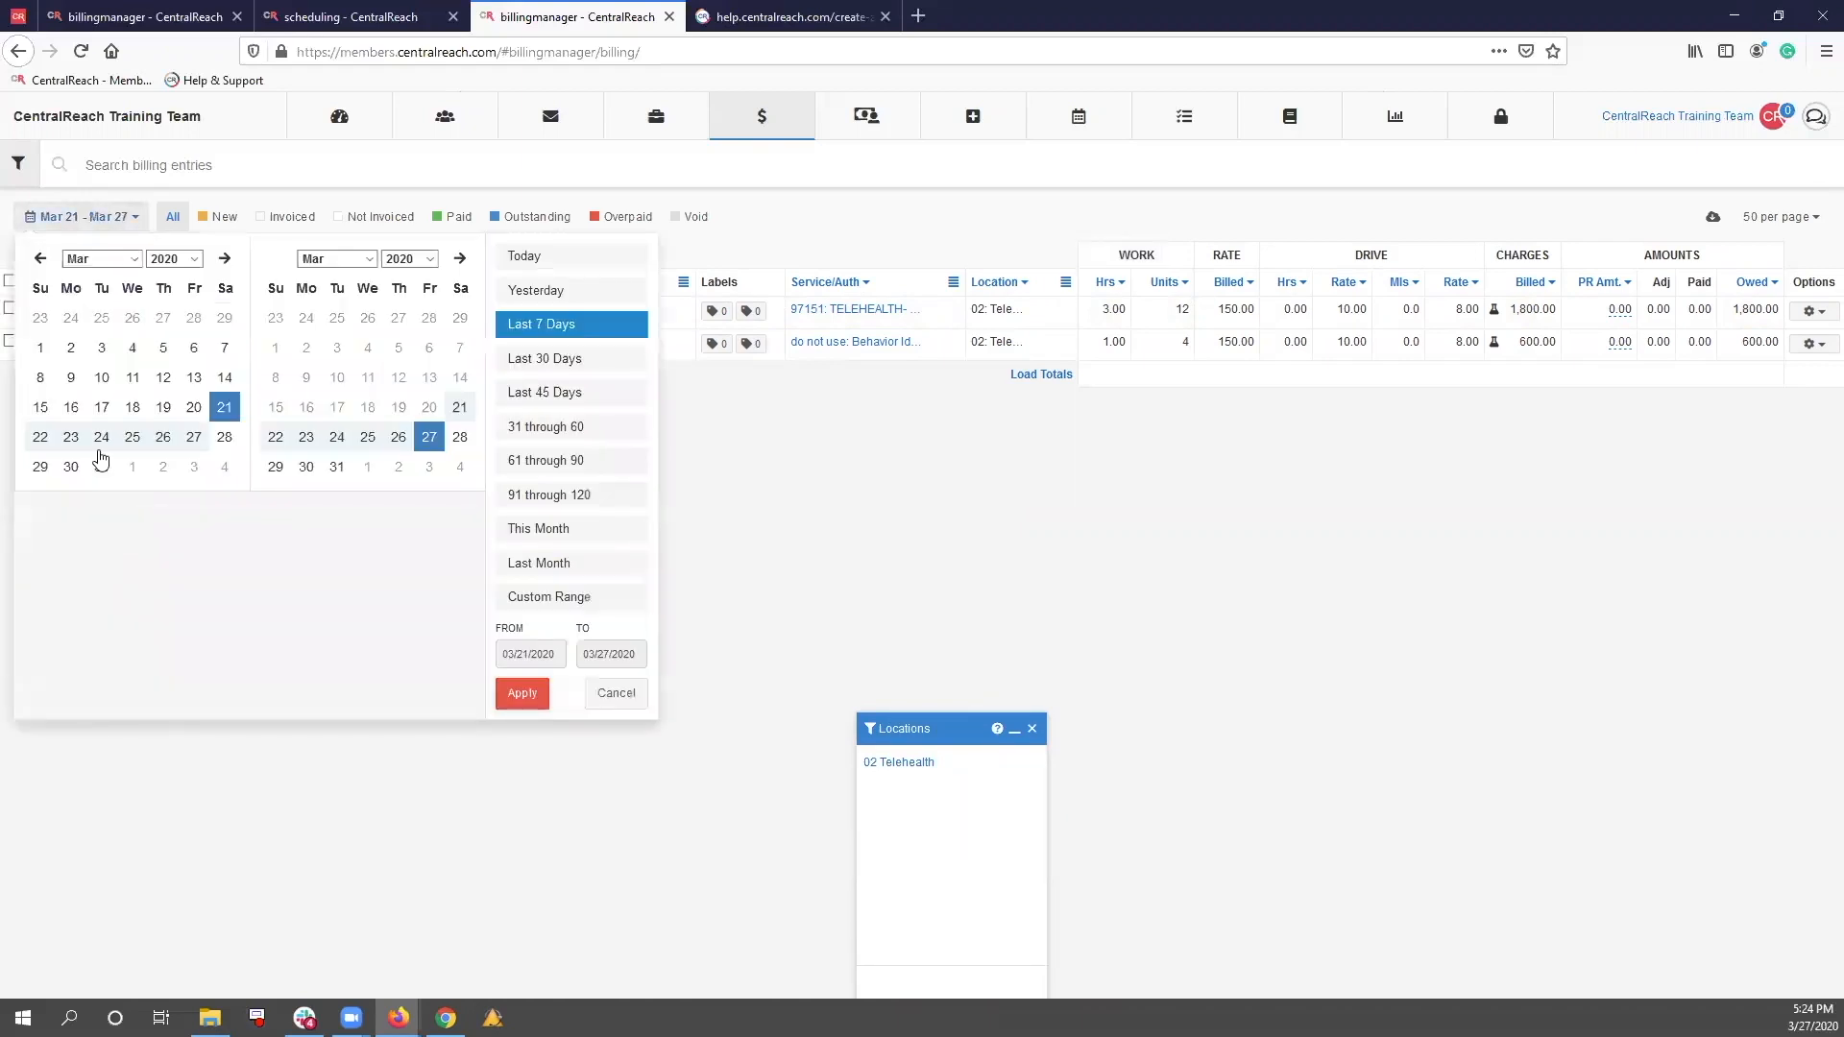
{"action": "left_click", "coordinate": [193, 408]}
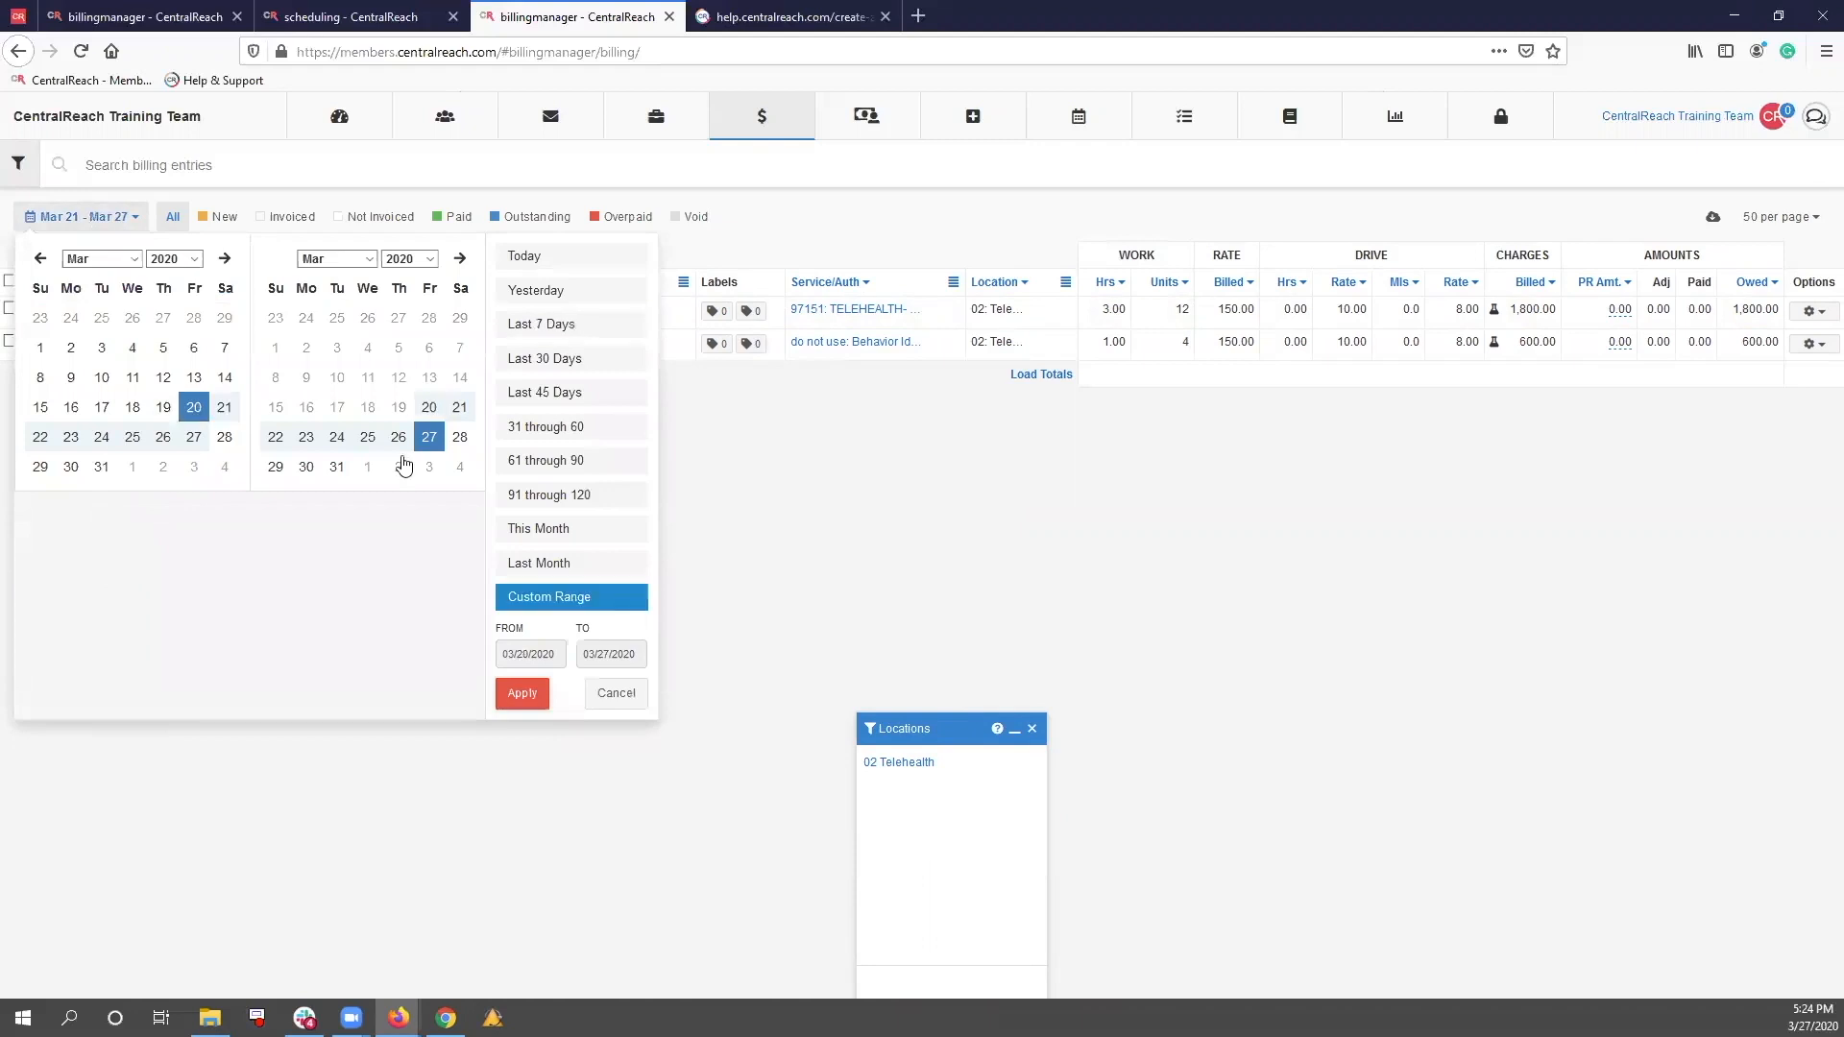
{"action": "left_click", "coordinate": [510, 697]}
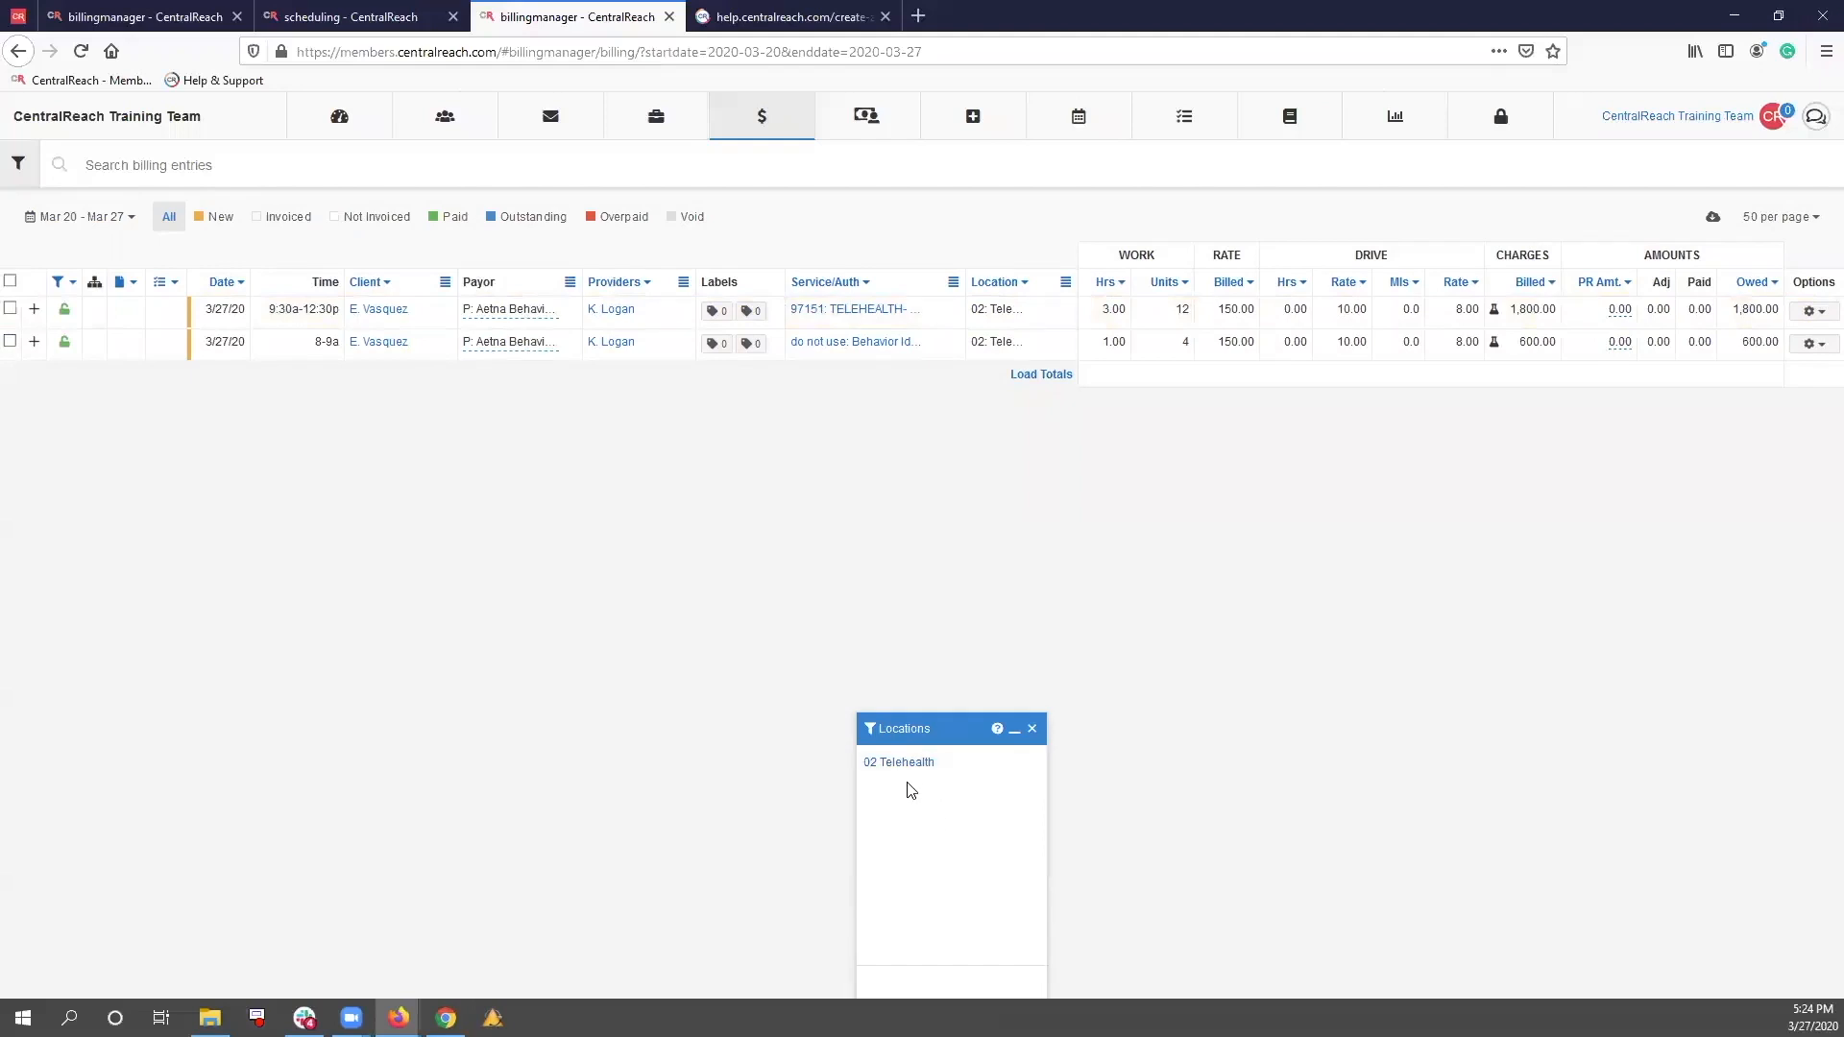
Close the locations list and view the options available for the 9:30 AM to 12:30 PM telehealth billing entry
{"action": "left_click", "coordinate": [1032, 729]}
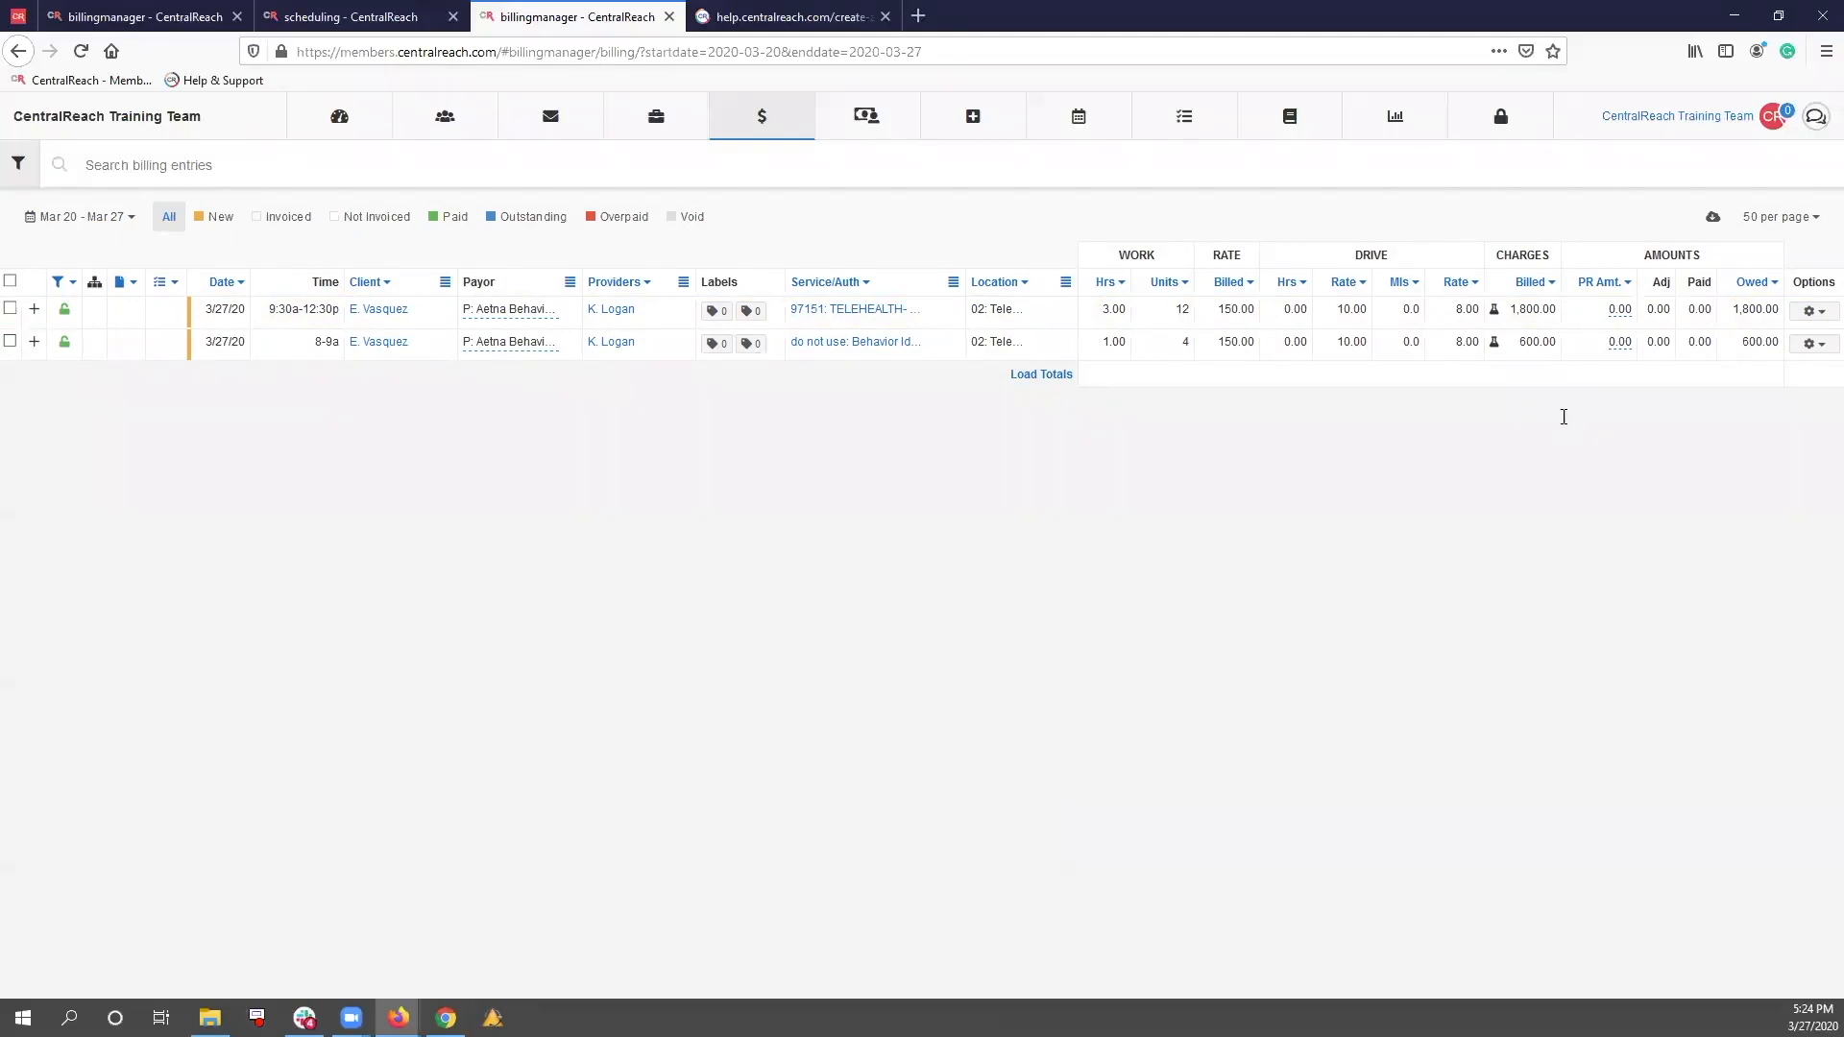
{"action": "left_click", "coordinate": [1810, 310]}
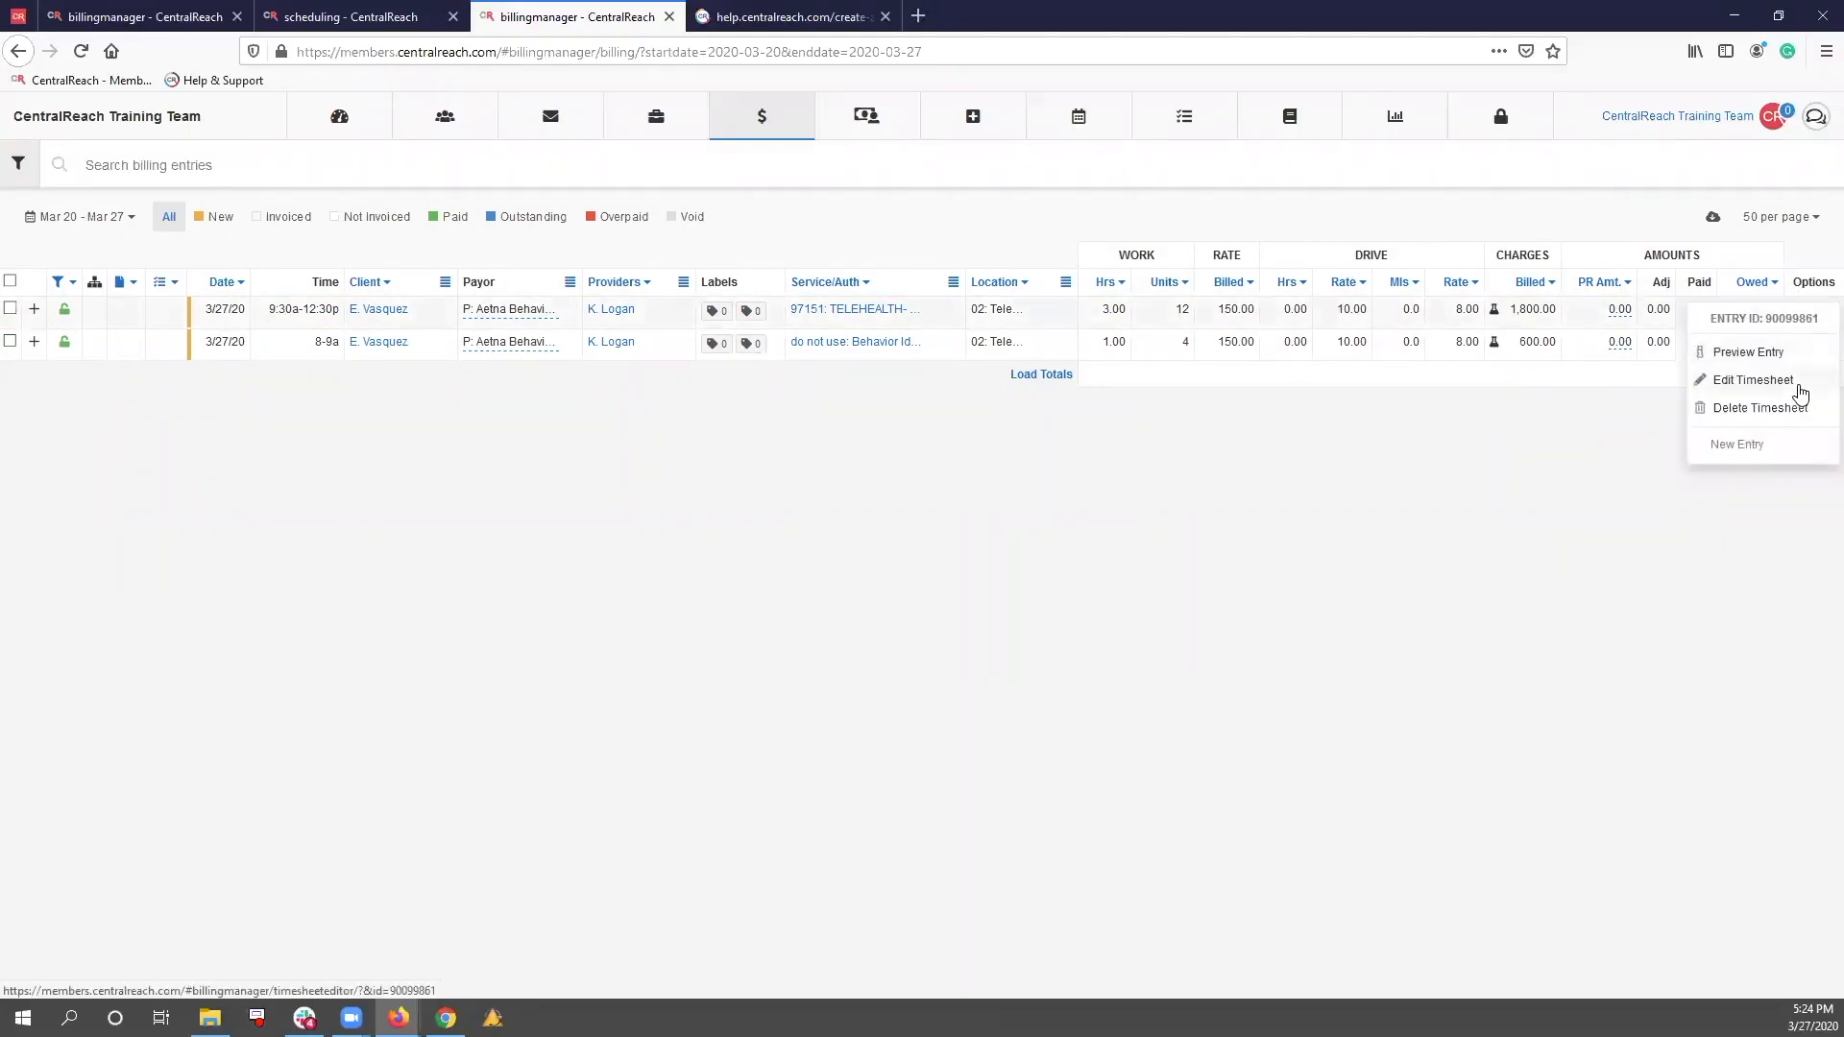
{"action": "left_click", "coordinate": [1045, 590]}
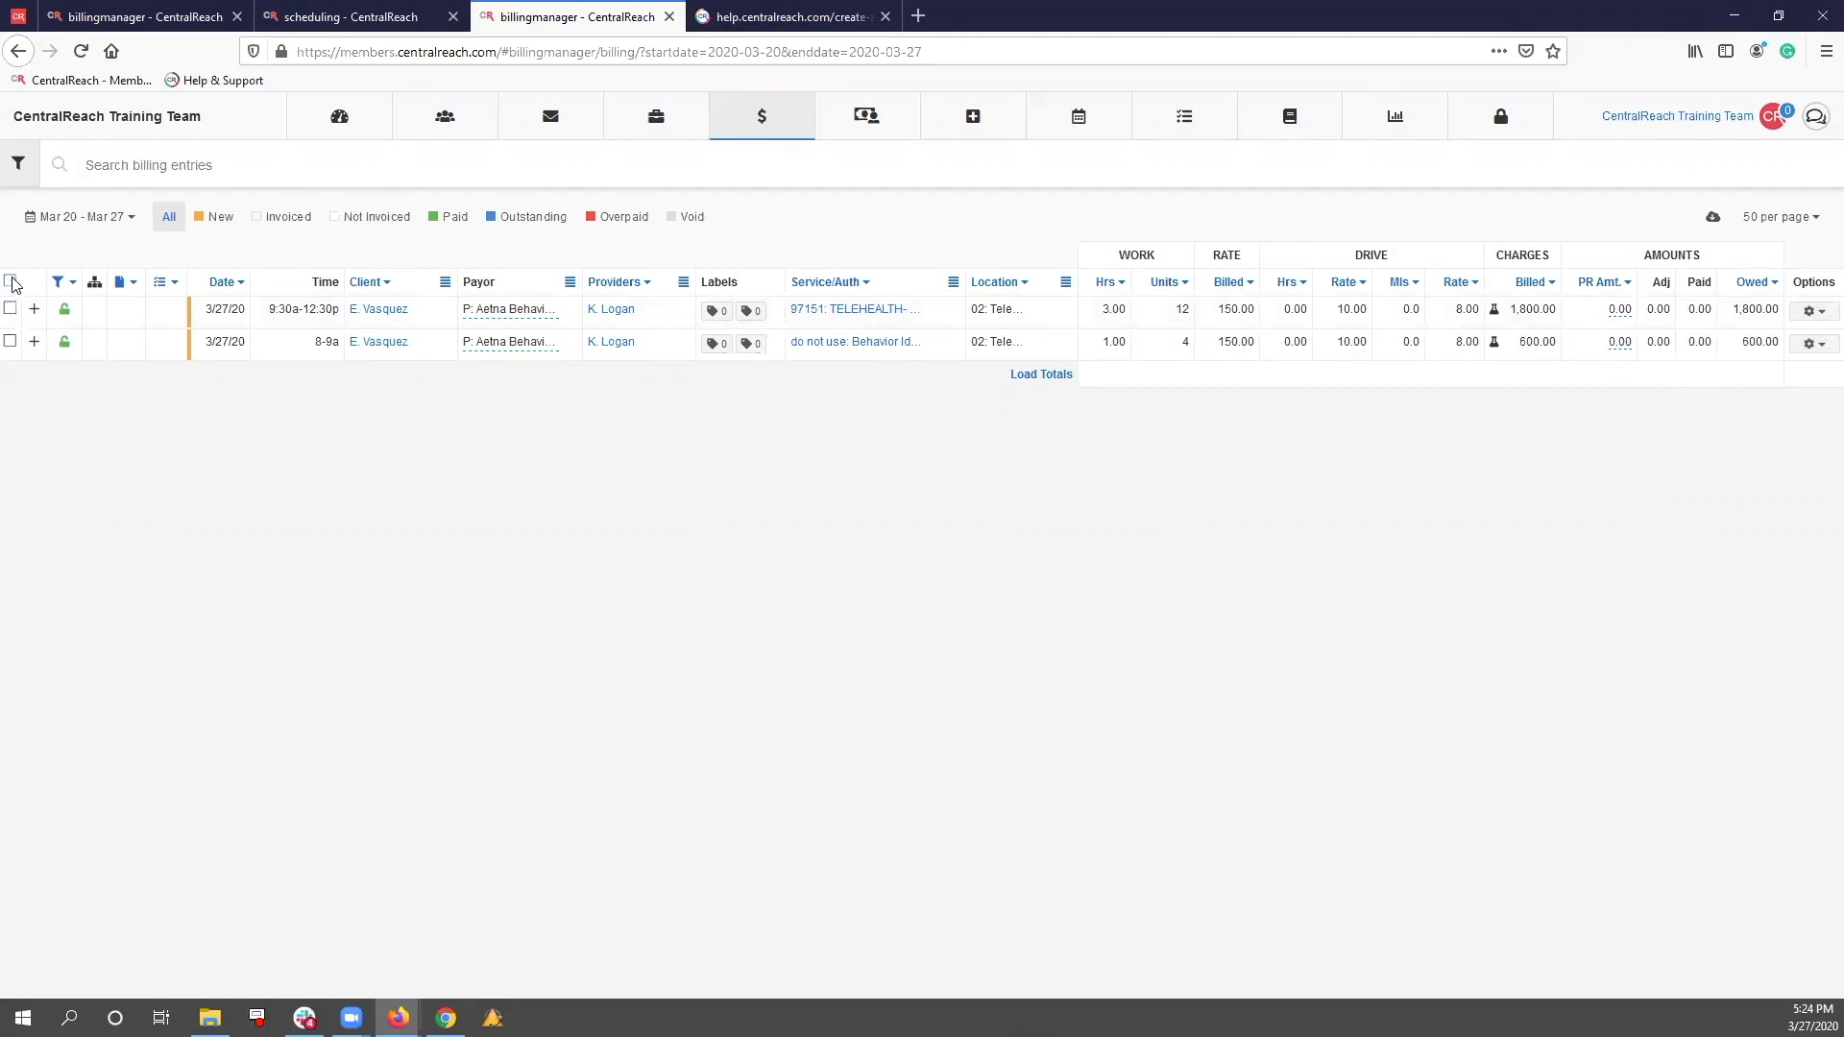
Select both 3/27/20 billing entries and bulk-merge them into claims
{"action": "left_click", "coordinate": [11, 282]}
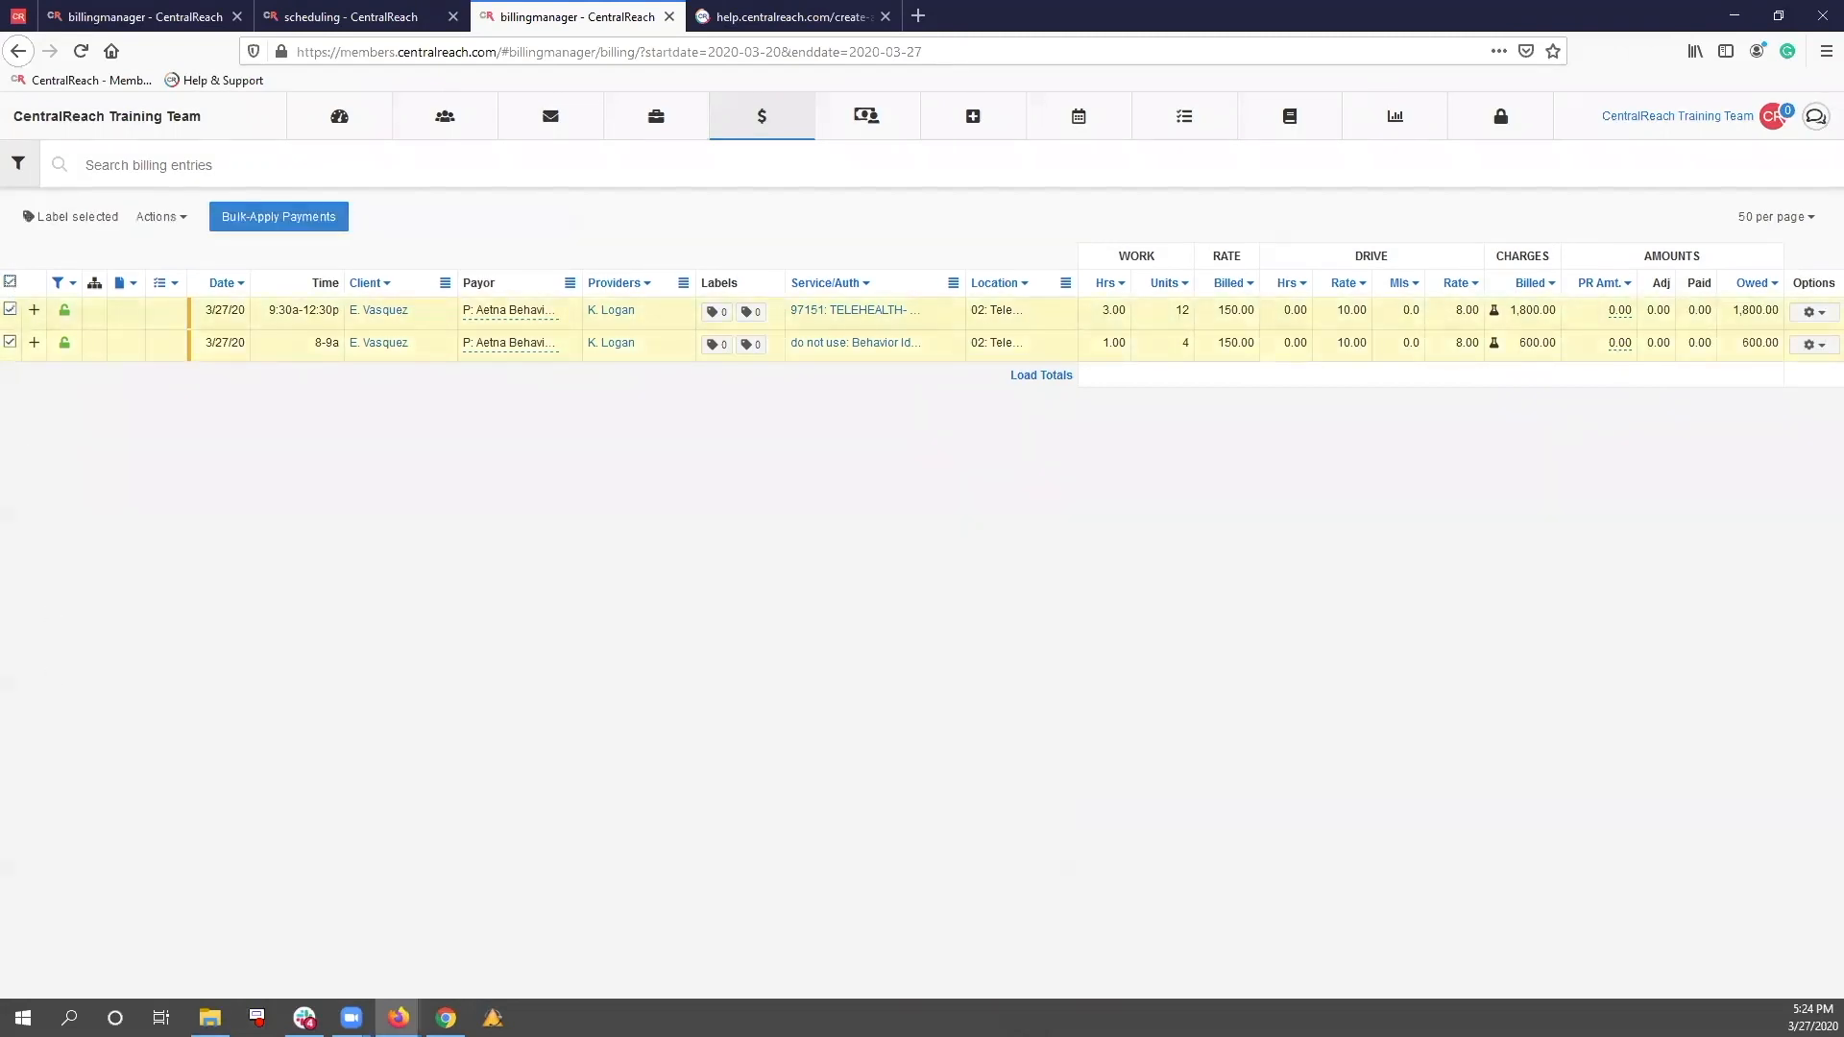
{"action": "left_click", "coordinate": [10, 281]}
{"action": "left_click", "coordinate": [10, 309]}
{"action": "left_click", "coordinate": [9, 342]}
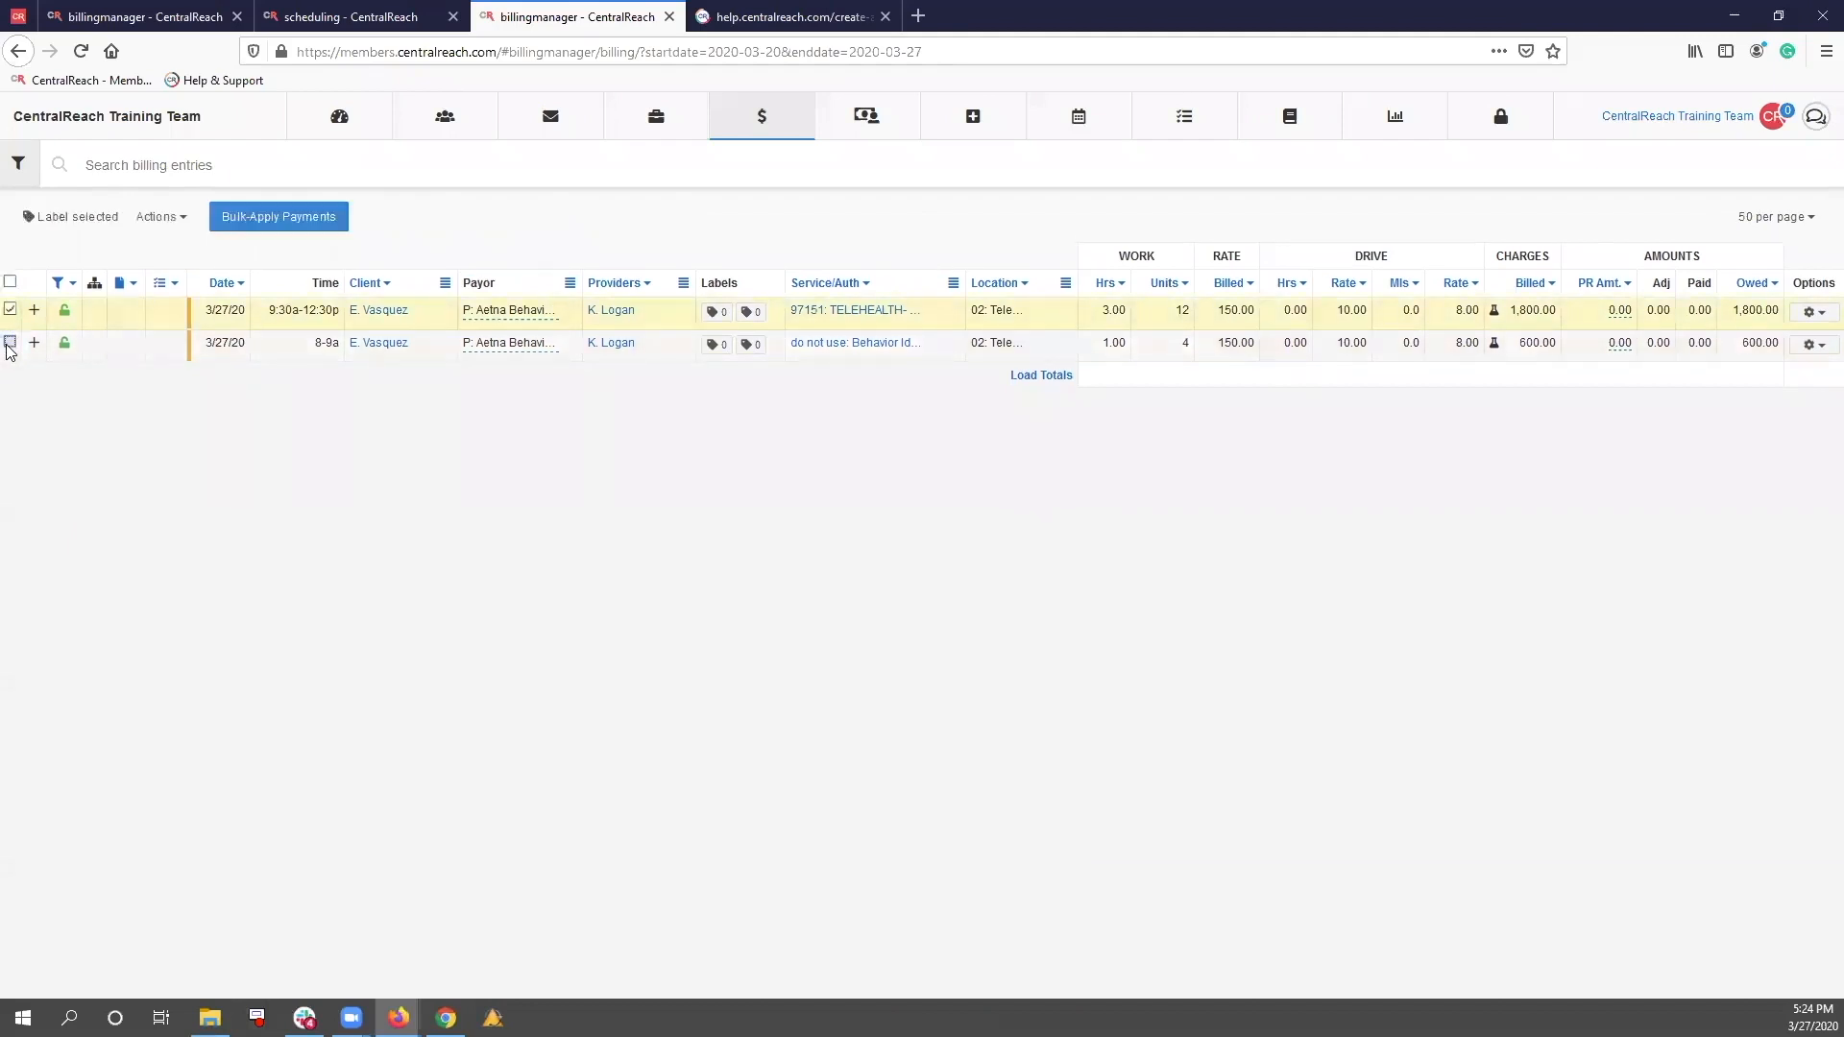
{"action": "left_click", "coordinate": [158, 217]}
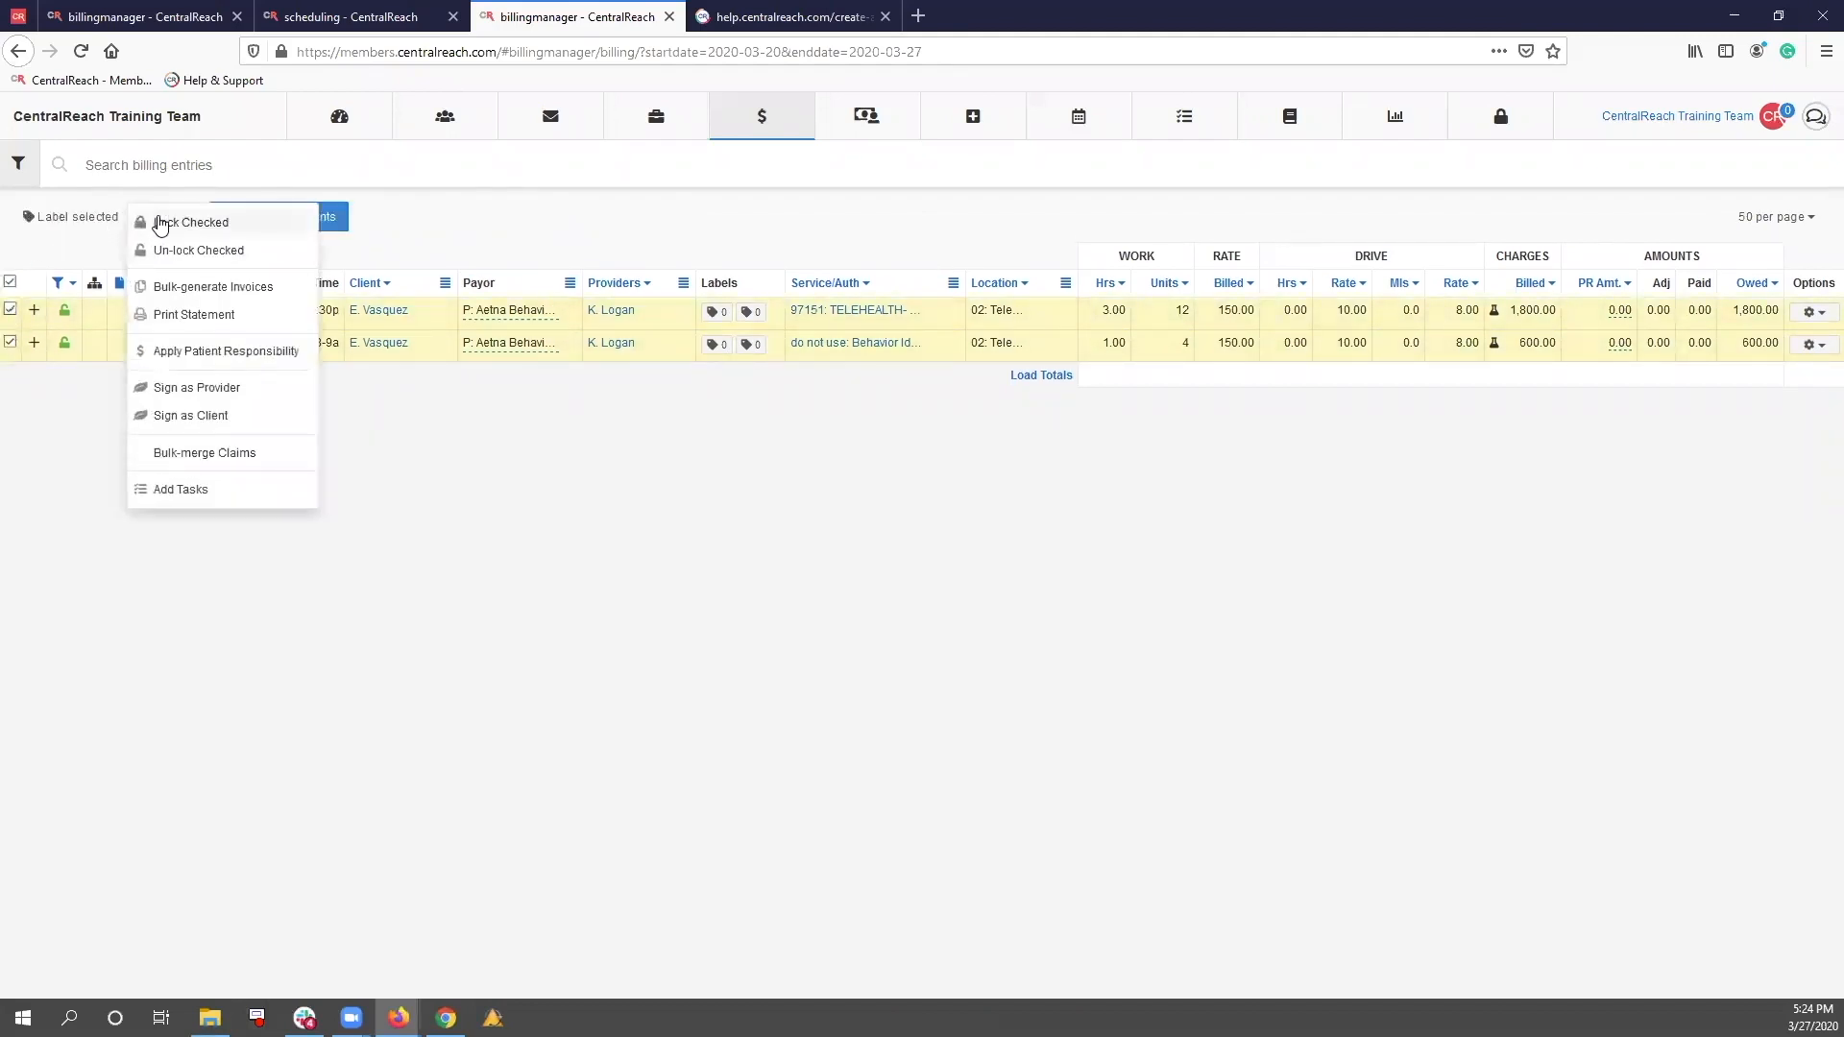
{"action": "left_click", "coordinate": [232, 453]}
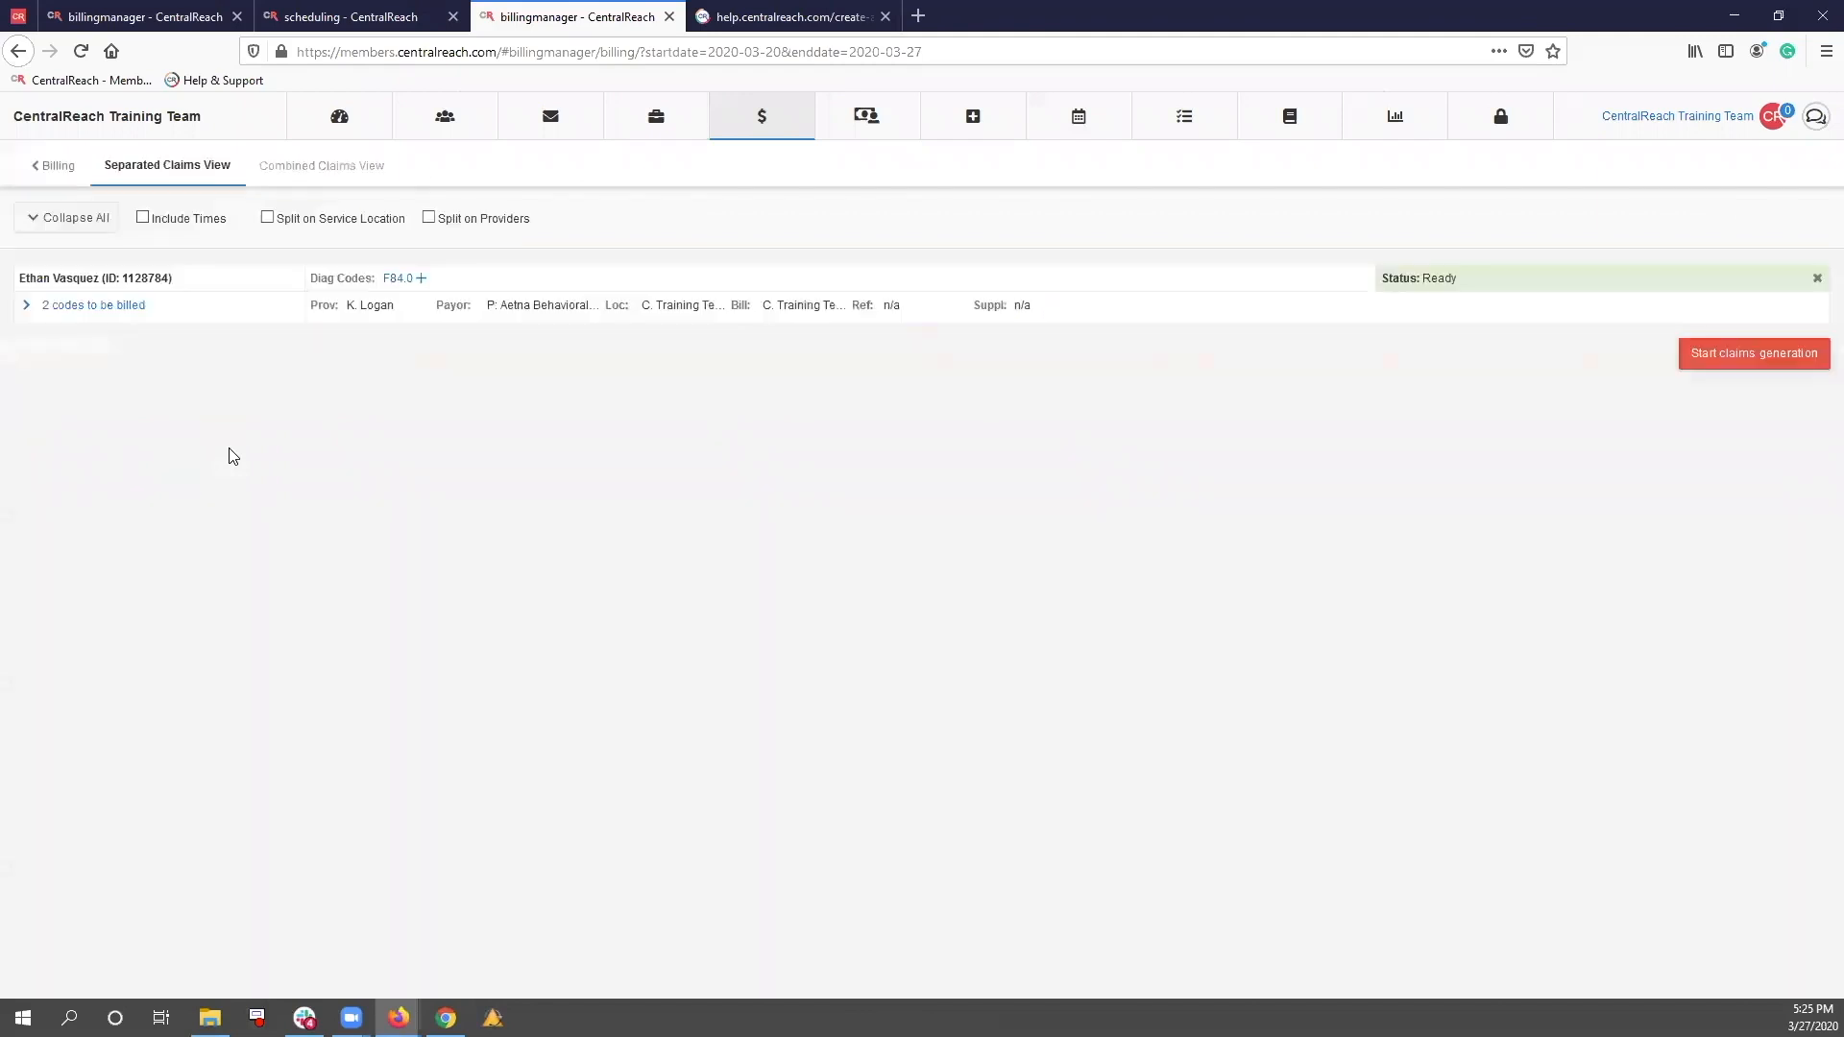
Expand the codes to be billed on the claim and check the modifiers on both telehealth lines
{"action": "left_click", "coordinate": [25, 305]}
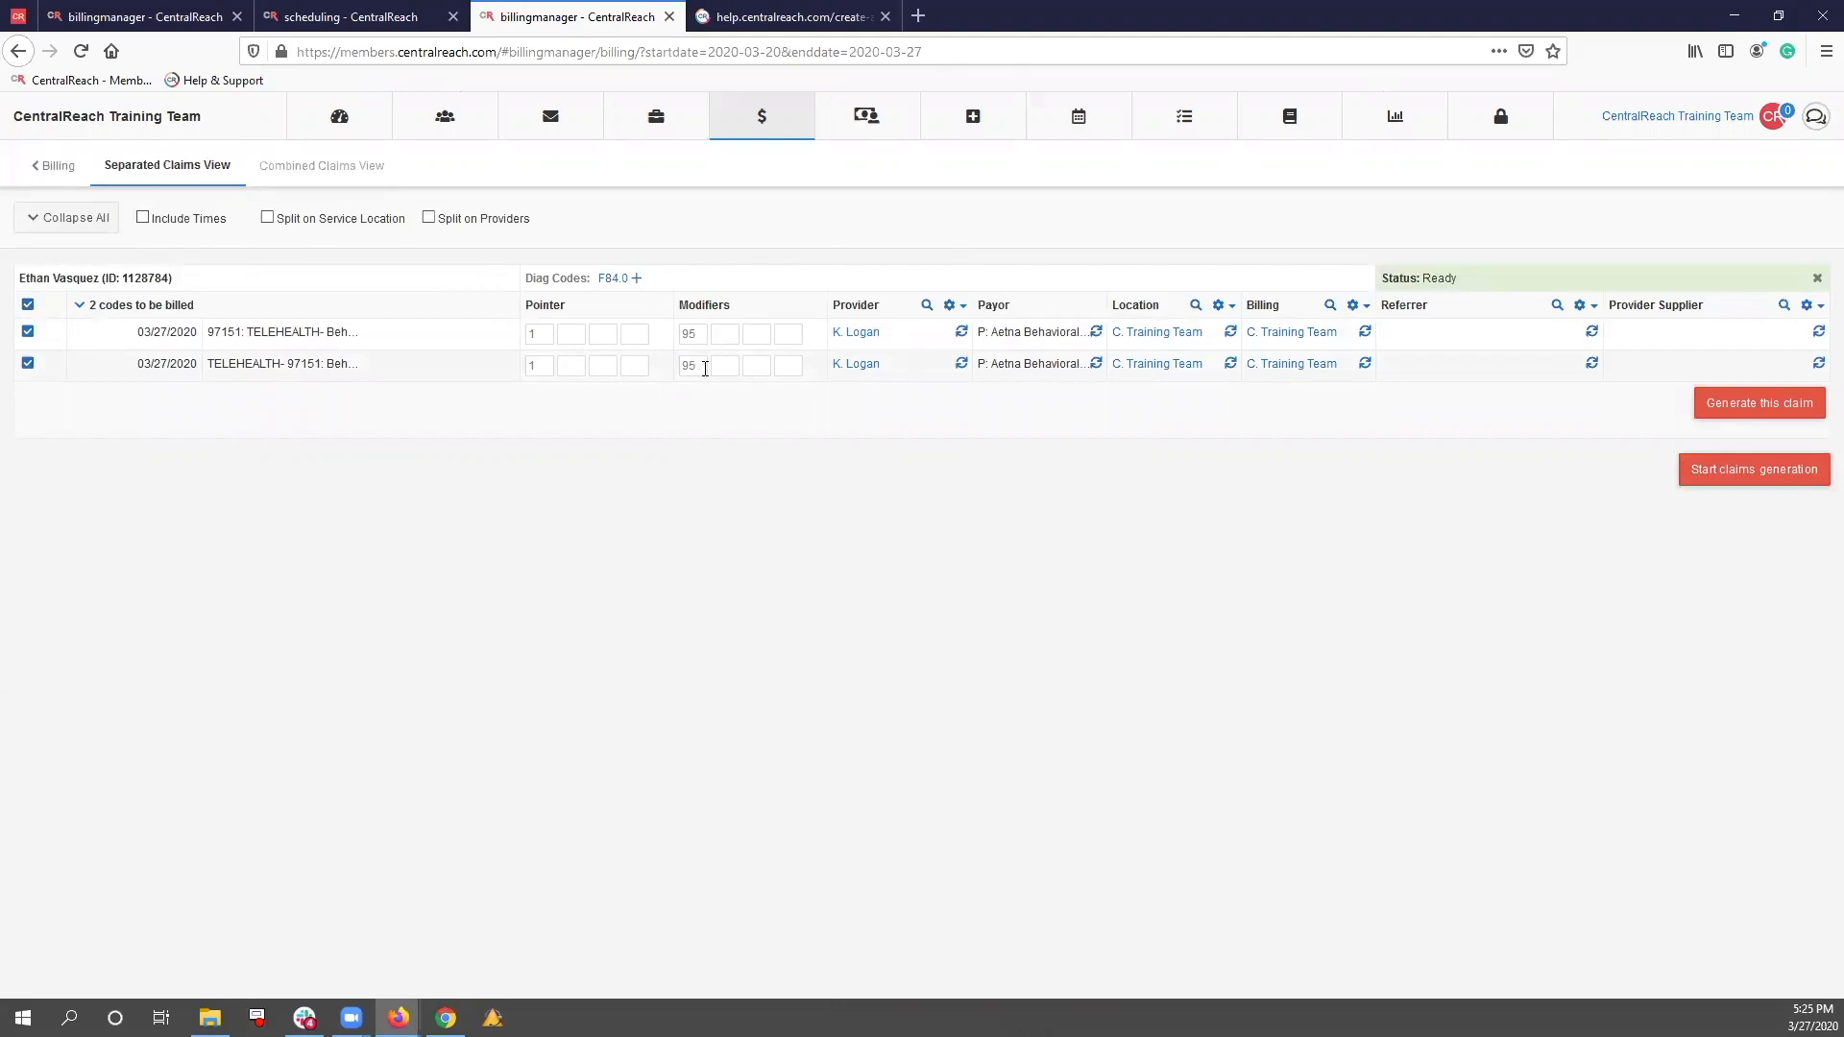
{"action": "left_click_drag", "start_coordinate": [701, 369], "coordinate": [669, 367]}
{"action": "left_click", "coordinate": [688, 367]}
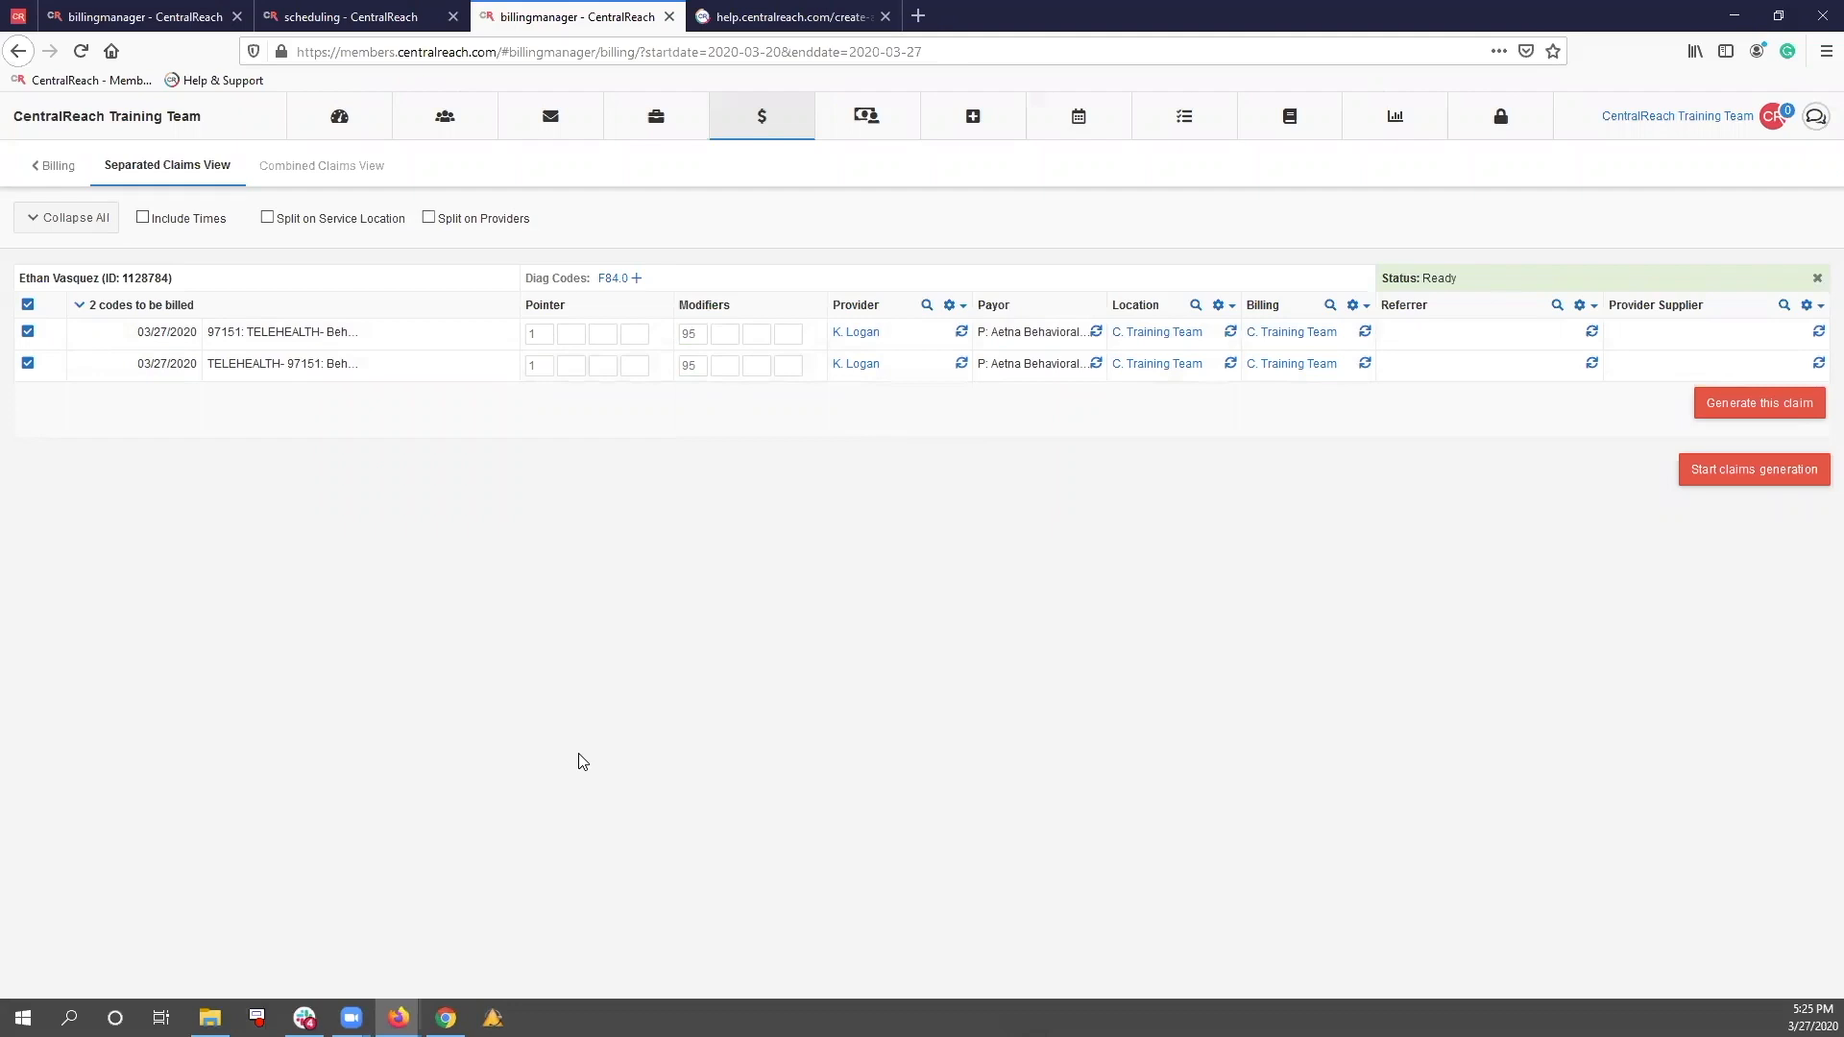
Open the organization's list of authorizations
{"action": "mouse_move", "coordinate": [733, 119]}
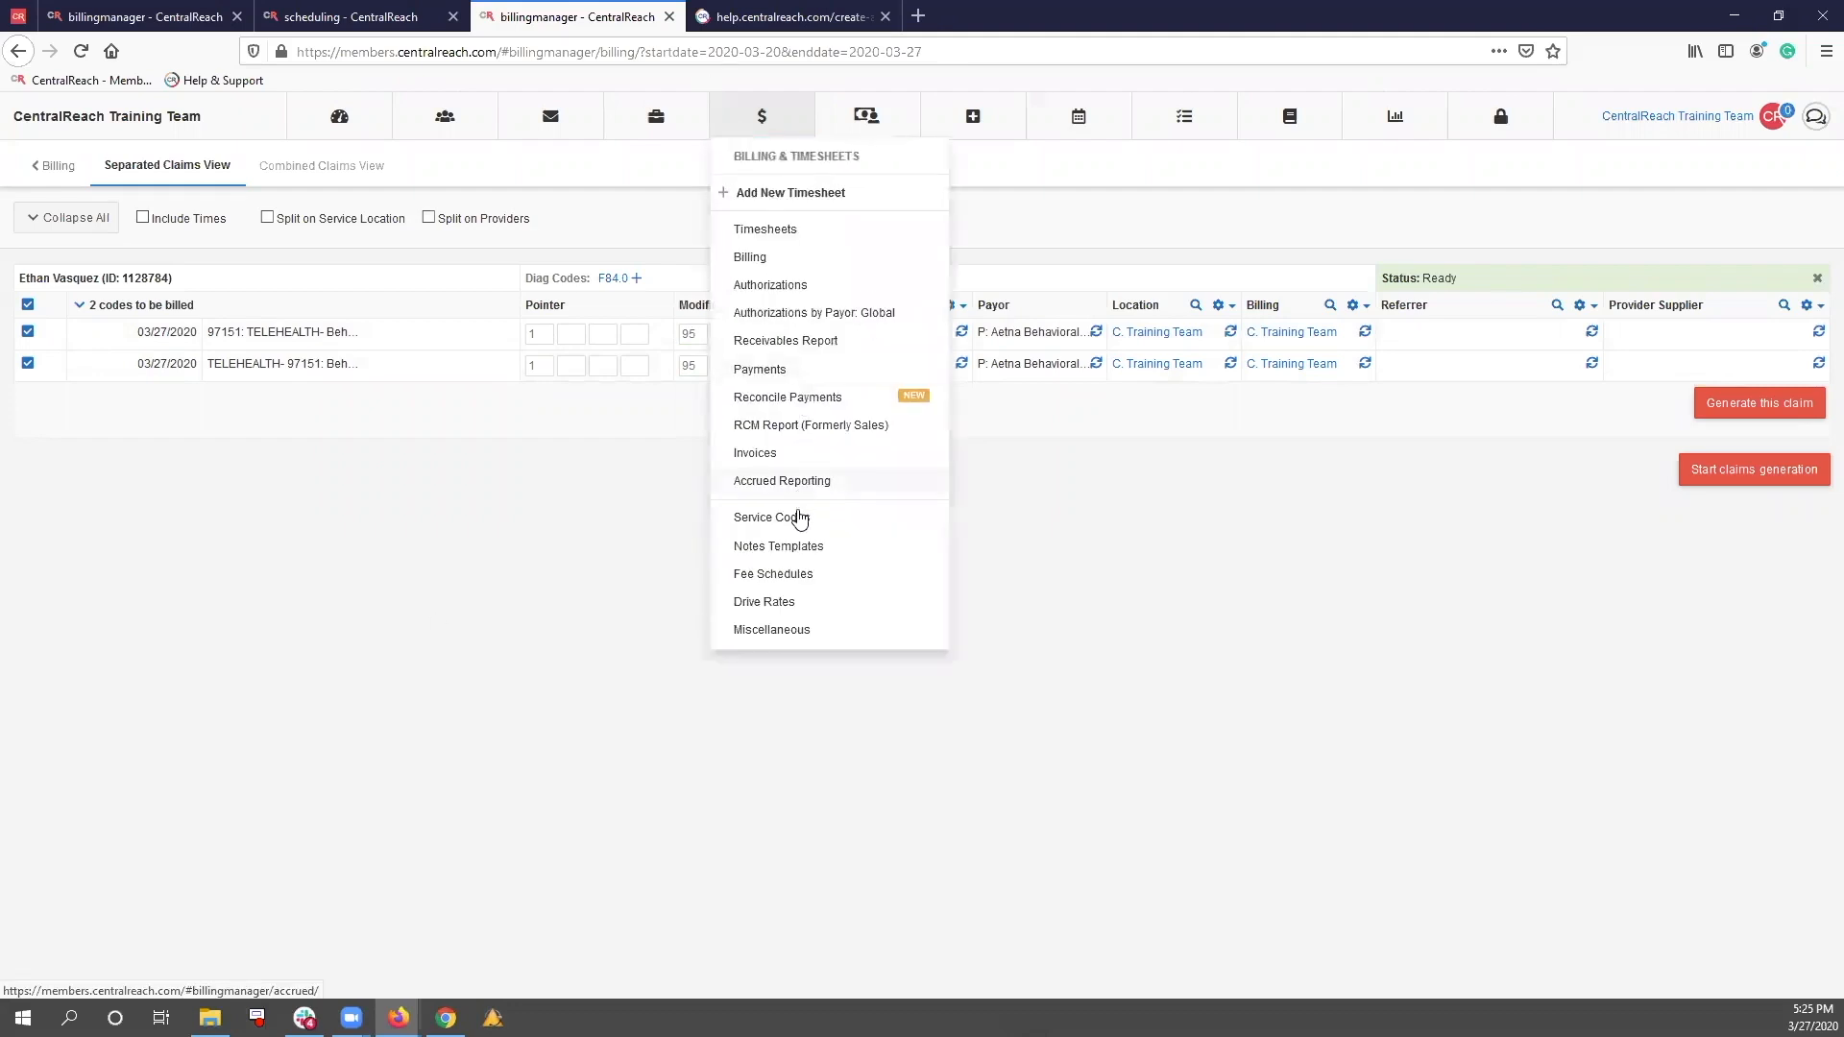
{"action": "left_click", "coordinate": [799, 285]}
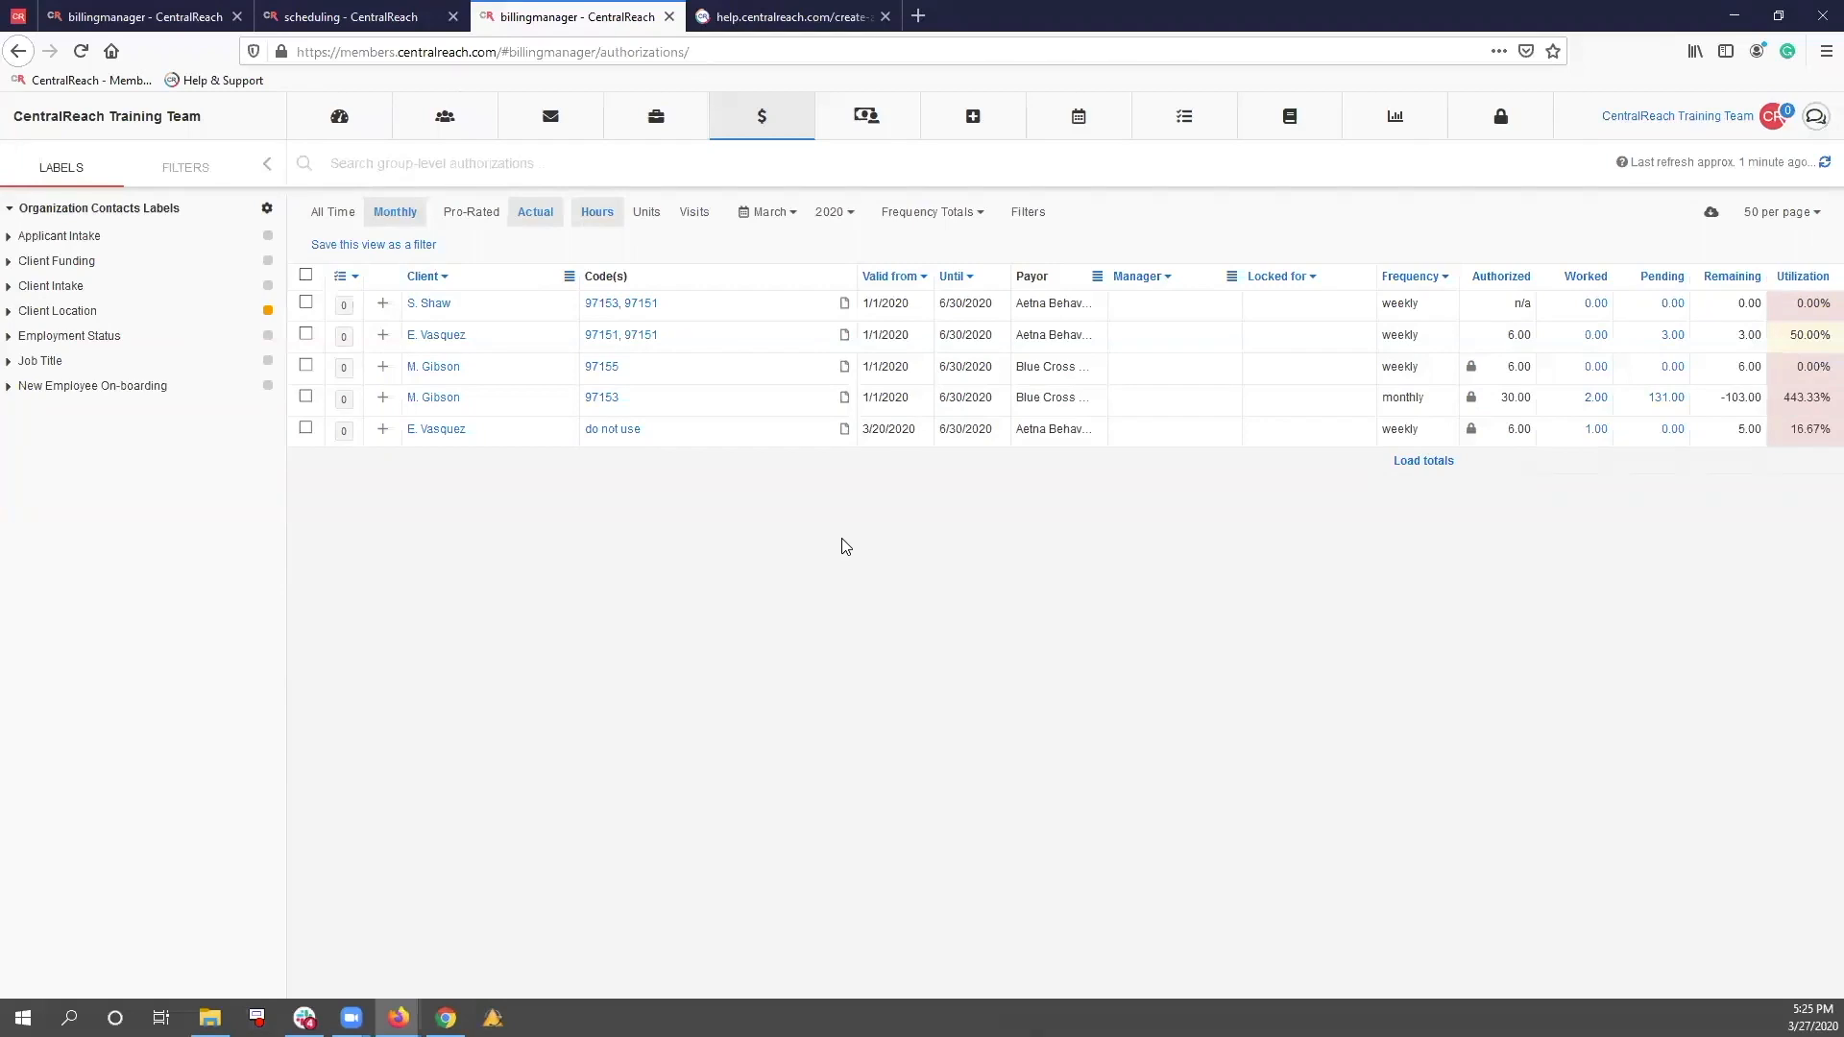
Open the 97151 TELEHEALTH- Behavior Identification Assessment service code and delete it
{"action": "mouse_move", "coordinate": [792, 116]}
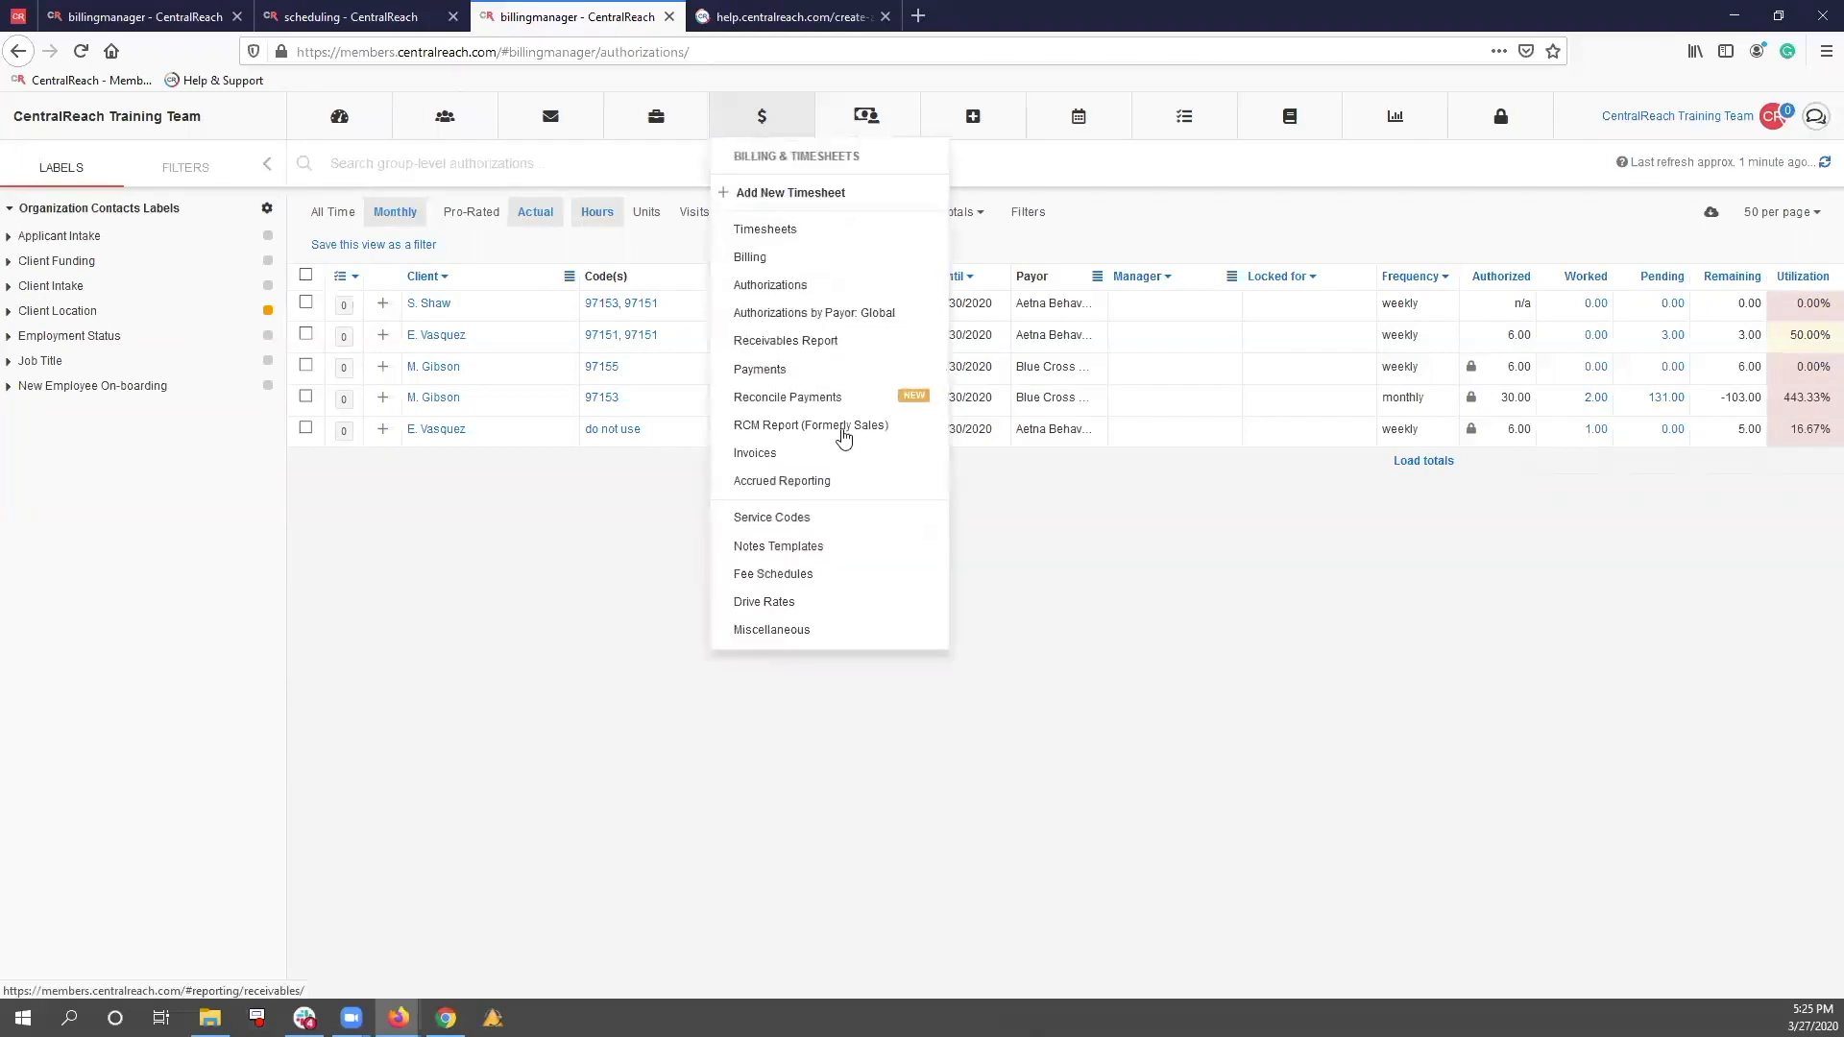
{"action": "left_click", "coordinate": [837, 526]}
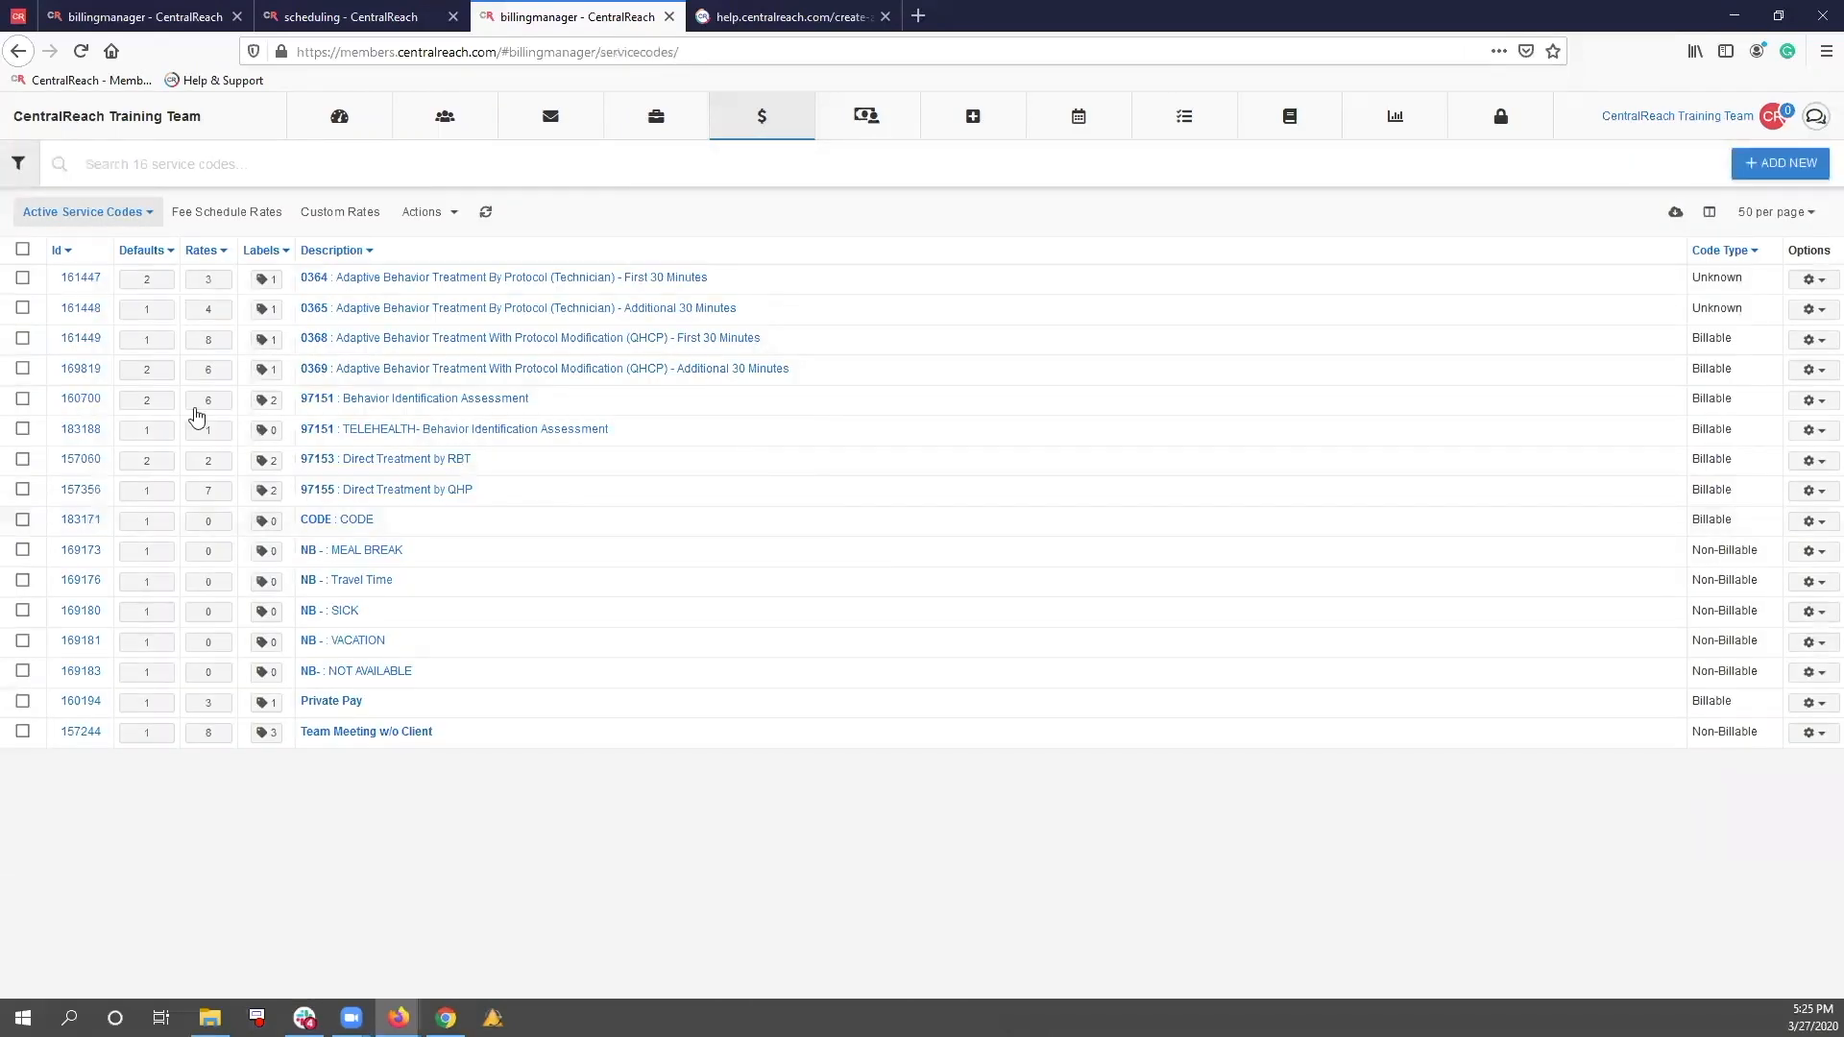
{"action": "left_click", "coordinate": [342, 429]}
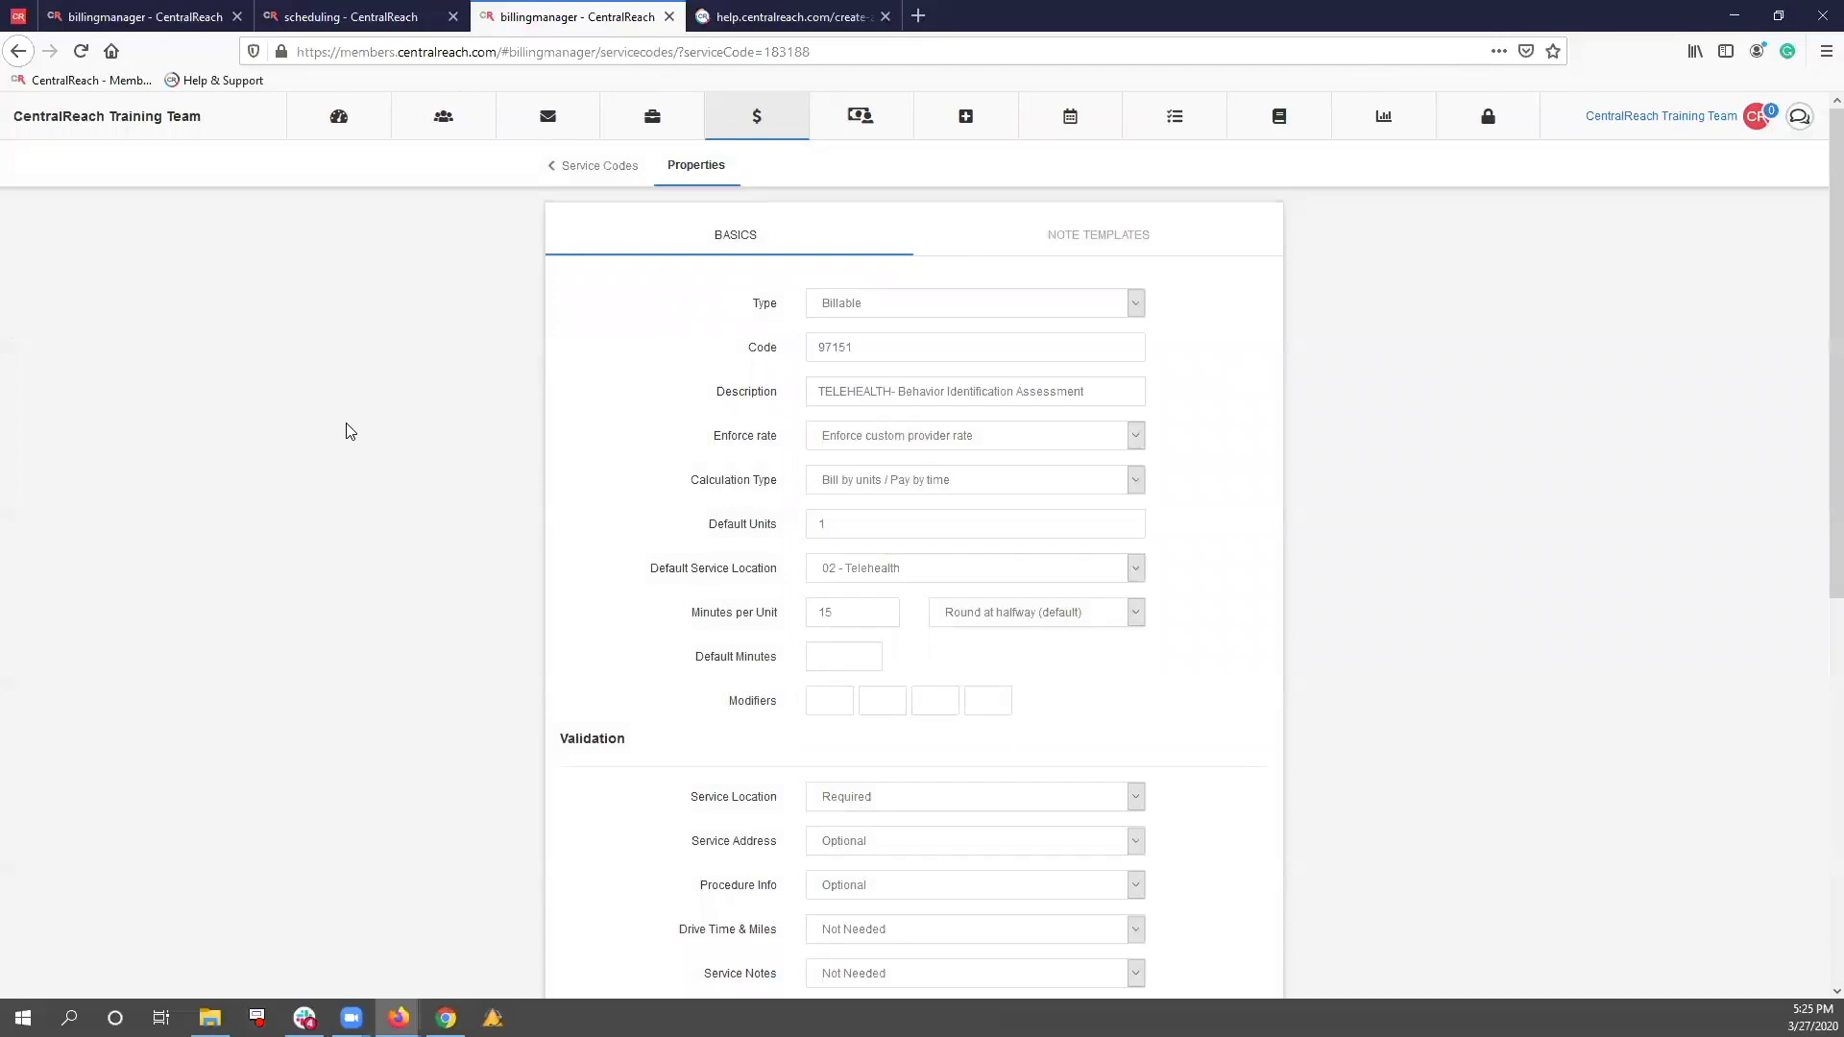
{"action": "scroll", "coordinate": [515, 527], "scroll_direction": "down", "scroll_amount": 7}
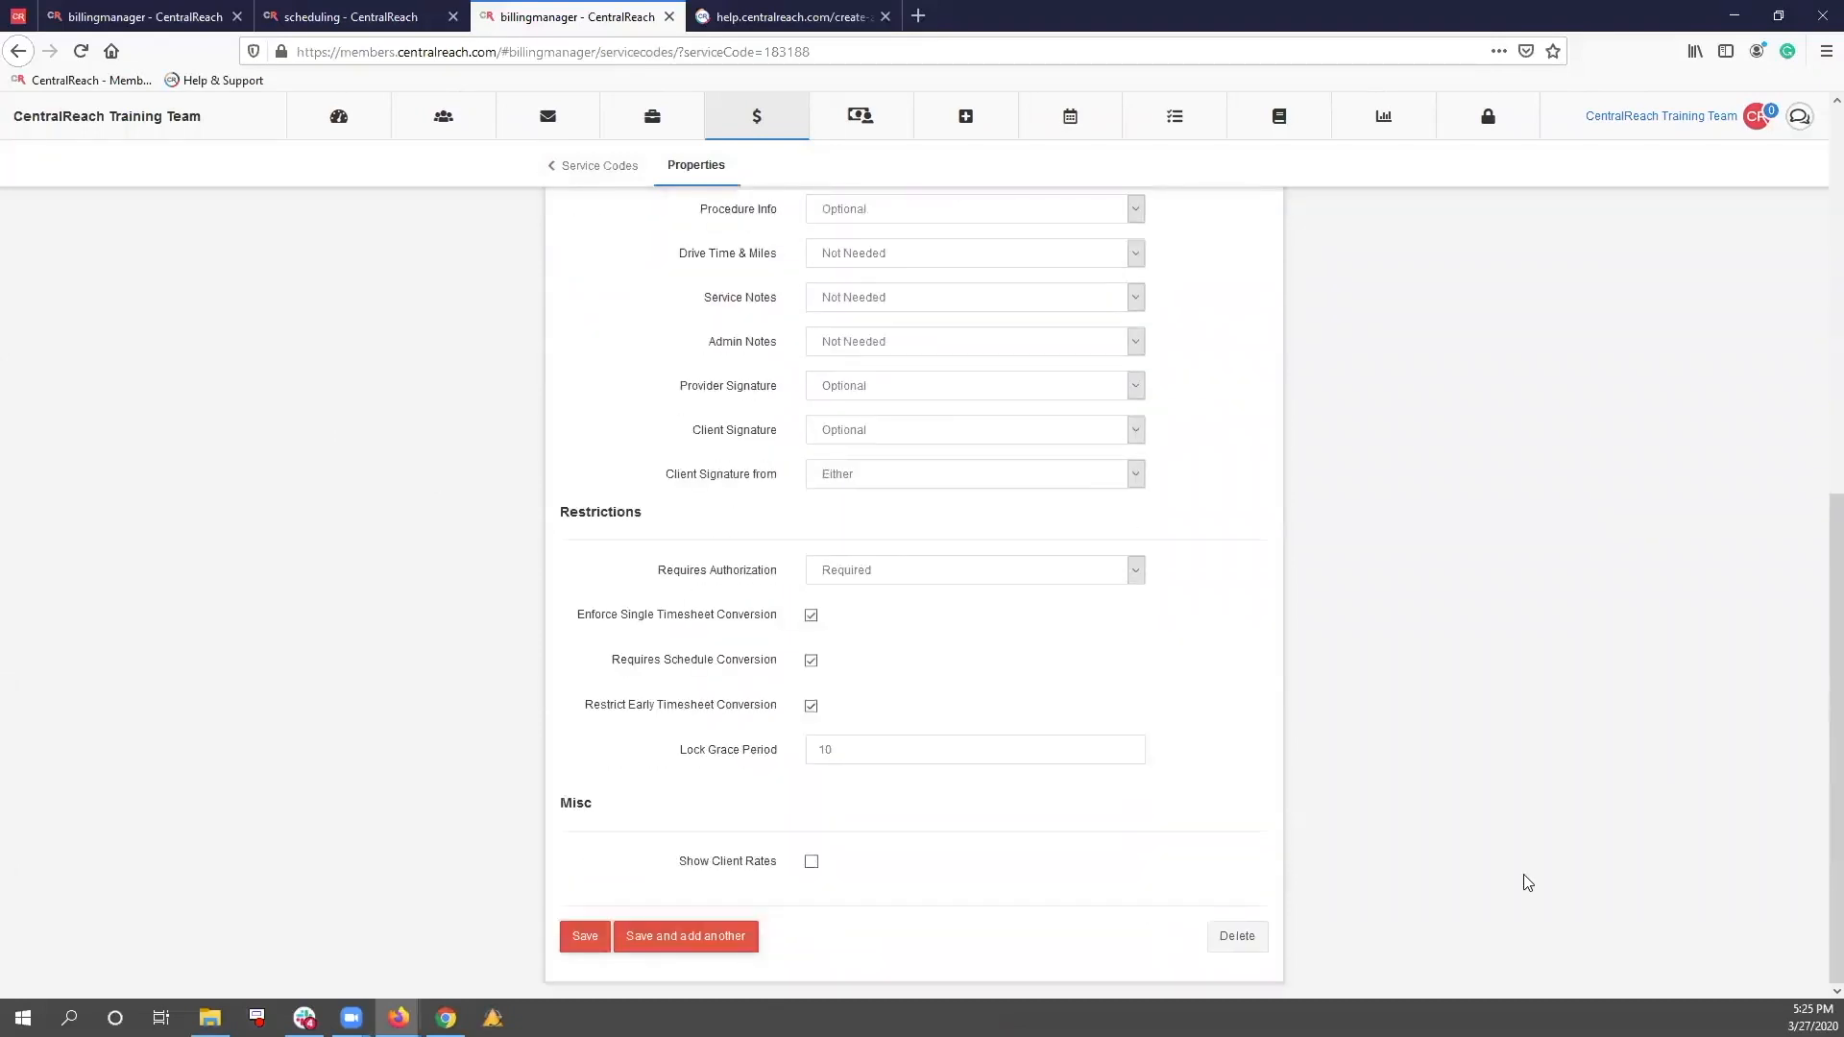
{"action": "left_click", "coordinate": [1256, 951]}
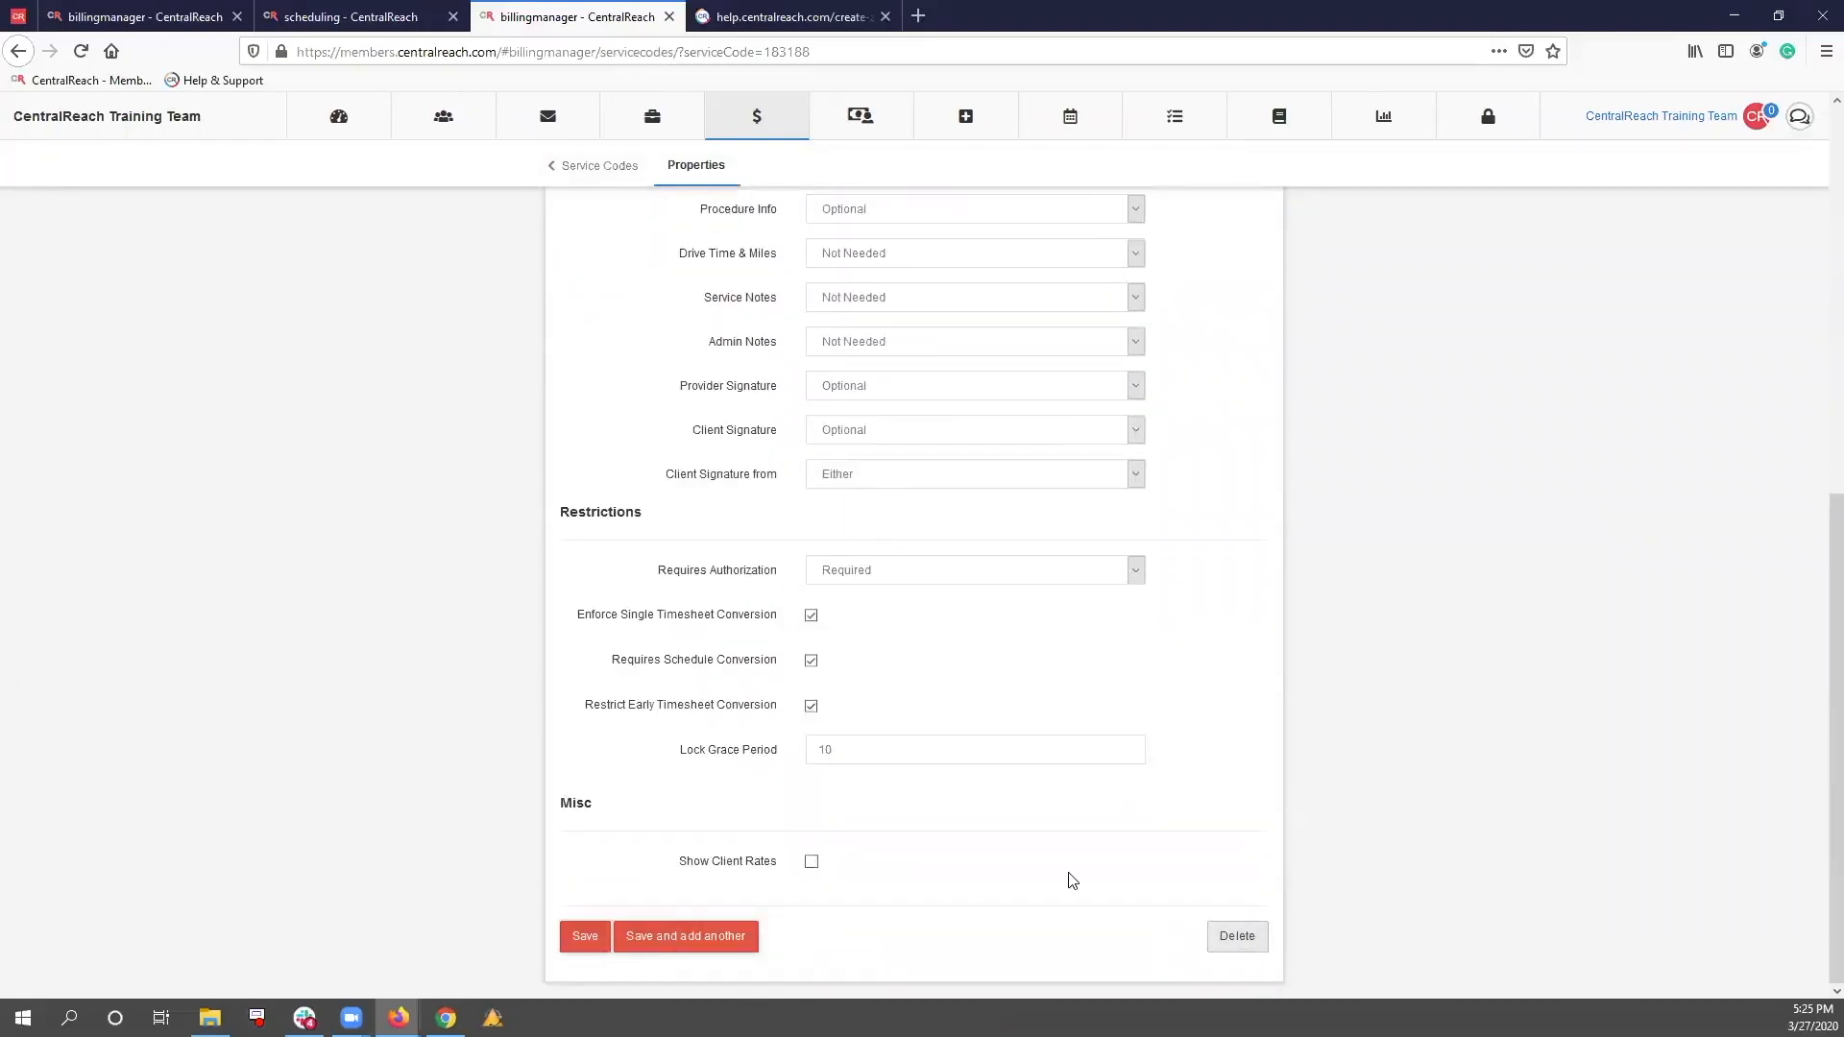
{"action": "left_click", "coordinate": [657, 259]}
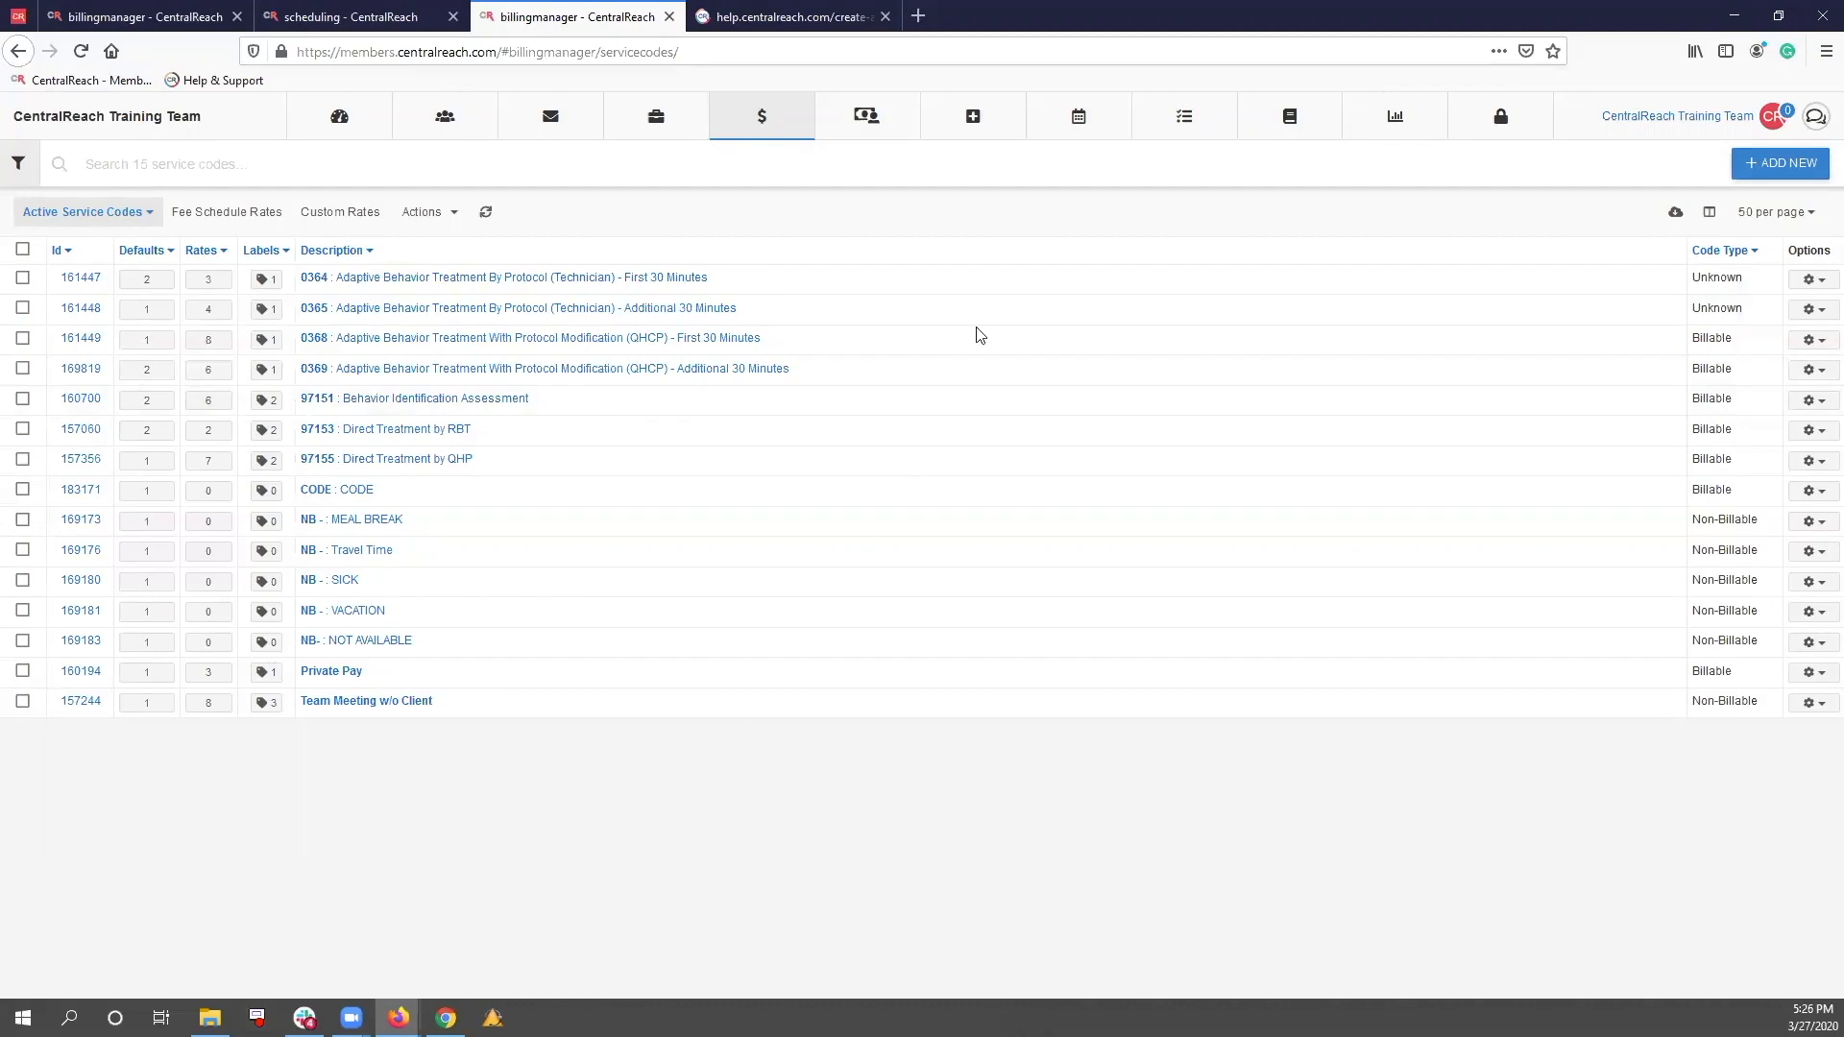
Show the schedule as a grid for all providers and filter it by the 97151 TELEHEALTH- Behavior Identification Assessment service code
{"action": "mouse_move", "coordinate": [1102, 132]}
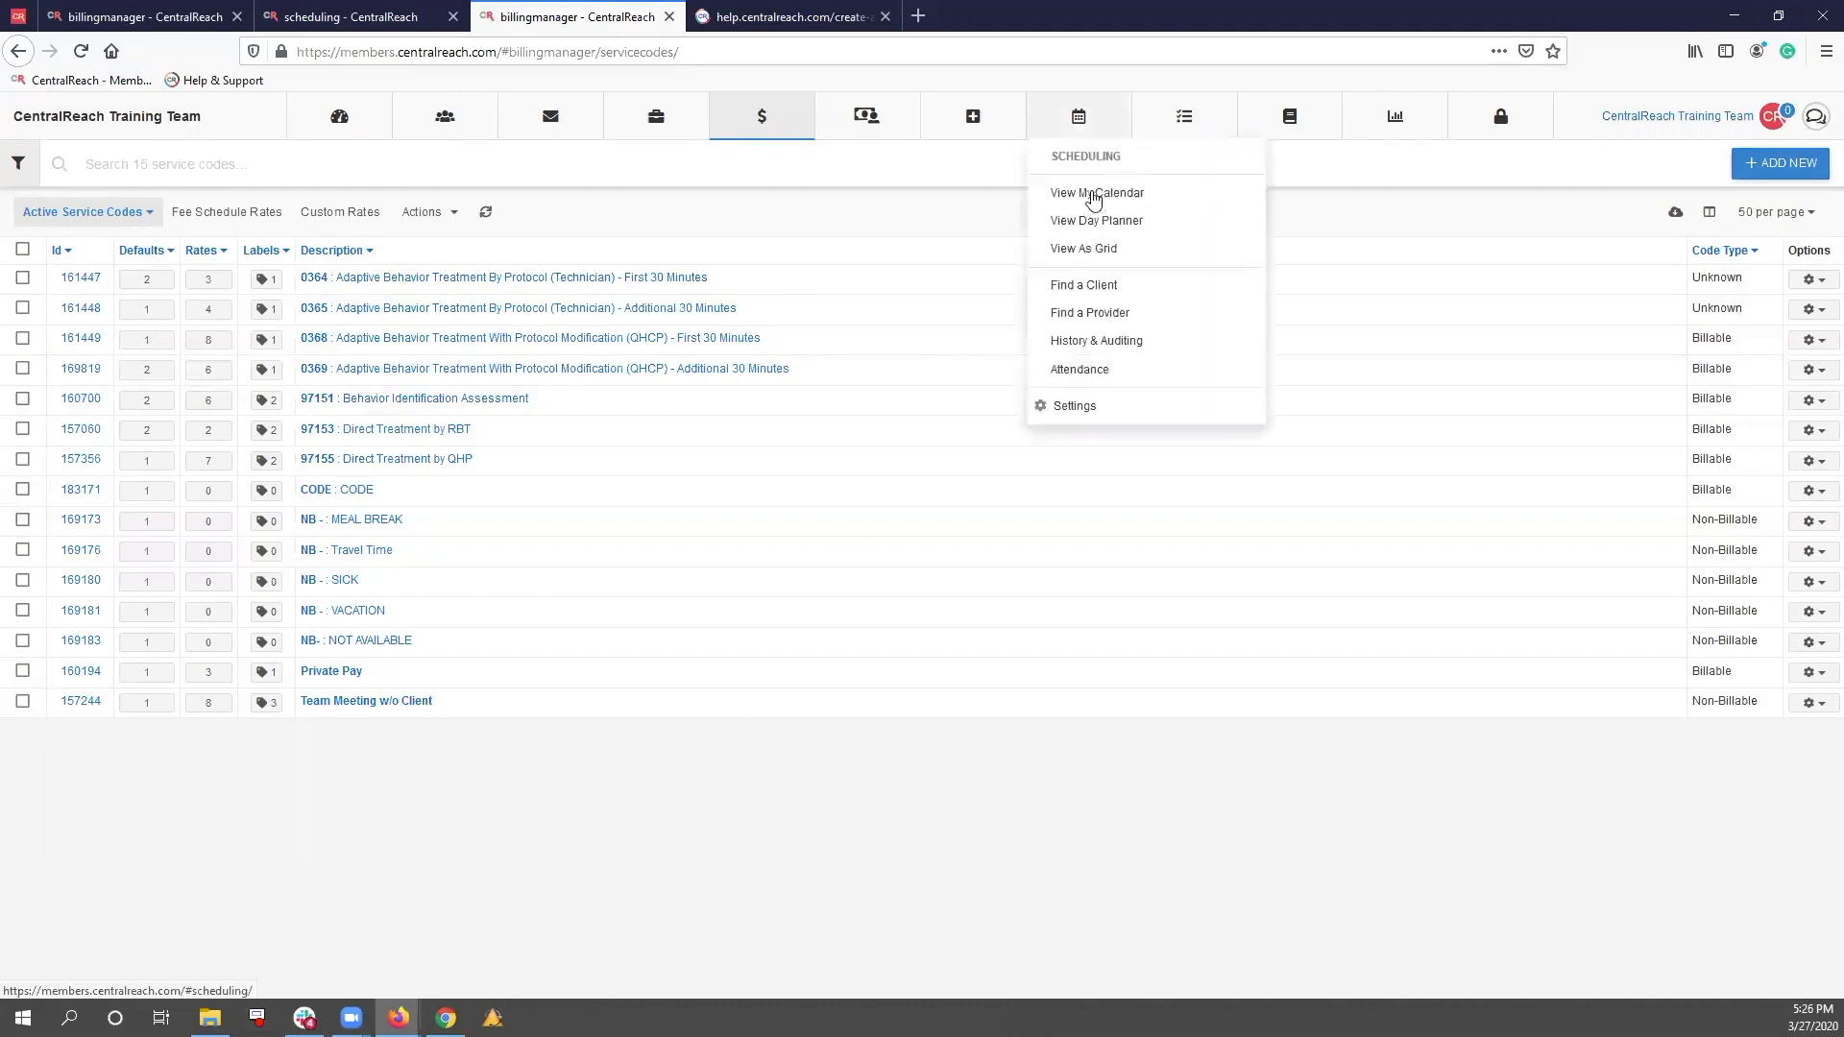
{"action": "left_click", "coordinate": [1103, 247]}
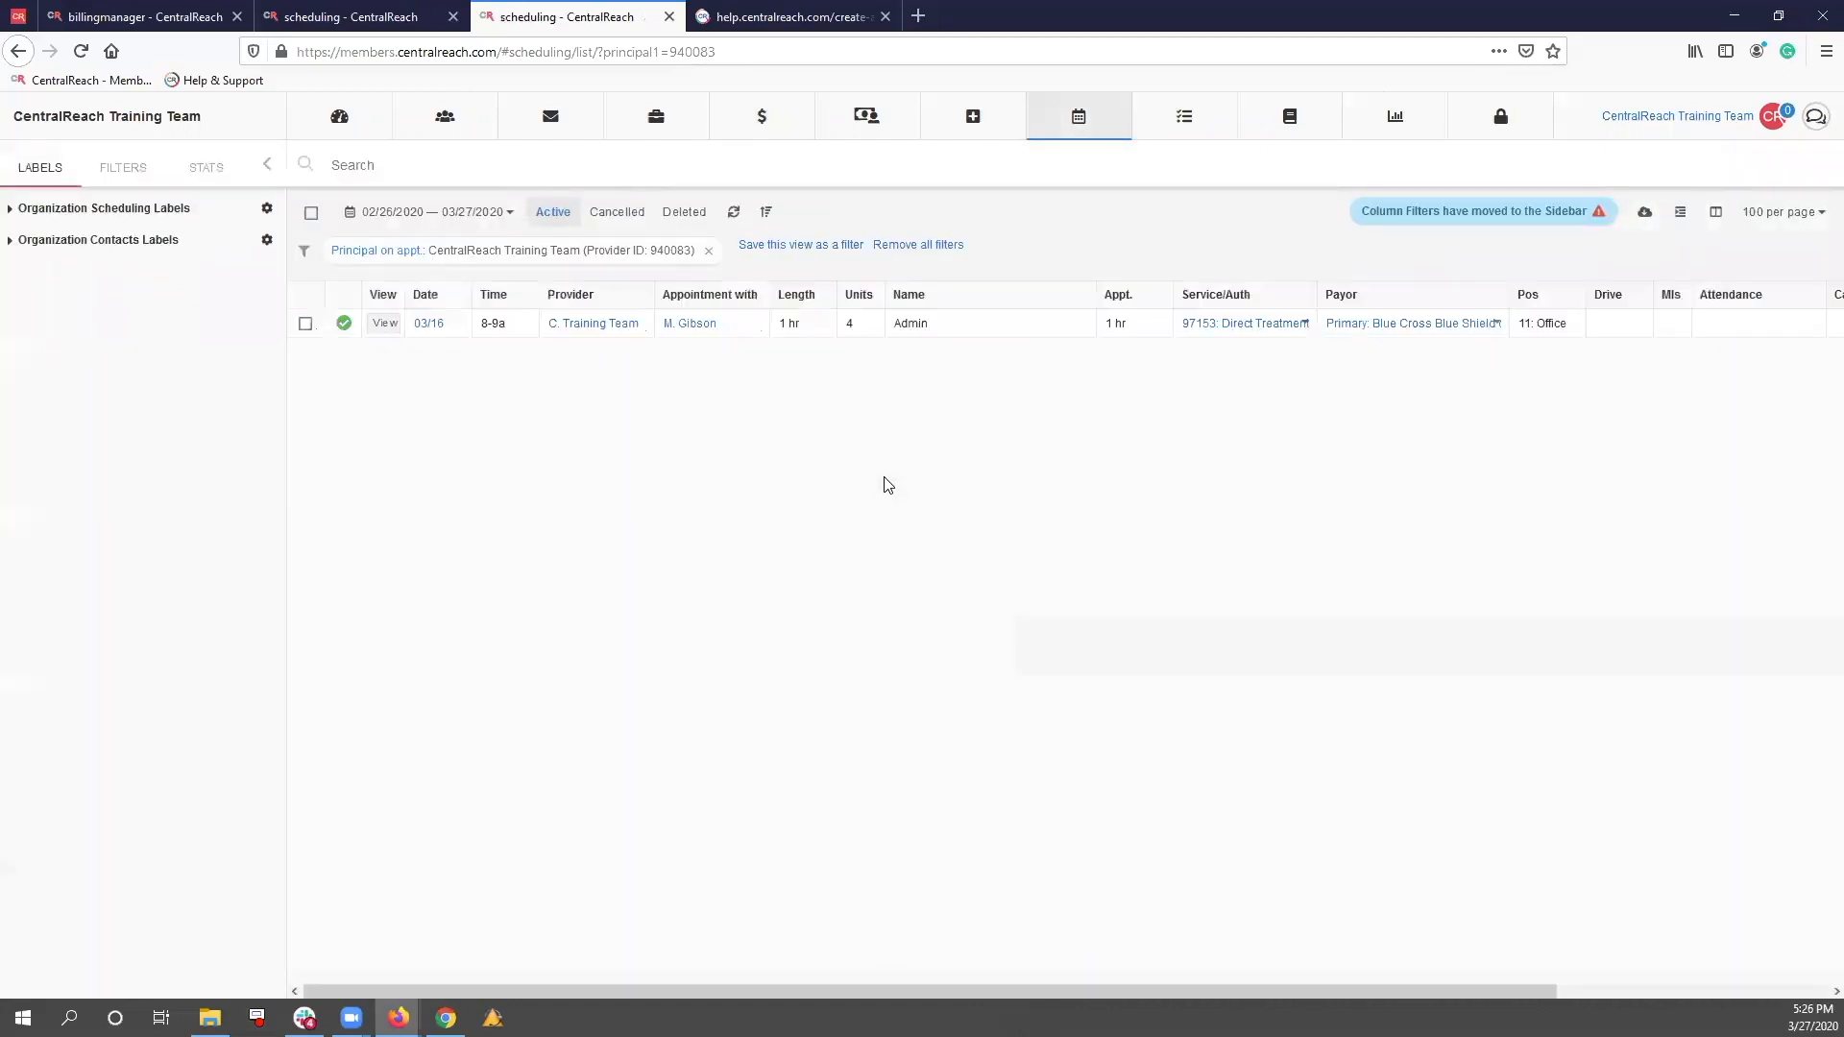
{"action": "left_click", "coordinate": [709, 251]}
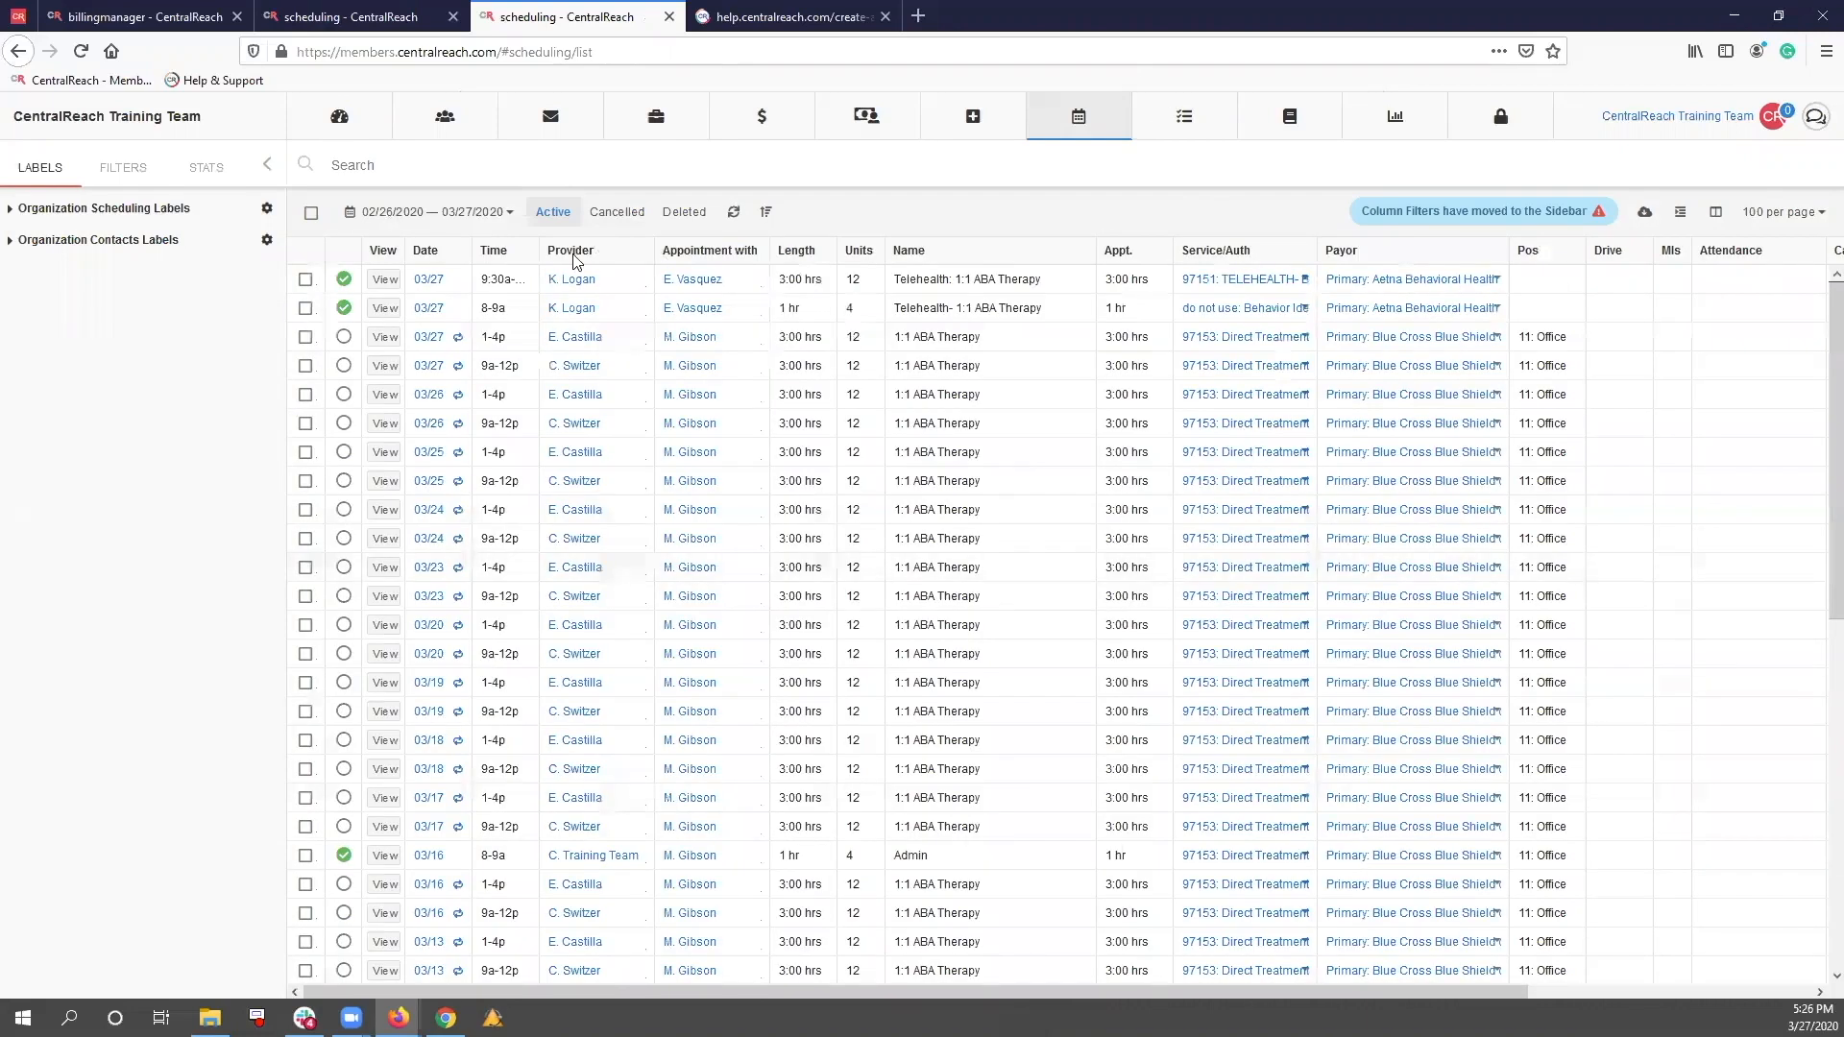
{"action": "left_click", "coordinate": [1282, 281]}
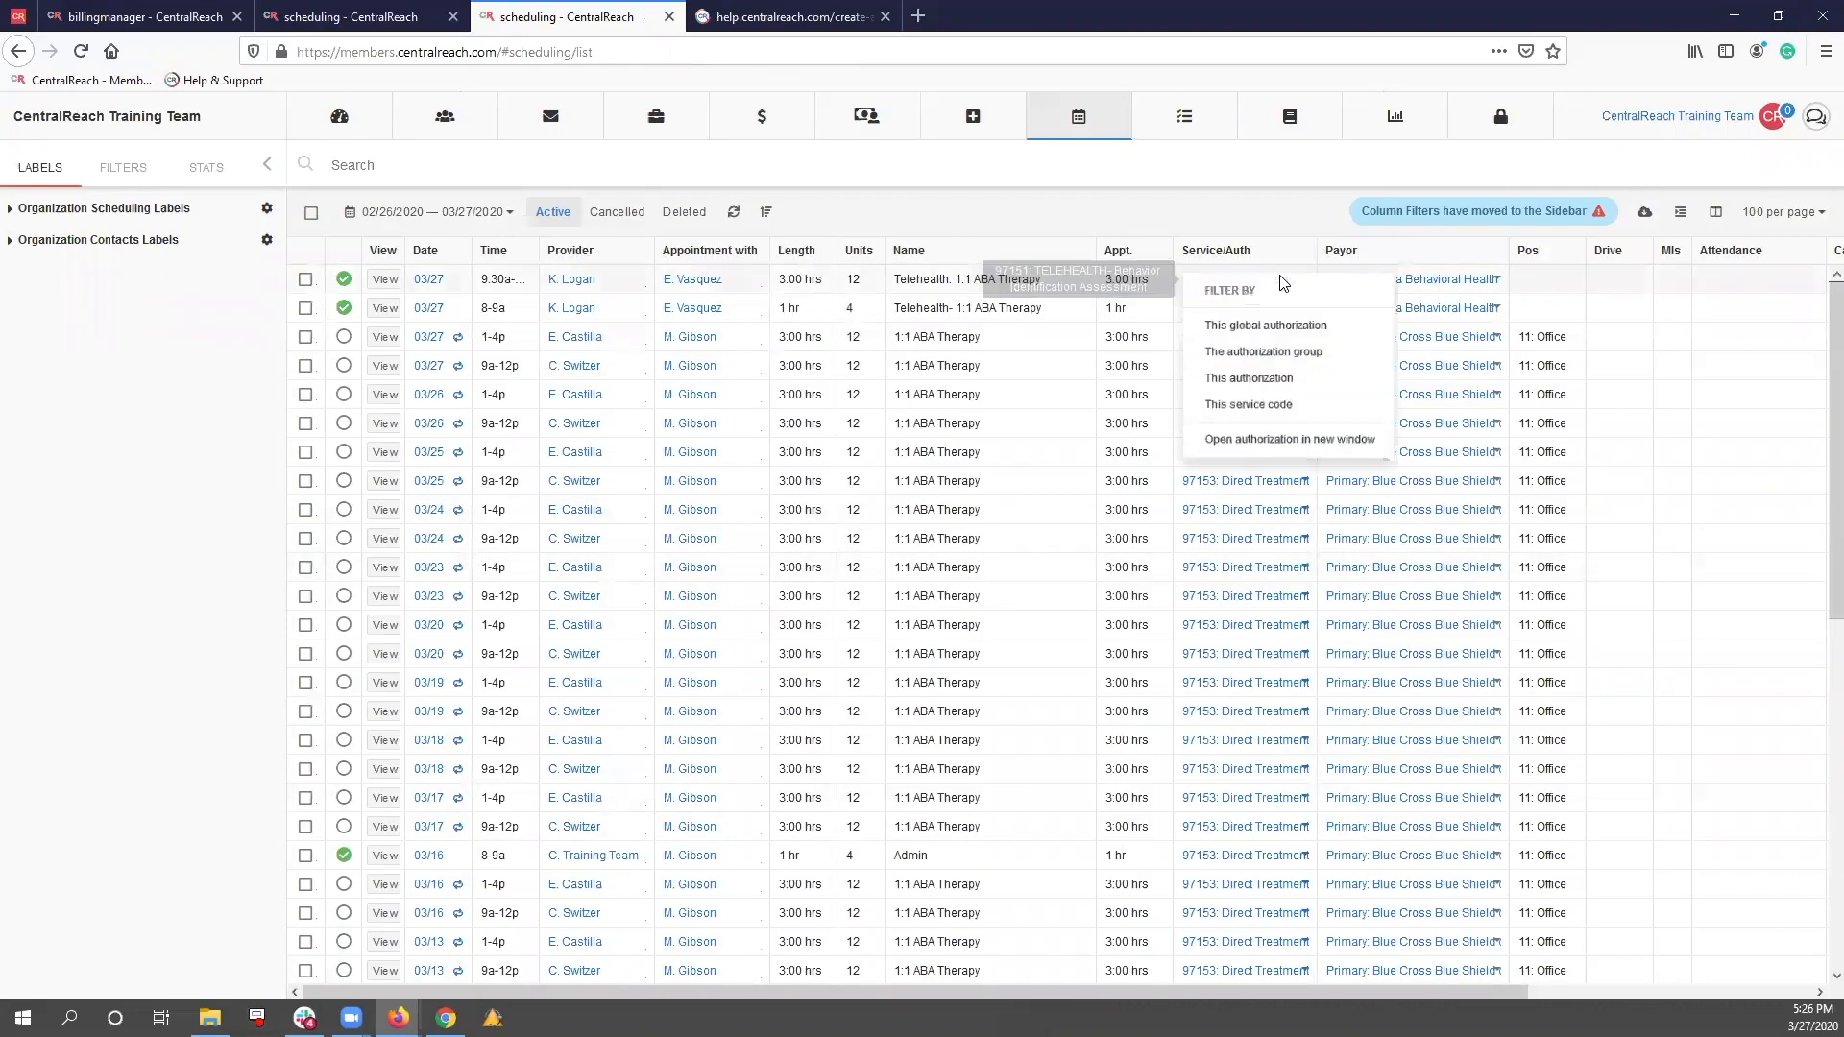
{"action": "left_click", "coordinate": [1295, 413]}
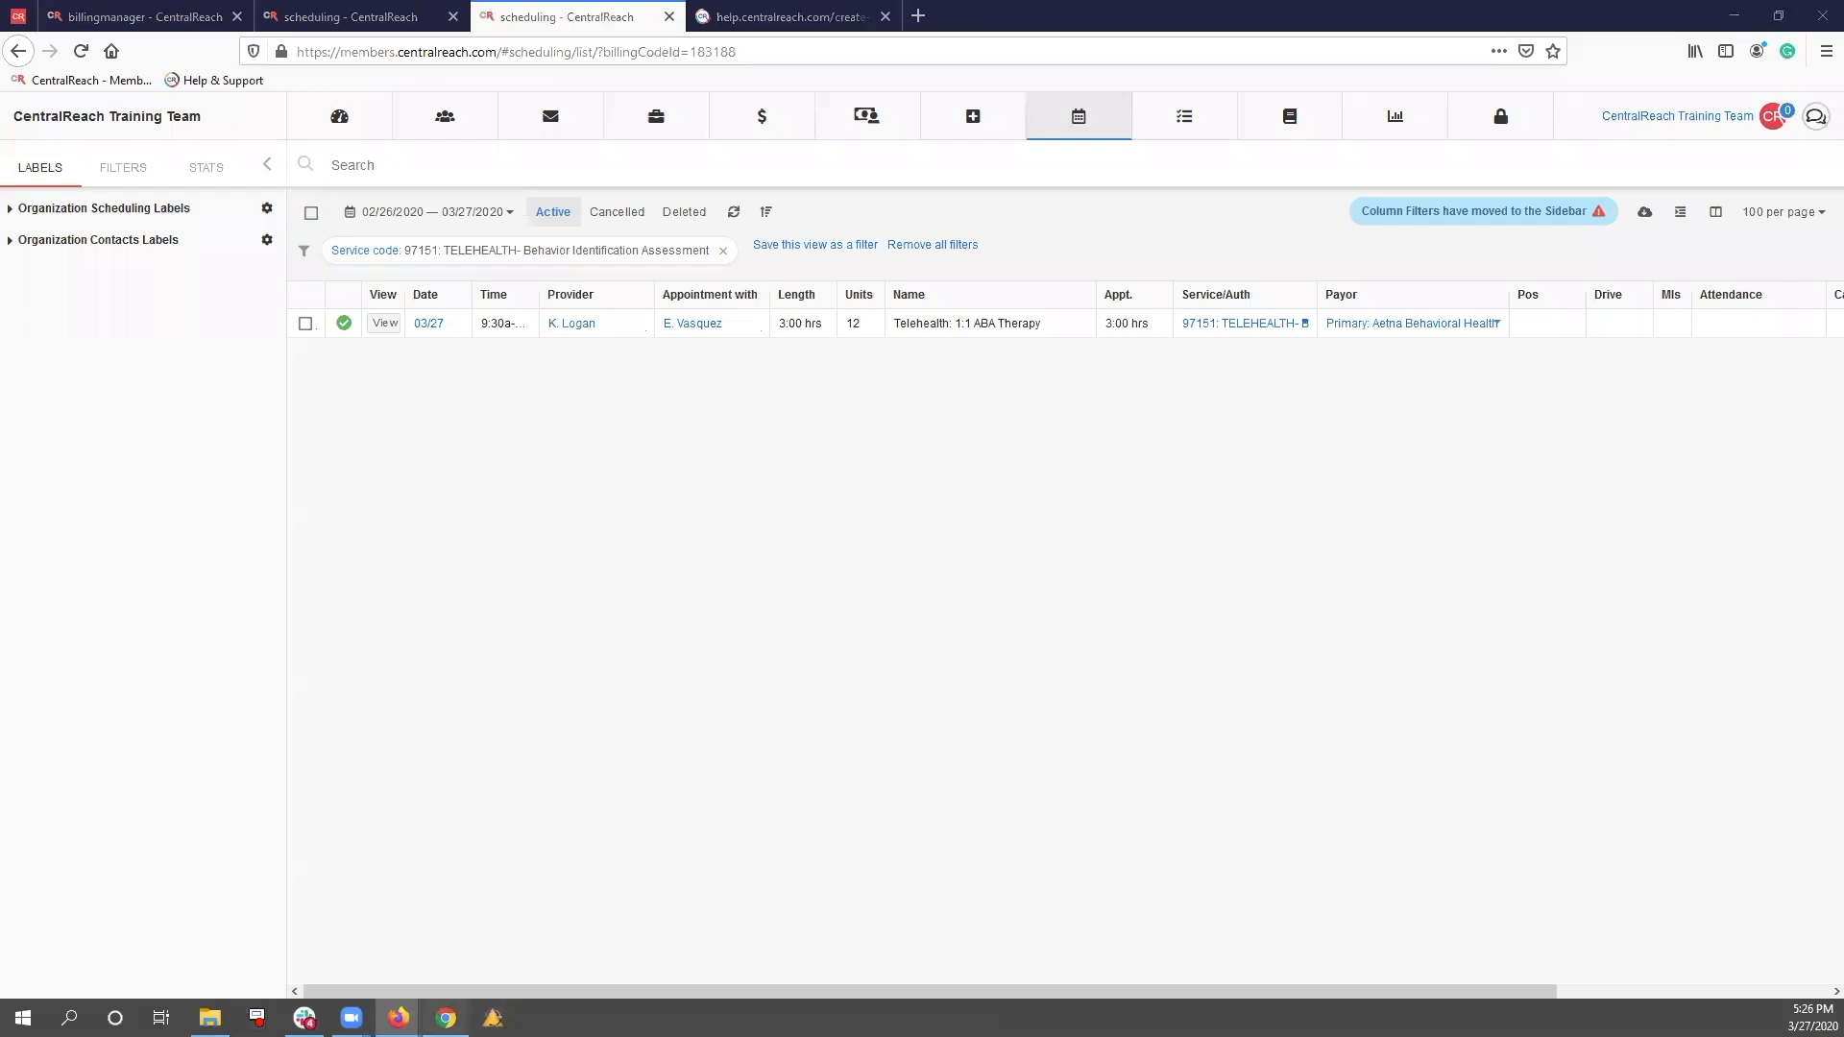
Switch to the Agenda slide of the presentation in Chrome
{"action": "left_click", "coordinate": [445, 1018]}
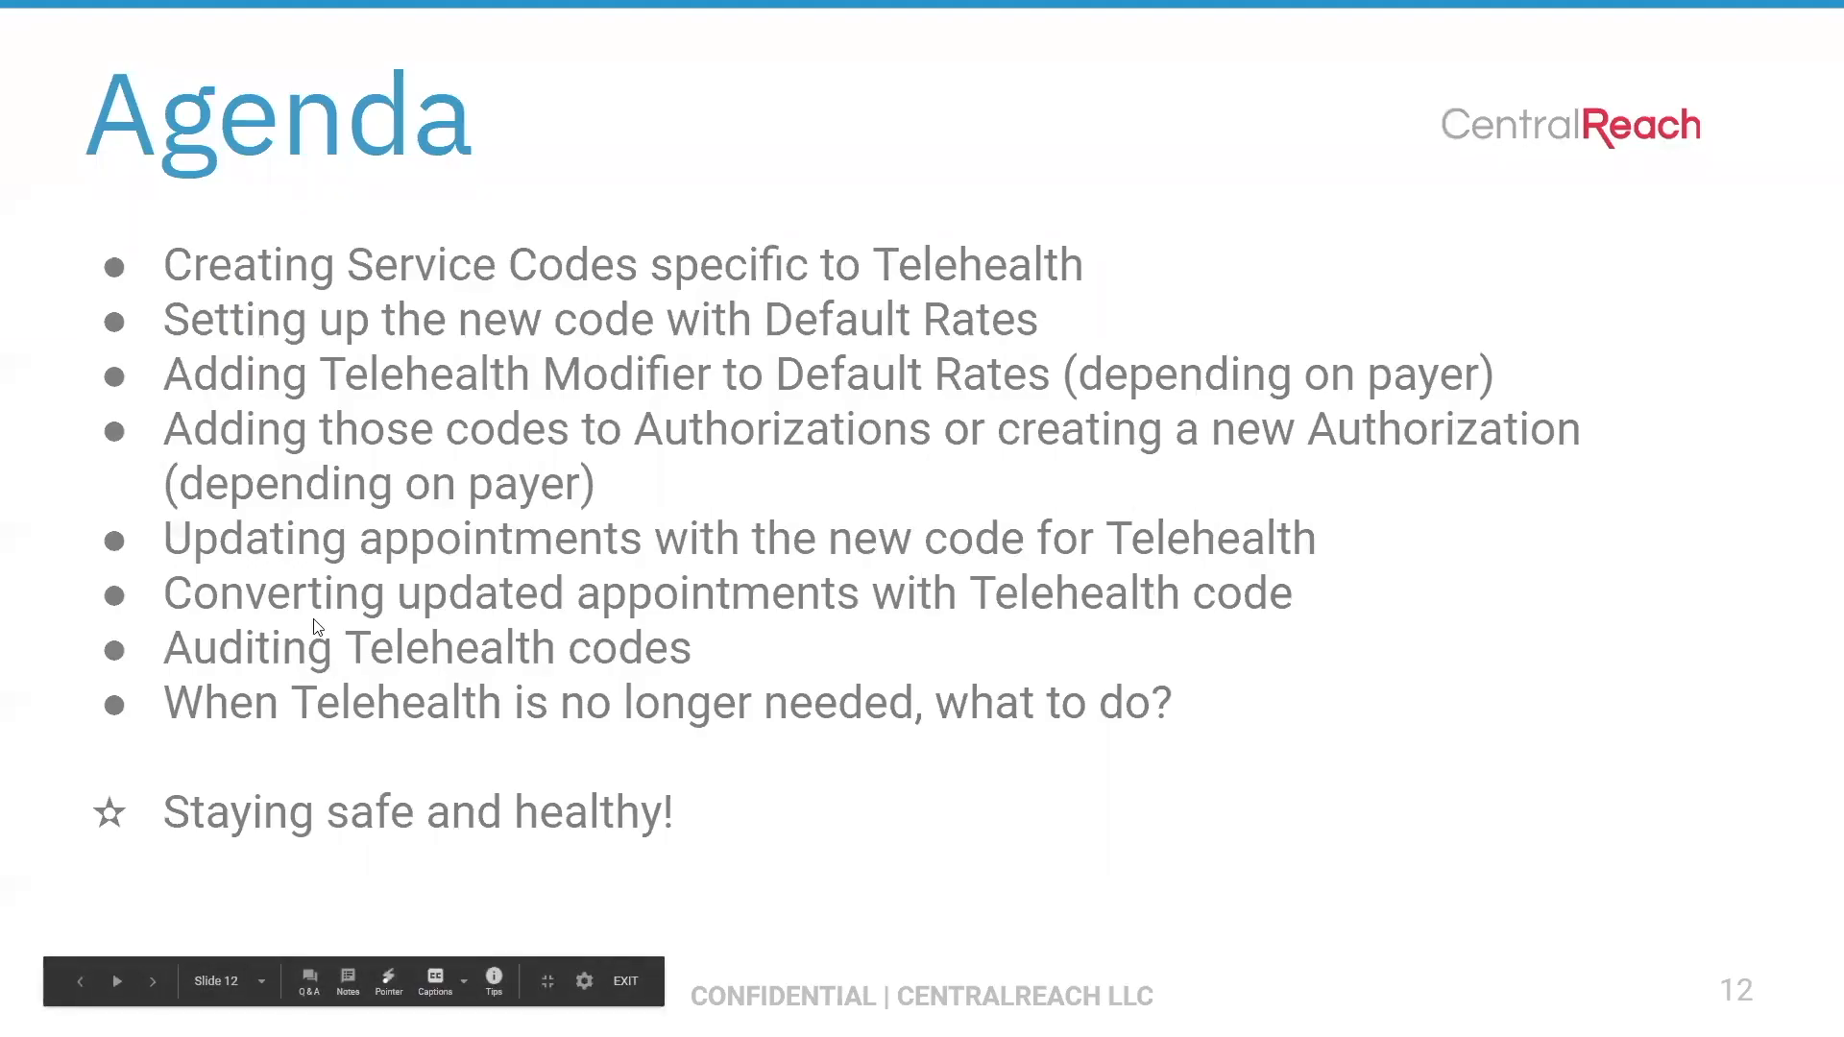